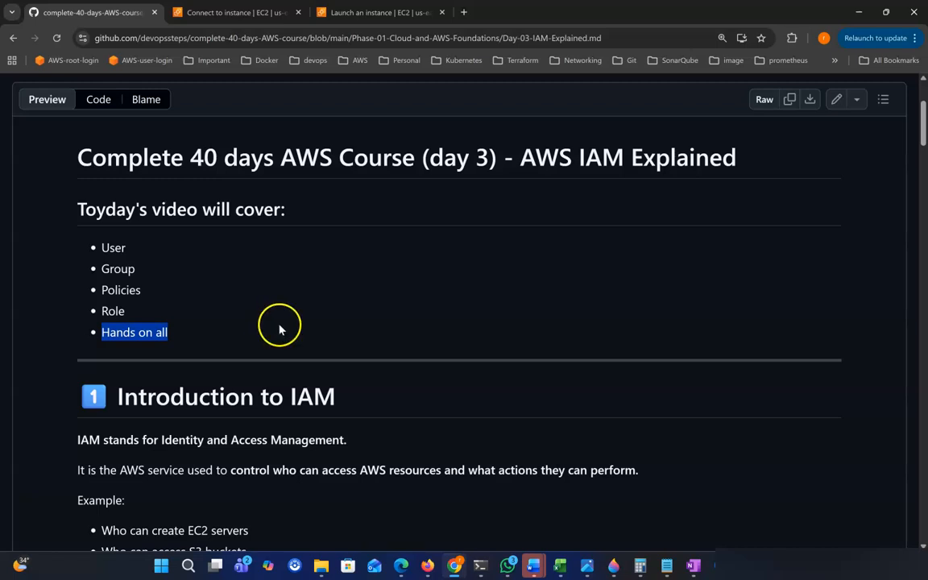
Highlight part of the course title and scroll down past the topic list.
{"action": "left_click_drag", "start_coordinate": [192, 158], "coordinate": [264, 161]}
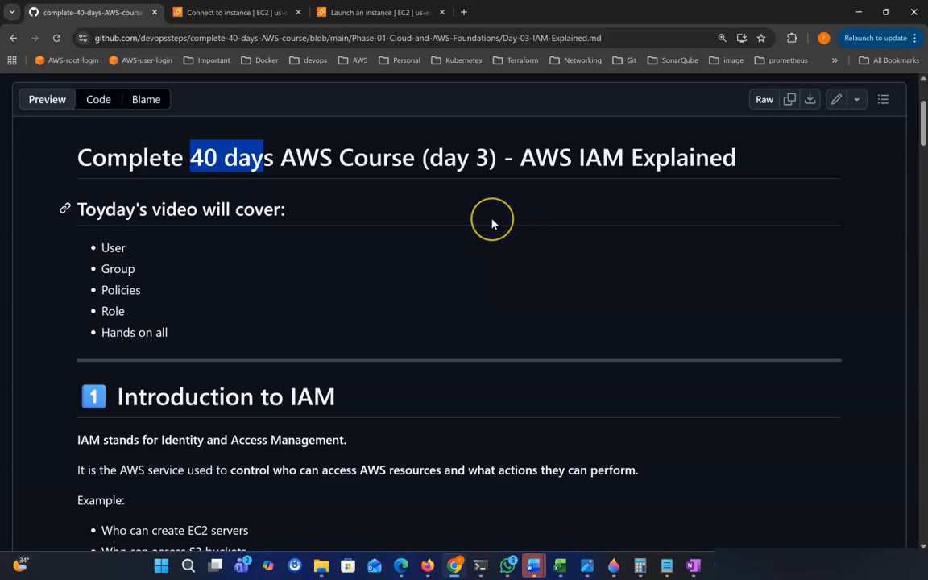
{"action": "scroll", "coordinate": [493, 223], "scroll_direction": "down", "scroll_amount": 3}
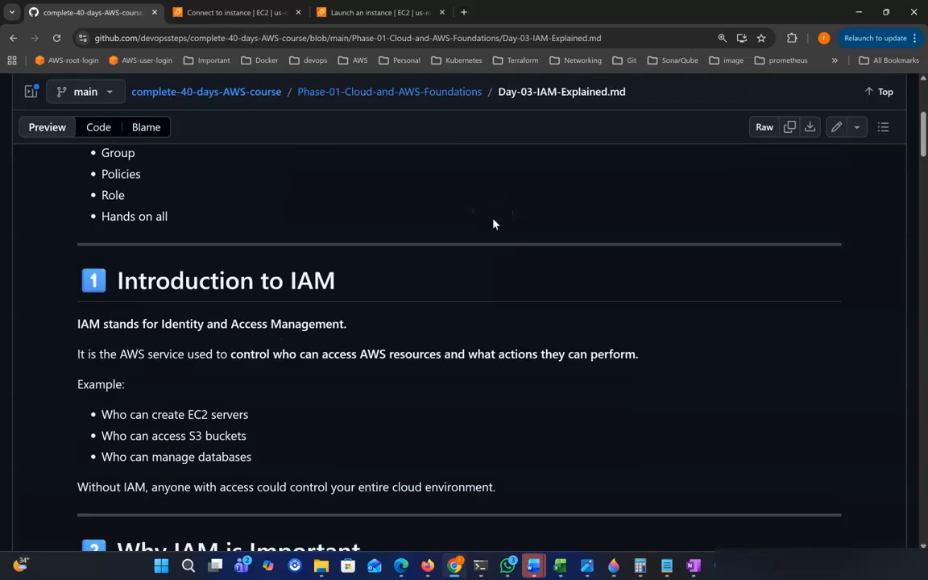
Highlight the IAM definition: who can access AWS resources and what actions they can perform.
{"action": "scroll", "coordinate": [493, 223], "scroll_direction": "down", "scroll_amount": 1}
{"action": "left_click_drag", "start_coordinate": [121, 244], "coordinate": [378, 256]}
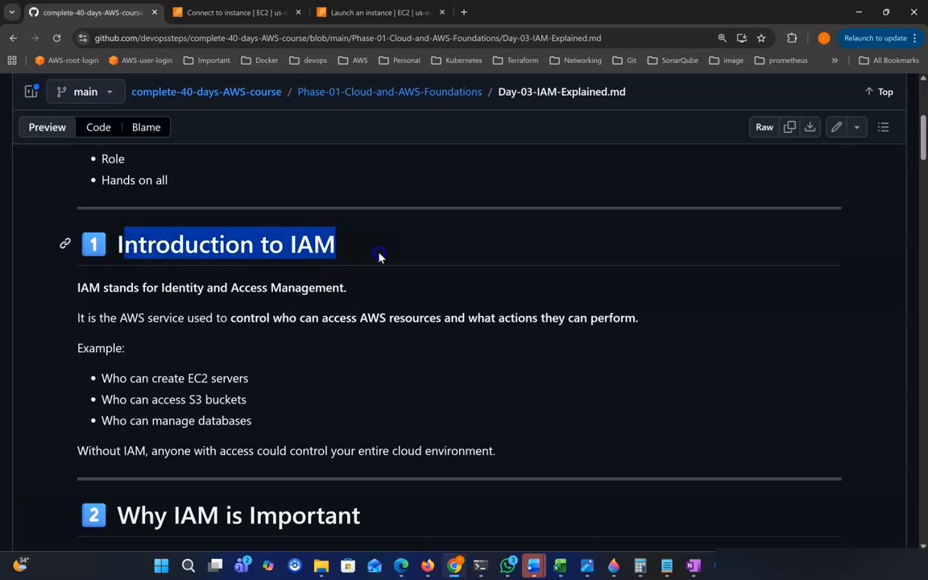
{"action": "scroll", "coordinate": [348, 273], "scroll_direction": "down", "scroll_amount": 1}
{"action": "left_click_drag", "start_coordinate": [89, 269], "coordinate": [228, 271]}
{"action": "left_click_drag", "start_coordinate": [350, 280], "coordinate": [145, 291]}
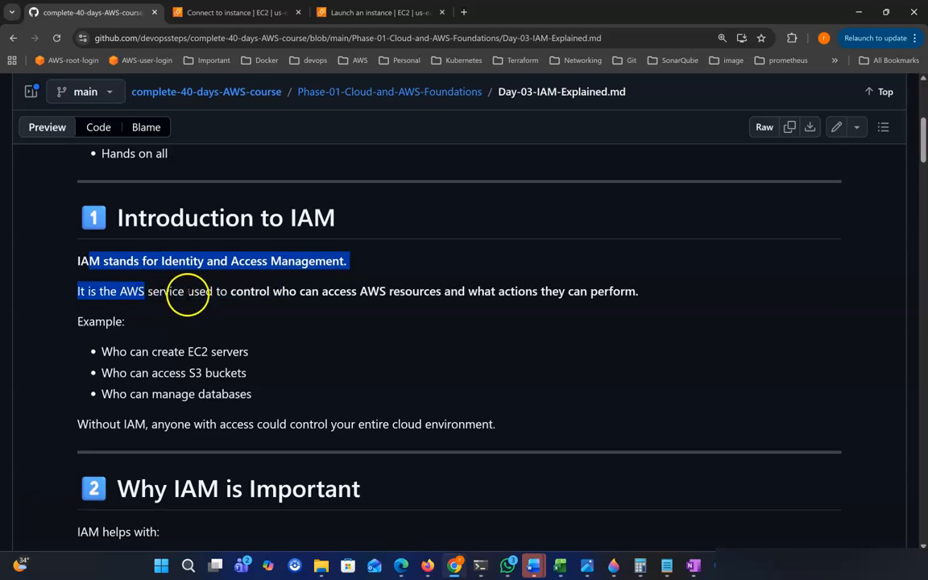
{"action": "left_click_drag", "start_coordinate": [266, 294], "coordinate": [327, 295]}
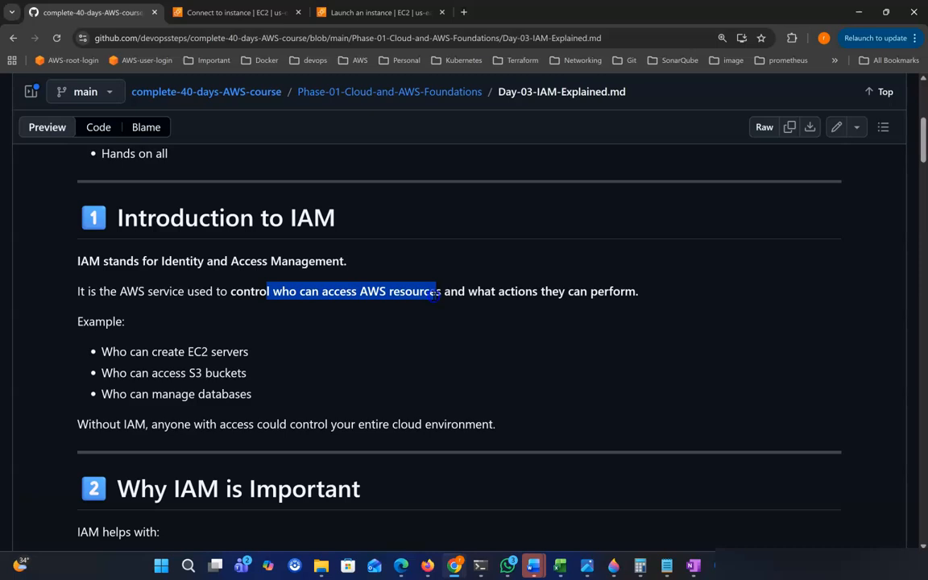
{"action": "left_click_drag", "start_coordinate": [477, 293], "coordinate": [631, 294]}
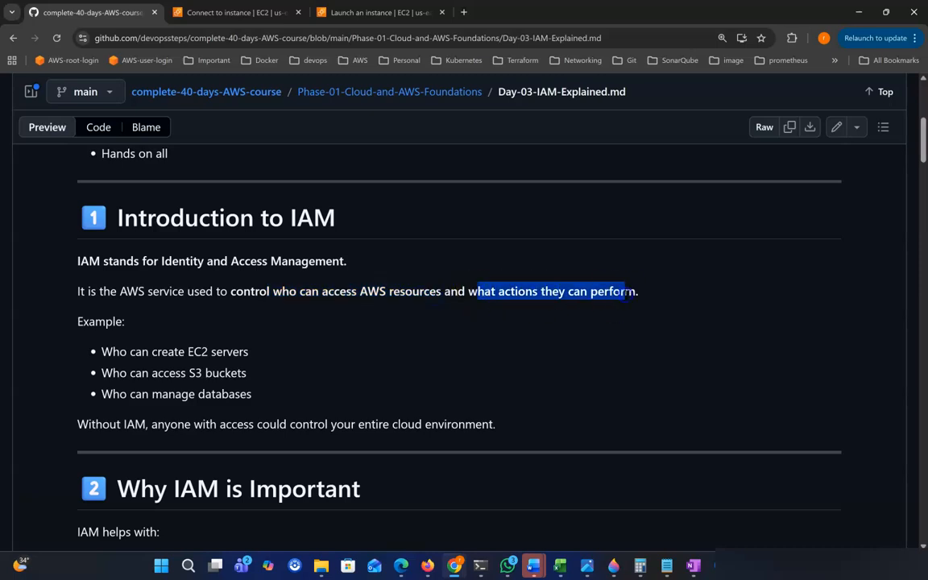
{"action": "left_click", "coordinate": [68, 523]}
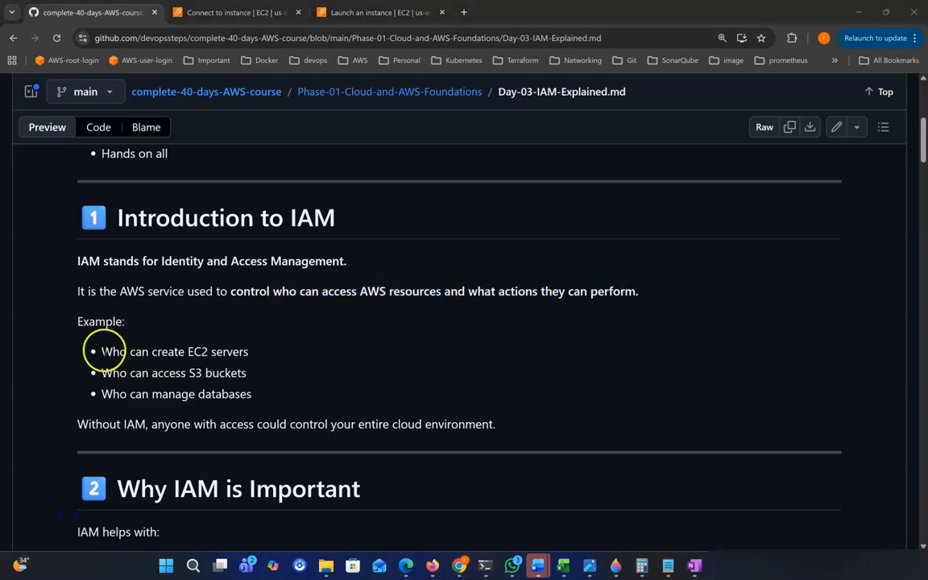
{"action": "left_click", "coordinate": [101, 321]}
Highlight the EC2 servers, S3 buckets and manage databases examples.
{"action": "left_click_drag", "start_coordinate": [102, 352], "coordinate": [215, 352]}
{"action": "left_click_drag", "start_coordinate": [113, 373], "coordinate": [247, 373]}
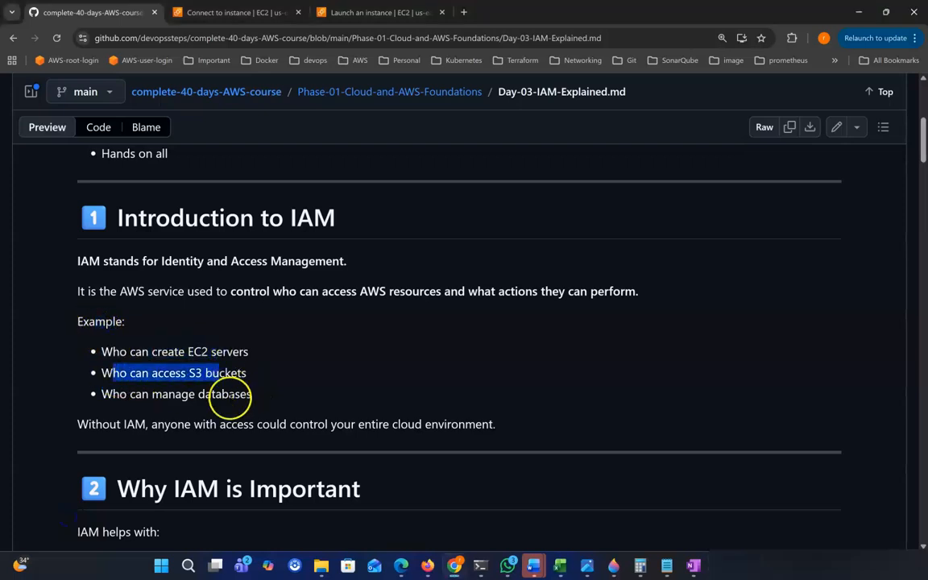
{"action": "left_click_drag", "start_coordinate": [120, 394], "coordinate": [244, 394]}
{"action": "left_click", "coordinate": [283, 394]}
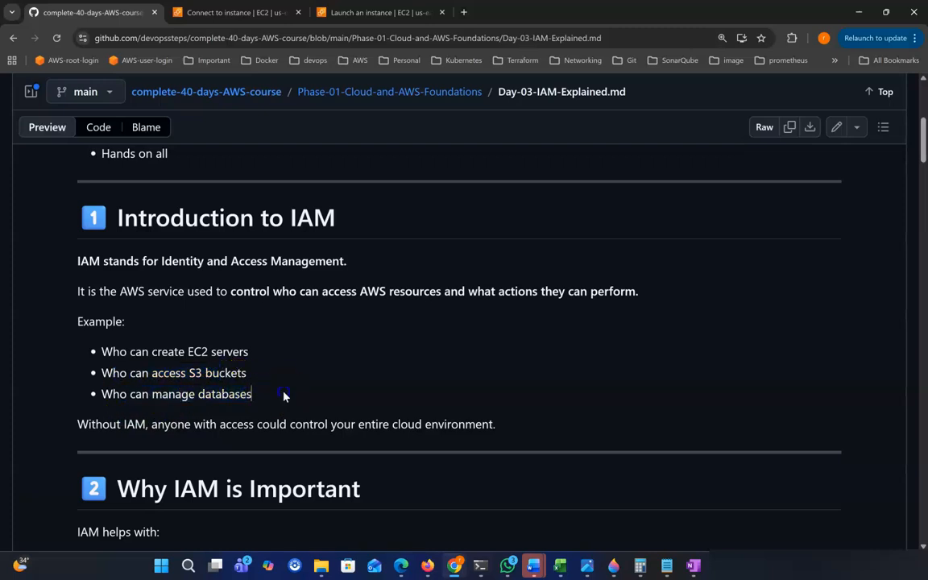
{"action": "double_click", "coordinate": [197, 352]}
{"action": "left_click_drag", "start_coordinate": [187, 373], "coordinate": [229, 373]}
{"action": "left_click_drag", "start_coordinate": [182, 394], "coordinate": [222, 394]}
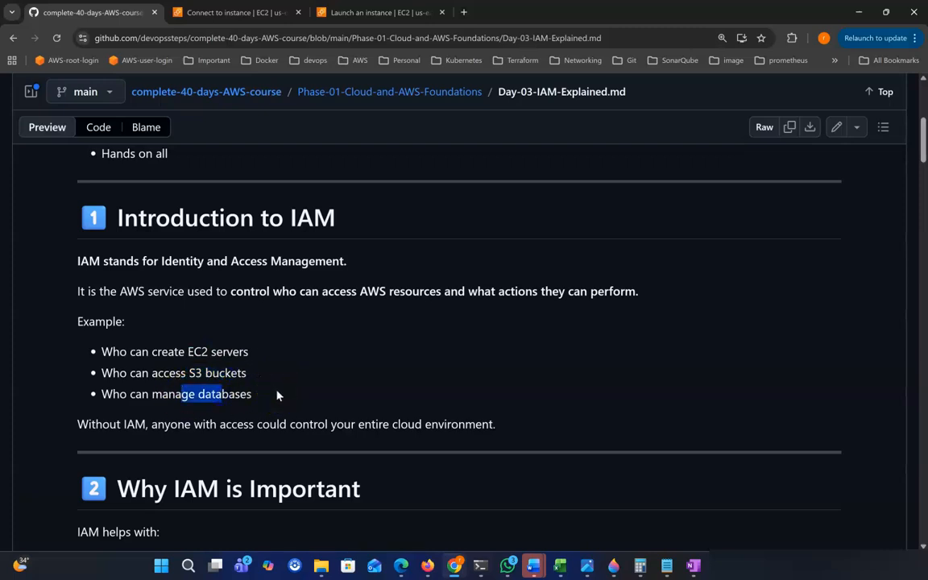
Highlight the Without IAM sentence and scroll to Why IAM is Important.
{"action": "scroll", "coordinate": [282, 396], "scroll_direction": "down", "scroll_amount": 1}
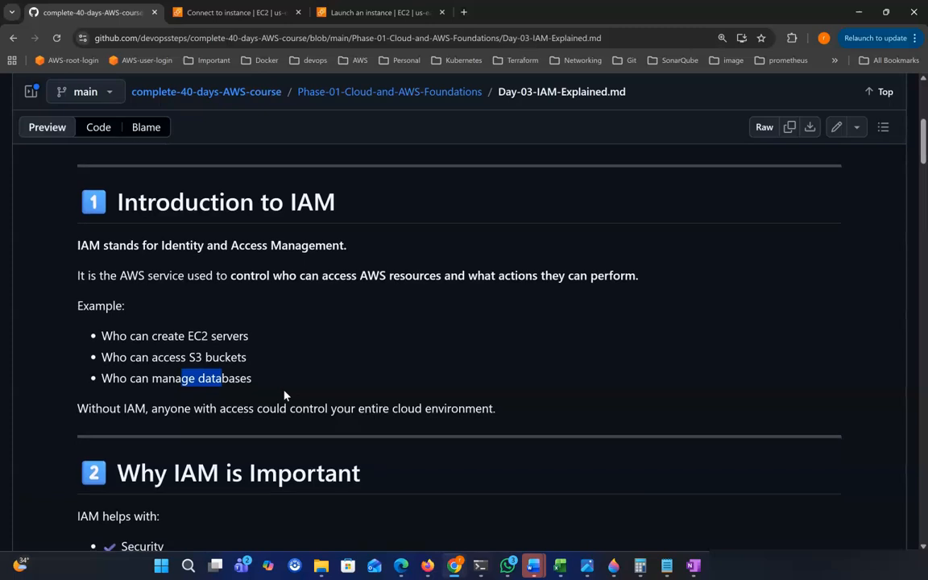
{"action": "scroll", "coordinate": [283, 396], "scroll_direction": "down", "scroll_amount": 1}
{"action": "left_click_drag", "start_coordinate": [77, 397], "coordinate": [167, 397]}
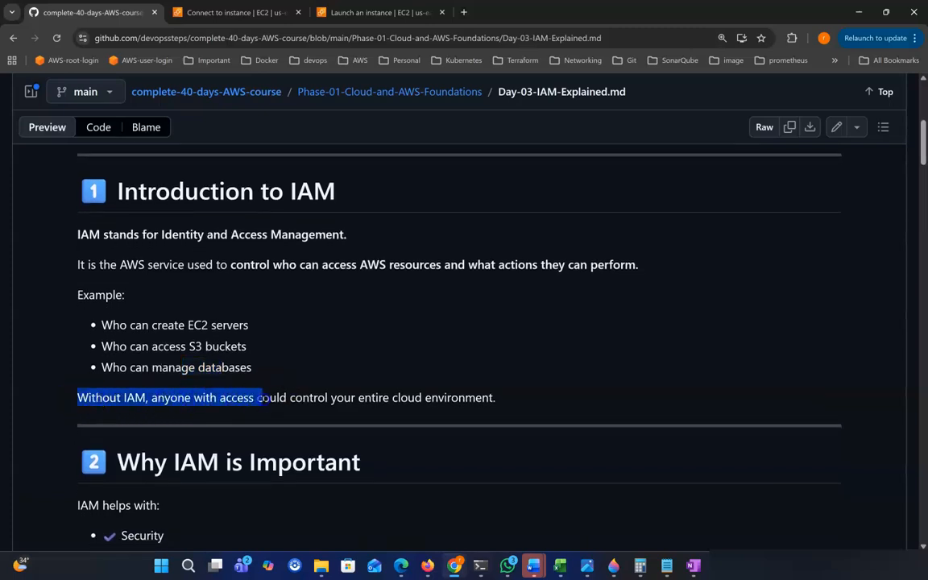
{"action": "left_click_drag", "start_coordinate": [339, 397], "coordinate": [507, 403]}
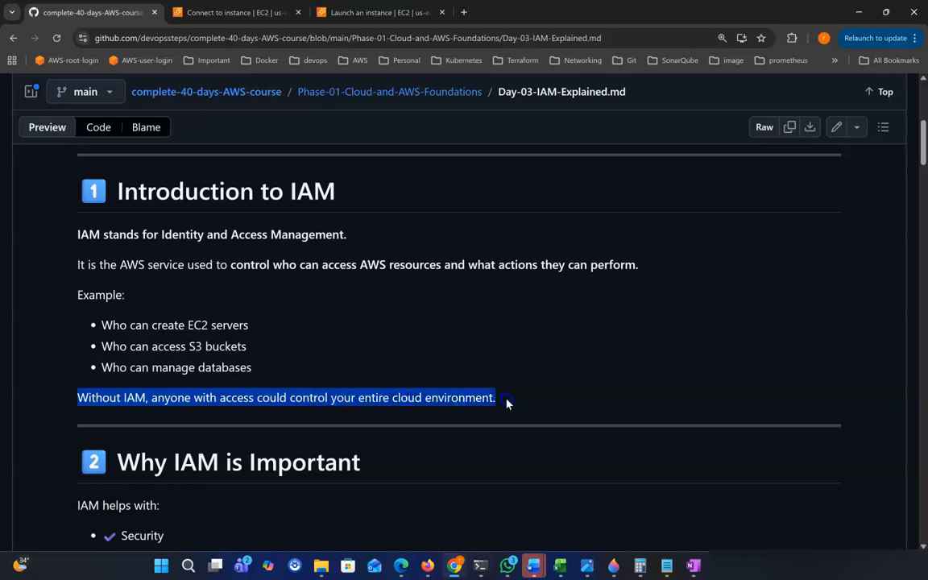
{"action": "scroll", "coordinate": [526, 400], "scroll_direction": "down", "scroll_amount": 5}
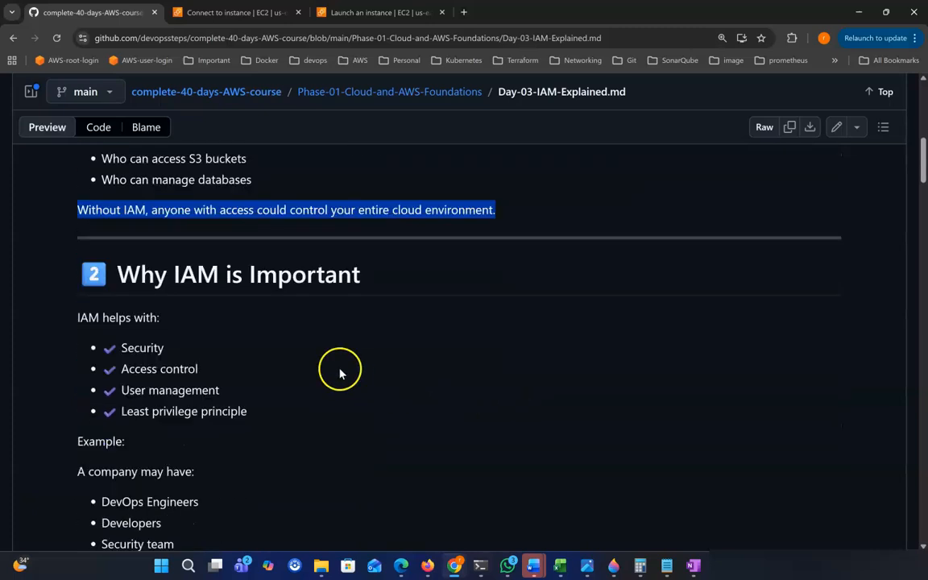
Highlight the Security, Access control, User management and Least privilege principle benefits.
{"action": "left_click_drag", "start_coordinate": [112, 252], "coordinate": [425, 276]}
{"action": "scroll", "coordinate": [265, 326], "scroll_direction": "down", "scroll_amount": 1}
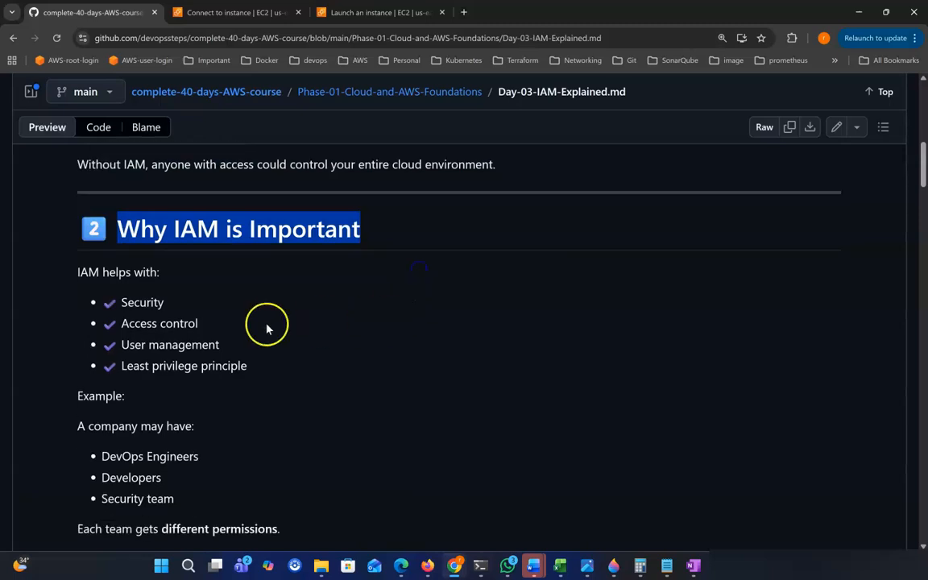
{"action": "left_click_drag", "start_coordinate": [121, 302], "coordinate": [197, 322]}
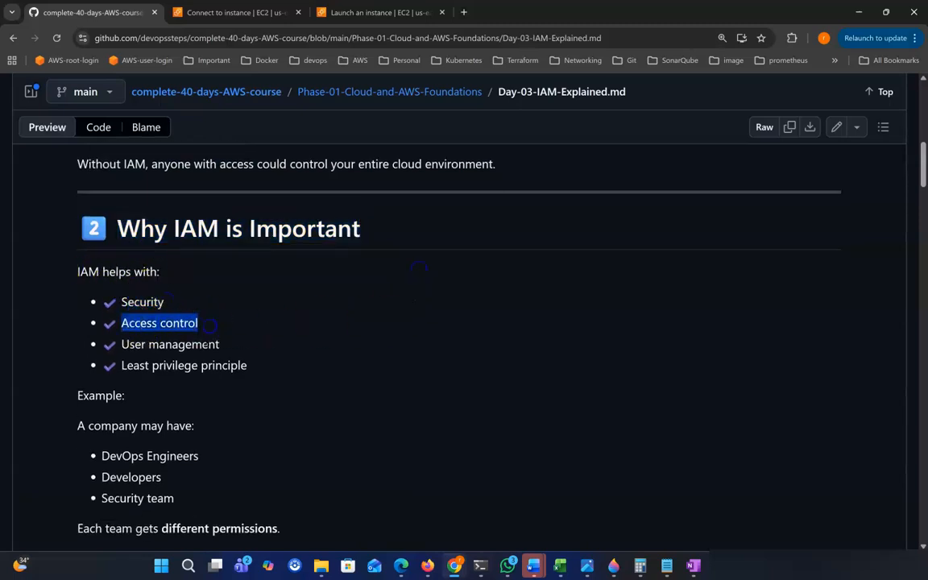
{"action": "left_click_drag", "start_coordinate": [121, 344], "coordinate": [234, 348]}
{"action": "left_click_drag", "start_coordinate": [122, 364], "coordinate": [313, 377]}
{"action": "scroll", "coordinate": [338, 395], "scroll_direction": "down", "scroll_amount": 1}
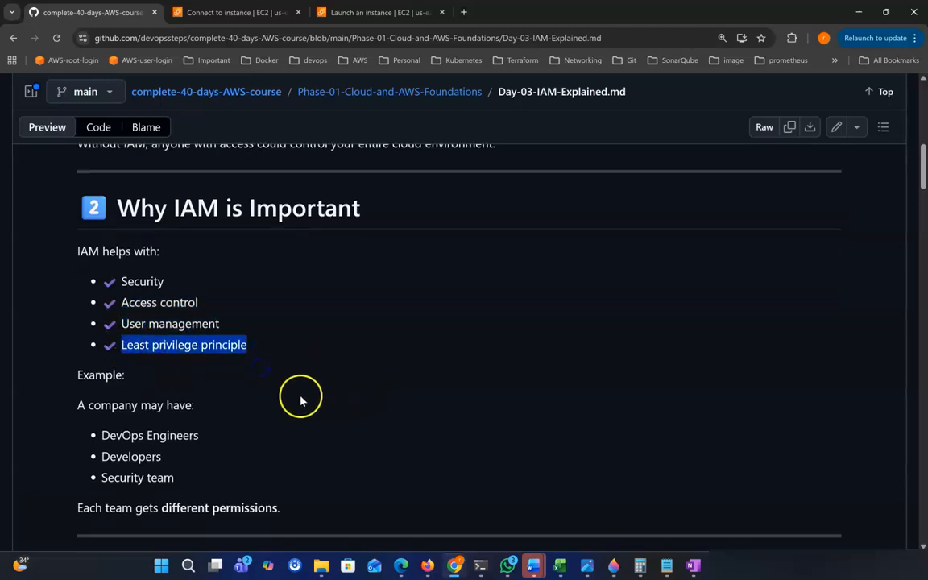
{"action": "left_click_drag", "start_coordinate": [88, 364], "coordinate": [220, 394]}
Highlight the Developers, Security and DevOps Engineers team examples.
{"action": "scroll", "coordinate": [153, 379], "scroll_direction": "down", "scroll_amount": 1}
{"action": "scroll", "coordinate": [170, 408], "scroll_direction": "down", "scroll_amount": 1}
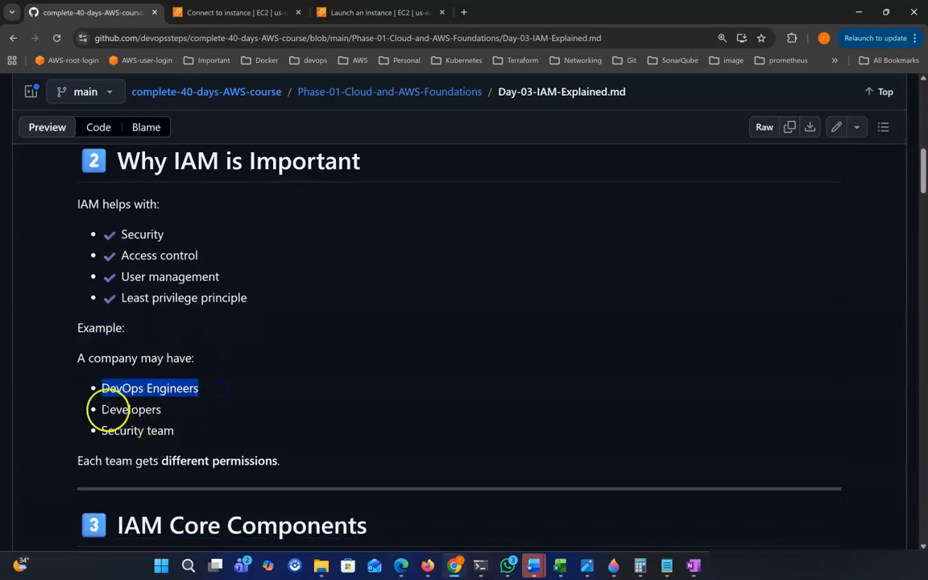
{"action": "left_click_drag", "start_coordinate": [97, 409], "coordinate": [153, 411]}
{"action": "left_click_drag", "start_coordinate": [101, 430], "coordinate": [266, 456]}
{"action": "scroll", "coordinate": [161, 451], "scroll_direction": "down", "scroll_amount": 1}
{"action": "left_click", "coordinate": [290, 414]}
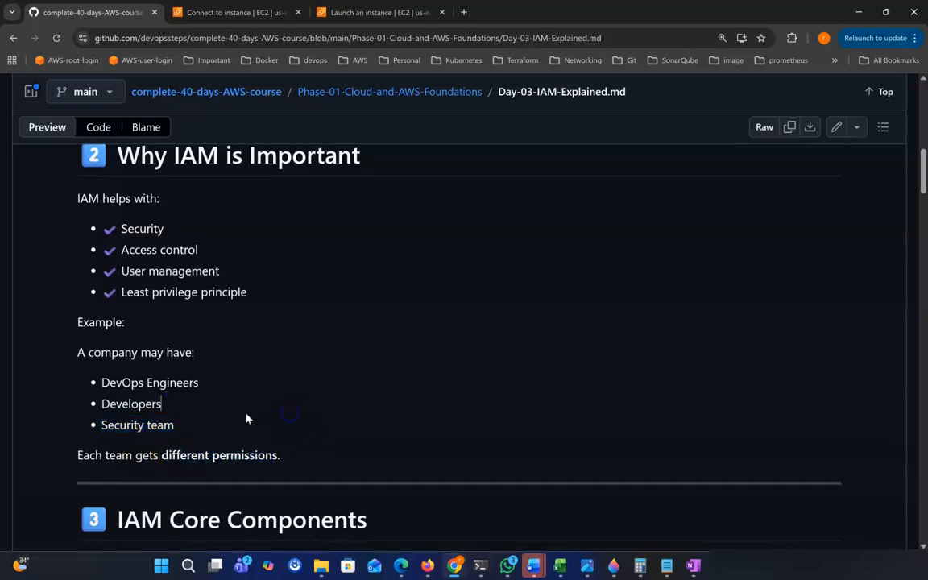
{"action": "left_click_drag", "start_coordinate": [101, 387], "coordinate": [172, 385]}
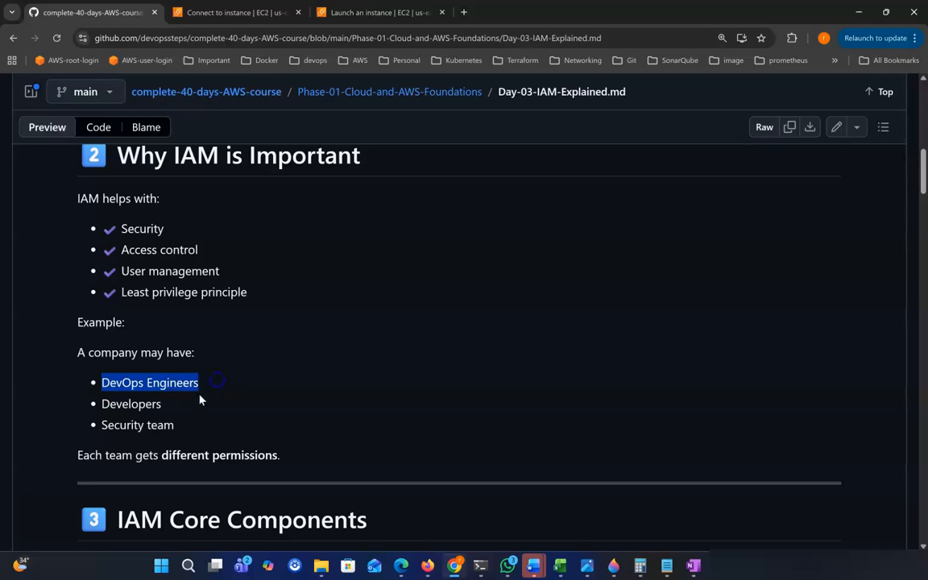
{"action": "left_click_drag", "start_coordinate": [115, 406], "coordinate": [143, 427]}
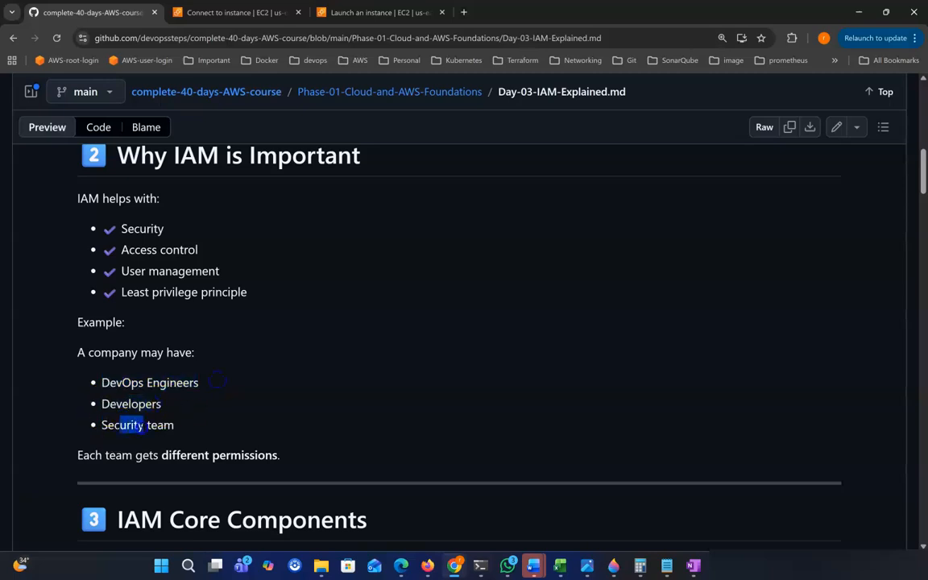
{"action": "left_click_drag", "start_coordinate": [103, 383], "coordinate": [202, 387]}
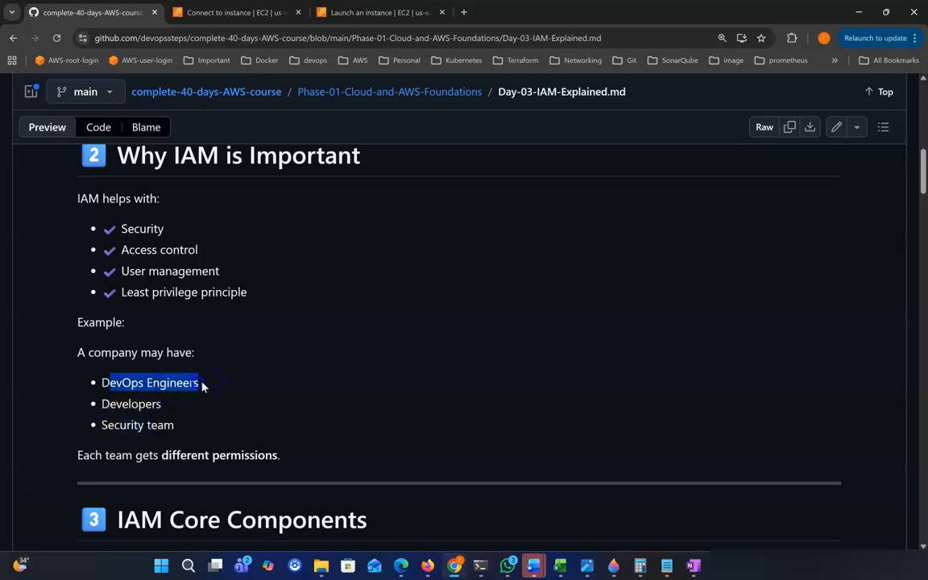
{"action": "left_click", "coordinate": [246, 394]}
{"action": "left_click_drag", "start_coordinate": [104, 404], "coordinate": [184, 409]}
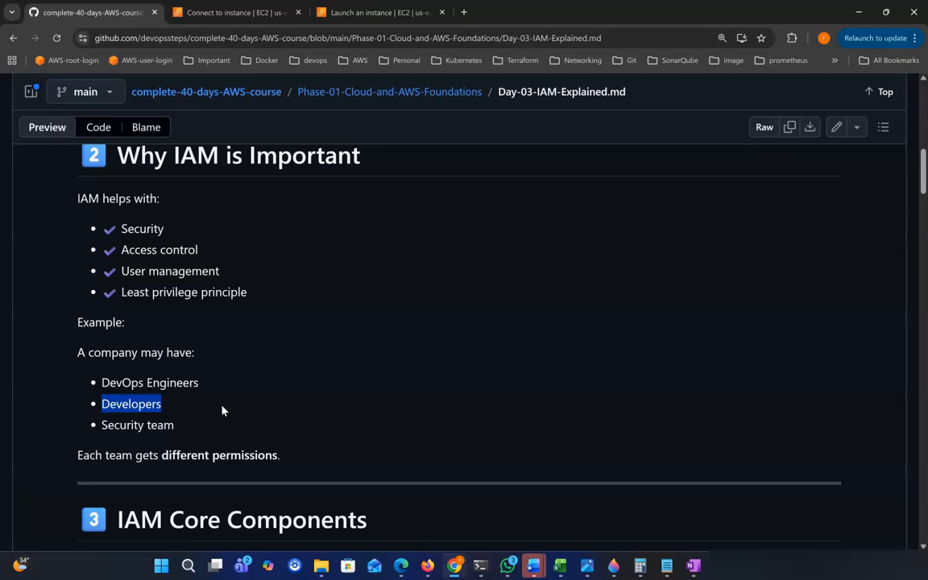
{"action": "left_click", "coordinate": [200, 411]}
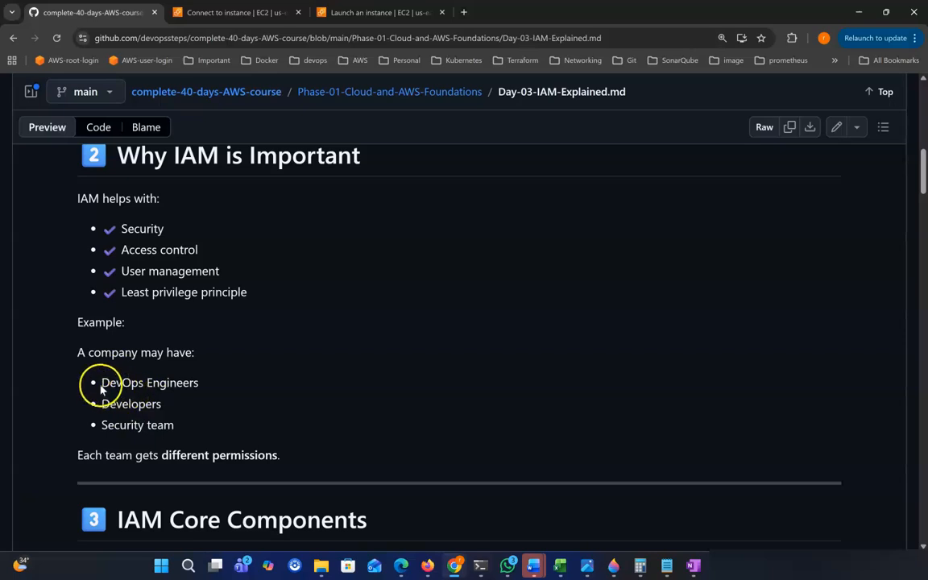
Re-highlight DevOps Engineers and Developers, then the different permissions sentence.
{"action": "left_click_drag", "start_coordinate": [102, 383], "coordinate": [200, 383]}
{"action": "left_click_drag", "start_coordinate": [110, 403], "coordinate": [122, 403]}
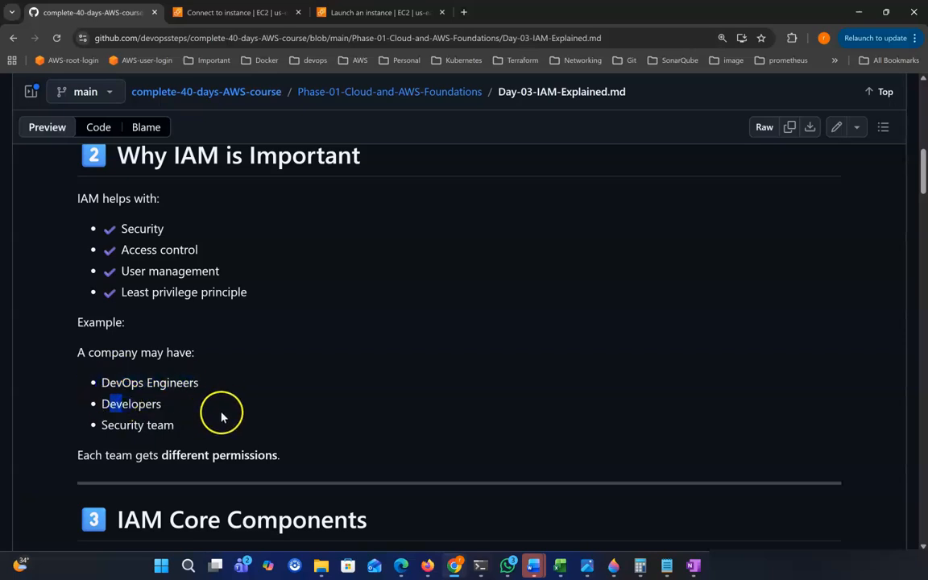
{"action": "left_click_drag", "start_coordinate": [106, 404], "coordinate": [154, 404]}
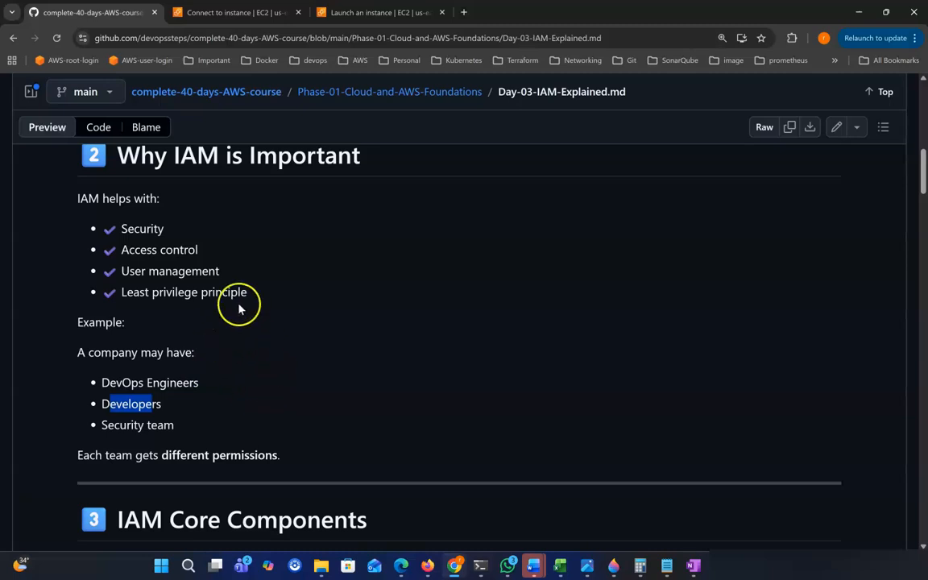
{"action": "scroll", "coordinate": [253, 347], "scroll_direction": "down", "scroll_amount": 1}
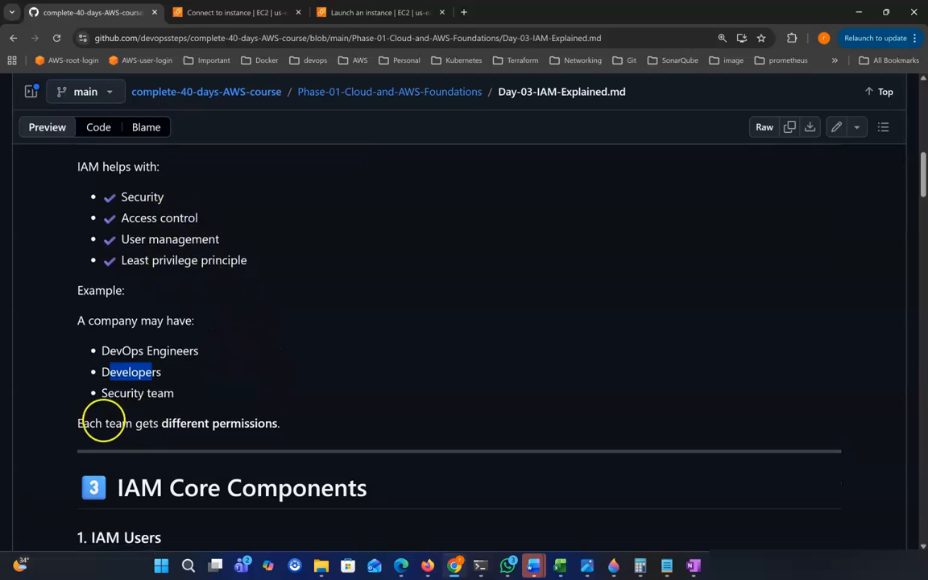
{"action": "left_click_drag", "start_coordinate": [78, 423], "coordinate": [277, 424]}
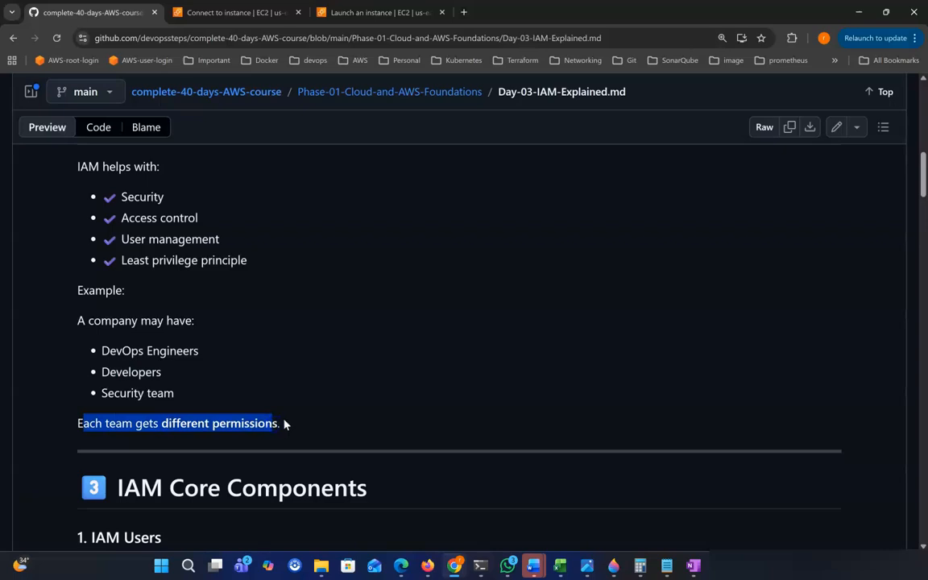
{"action": "scroll", "coordinate": [241, 403], "scroll_direction": "down", "scroll_amount": 3}
{"action": "left_click_drag", "start_coordinate": [115, 319], "coordinate": [395, 325]}
Emphasize the word Users in the 1. IAM Users heading.
{"action": "scroll", "coordinate": [400, 328], "scroll_direction": "down", "scroll_amount": 1}
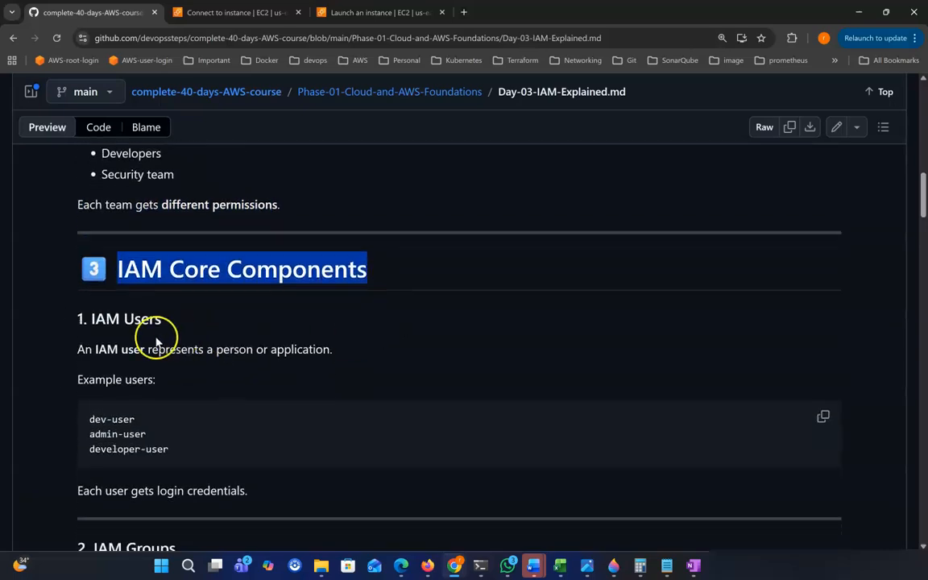
{"action": "scroll", "coordinate": [155, 338], "scroll_direction": "down", "scroll_amount": 1}
{"action": "left_click_drag", "start_coordinate": [90, 281], "coordinate": [180, 288]}
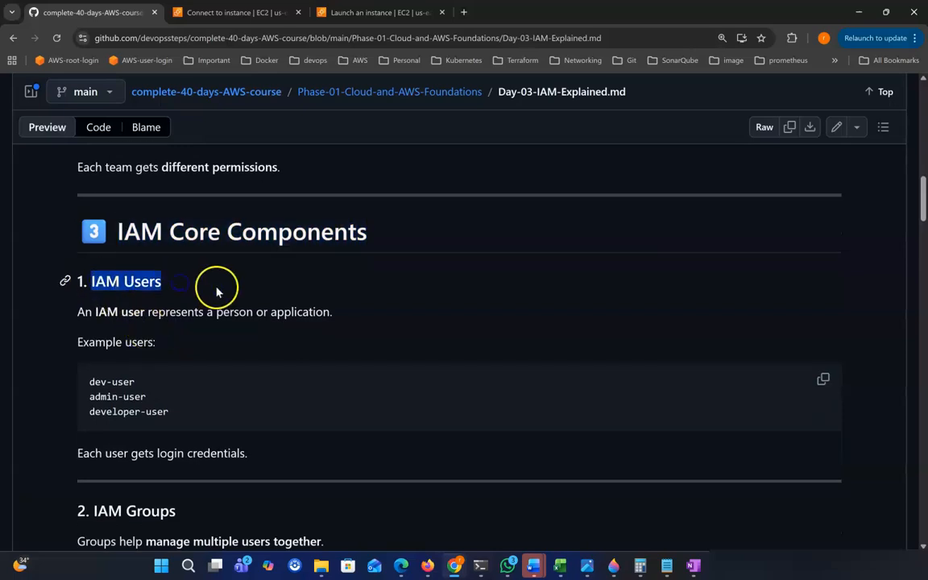
{"action": "scroll", "coordinate": [217, 292], "scroll_direction": "down", "scroll_amount": 1}
{"action": "left_click", "coordinate": [230, 264]}
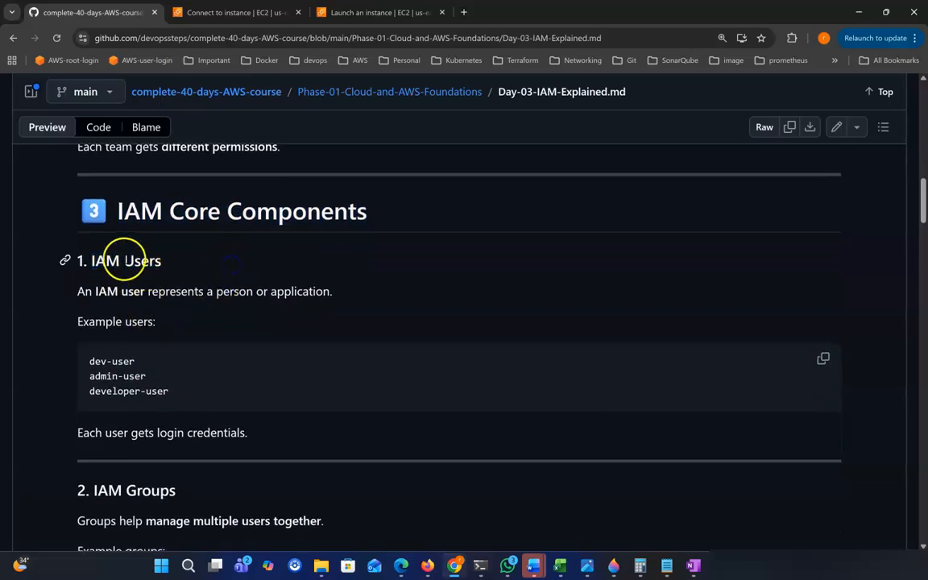
{"action": "left_click_drag", "start_coordinate": [125, 259], "coordinate": [168, 263]}
{"action": "scroll", "coordinate": [209, 274], "scroll_direction": "down", "scroll_amount": 1}
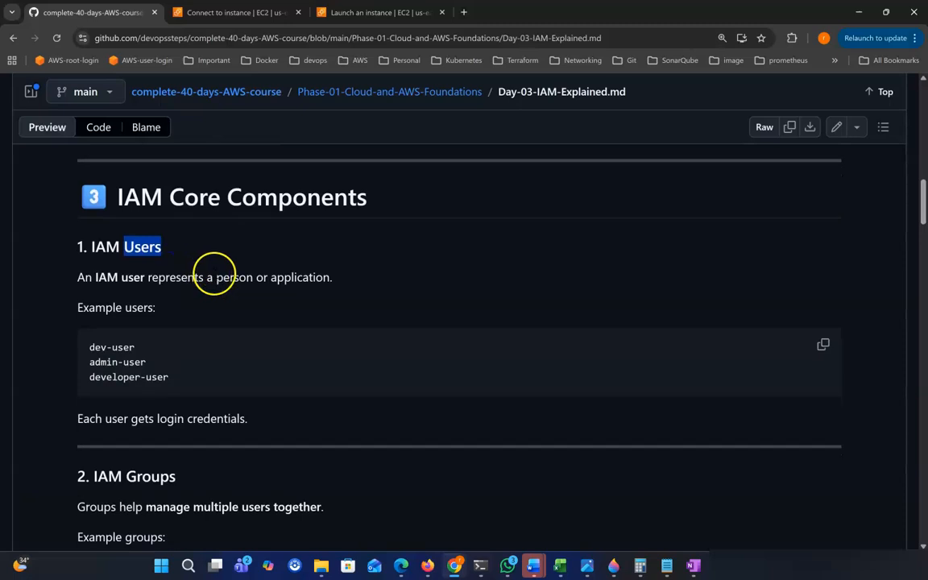
{"action": "left_click", "coordinate": [334, 256]}
{"action": "left_click", "coordinate": [139, 247]}
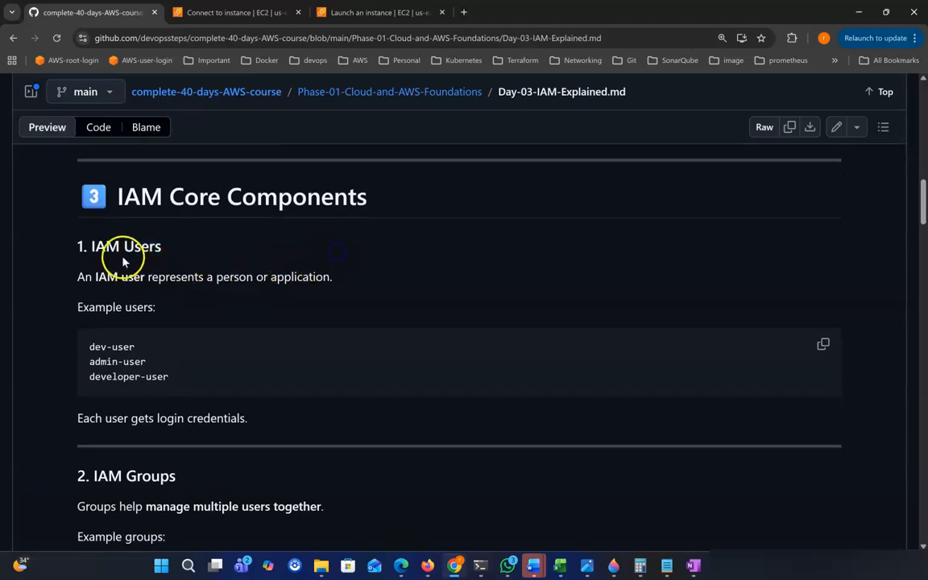
Emphasize the IAM user definition, picking out the words person and application.
{"action": "left_click_drag", "start_coordinate": [78, 276], "coordinate": [106, 277]}
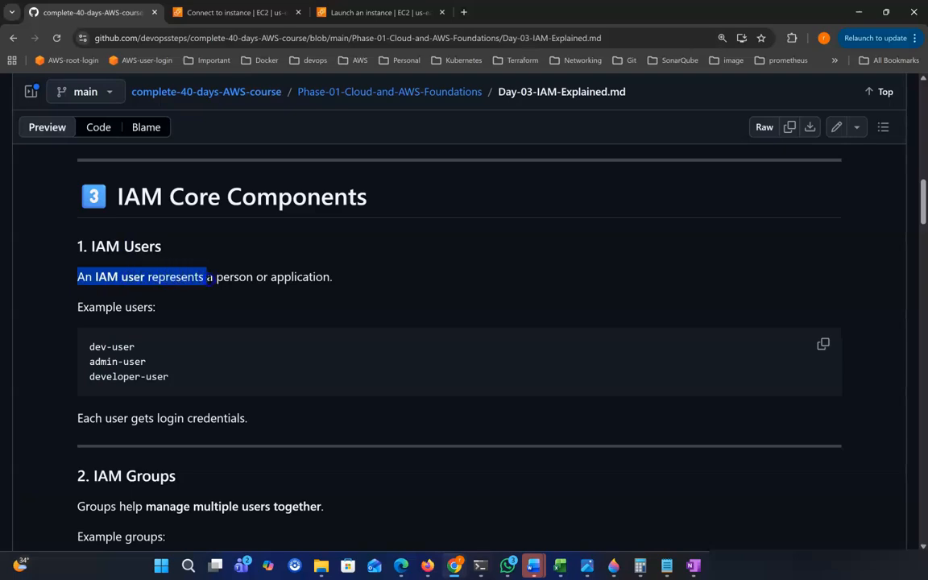
{"action": "left_click_drag", "start_coordinate": [252, 277], "coordinate": [315, 277]}
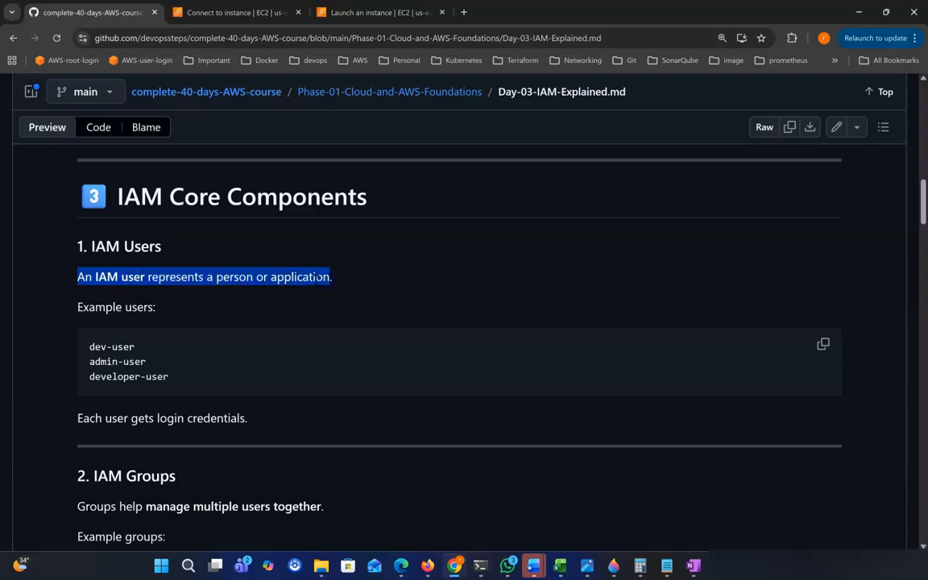
{"action": "left_click", "coordinate": [209, 270]}
{"action": "double_click", "coordinate": [234, 277]}
{"action": "double_click", "coordinate": [291, 277]}
{"action": "scroll", "coordinate": [197, 319], "scroll_direction": "down", "scroll_amount": 1}
{"action": "left_click_drag", "start_coordinate": [95, 296], "coordinate": [170, 299]}
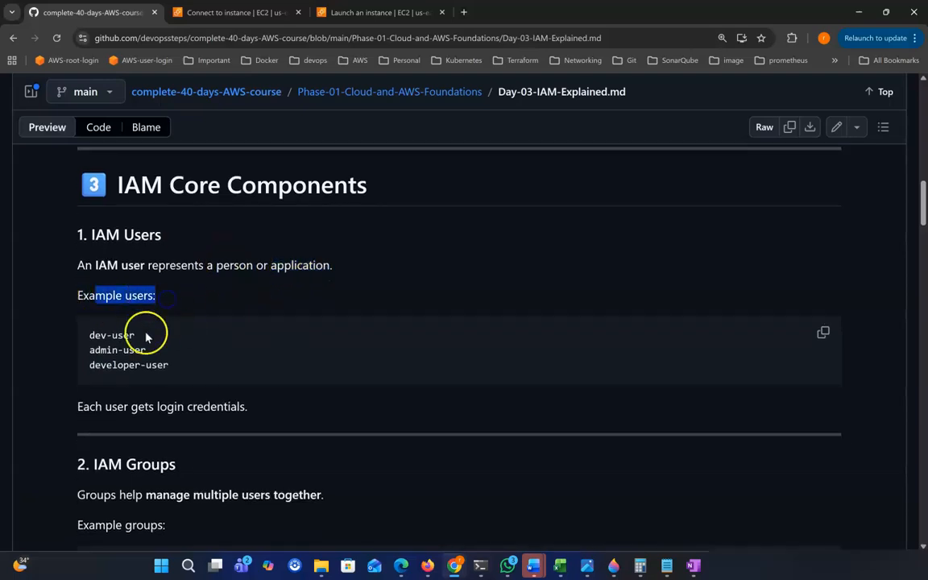
Highlight the Example users label and the dev-user and developer-user examples.
{"action": "left_click_drag", "start_coordinate": [90, 335], "coordinate": [168, 345]}
{"action": "left_click_drag", "start_coordinate": [89, 367], "coordinate": [186, 368]}
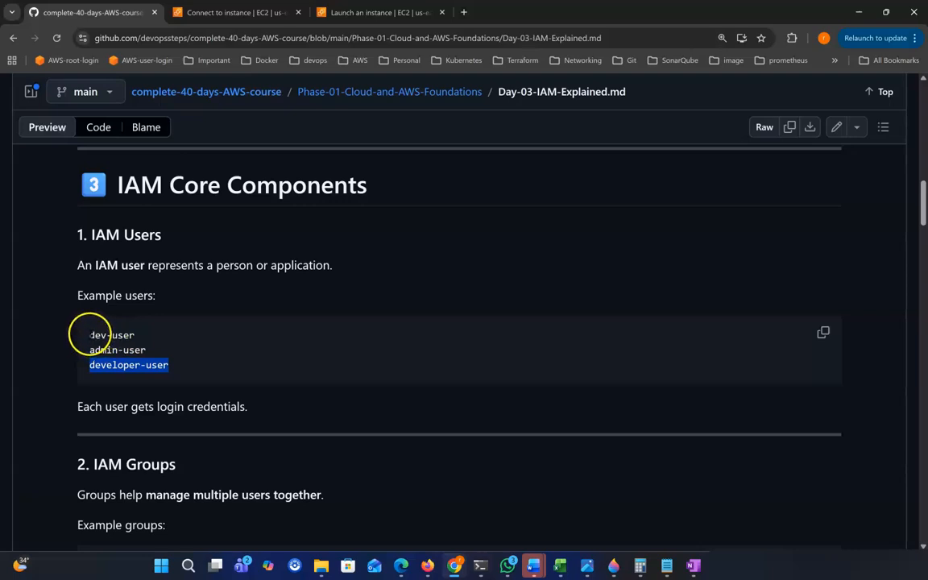
{"action": "left_click_drag", "start_coordinate": [90, 334], "coordinate": [137, 337]}
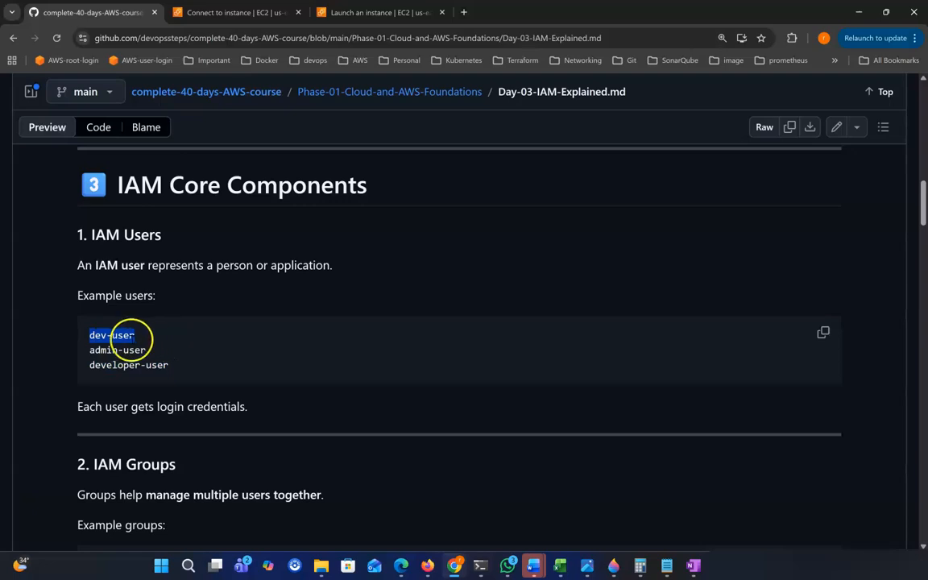
{"action": "left_click", "coordinate": [163, 347]}
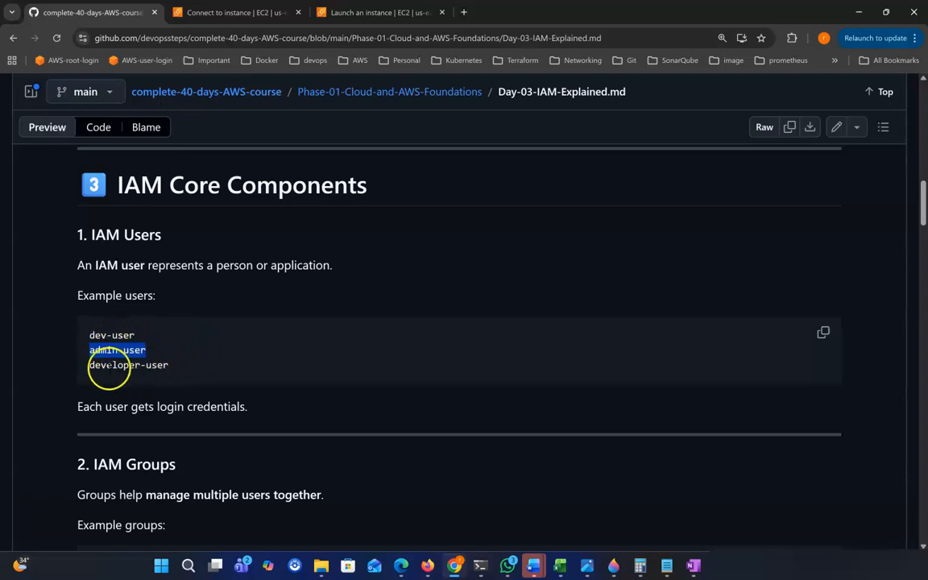
{"action": "left_click_drag", "start_coordinate": [87, 366], "coordinate": [186, 369]}
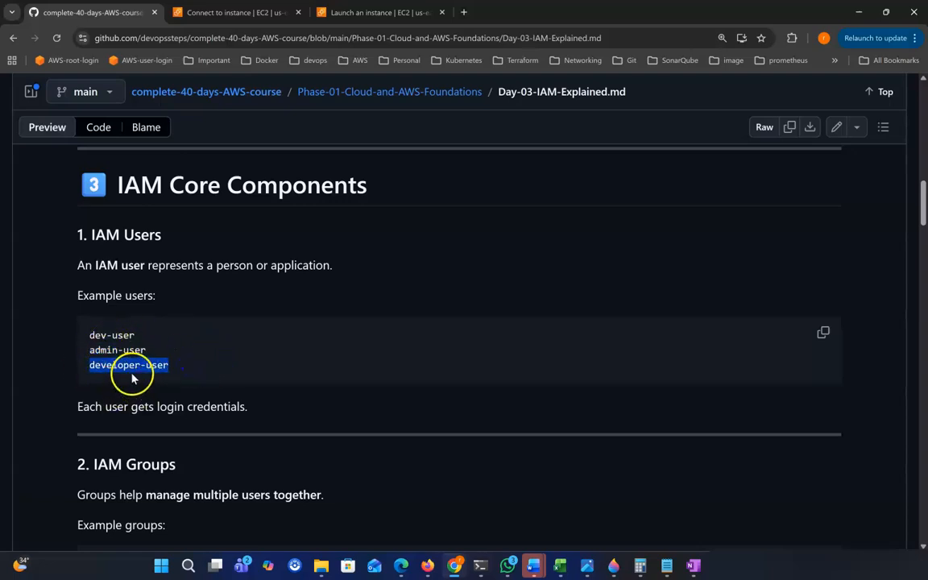
Highlight the login credentials phrase and scroll to the 2. IAM Groups section.
{"action": "scroll", "coordinate": [177, 386], "scroll_direction": "down", "scroll_amount": 1}
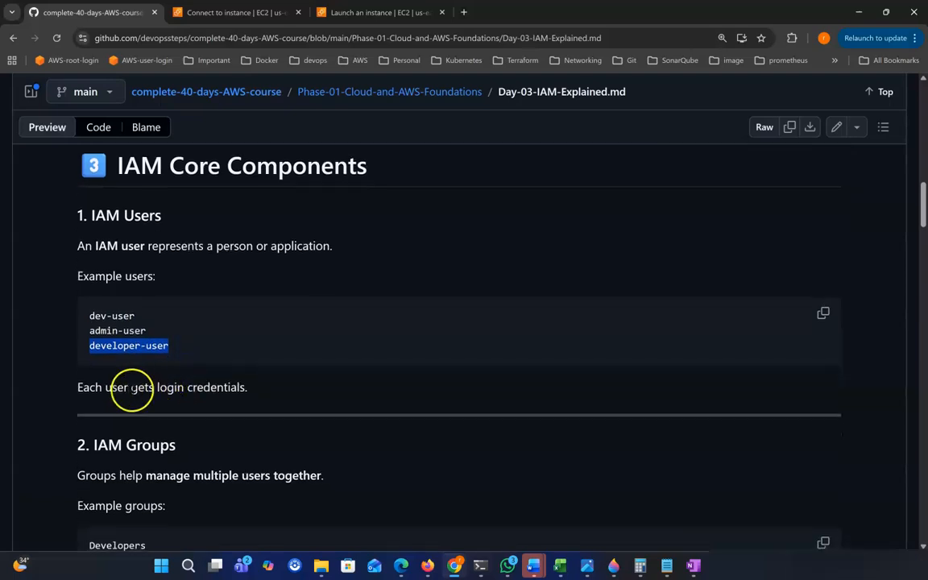
{"action": "left_click_drag", "start_coordinate": [145, 388], "coordinate": [229, 388]}
{"action": "scroll", "coordinate": [270, 395], "scroll_direction": "down", "scroll_amount": 1}
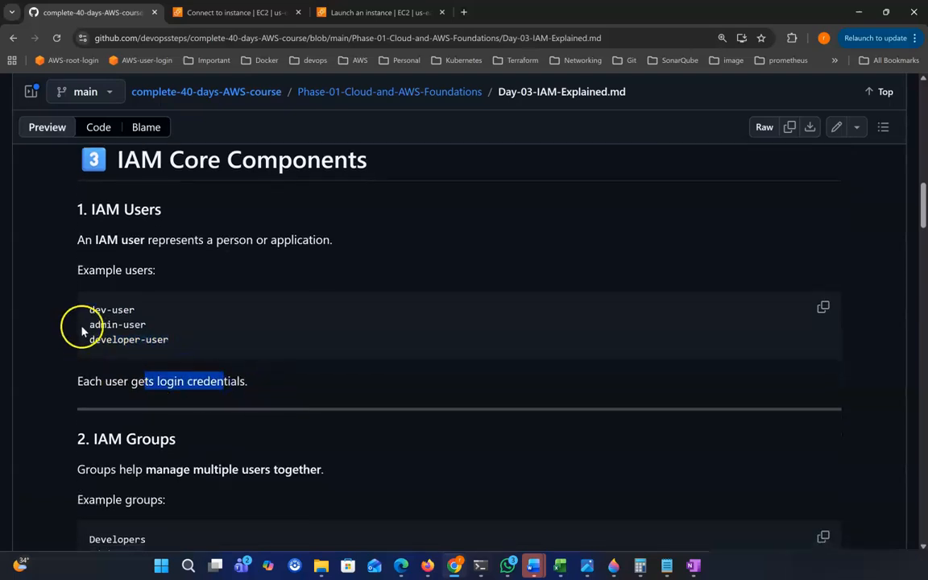
{"action": "left_click_drag", "start_coordinate": [83, 310], "coordinate": [129, 311]}
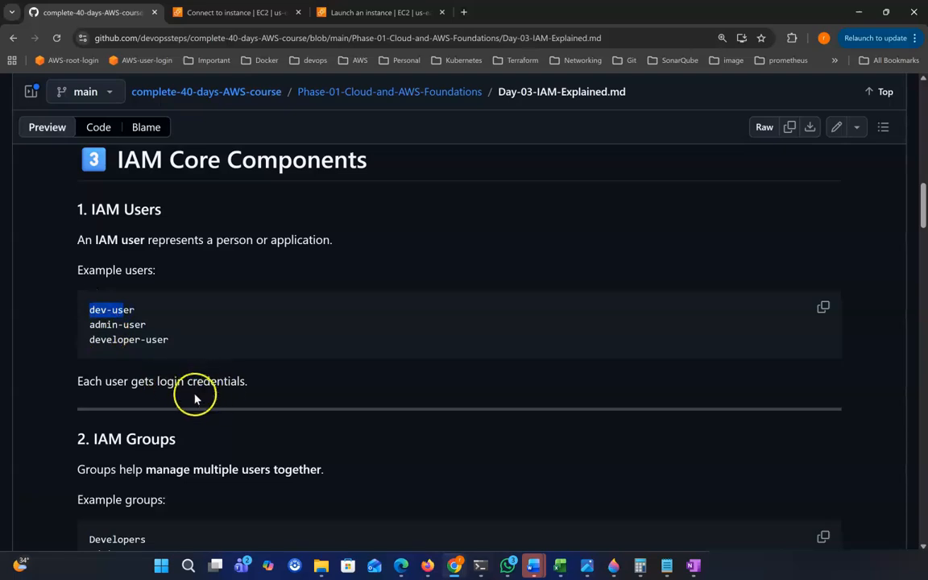
{"action": "scroll", "coordinate": [207, 394], "scroll_direction": "down", "scroll_amount": 1}
{"action": "scroll", "coordinate": [207, 394], "scroll_direction": "down", "scroll_amount": 2}
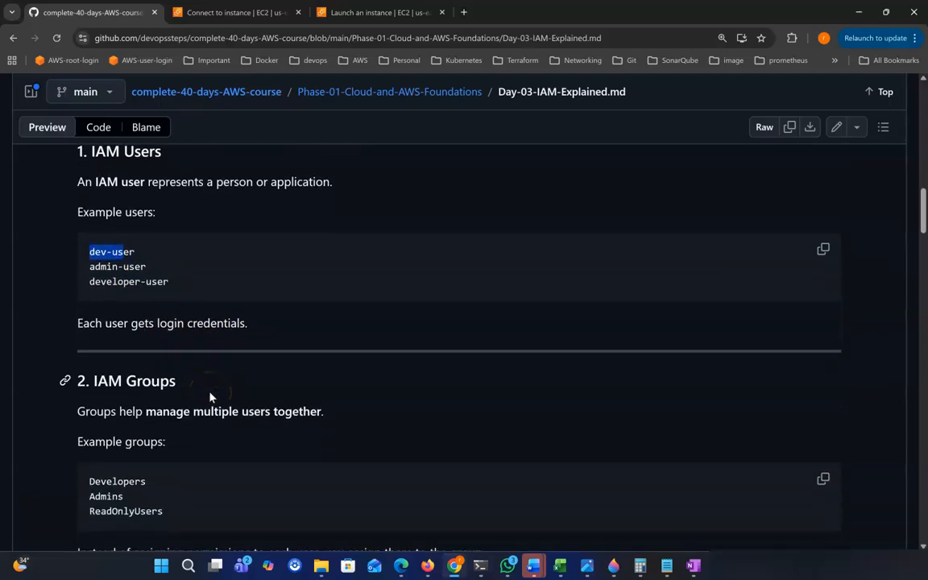
{"action": "scroll", "coordinate": [194, 392], "scroll_direction": "down", "scroll_amount": 1}
{"action": "left_click_drag", "start_coordinate": [94, 305], "coordinate": [320, 324]}
{"action": "scroll", "coordinate": [236, 329], "scroll_direction": "down", "scroll_amount": 1}
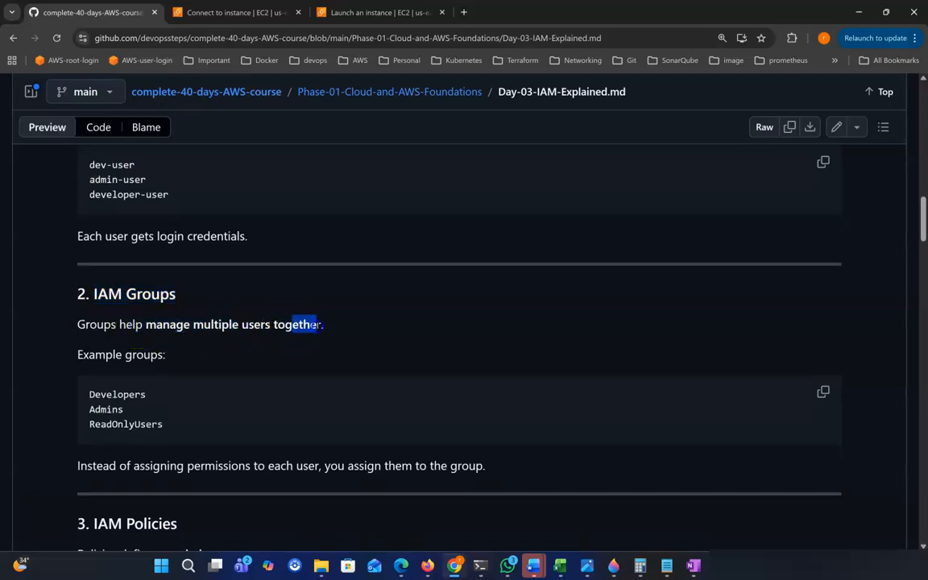
{"action": "scroll", "coordinate": [333, 330], "scroll_direction": "down", "scroll_amount": 2}
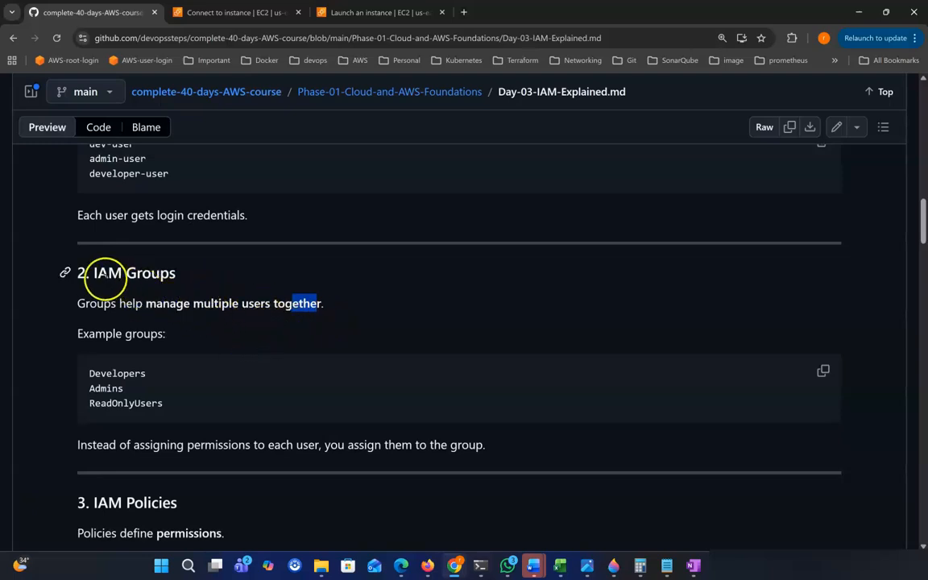
{"action": "left_click_drag", "start_coordinate": [95, 273], "coordinate": [177, 274]}
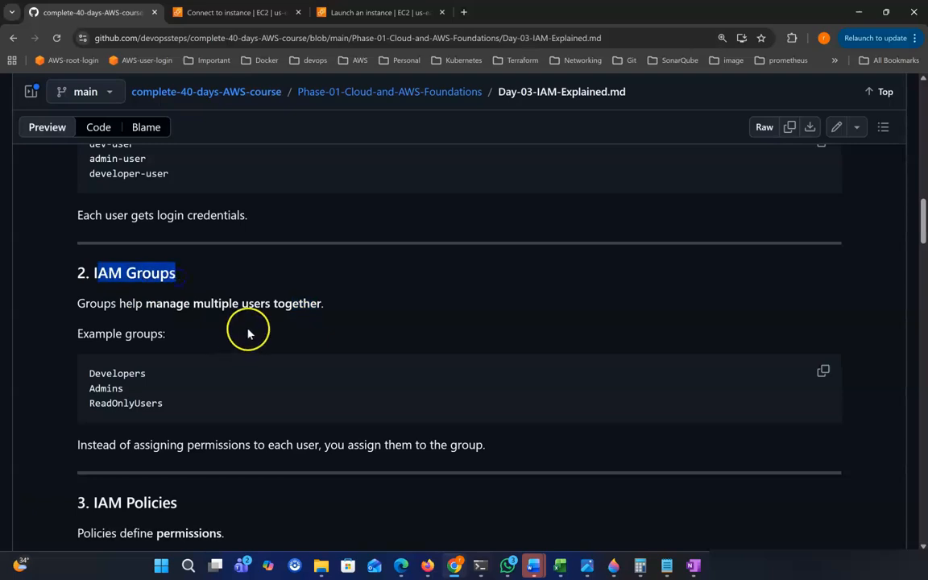
{"action": "left_click", "coordinate": [161, 274]}
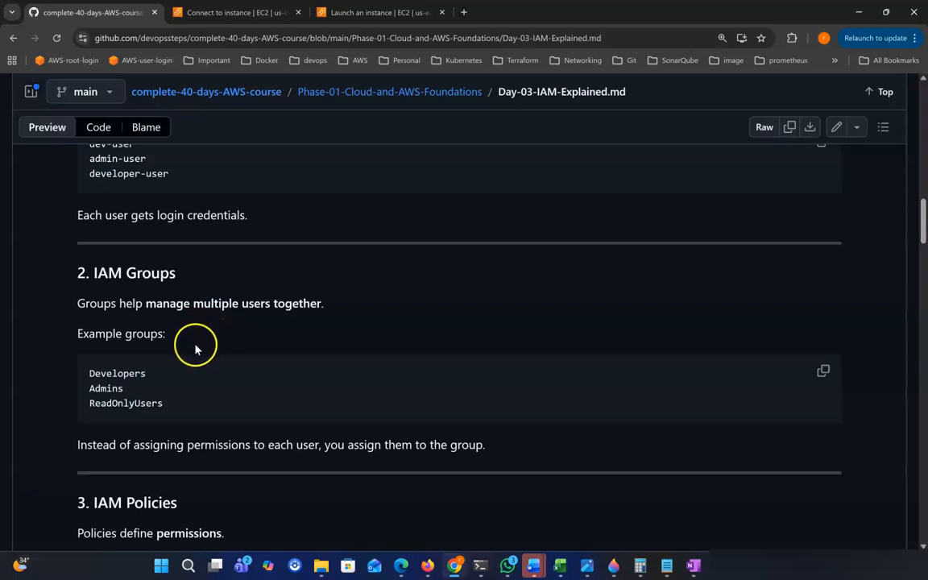
{"action": "left_click_drag", "start_coordinate": [127, 273], "coordinate": [175, 273]}
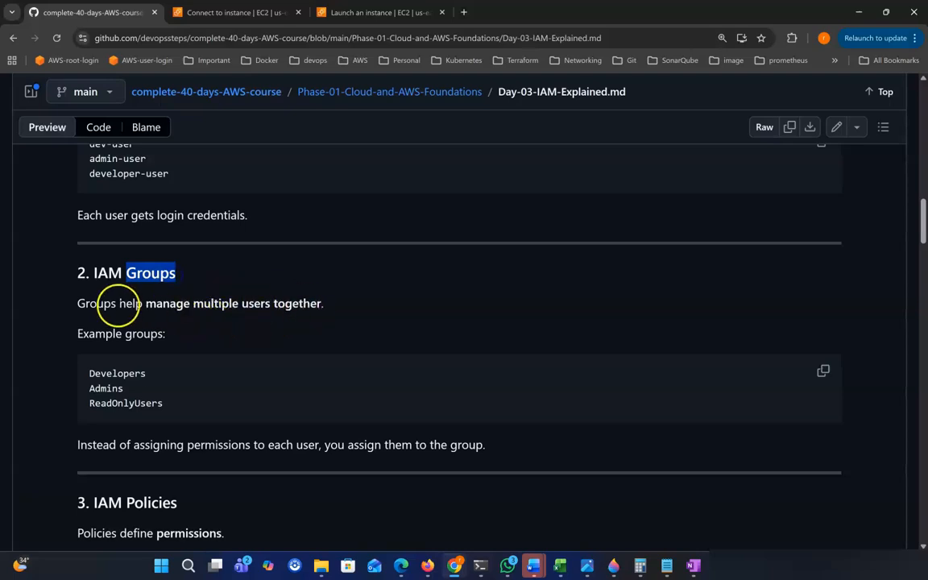
{"action": "left_click_drag", "start_coordinate": [97, 303], "coordinate": [233, 304]}
{"action": "scroll", "coordinate": [318, 315], "scroll_direction": "down", "scroll_amount": 1}
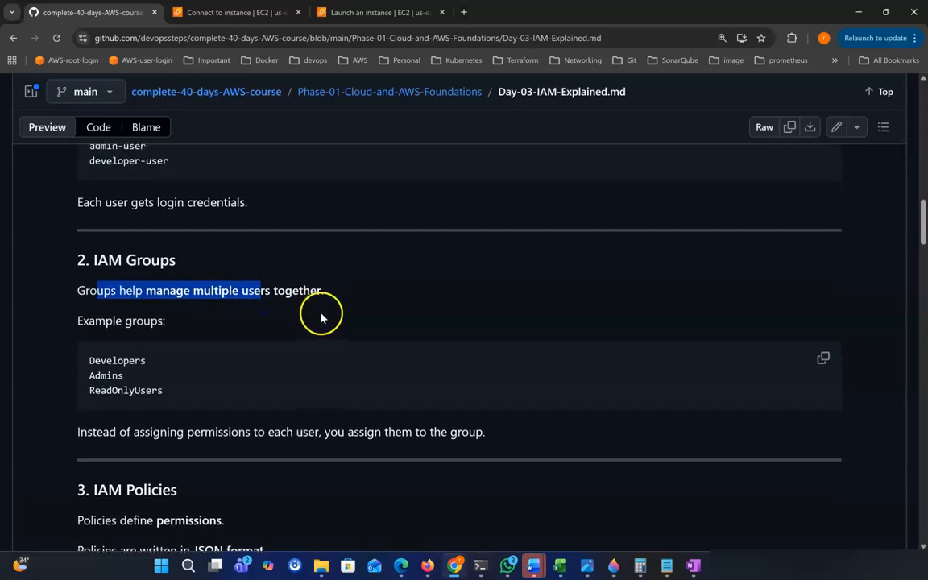
{"action": "left_click_drag", "start_coordinate": [69, 320], "coordinate": [167, 319]}
{"action": "left_click_drag", "start_coordinate": [90, 372], "coordinate": [186, 389]}
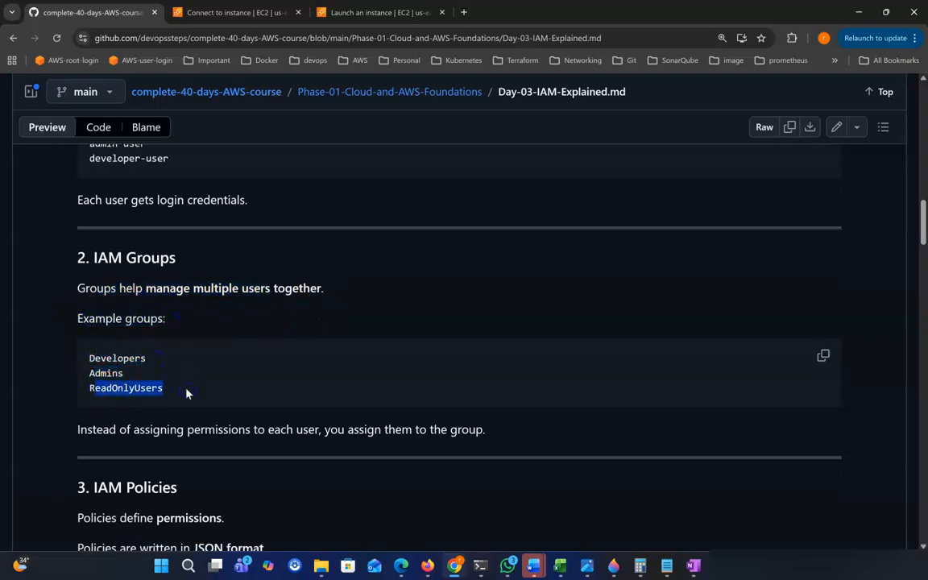
{"action": "scroll", "coordinate": [186, 387], "scroll_direction": "down", "scroll_amount": 1}
{"action": "left_click_drag", "start_coordinate": [91, 318], "coordinate": [158, 322]}
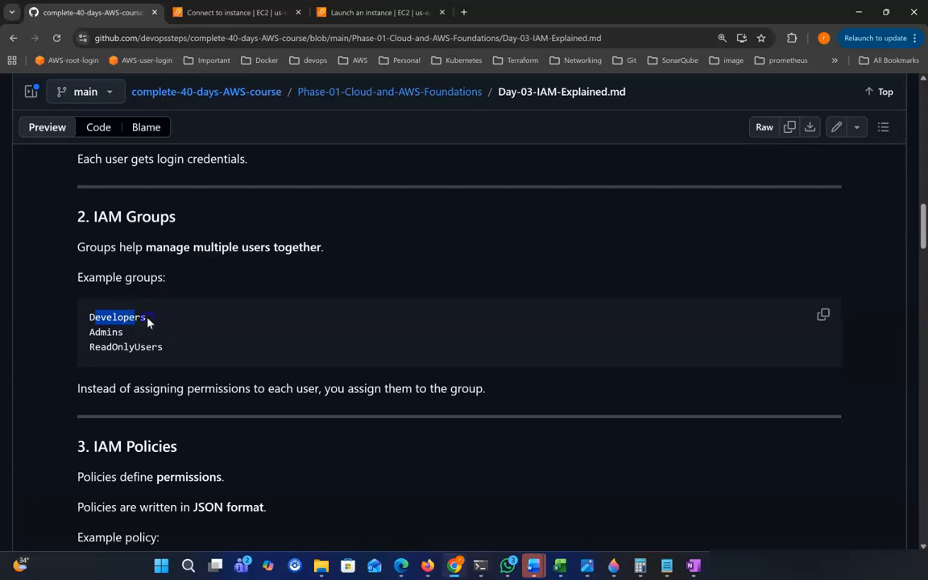
{"action": "left_click_drag", "start_coordinate": [84, 317], "coordinate": [131, 317]}
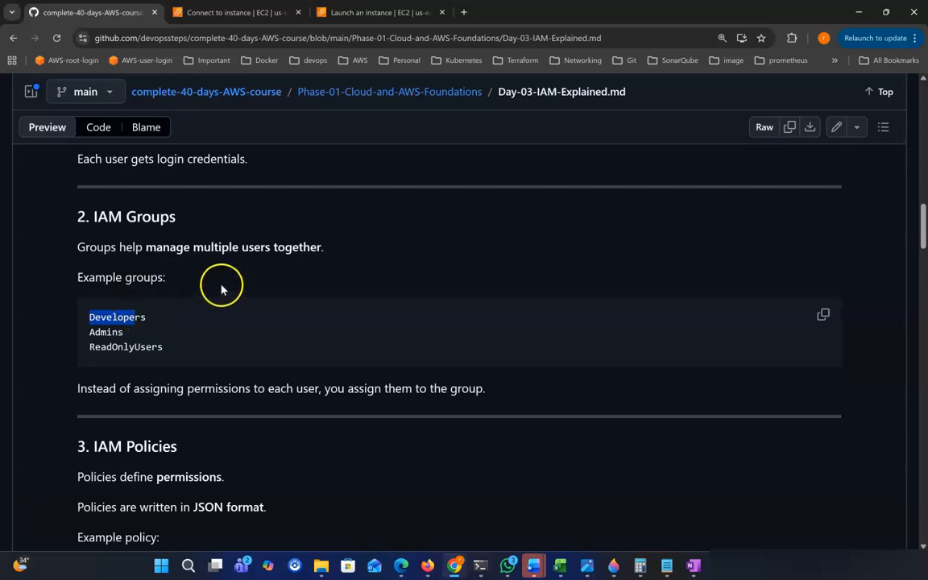
{"action": "left_click", "coordinate": [176, 330]}
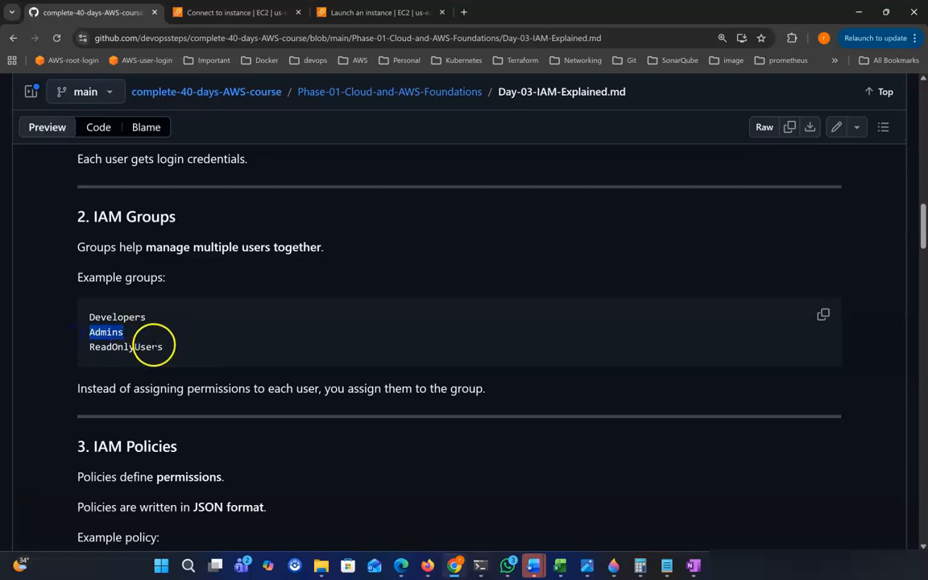
{"action": "left_click", "coordinate": [181, 318]}
{"action": "left_click_drag", "start_coordinate": [93, 346], "coordinate": [191, 347]}
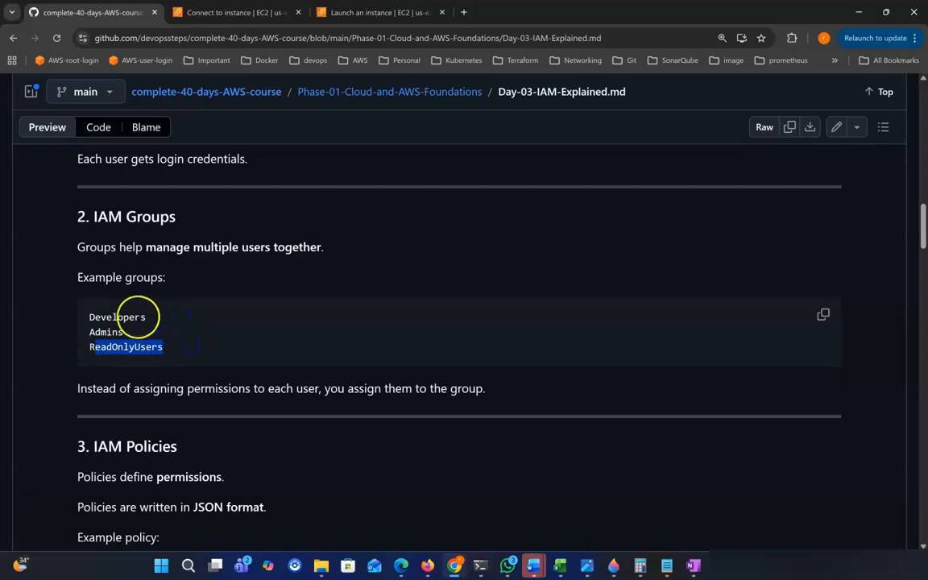
{"action": "left_click_drag", "start_coordinate": [106, 317], "coordinate": [142, 317]}
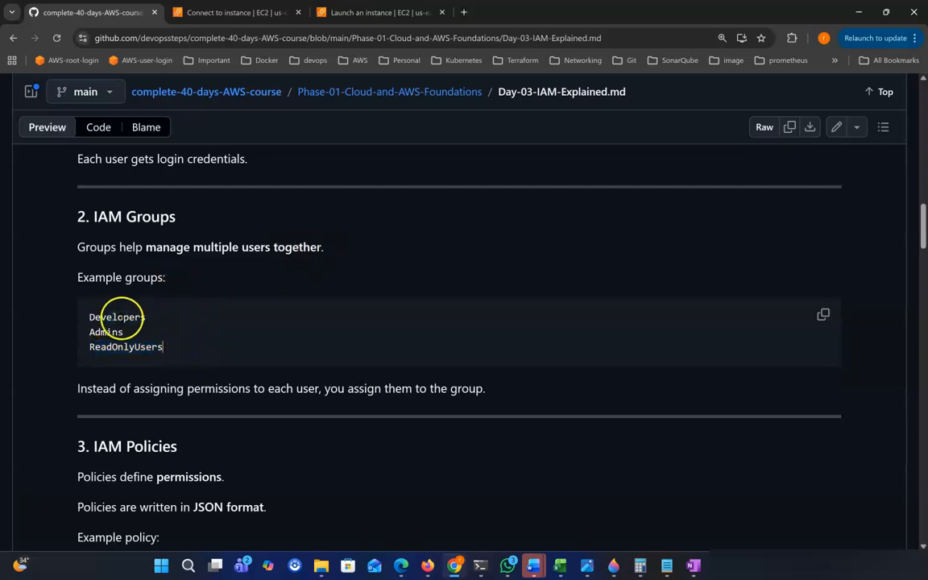
{"action": "double_click", "coordinate": [90, 318]}
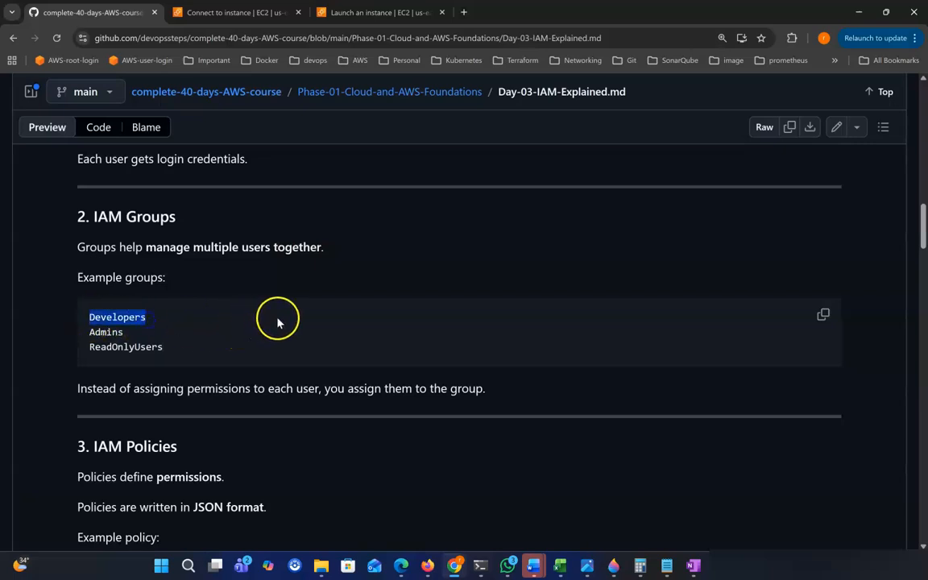
{"action": "scroll", "coordinate": [279, 323], "scroll_direction": "down", "scroll_amount": 1}
{"action": "scroll", "coordinate": [279, 323], "scroll_direction": "down", "scroll_amount": 1}
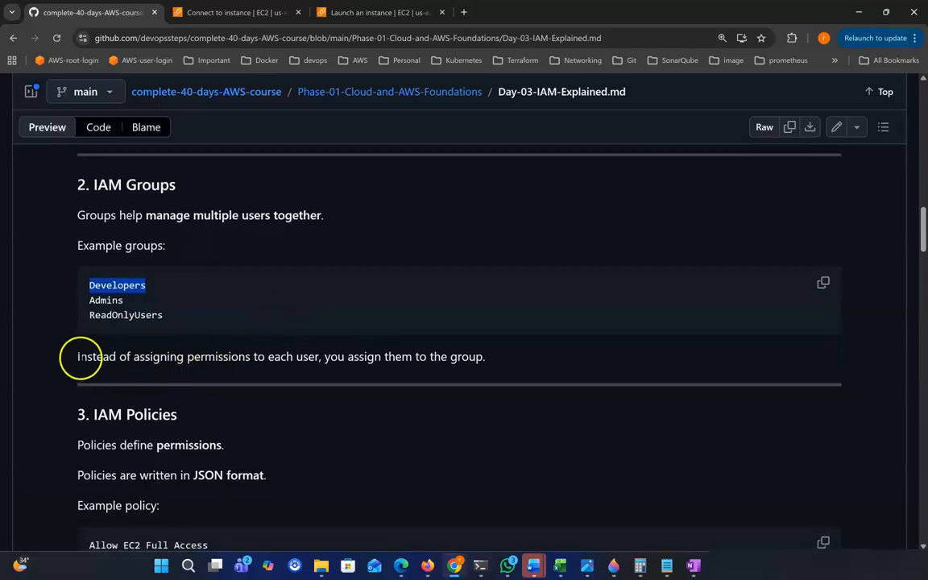
{"action": "left_click_drag", "start_coordinate": [86, 357], "coordinate": [206, 357]}
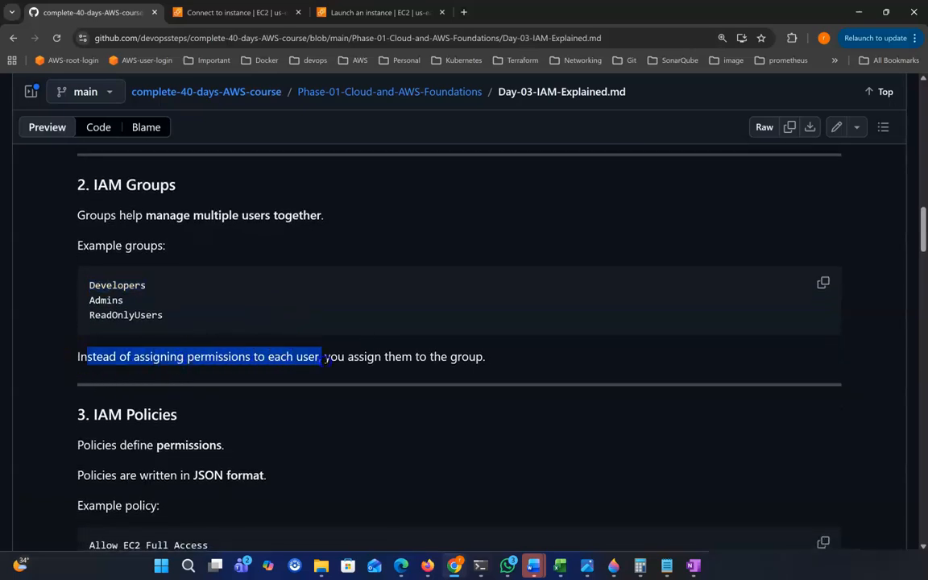
{"action": "left_click_drag", "start_coordinate": [379, 357], "coordinate": [479, 357]}
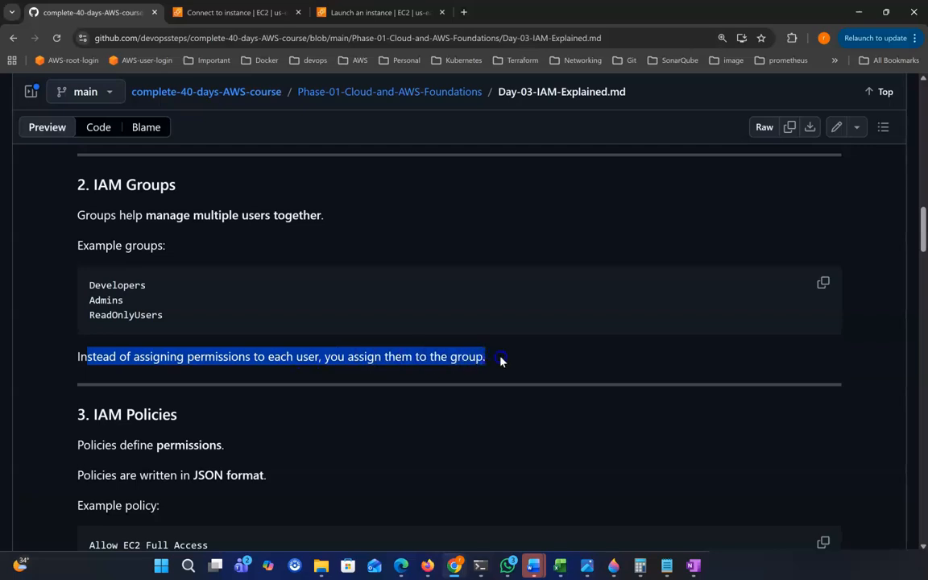
{"action": "scroll", "coordinate": [465, 278], "scroll_direction": "down", "scroll_amount": 3}
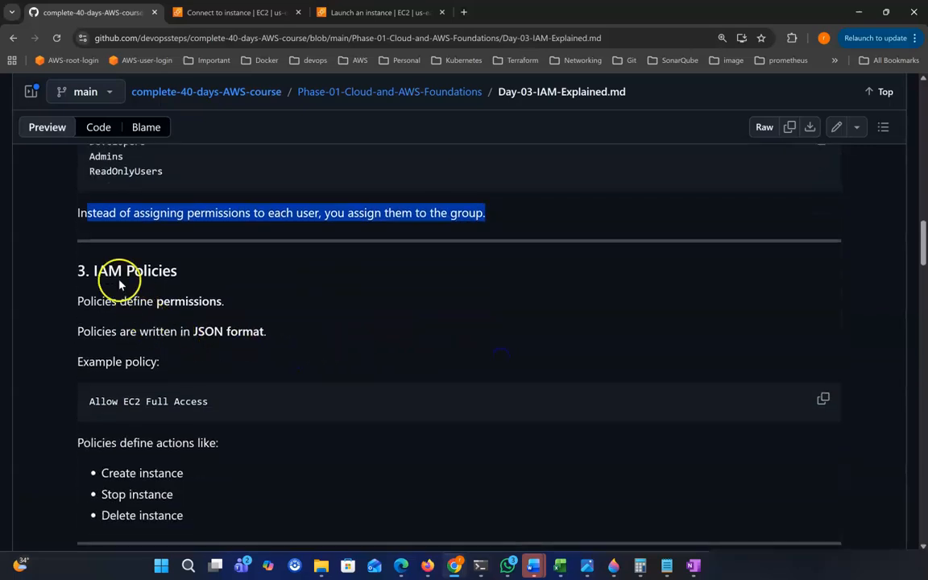
{"action": "left_click_drag", "start_coordinate": [95, 271], "coordinate": [234, 278]}
{"action": "scroll", "coordinate": [166, 297], "scroll_direction": "down", "scroll_amount": 1}
{"action": "left_click", "coordinate": [105, 262]}
{"action": "left_click_drag", "start_coordinate": [104, 263], "coordinate": [226, 265]}
{"action": "scroll", "coordinate": [254, 278], "scroll_direction": "down", "scroll_amount": 1}
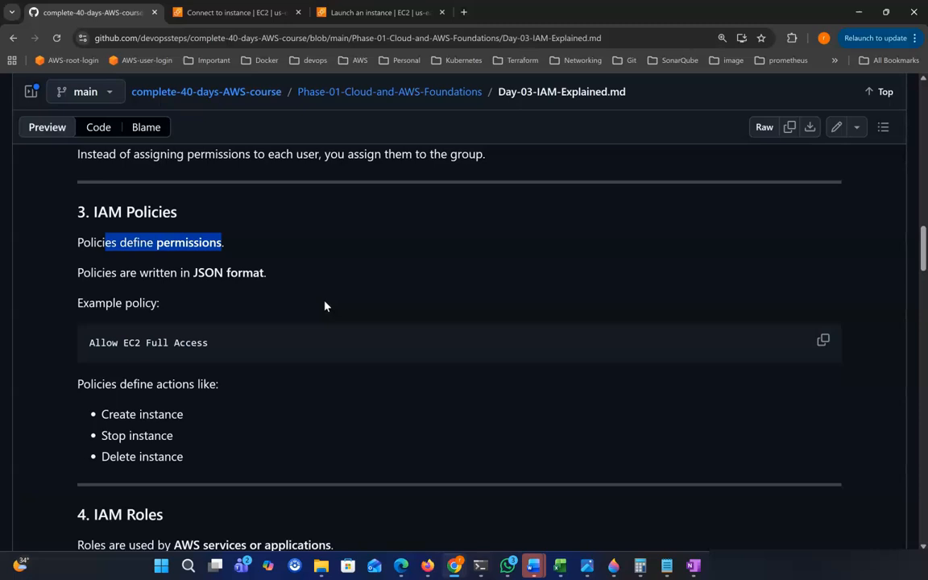
{"action": "left_click", "coordinate": [198, 260]}
{"action": "left_click_drag", "start_coordinate": [126, 242], "coordinate": [266, 276]}
{"action": "left_click", "coordinate": [269, 290]}
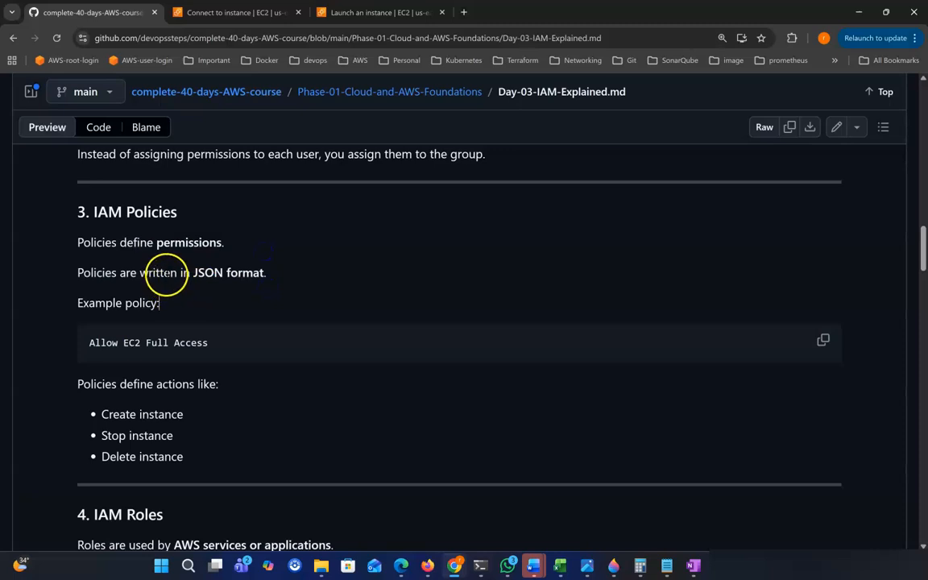
{"action": "left_click_drag", "start_coordinate": [165, 272], "coordinate": [267, 276]}
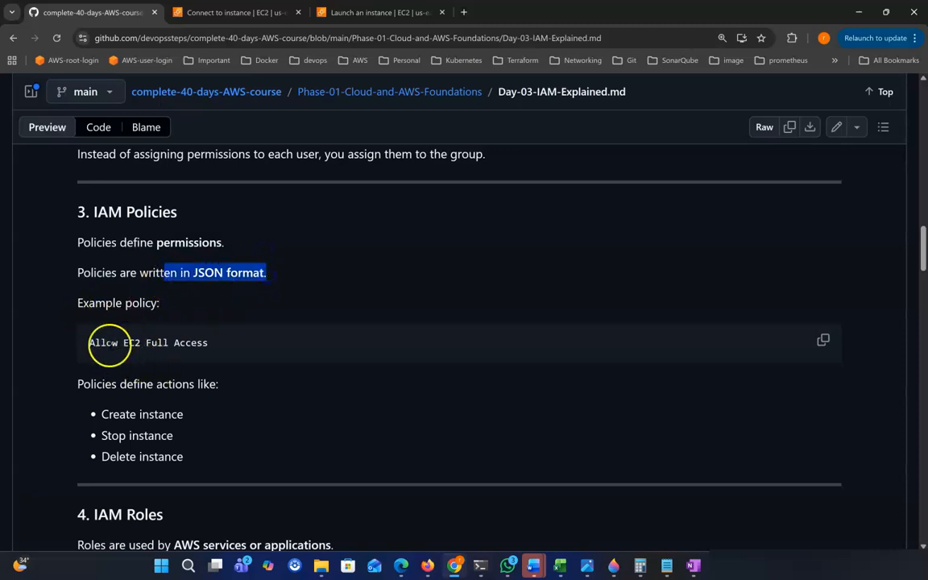
{"action": "left_click_drag", "start_coordinate": [89, 342], "coordinate": [238, 349]}
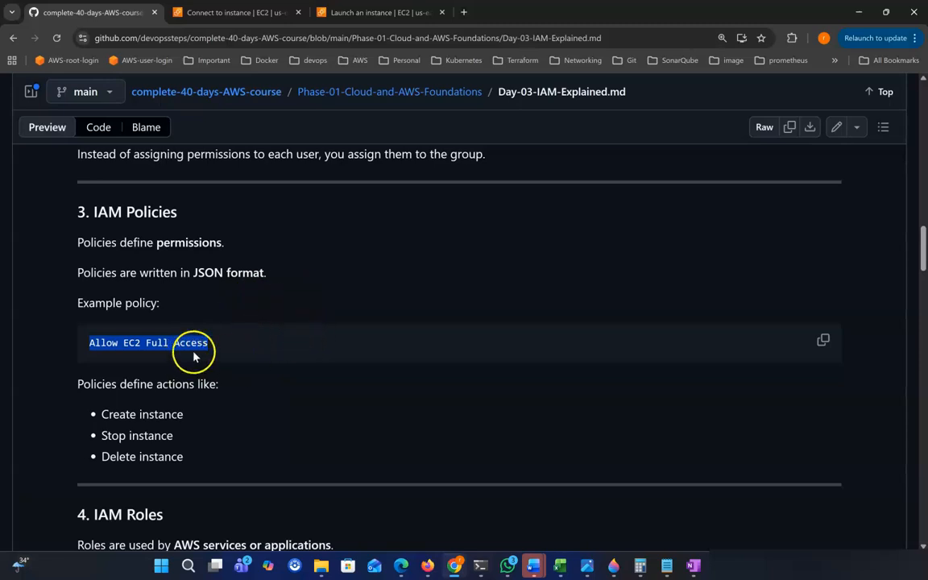
{"action": "left_click", "coordinate": [118, 348]}
{"action": "left_click_drag", "start_coordinate": [87, 341], "coordinate": [227, 346]}
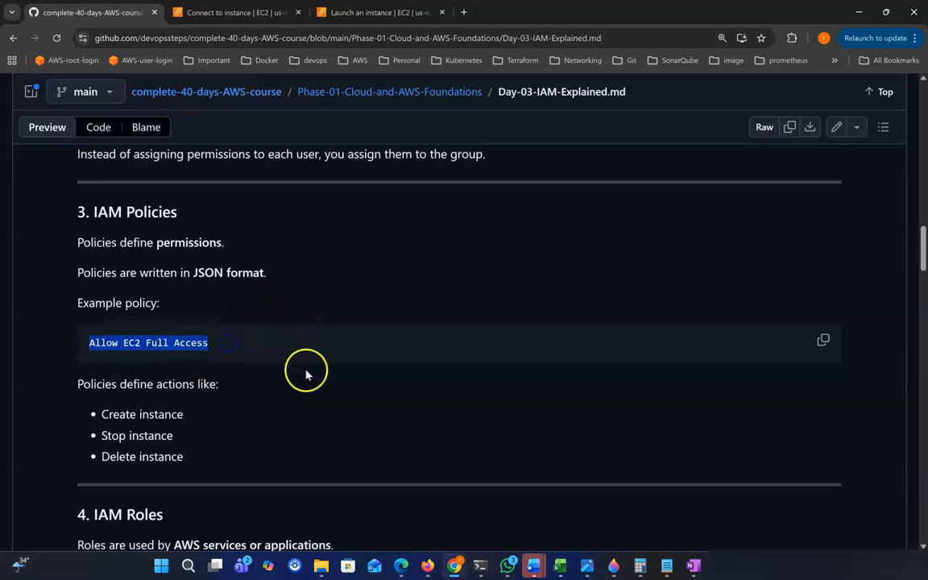
{"action": "scroll", "coordinate": [306, 373], "scroll_direction": "down", "scroll_amount": 1}
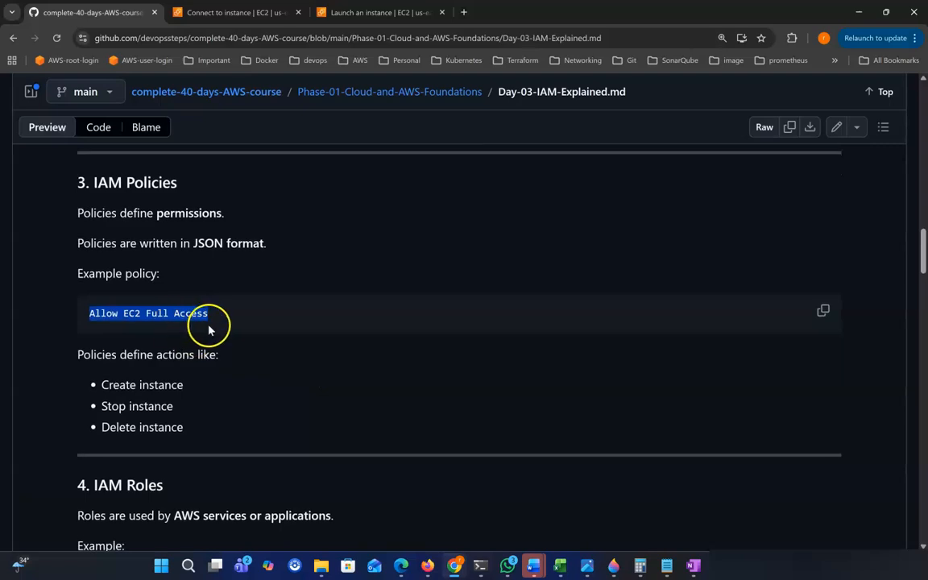
{"action": "scroll", "coordinate": [265, 340], "scroll_direction": "down", "scroll_amount": 1}
{"action": "scroll", "coordinate": [266, 341], "scroll_direction": "down", "scroll_amount": 1}
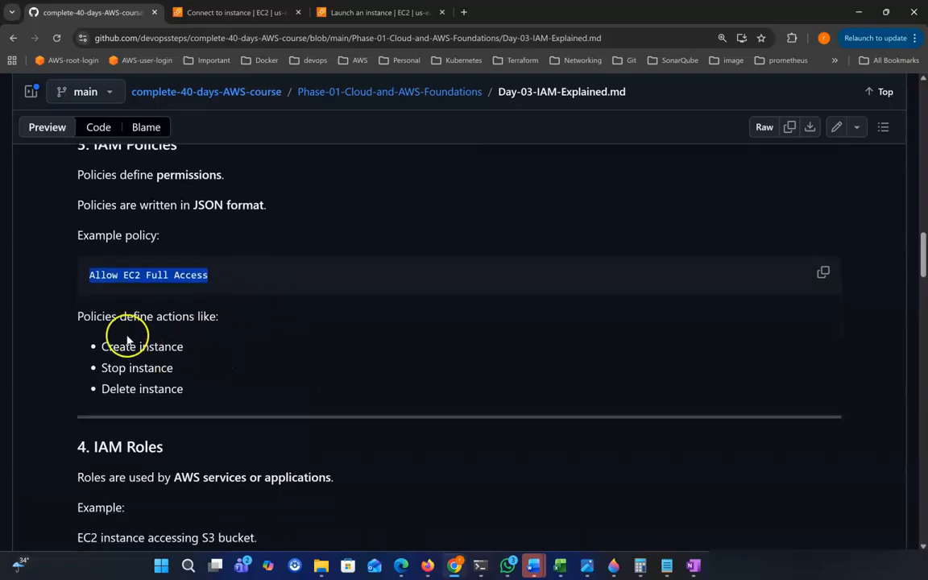
{"action": "left_click_drag", "start_coordinate": [83, 317], "coordinate": [269, 331]}
{"action": "scroll", "coordinate": [268, 331], "scroll_direction": "down", "scroll_amount": 1}
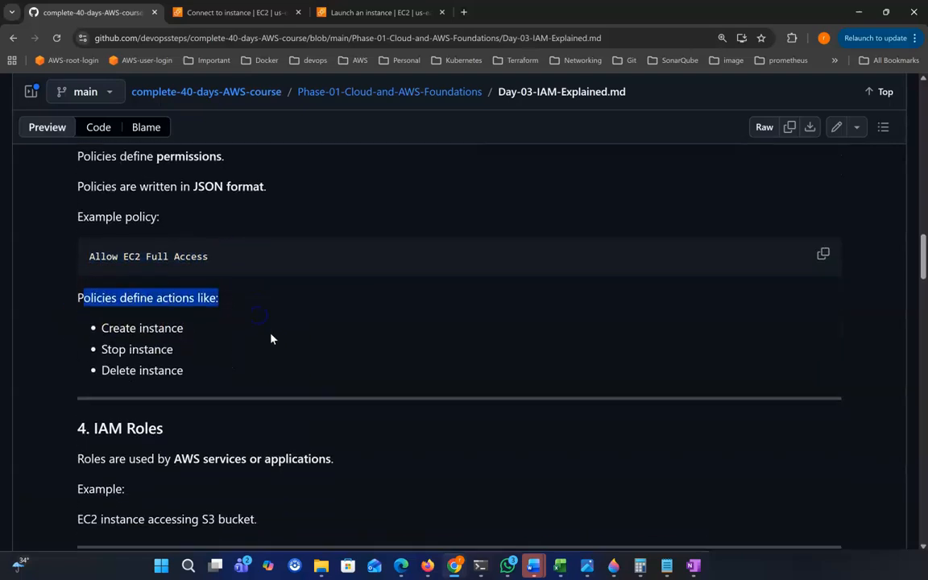
{"action": "left_click_drag", "start_coordinate": [106, 325], "coordinate": [197, 330]}
{"action": "left_click_drag", "start_coordinate": [102, 346], "coordinate": [186, 353]}
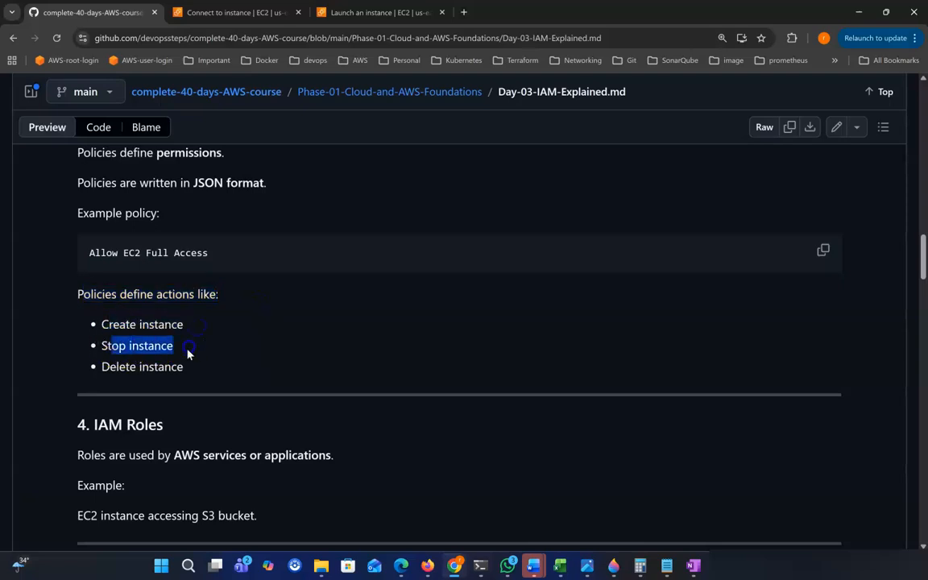
{"action": "left_click_drag", "start_coordinate": [115, 368], "coordinate": [250, 370]}
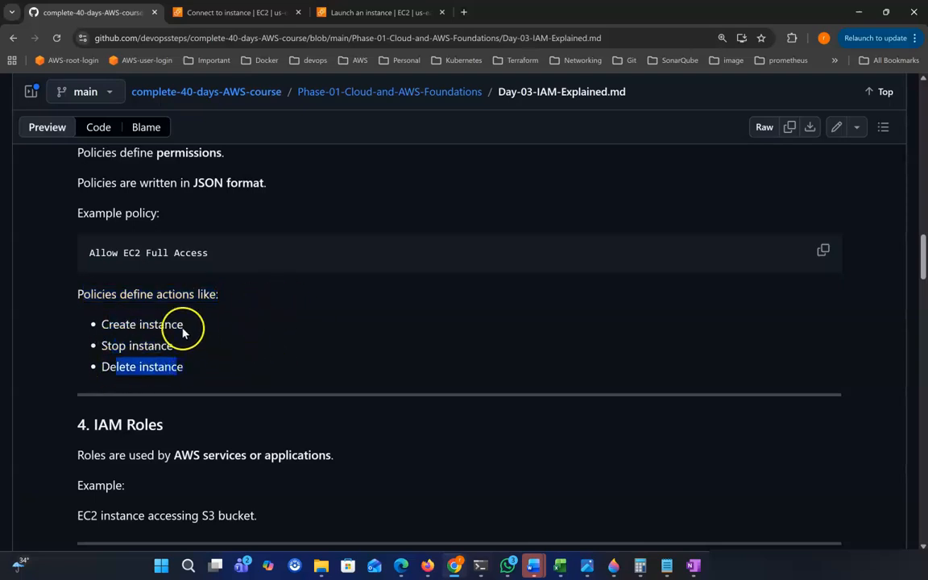
{"action": "left_click_drag", "start_coordinate": [109, 324], "coordinate": [179, 324]}
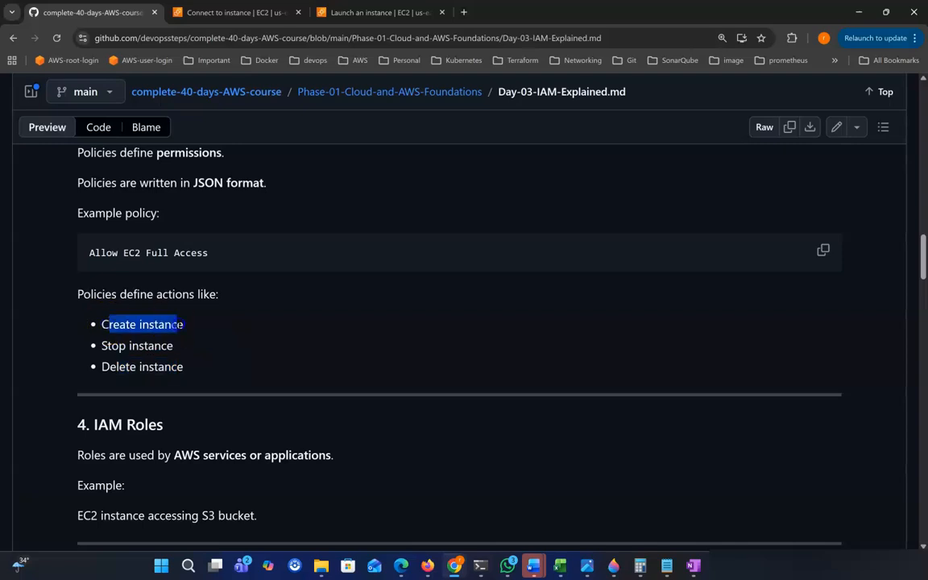
{"action": "left_click_drag", "start_coordinate": [109, 346], "coordinate": [177, 347]}
{"action": "left_click_drag", "start_coordinate": [109, 367], "coordinate": [215, 369]}
{"action": "scroll", "coordinate": [217, 371], "scroll_direction": "down", "scroll_amount": 1}
{"action": "scroll", "coordinate": [217, 370], "scroll_direction": "down", "scroll_amount": 1}
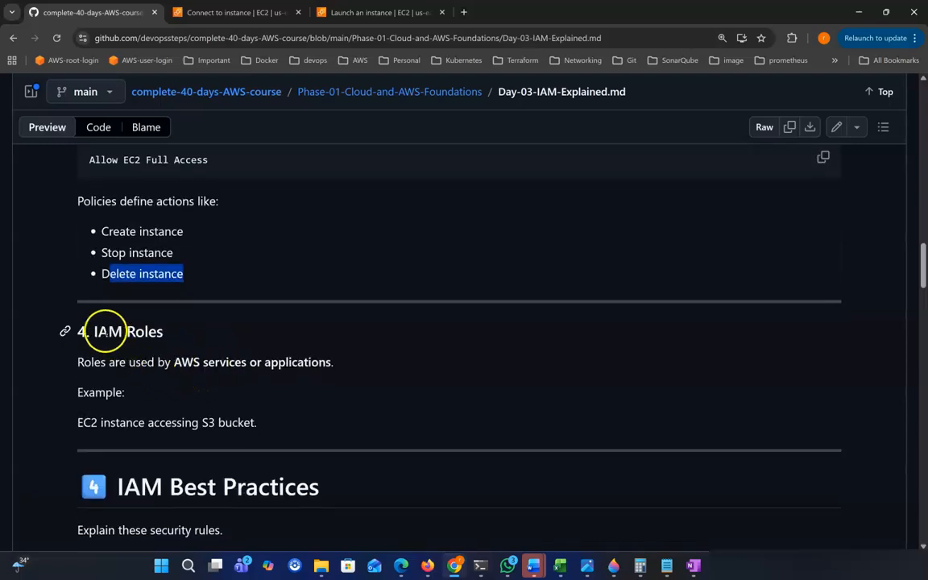
{"action": "left_click_drag", "start_coordinate": [94, 331], "coordinate": [232, 327]}
{"action": "scroll", "coordinate": [234, 337], "scroll_direction": "down", "scroll_amount": 1}
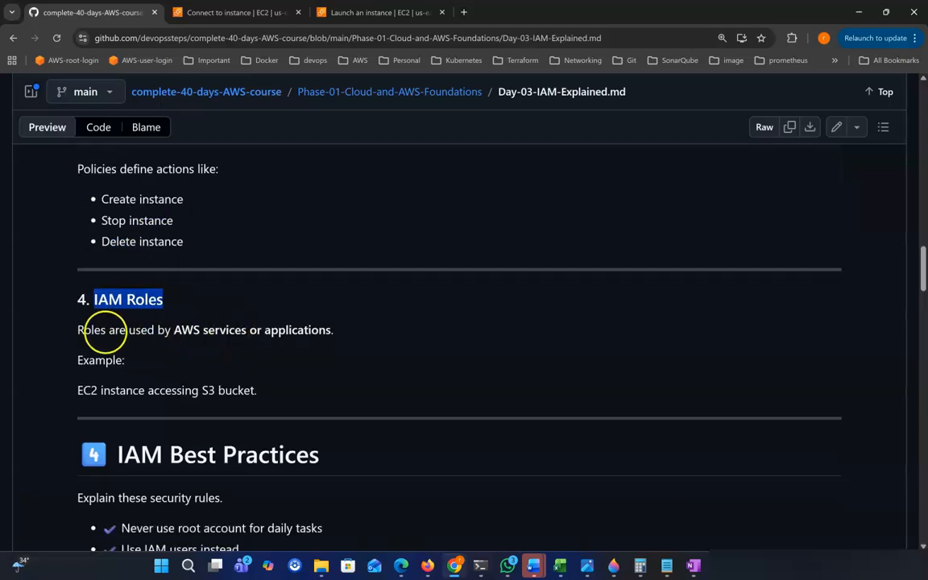
{"action": "left_click_drag", "start_coordinate": [93, 330], "coordinate": [328, 330]}
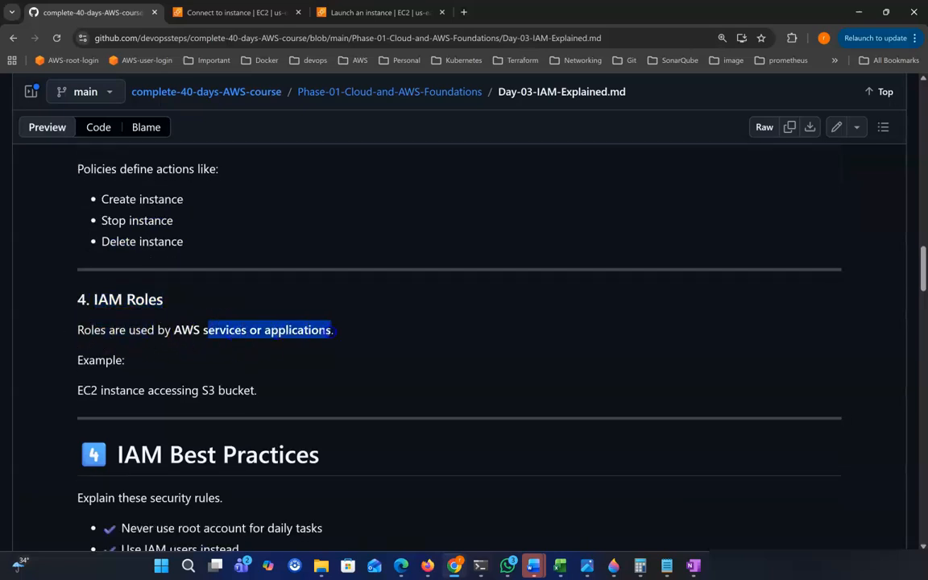
{"action": "scroll", "coordinate": [336, 340], "scroll_direction": "down", "scroll_amount": 1}
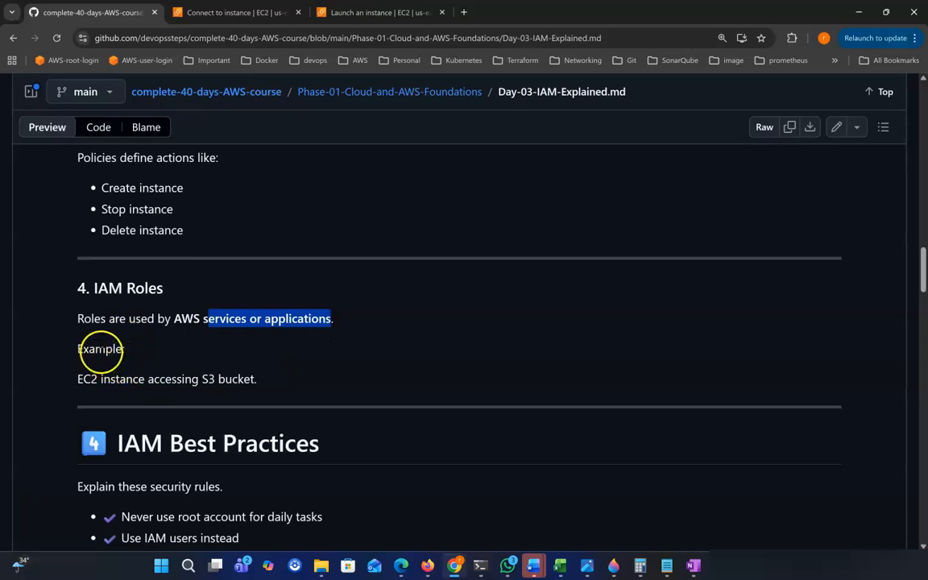
{"action": "left_click_drag", "start_coordinate": [78, 378], "coordinate": [102, 379]}
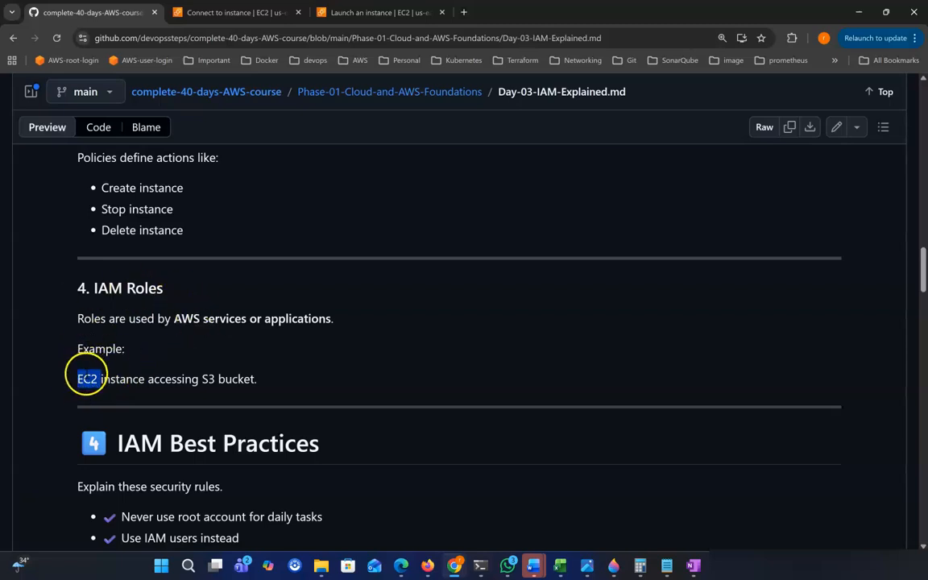
{"action": "double_click", "coordinate": [207, 379]}
{"action": "double_click", "coordinate": [208, 379]}
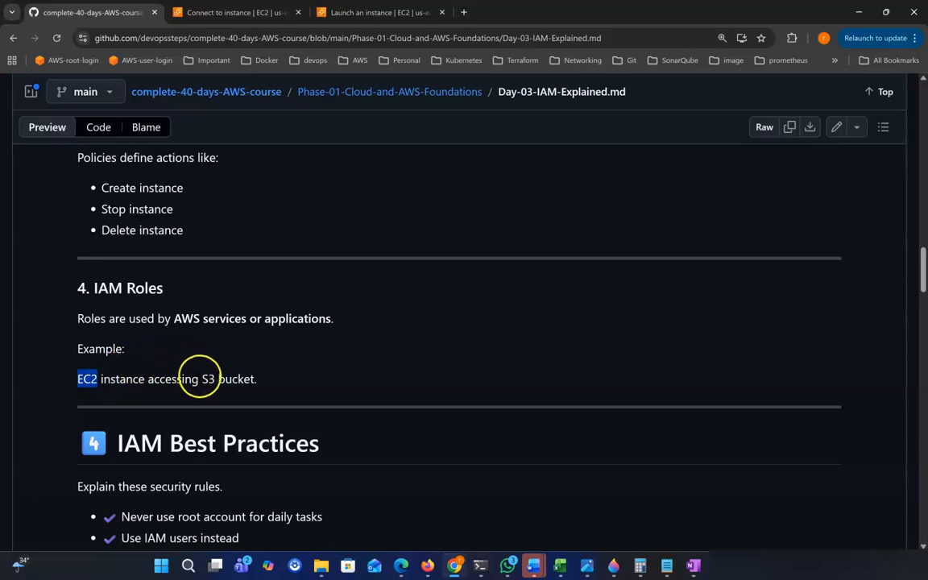
{"action": "left_click", "coordinate": [199, 379]}
{"action": "left_click", "coordinate": [81, 379]}
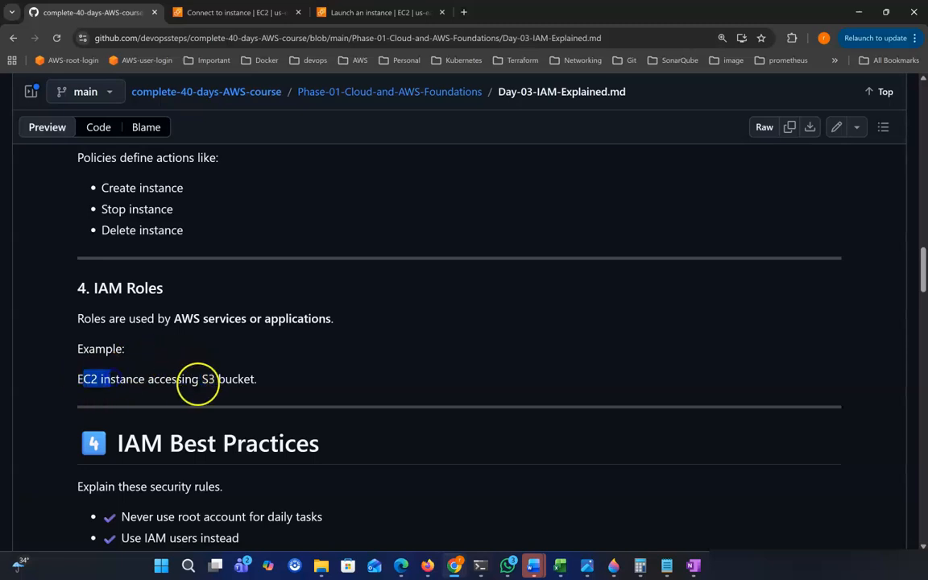
{"action": "left_click", "coordinate": [202, 379]}
{"action": "left_click", "coordinate": [81, 379]}
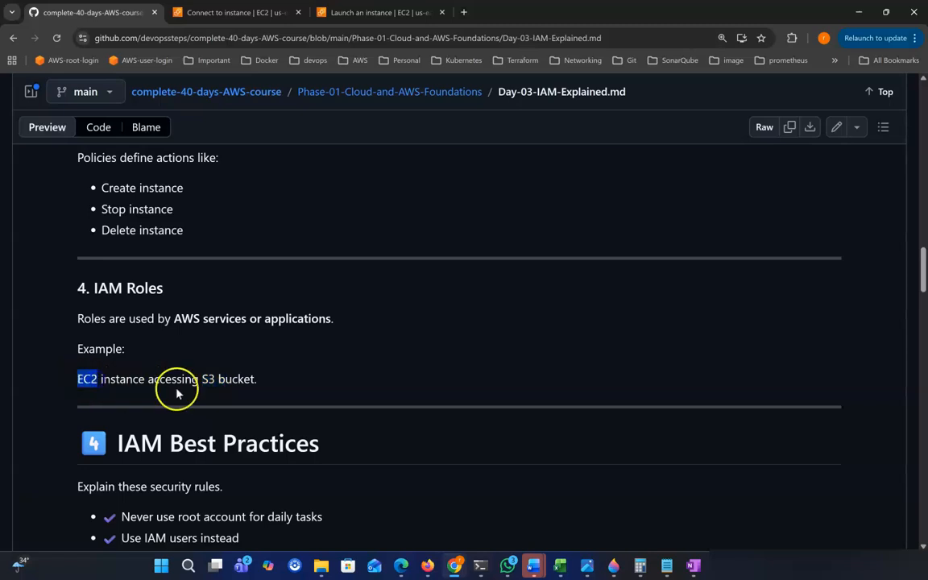
{"action": "double_click", "coordinate": [208, 378]}
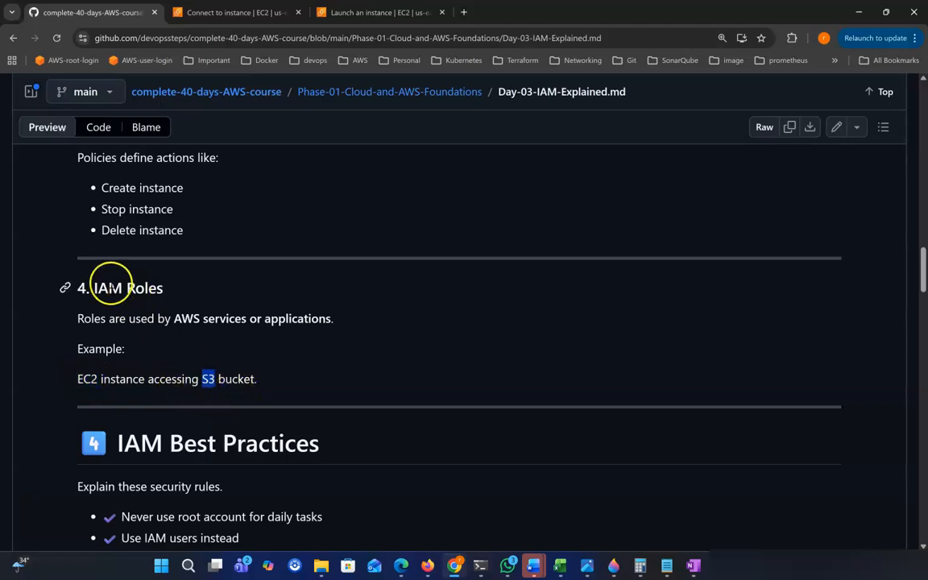
{"action": "left_click_drag", "start_coordinate": [94, 288], "coordinate": [163, 287]}
{"action": "scroll", "coordinate": [254, 308], "scroll_direction": "down", "scroll_amount": 1}
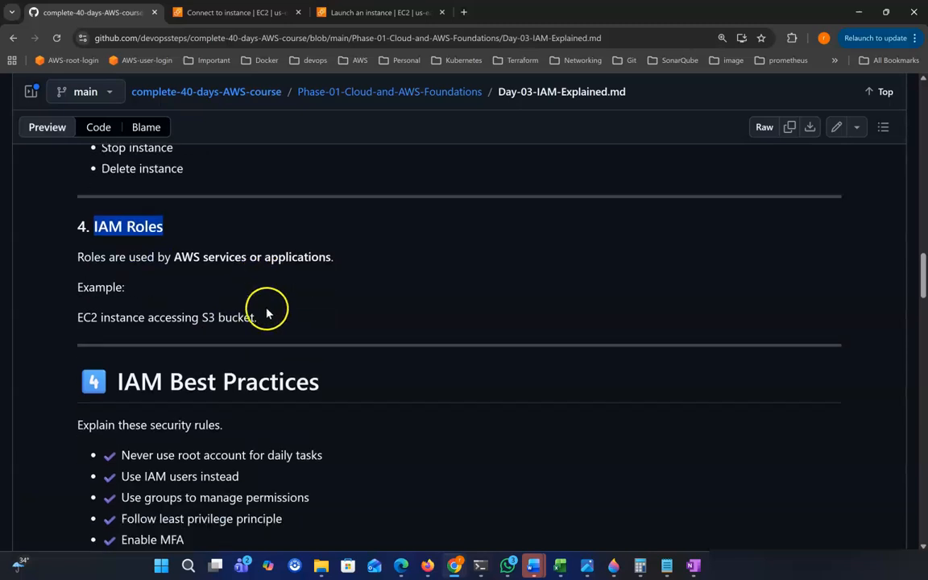
{"action": "left_click_drag", "start_coordinate": [117, 358], "coordinate": [323, 364]}
{"action": "scroll", "coordinate": [279, 362], "scroll_direction": "down", "scroll_amount": 1}
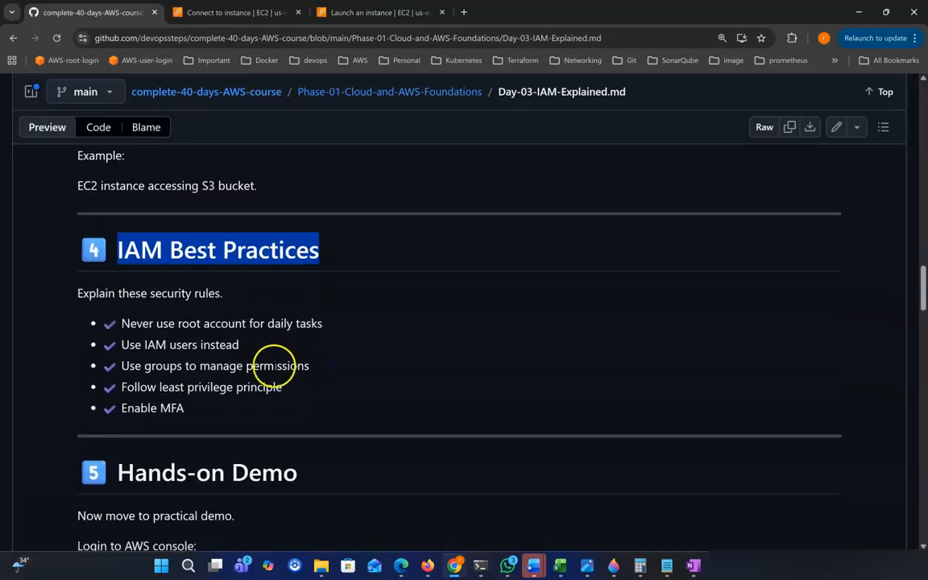
{"action": "left_click_drag", "start_coordinate": [137, 324], "coordinate": [174, 324]}
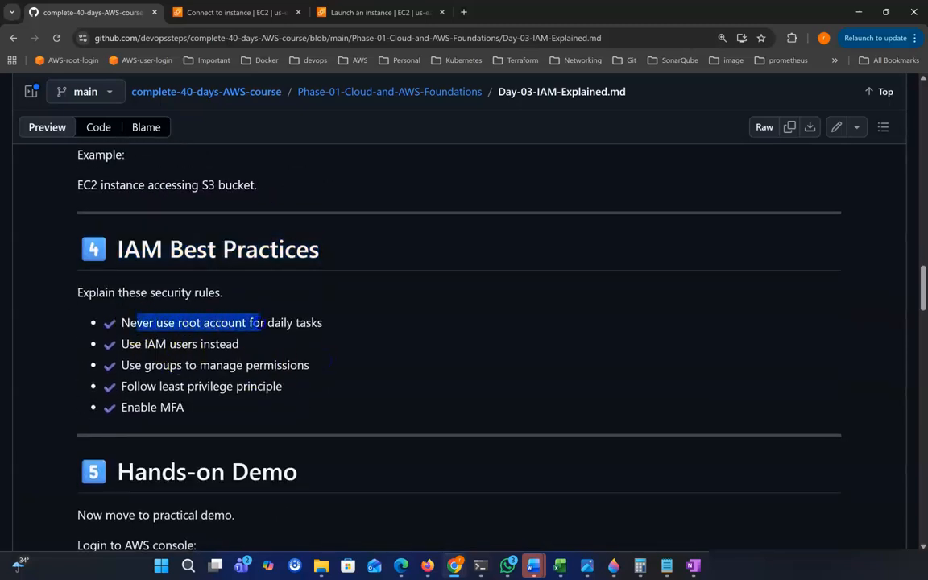
{"action": "left_click_drag", "start_coordinate": [263, 324], "coordinate": [326, 328]}
{"action": "left_click_drag", "start_coordinate": [121, 344], "coordinate": [196, 344]}
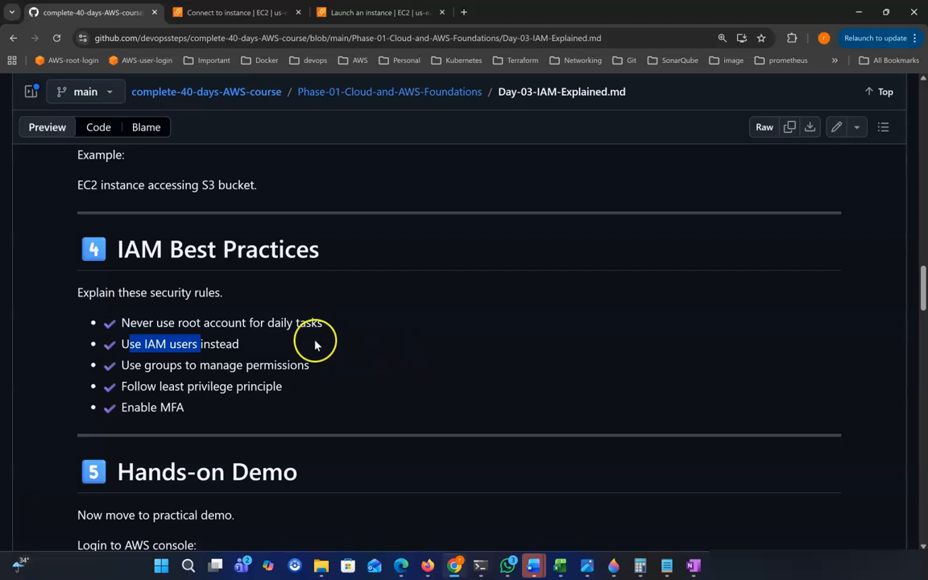
{"action": "scroll", "coordinate": [280, 359], "scroll_direction": "down", "scroll_amount": 1}
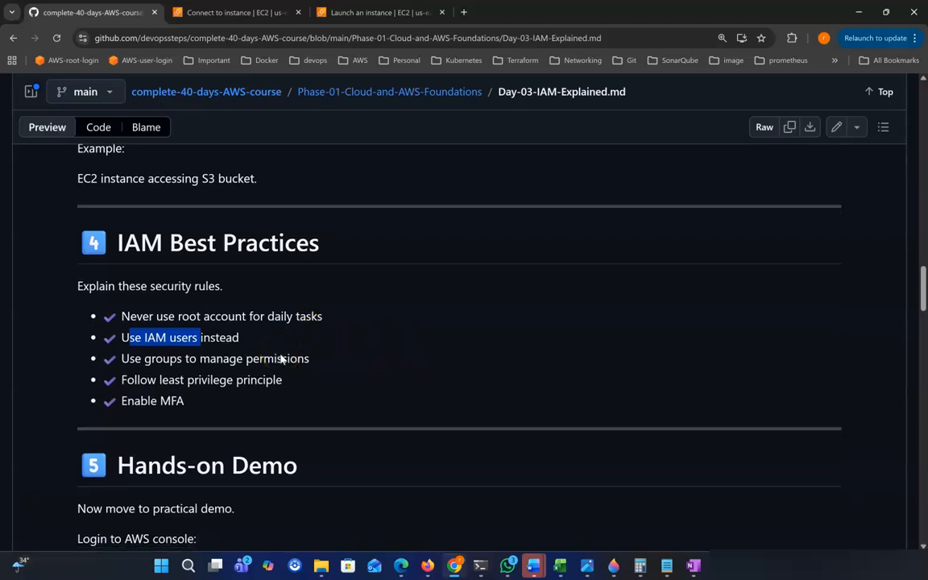
{"action": "left_click", "coordinate": [190, 310]}
{"action": "left_click_drag", "start_coordinate": [190, 310], "coordinate": [286, 342]}
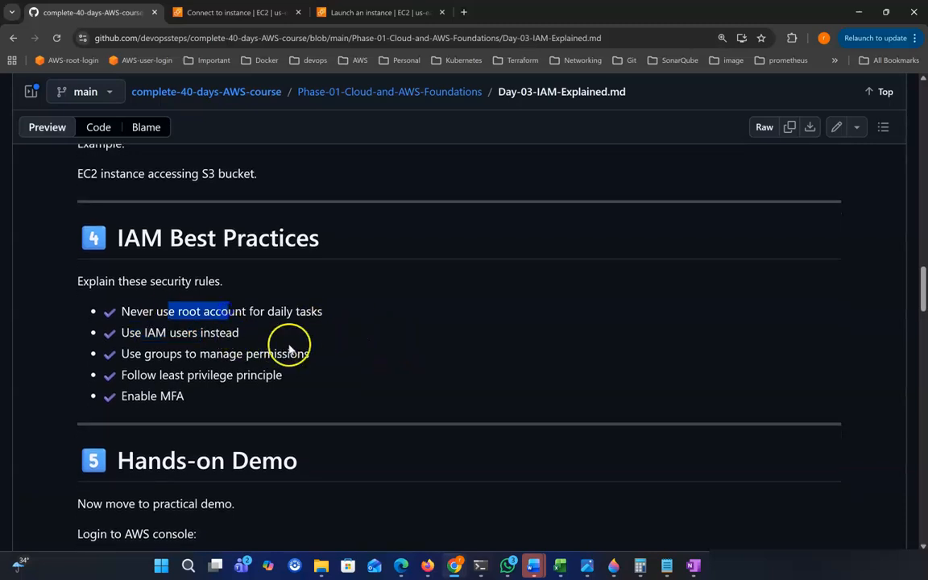
{"action": "scroll", "coordinate": [294, 356], "scroll_direction": "down", "scroll_amount": 1}
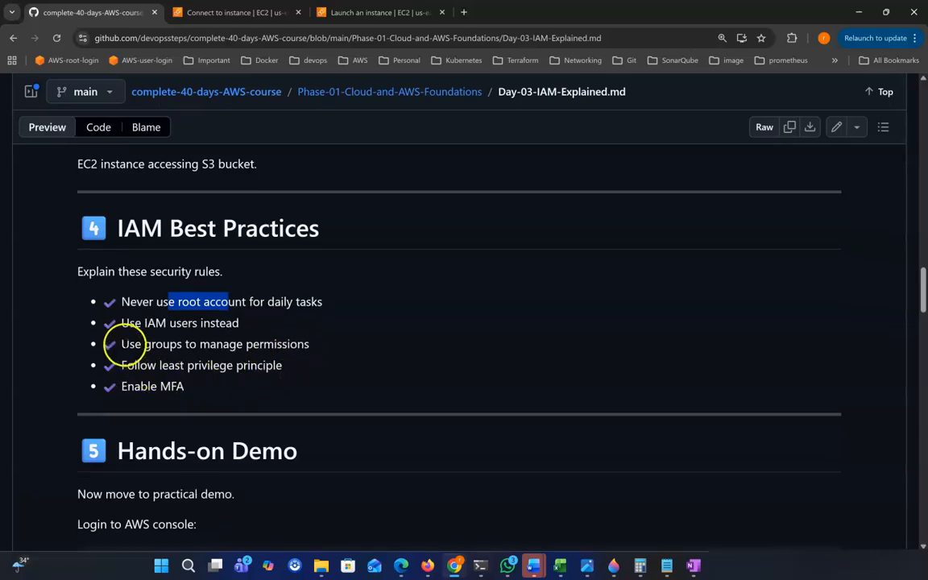
{"action": "left_click_drag", "start_coordinate": [121, 345], "coordinate": [196, 345]}
{"action": "left_click_drag", "start_coordinate": [283, 345], "coordinate": [321, 352]}
{"action": "left_click", "coordinate": [152, 377]}
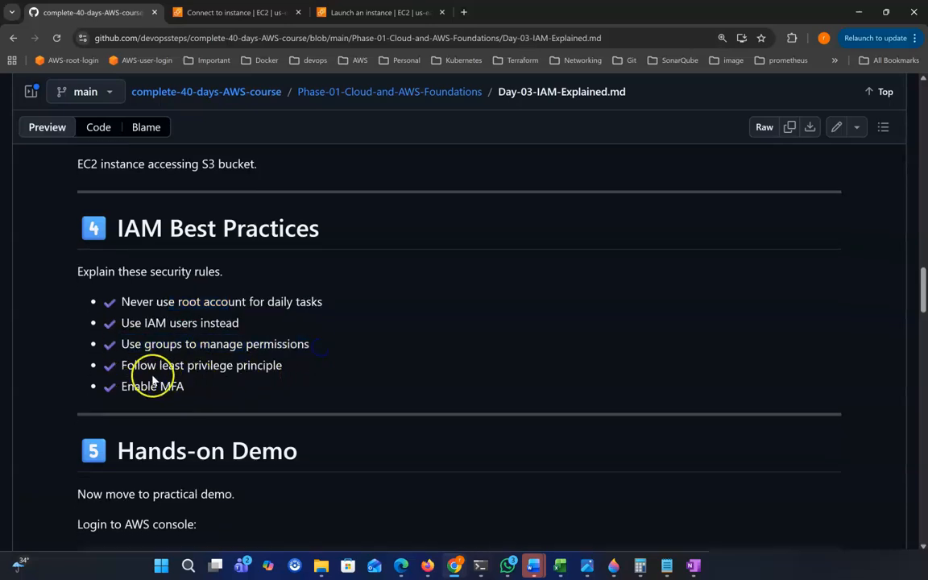
{"action": "left_click_drag", "start_coordinate": [114, 365], "coordinate": [279, 366]}
{"action": "left_click", "coordinate": [233, 396]}
{"action": "left_click", "coordinate": [120, 386]}
{"action": "left_click_drag", "start_coordinate": [120, 387], "coordinate": [215, 387]}
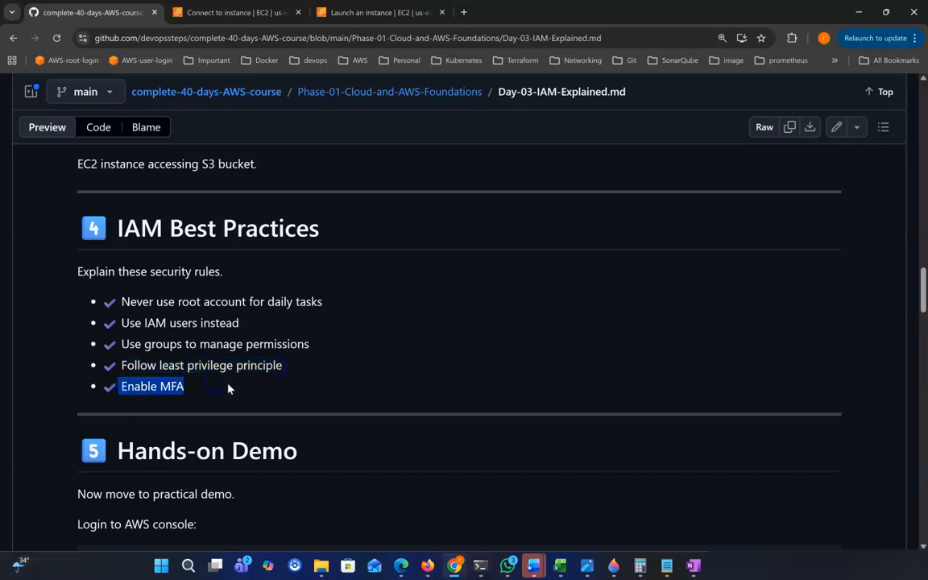
{"action": "scroll", "coordinate": [228, 388], "scroll_direction": "down", "scroll_amount": 1}
{"action": "left_click_drag", "start_coordinate": [118, 390], "coordinate": [337, 394]}
{"action": "scroll", "coordinate": [342, 400], "scroll_direction": "down", "scroll_amount": 1}
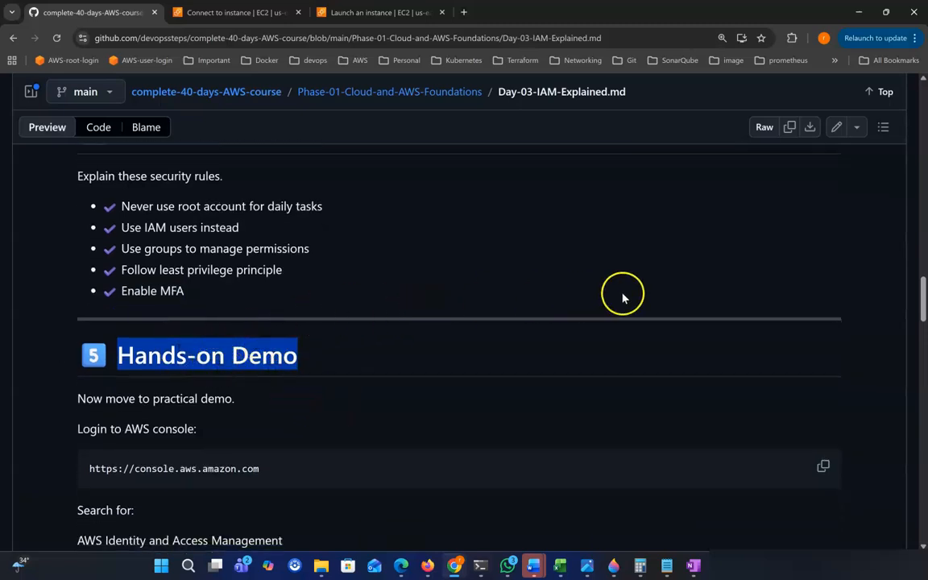
{"action": "scroll", "coordinate": [556, 323], "scroll_direction": "down", "scroll_amount": 1}
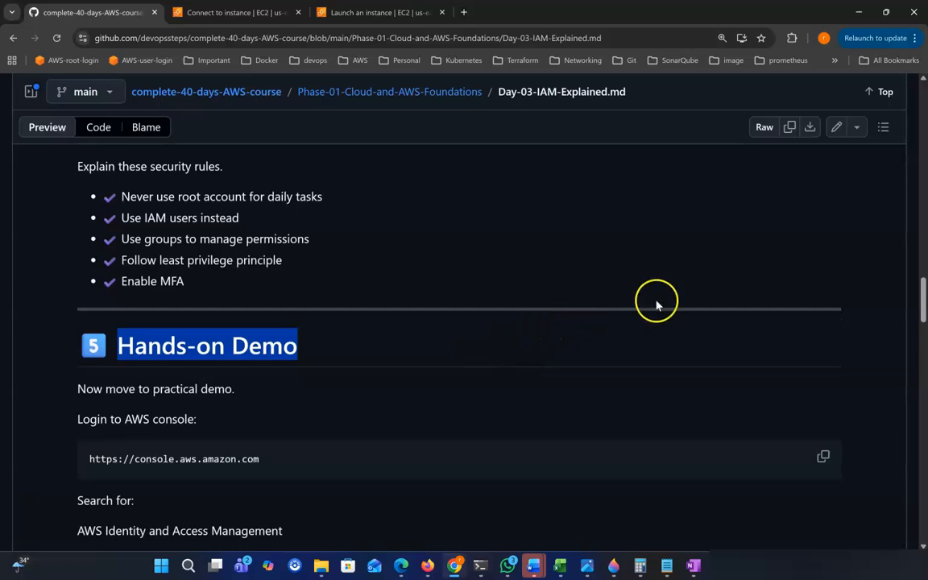
{"action": "scroll", "coordinate": [665, 303], "scroll_direction": "down", "scroll_amount": 1}
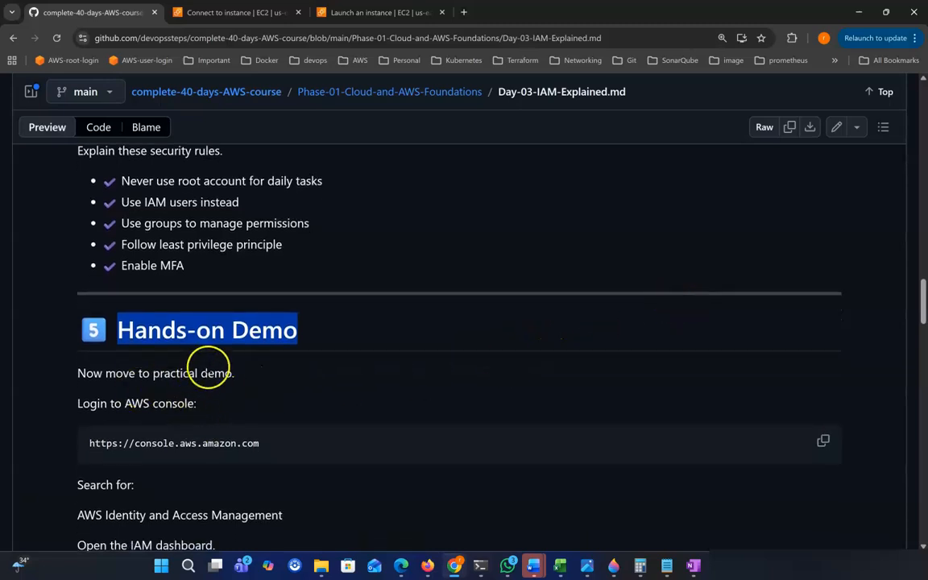
{"action": "scroll", "coordinate": [253, 460], "scroll_direction": "down", "scroll_amount": 1}
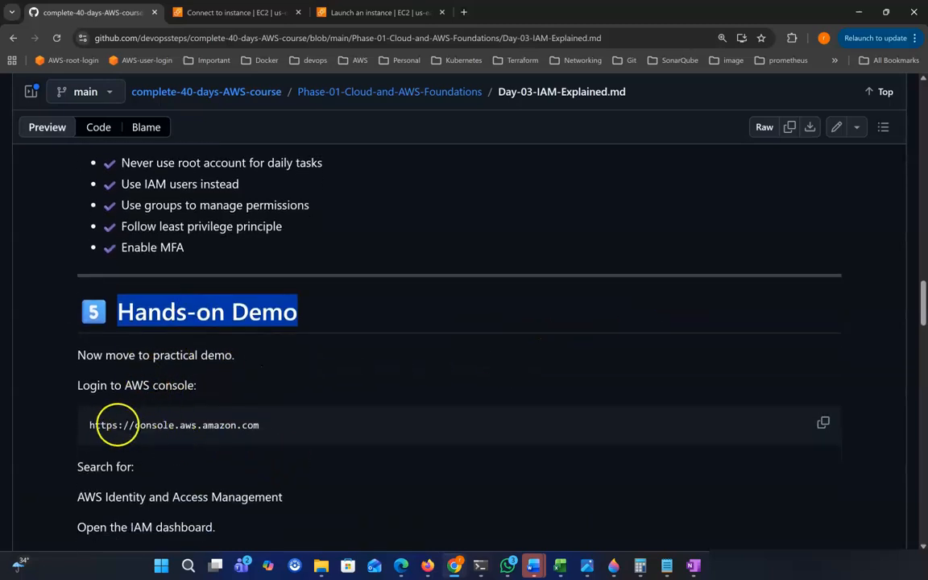
{"action": "left_click_drag", "start_coordinate": [95, 425], "coordinate": [271, 428]}
{"action": "scroll", "coordinate": [283, 436], "scroll_direction": "down", "scroll_amount": 1}
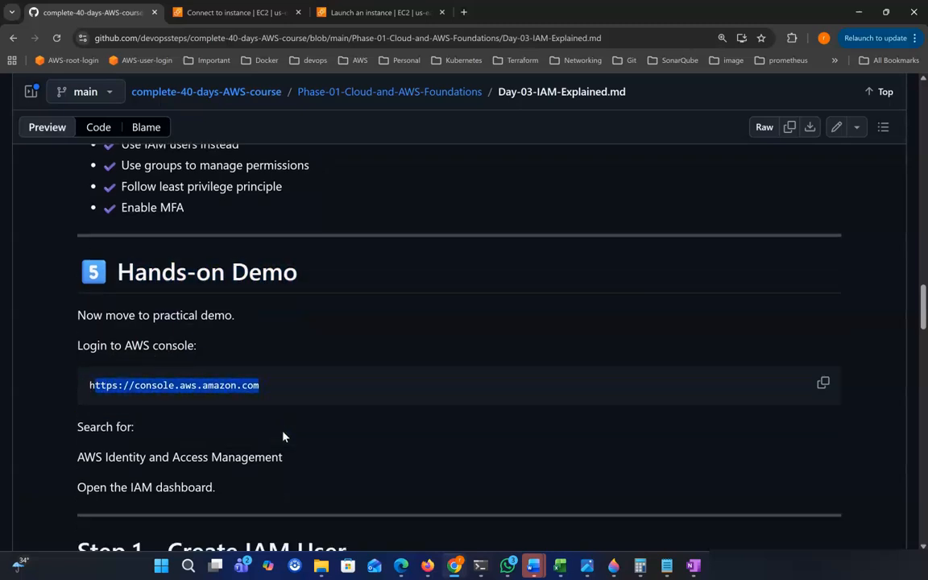
{"action": "scroll", "coordinate": [278, 437], "scroll_direction": "down", "scroll_amount": 1}
{"action": "left_click_drag", "start_coordinate": [110, 478], "coordinate": [207, 478]}
{"action": "scroll", "coordinate": [244, 480], "scroll_direction": "down", "scroll_amount": 4}
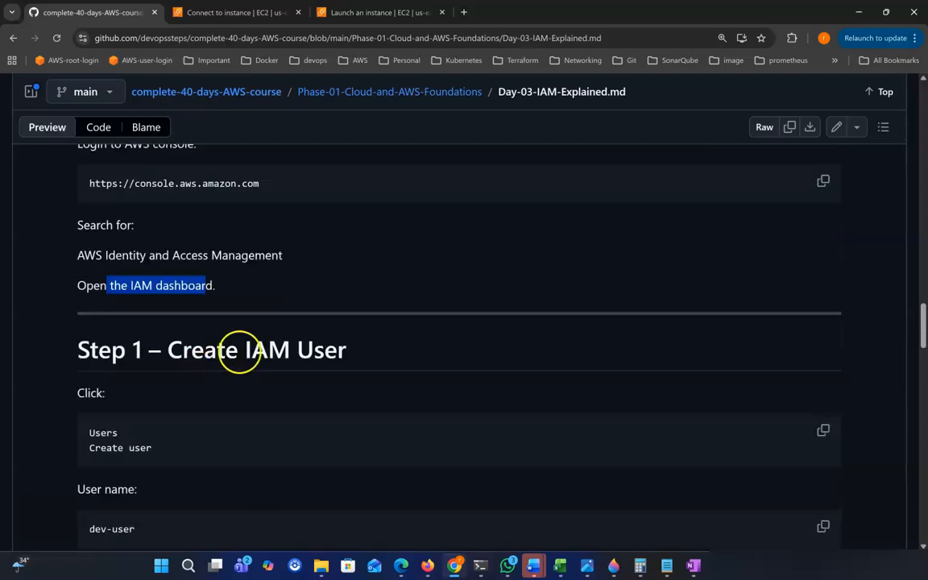
{"action": "scroll", "coordinate": [239, 352], "scroll_direction": "down", "scroll_amount": 1}
{"action": "left_click_drag", "start_coordinate": [169, 318], "coordinate": [371, 320]}
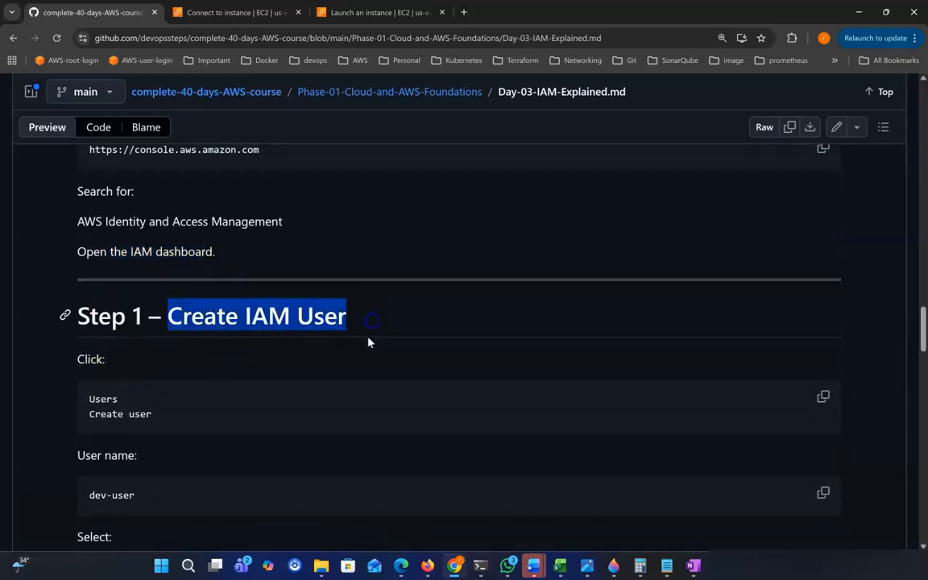
{"action": "scroll", "coordinate": [232, 380], "scroll_direction": "down", "scroll_amount": 1}
{"action": "left_click_drag", "start_coordinate": [101, 393], "coordinate": [151, 391]}
{"action": "scroll", "coordinate": [87, 476], "scroll_direction": "down", "scroll_amount": 1}
{"action": "left_click_drag", "start_coordinate": [87, 476], "coordinate": [215, 493]}
{"action": "scroll", "coordinate": [161, 475], "scroll_direction": "down", "scroll_amount": 1}
{"action": "scroll", "coordinate": [208, 513], "scroll_direction": "down", "scroll_amount": 1}
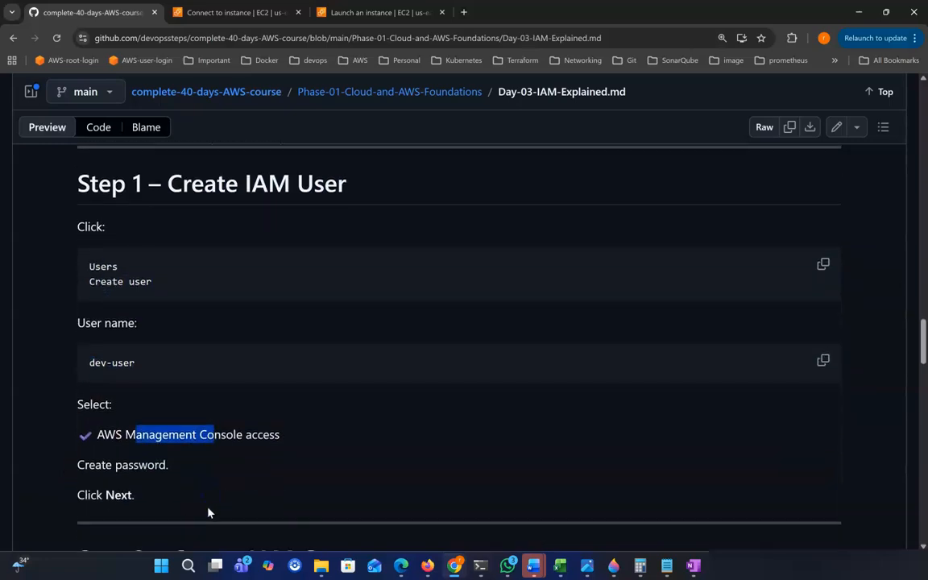
{"action": "left_click_drag", "start_coordinate": [149, 466], "coordinate": [186, 468]}
{"action": "scroll", "coordinate": [193, 469], "scroll_direction": "down", "scroll_amount": 2}
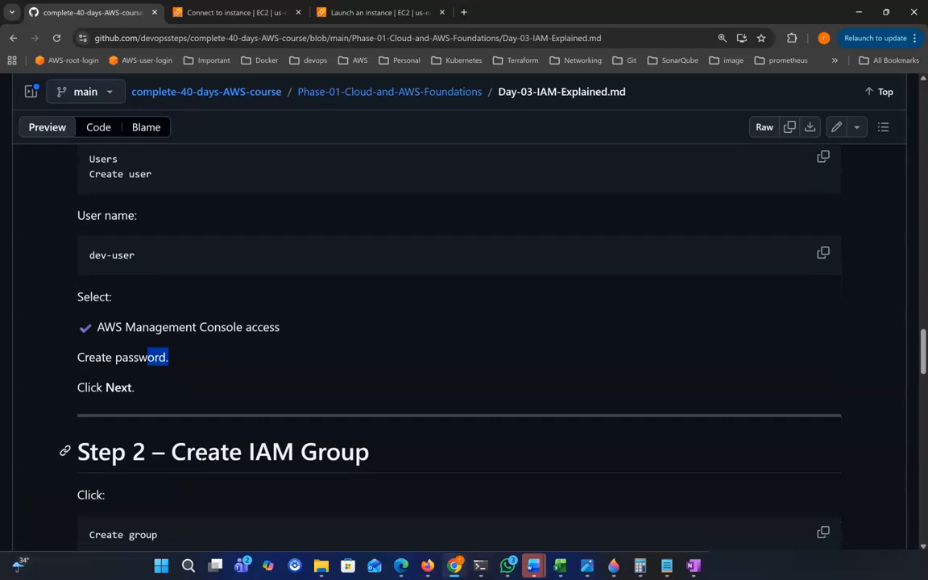
{"action": "scroll", "coordinate": [196, 451], "scroll_direction": "down", "scroll_amount": 1}
{"action": "left_click_drag", "start_coordinate": [184, 416], "coordinate": [378, 427]}
{"action": "scroll", "coordinate": [383, 434], "scroll_direction": "down", "scroll_amount": 1}
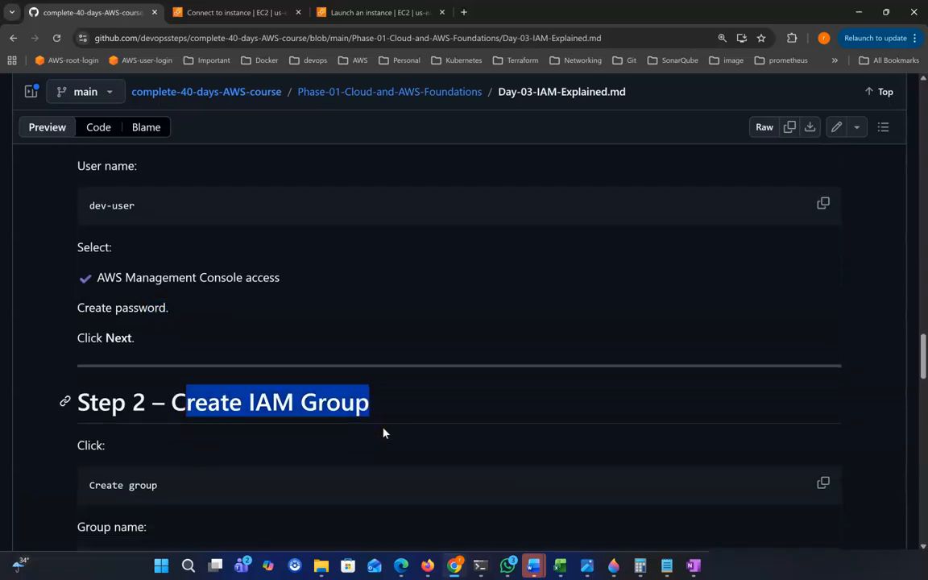
{"action": "scroll", "coordinate": [383, 433], "scroll_direction": "down", "scroll_amount": 1}
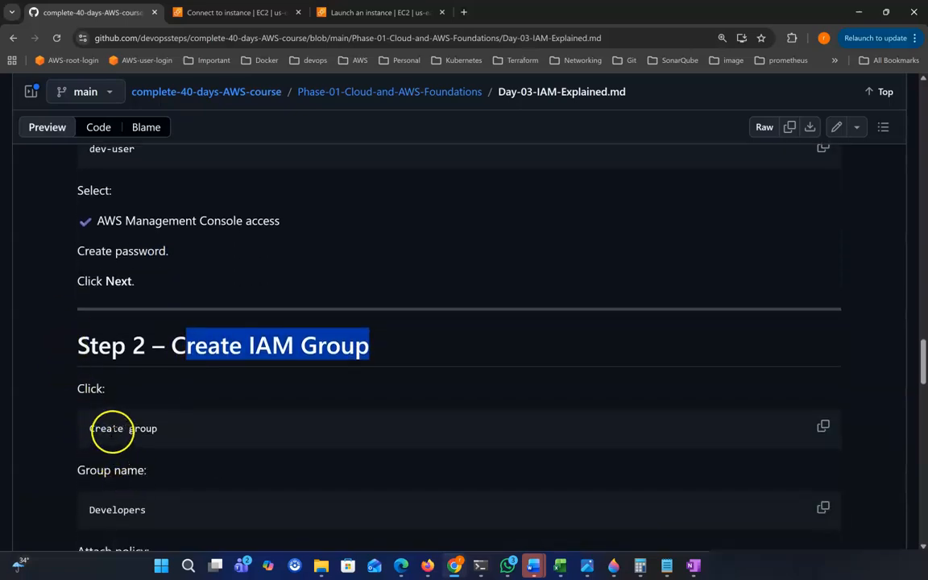
{"action": "double_click", "coordinate": [142, 428]}
{"action": "scroll", "coordinate": [113, 493], "scroll_direction": "down", "scroll_amount": 1}
{"action": "left_click", "coordinate": [117, 473]}
{"action": "scroll", "coordinate": [171, 508], "scroll_direction": "down", "scroll_amount": 2}
{"action": "left_click_drag", "start_coordinate": [117, 473], "coordinate": [212, 480]}
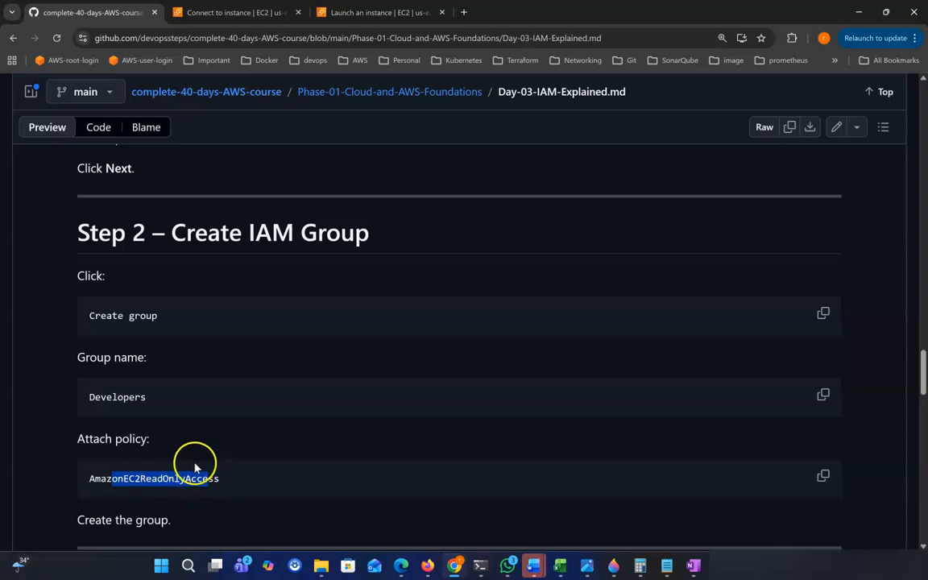
{"action": "scroll", "coordinate": [252, 478], "scroll_direction": "down", "scroll_amount": 1}
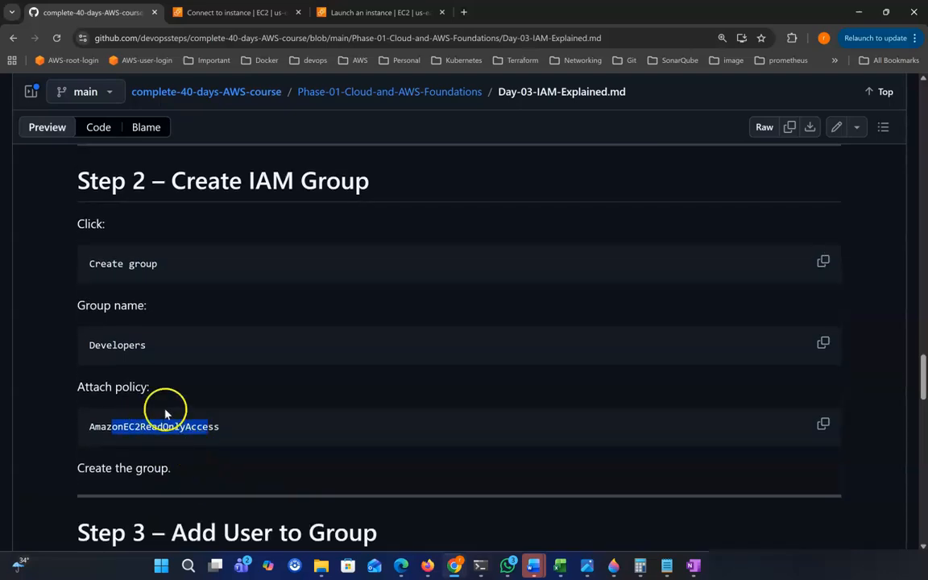
{"action": "scroll", "coordinate": [250, 449], "scroll_direction": "down", "scroll_amount": 1}
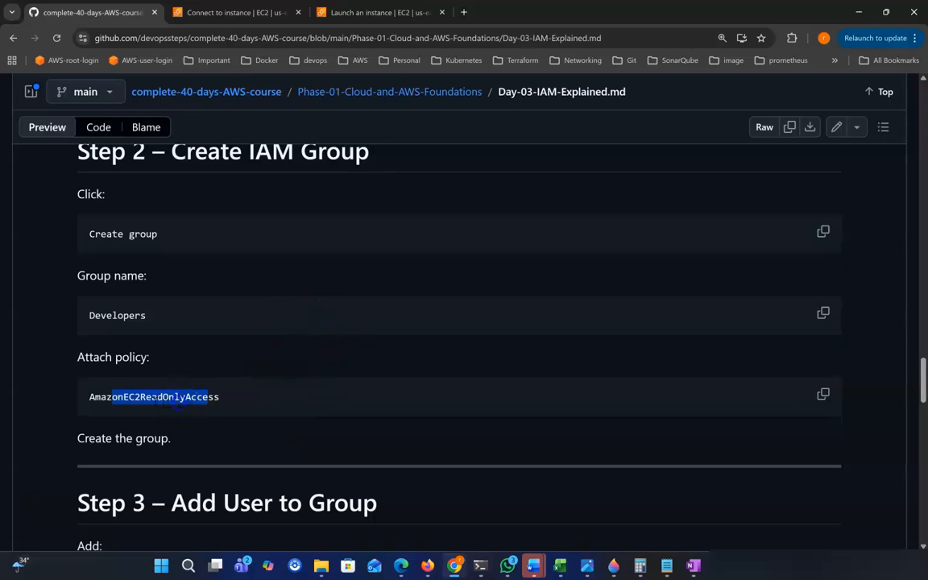
{"action": "scroll", "coordinate": [156, 369], "scroll_direction": "down", "scroll_amount": 1}
{"action": "scroll", "coordinate": [224, 325], "scroll_direction": "down", "scroll_amount": 1}
{"action": "scroll", "coordinate": [229, 335], "scroll_direction": "down", "scroll_amount": 1}
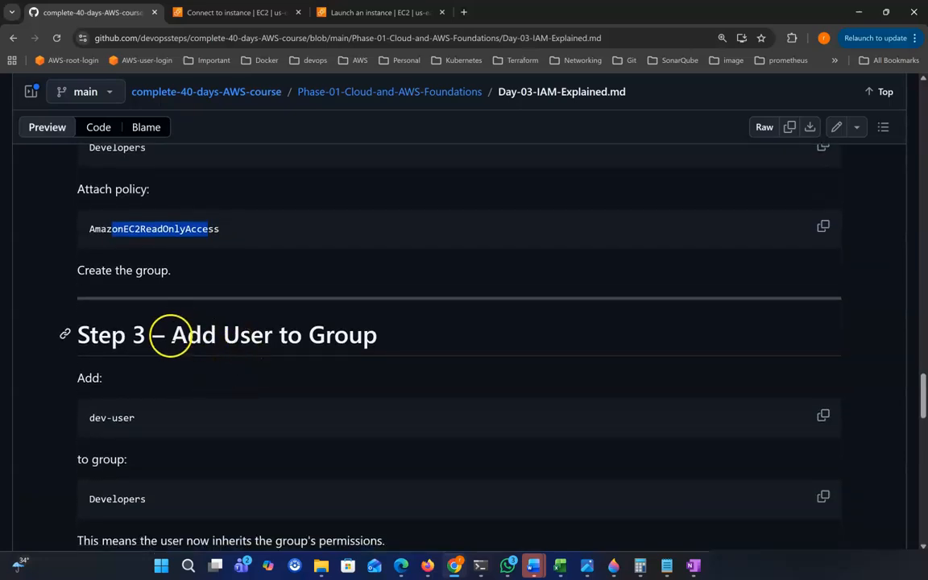
{"action": "left_click_drag", "start_coordinate": [171, 335], "coordinate": [403, 341]}
{"action": "scroll", "coordinate": [409, 351], "scroll_direction": "down", "scroll_amount": 1}
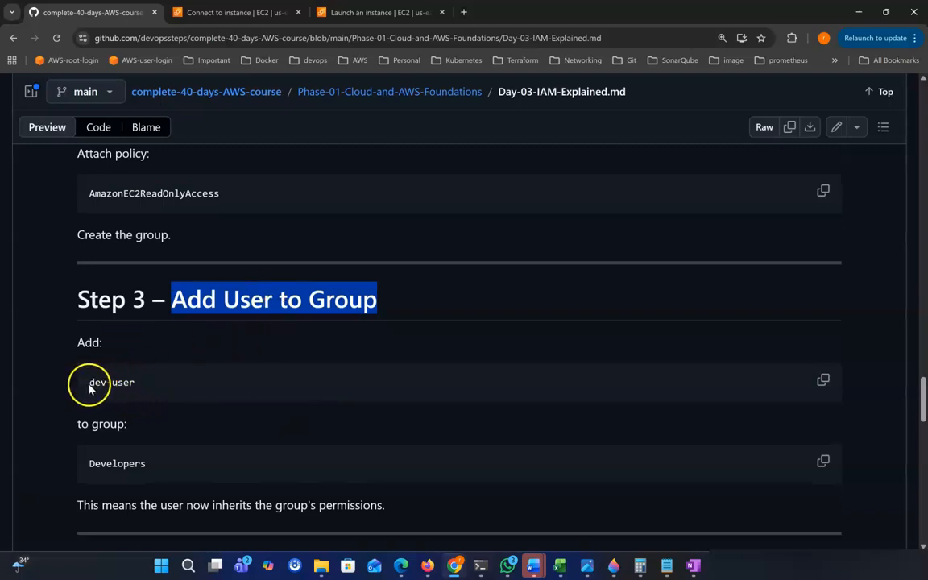
{"action": "left_click_drag", "start_coordinate": [90, 382], "coordinate": [150, 383]}
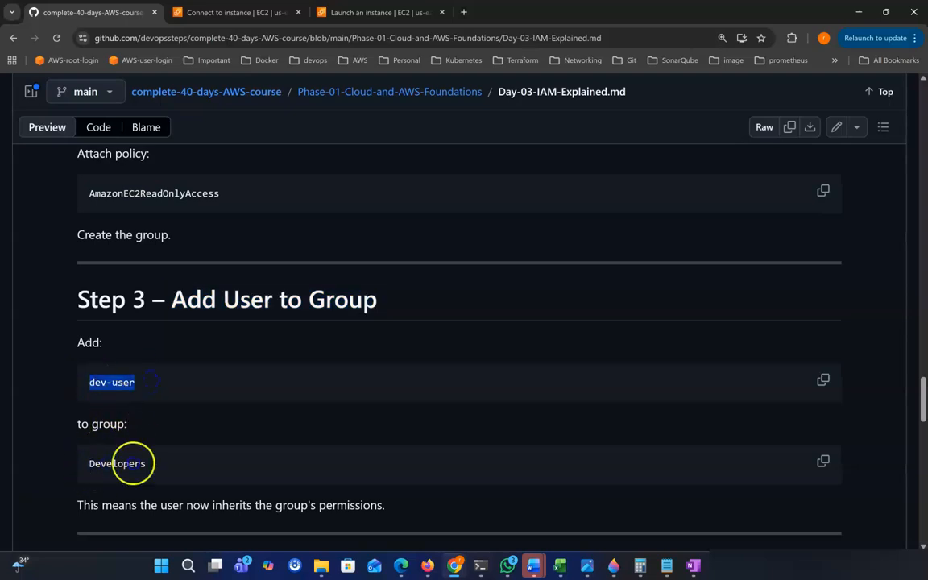
{"action": "double_click", "coordinate": [133, 462]}
{"action": "left_click_drag", "start_coordinate": [91, 381], "coordinate": [135, 383]}
{"action": "left_click_drag", "start_coordinate": [97, 464], "coordinate": [153, 467]}
{"action": "left_click", "coordinate": [160, 465]}
{"action": "scroll", "coordinate": [166, 472], "scroll_direction": "down", "scroll_amount": 1}
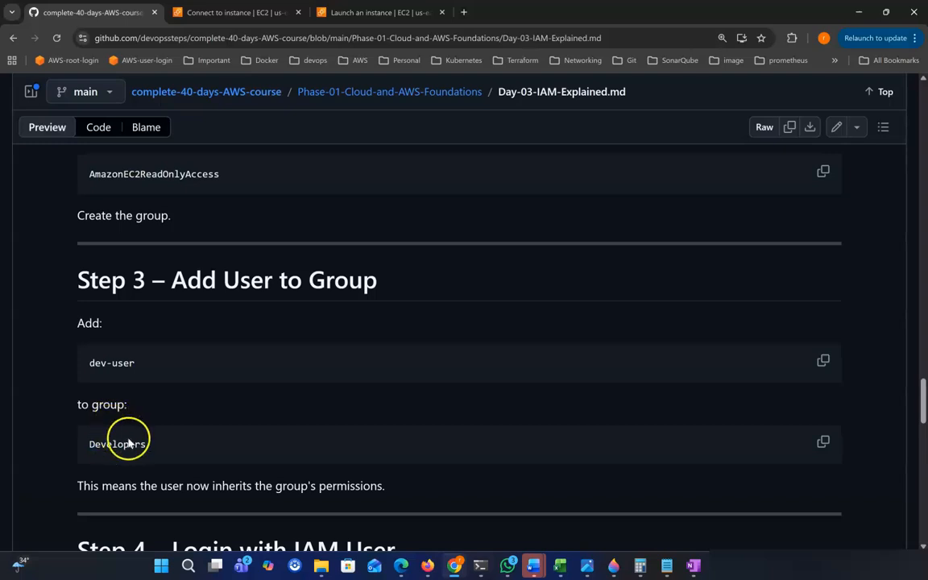
{"action": "left_click_drag", "start_coordinate": [80, 359], "coordinate": [156, 369]}
{"action": "scroll", "coordinate": [156, 370], "scroll_direction": "down", "scroll_amount": 4}
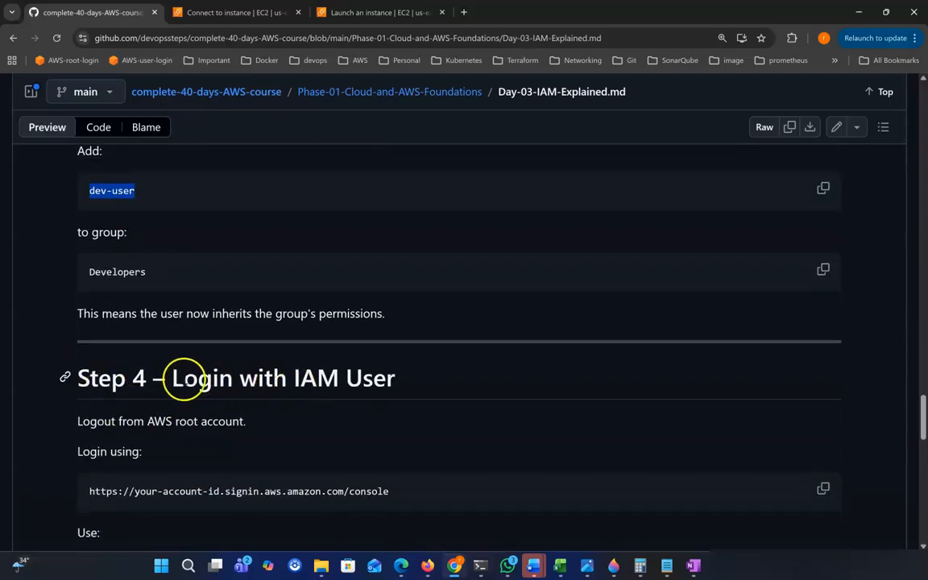
{"action": "left_click_drag", "start_coordinate": [171, 377], "coordinate": [390, 377]}
{"action": "scroll", "coordinate": [388, 370], "scroll_direction": "down", "scroll_amount": 2}
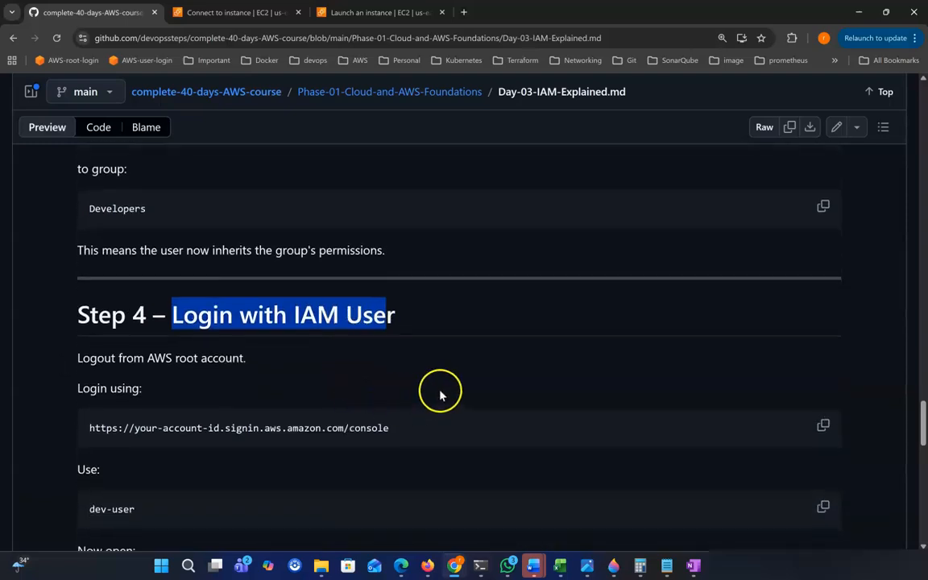
{"action": "scroll", "coordinate": [474, 383], "scroll_direction": "down", "scroll_amount": 1}
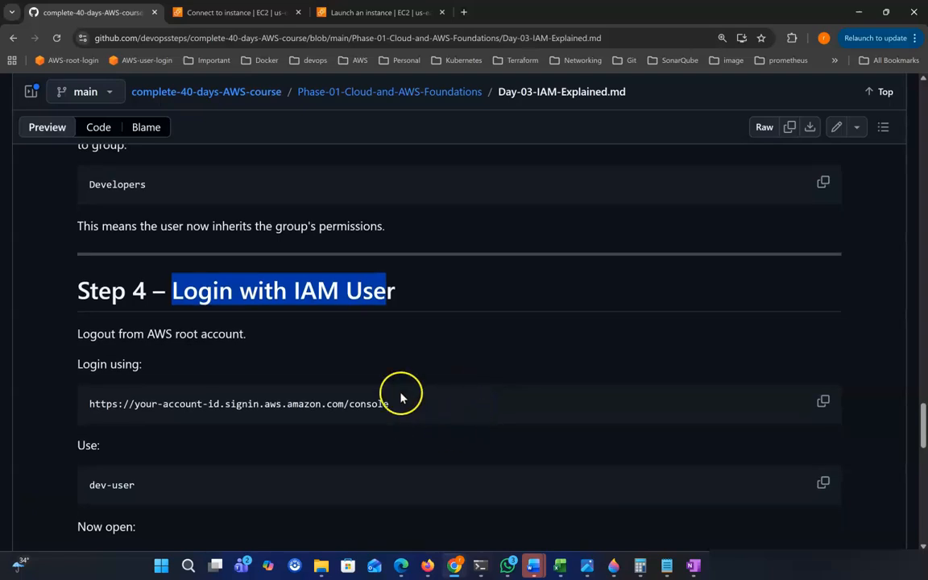
{"action": "scroll", "coordinate": [424, 368], "scroll_direction": "down", "scroll_amount": 1}
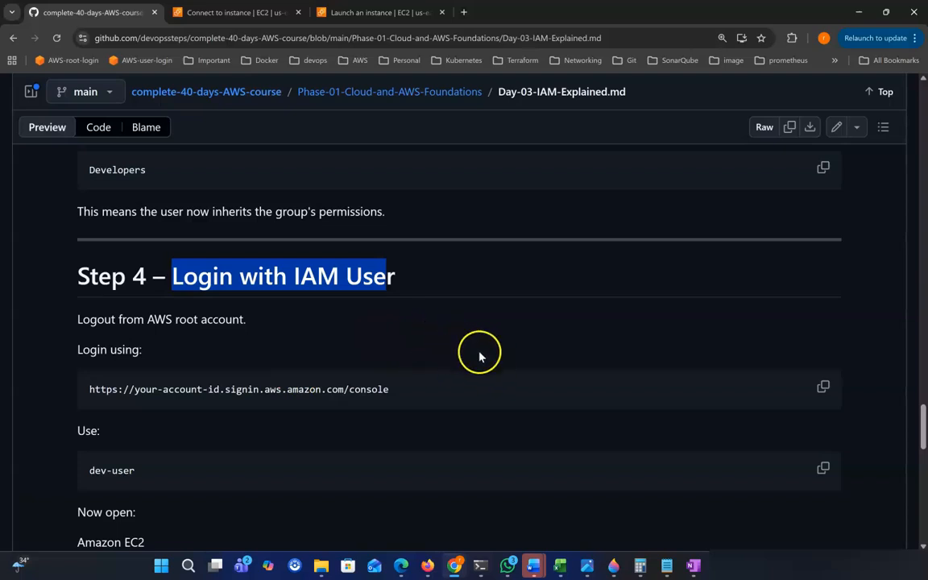
{"action": "left_click_drag", "start_coordinate": [258, 277], "coordinate": [336, 277]}
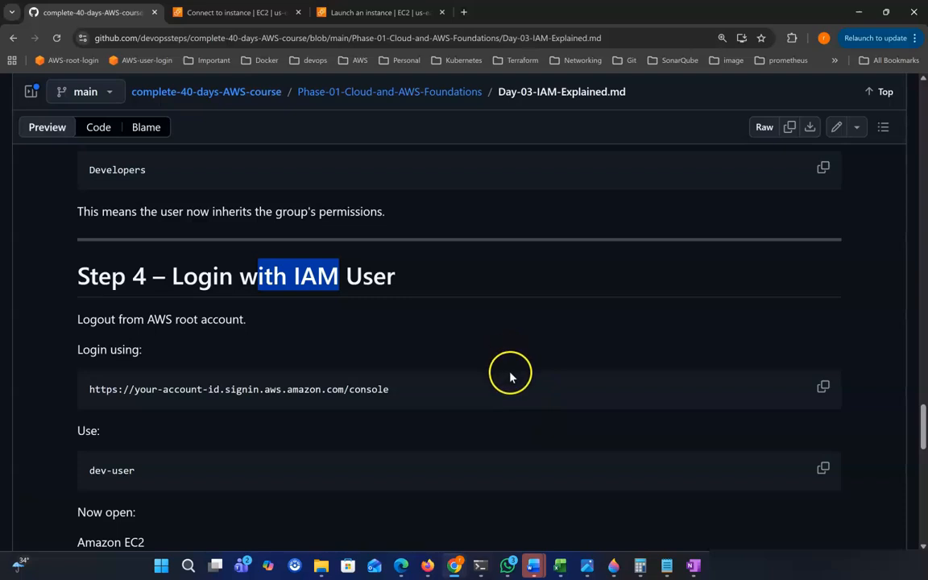
{"action": "scroll", "coordinate": [510, 377], "scroll_direction": "down", "scroll_amount": 1}
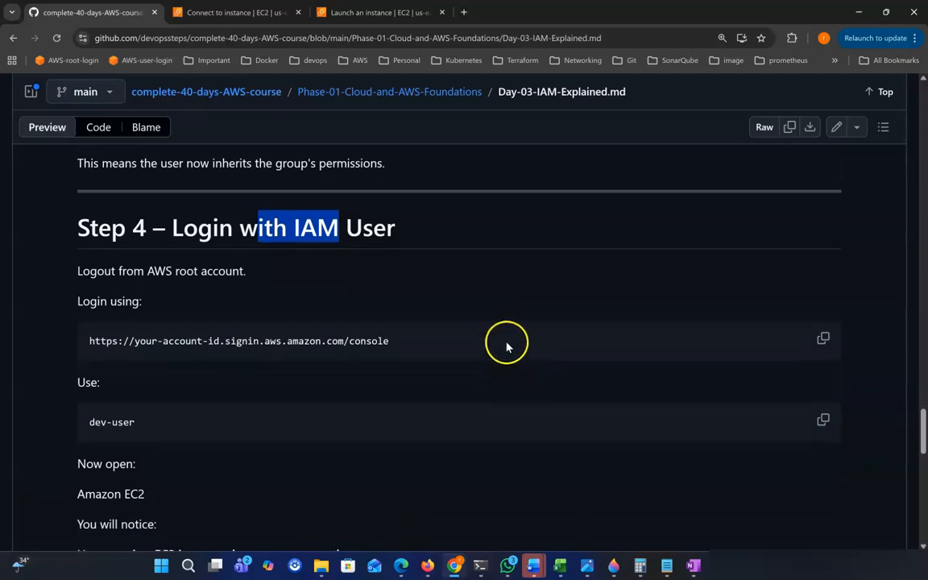
{"action": "scroll", "coordinate": [491, 326], "scroll_direction": "down", "scroll_amount": 1}
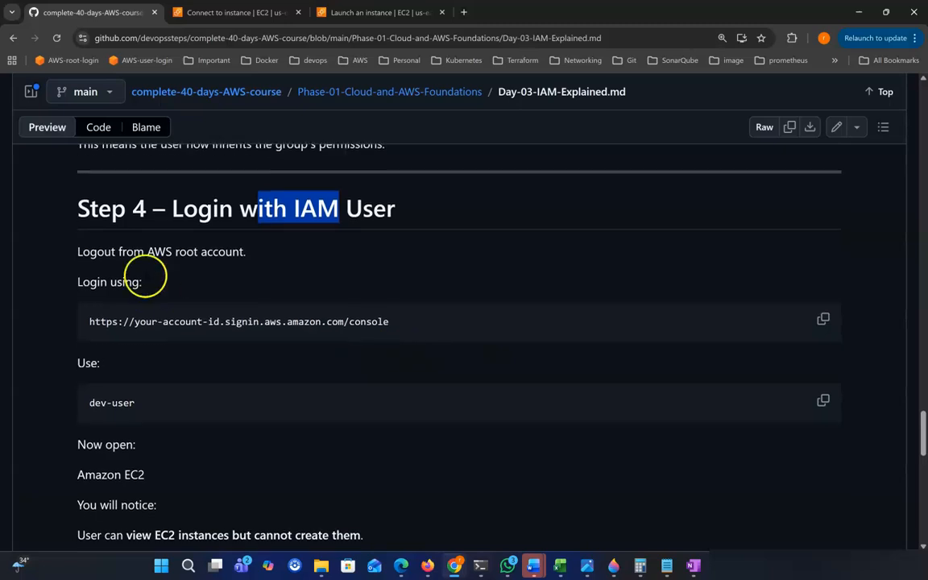
{"action": "scroll", "coordinate": [386, 428], "scroll_direction": "down", "scroll_amount": 2}
{"action": "scroll", "coordinate": [673, 447], "scroll_direction": "down", "scroll_amount": 3}
{"action": "left_click_drag", "start_coordinate": [139, 323], "coordinate": [358, 331]}
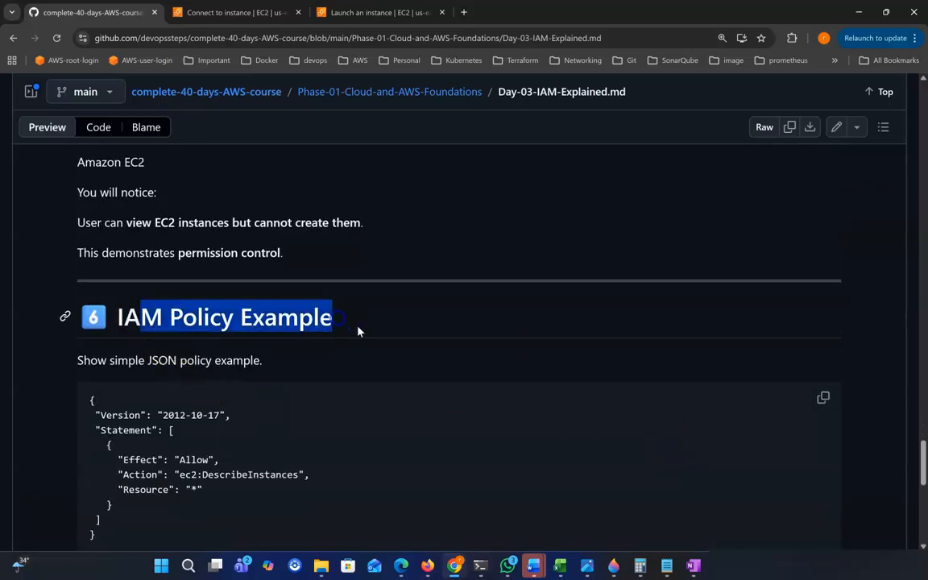
{"action": "scroll", "coordinate": [371, 334], "scroll_direction": "down", "scroll_amount": 1}
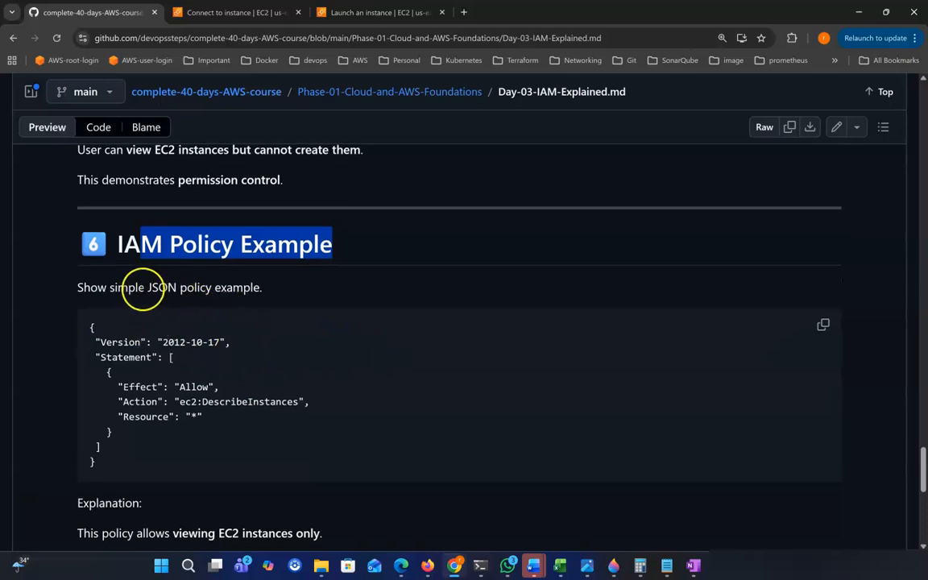
{"action": "left_click_drag", "start_coordinate": [118, 288], "coordinate": [199, 288]}
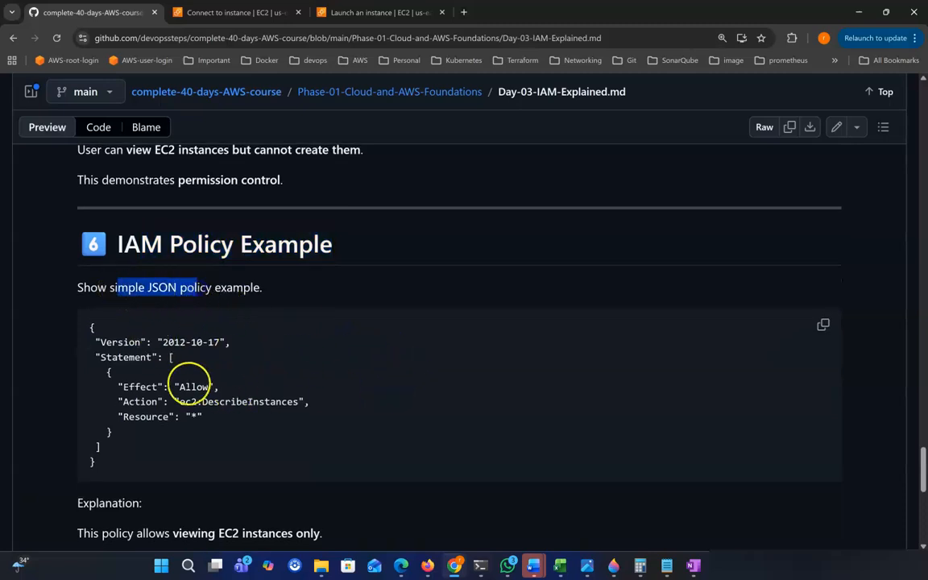
{"action": "scroll", "coordinate": [258, 387], "scroll_direction": "down", "scroll_amount": 1}
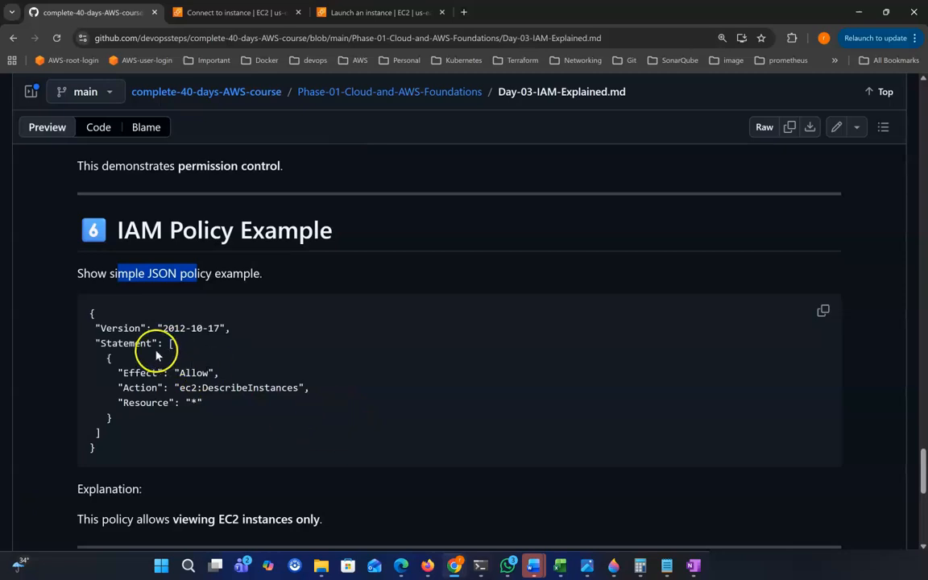
{"action": "left_click_drag", "start_coordinate": [91, 314], "coordinate": [117, 422]}
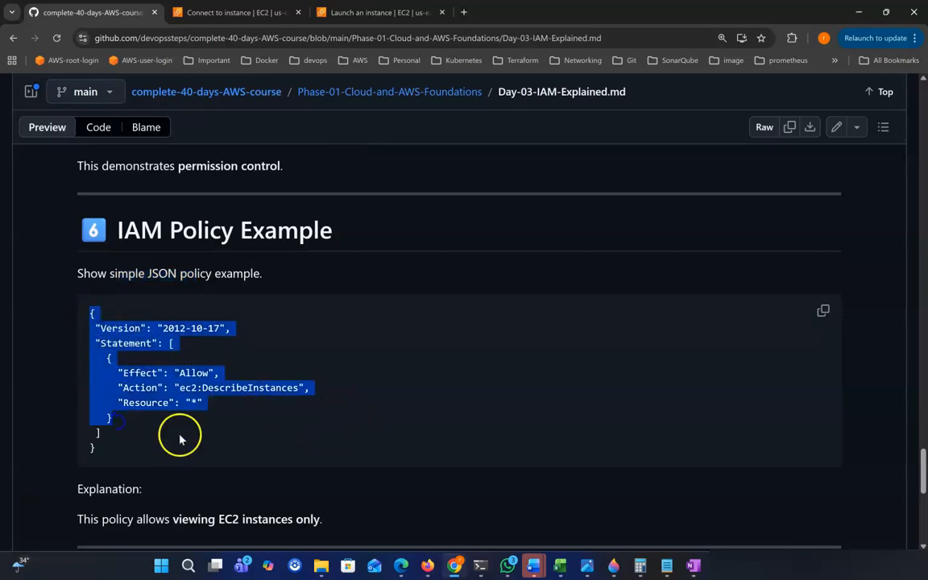
{"action": "left_click", "coordinate": [232, 455]}
{"action": "left_click_drag", "start_coordinate": [95, 328], "coordinate": [123, 344]}
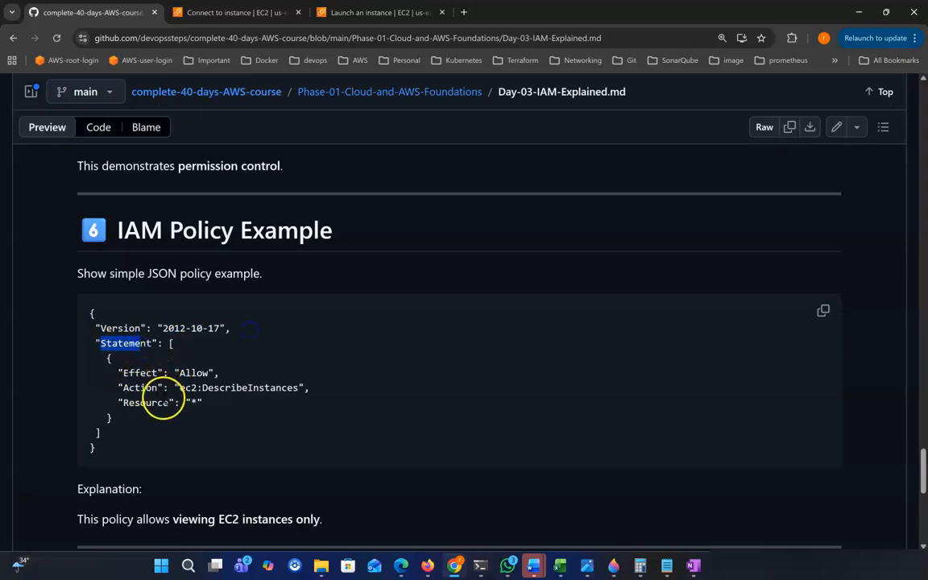
{"action": "left_click_drag", "start_coordinate": [121, 370], "coordinate": [222, 402]}
{"action": "left_click", "coordinate": [240, 417]}
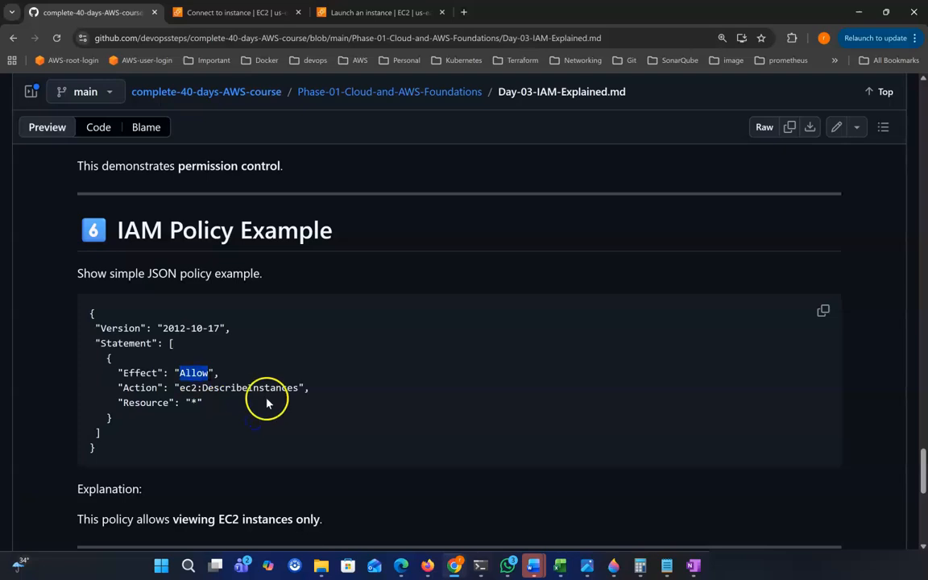
{"action": "left_click_drag", "start_coordinate": [177, 388], "coordinate": [318, 392]}
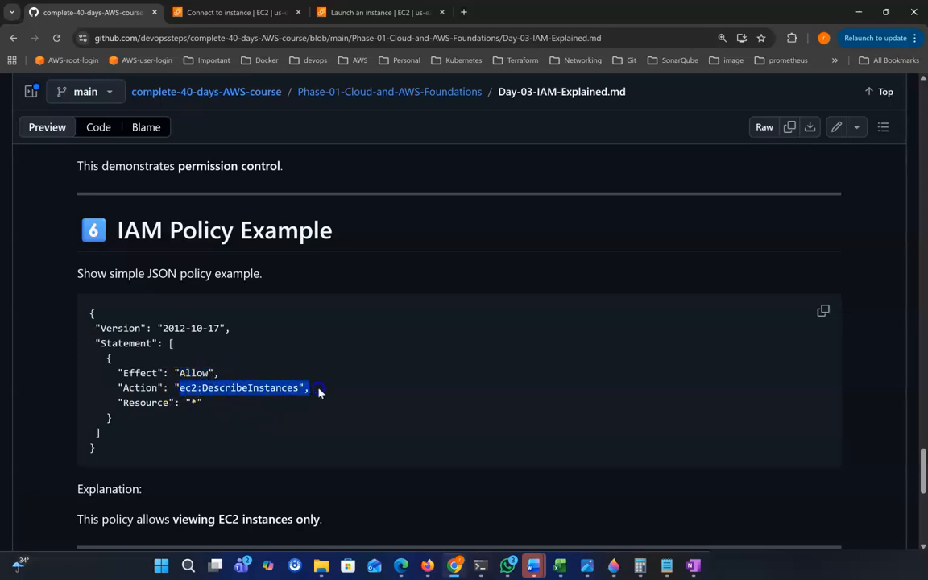
{"action": "left_click", "coordinate": [222, 398]}
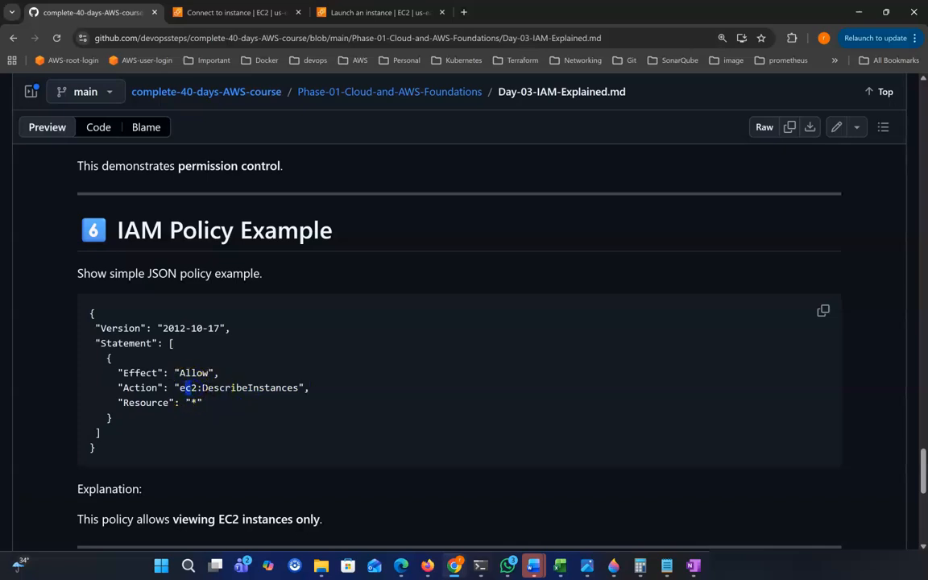
{"action": "double_click", "coordinate": [291, 387]}
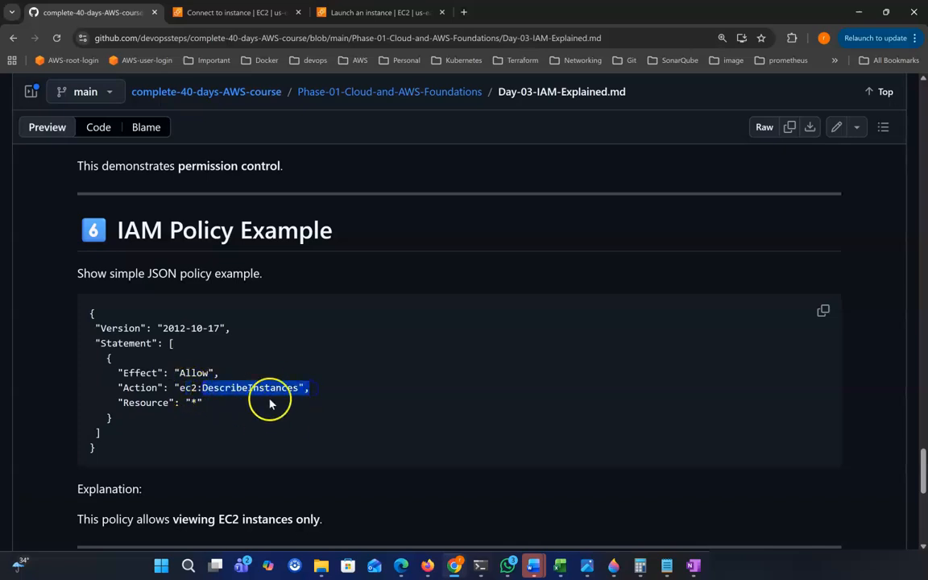
{"action": "left_click", "coordinate": [311, 403]}
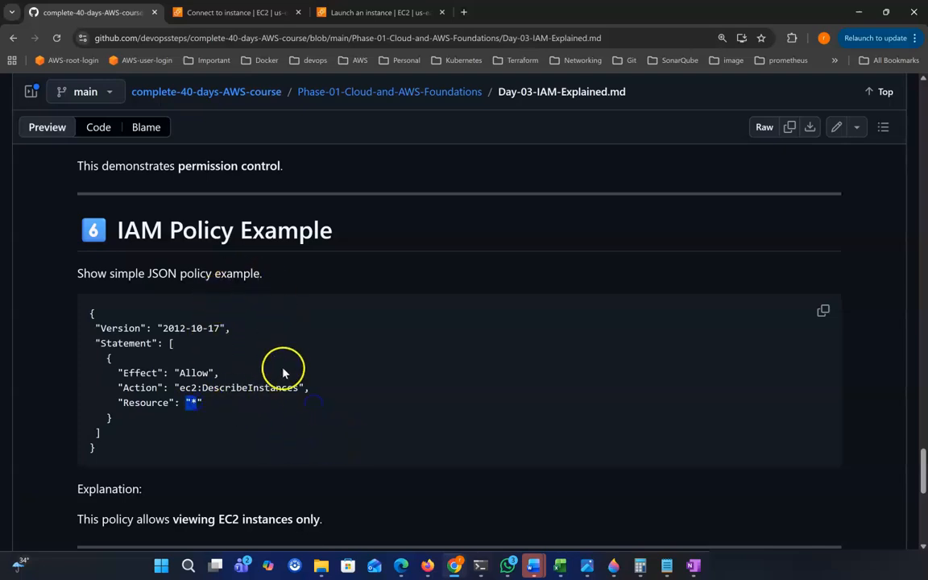
{"action": "left_click", "coordinate": [201, 416]}
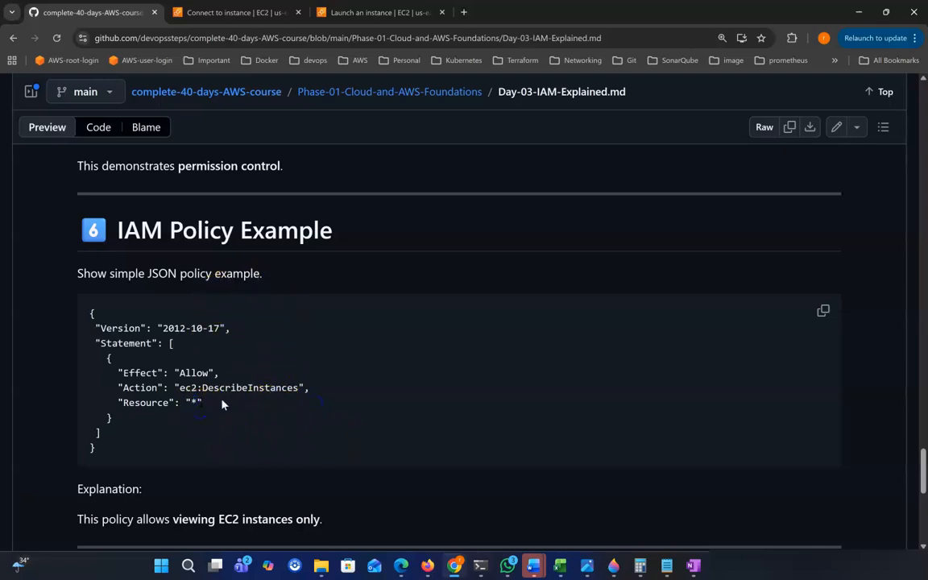
{"action": "double_click", "coordinate": [193, 402]}
{"action": "left_click_drag", "start_coordinate": [124, 402], "coordinate": [273, 412]}
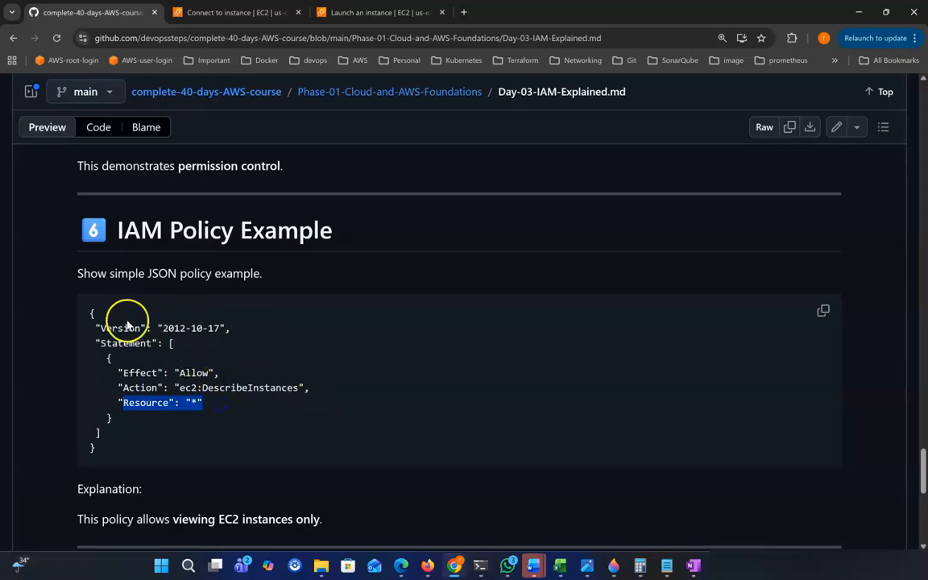
{"action": "left_click_drag", "start_coordinate": [91, 312], "coordinate": [182, 435]}
{"action": "scroll", "coordinate": [207, 441], "scroll_direction": "down", "scroll_amount": 1}
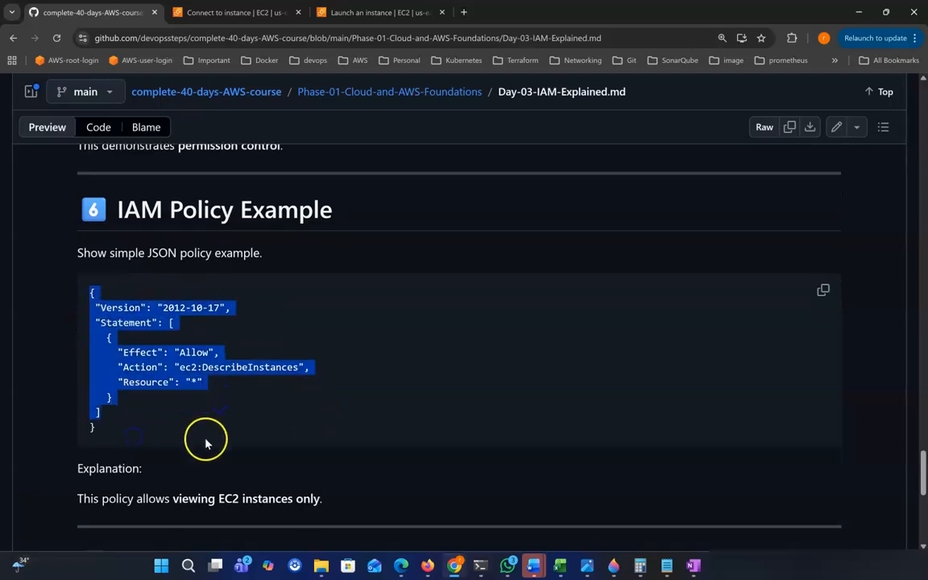
{"action": "left_click_drag", "start_coordinate": [90, 457], "coordinate": [335, 468]}
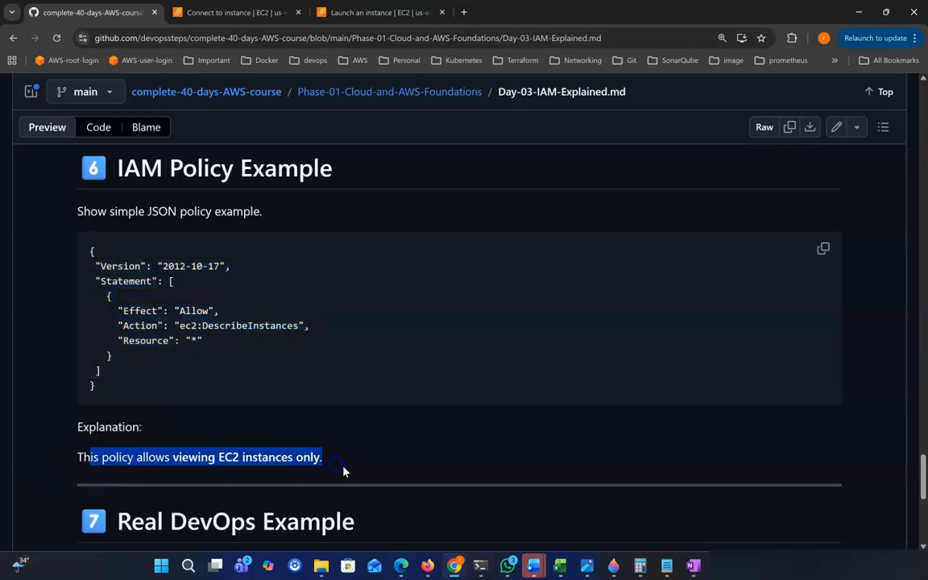
{"action": "left_click_drag", "start_coordinate": [117, 310], "coordinate": [211, 344]}
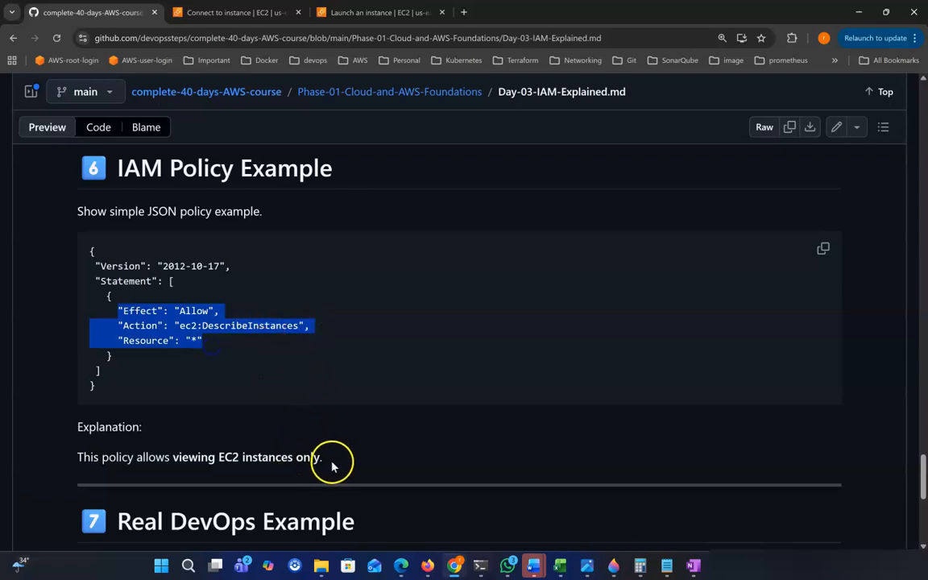
{"action": "scroll", "coordinate": [332, 463], "scroll_direction": "down", "scroll_amount": 2}
{"action": "scroll", "coordinate": [242, 419], "scroll_direction": "down", "scroll_amount": 2}
Highlight the Real DevOps Example heading and its opening lines.
{"action": "double_click", "coordinate": [141, 363]}
{"action": "left_click_drag", "start_coordinate": [141, 363], "coordinate": [363, 365]}
{"action": "scroll", "coordinate": [379, 371], "scroll_direction": "down", "scroll_amount": 1}
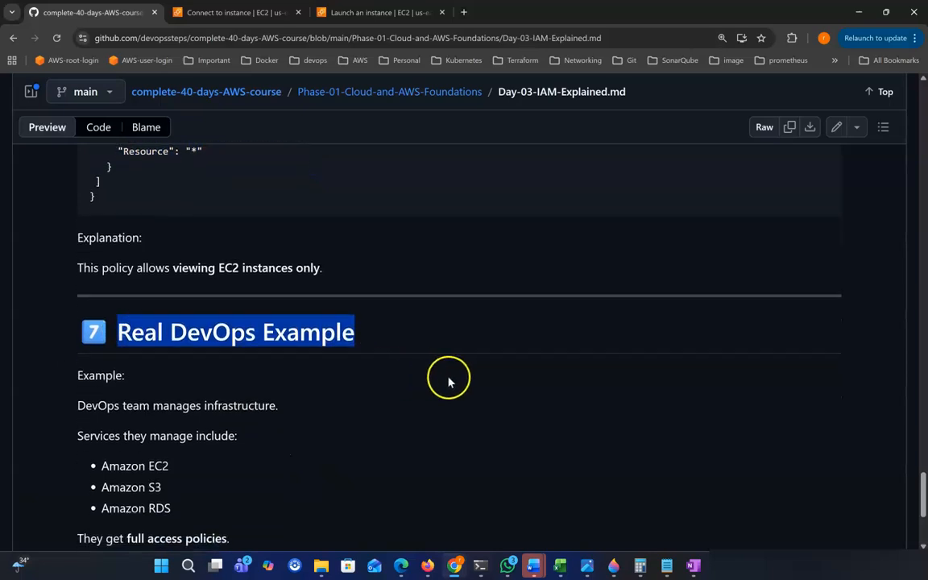
{"action": "scroll", "coordinate": [449, 381], "scroll_direction": "down", "scroll_amount": 1}
{"action": "left_click_drag", "start_coordinate": [78, 366], "coordinate": [290, 376]}
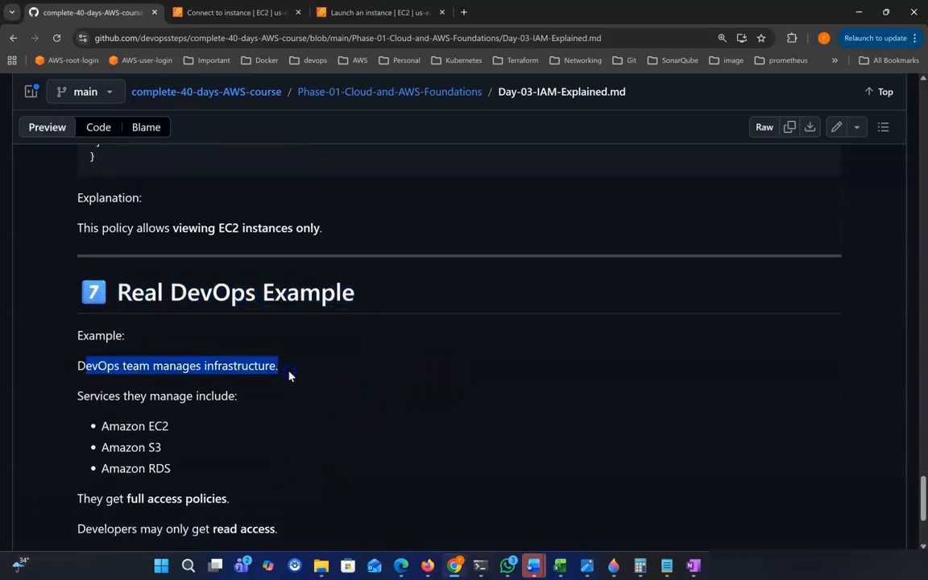
{"action": "scroll", "coordinate": [266, 386], "scroll_direction": "down", "scroll_amount": 1}
{"action": "left_click_drag", "start_coordinate": [76, 385], "coordinate": [245, 390]}
{"action": "scroll", "coordinate": [242, 374], "scroll_direction": "down", "scroll_amount": 1}
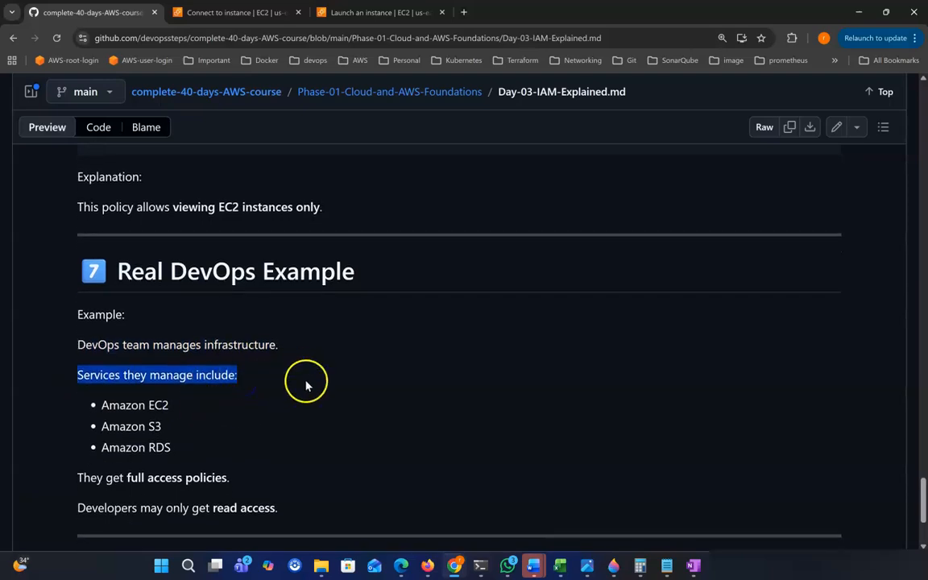
{"action": "scroll", "coordinate": [315, 339], "scroll_direction": "down", "scroll_amount": 1}
{"action": "scroll", "coordinate": [207, 394], "scroll_direction": "down", "scroll_amount": 1}
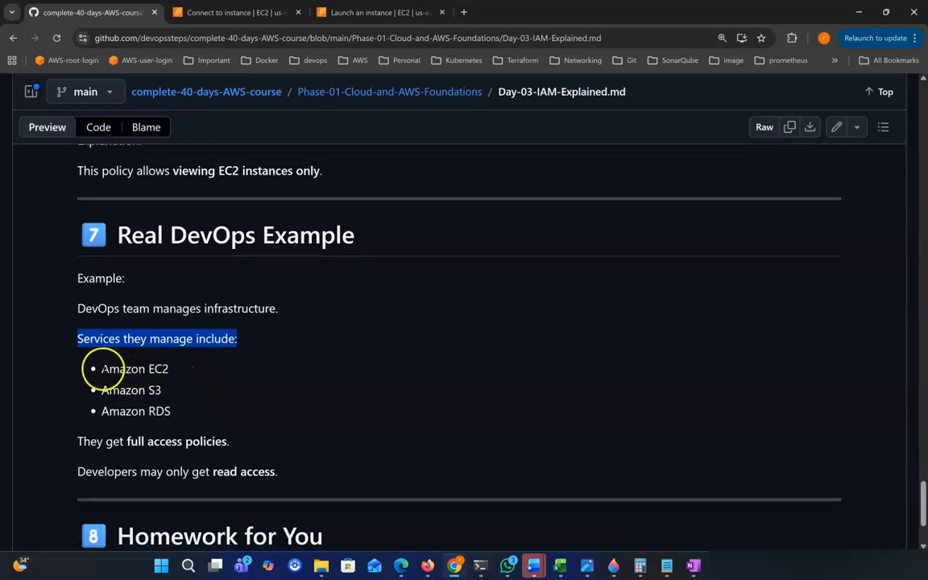
Highlight Amazon EC2, S3, RDS, the full access sentence and developers' read access note.
{"action": "left_click_drag", "start_coordinate": [101, 368], "coordinate": [186, 368]}
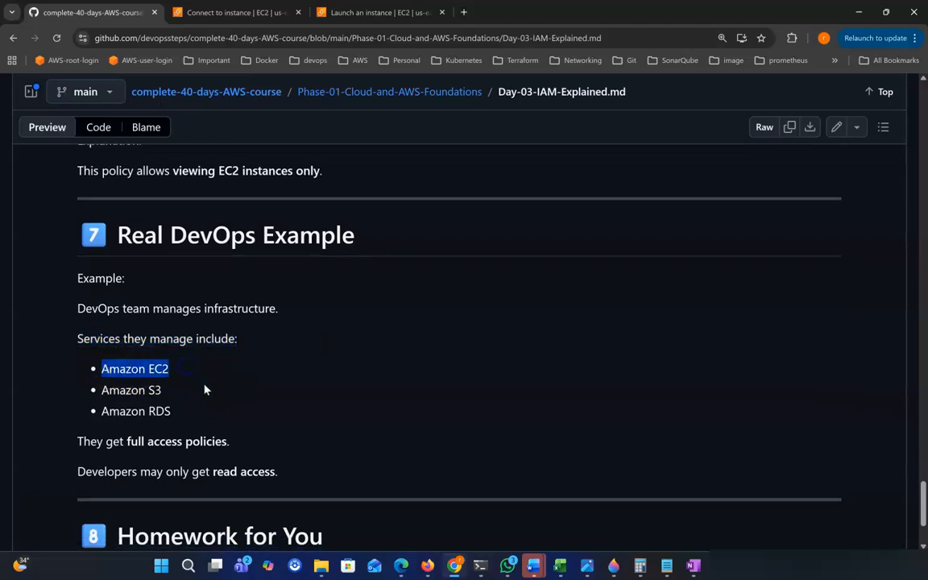
{"action": "left_click_drag", "start_coordinate": [99, 391], "coordinate": [183, 394]}
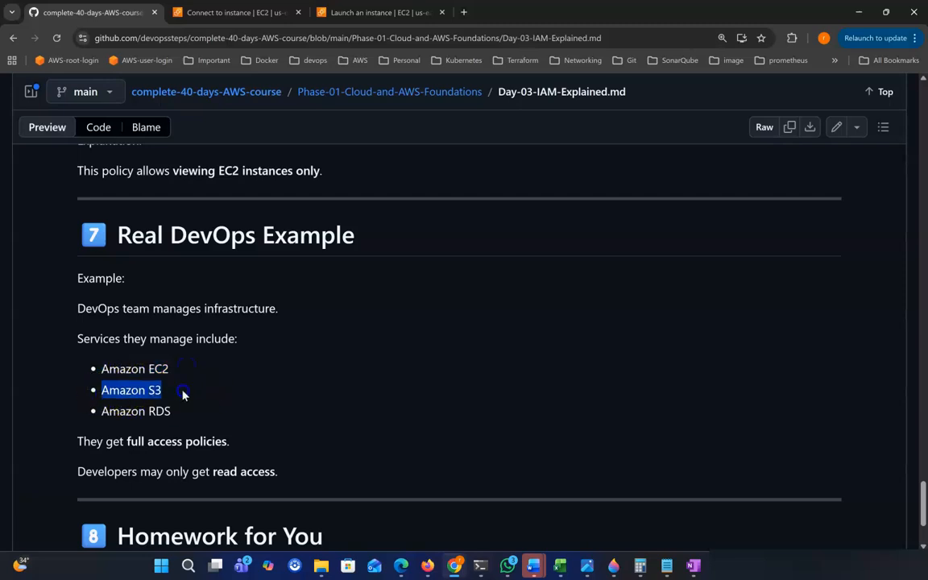
{"action": "left_click_drag", "start_coordinate": [100, 412], "coordinate": [213, 412]}
{"action": "left_click_drag", "start_coordinate": [78, 441], "coordinate": [243, 441]}
{"action": "left_click_drag", "start_coordinate": [101, 368], "coordinate": [247, 426]}
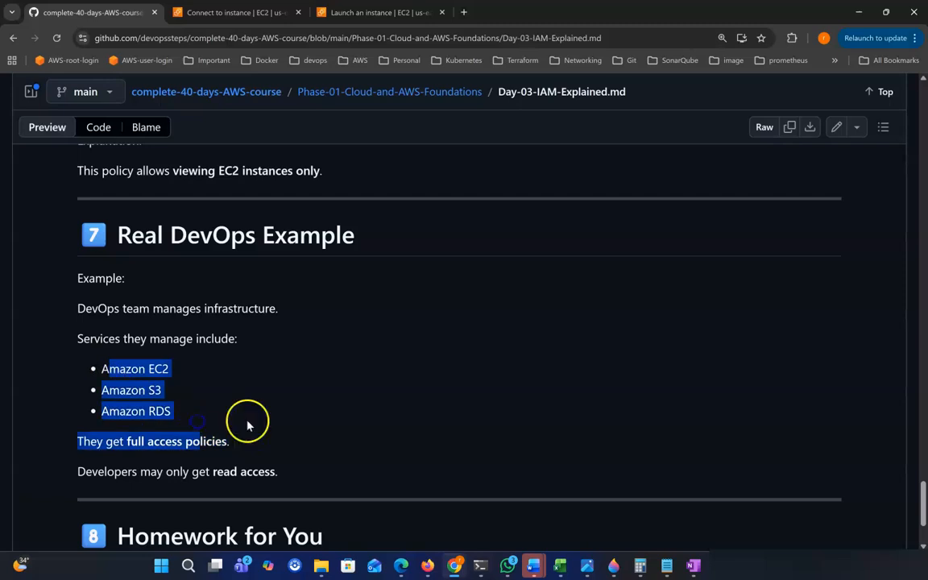
{"action": "scroll", "coordinate": [272, 420], "scroll_direction": "down", "scroll_amount": 1}
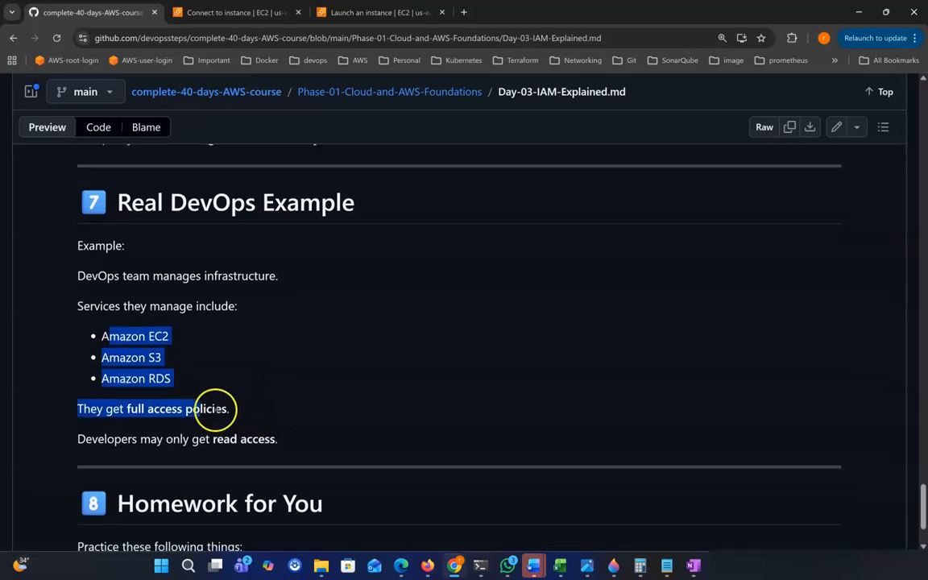
{"action": "left_click_drag", "start_coordinate": [75, 421], "coordinate": [259, 420]}
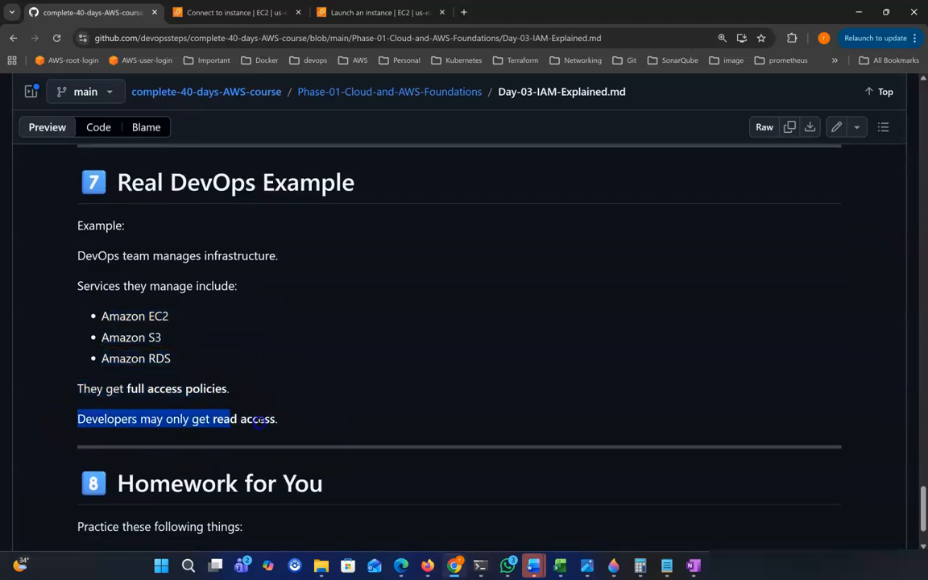
{"action": "left_click", "coordinate": [295, 426]}
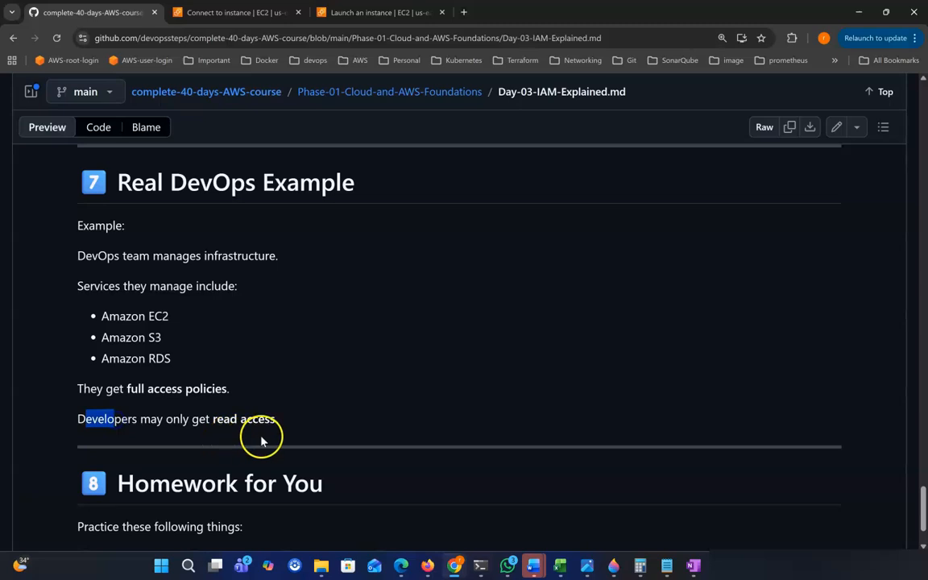
Highlight each homework task: create IAM user, create group, attach policy, login with IAM user.
{"action": "scroll", "coordinate": [267, 441], "scroll_direction": "down", "scroll_amount": 2}
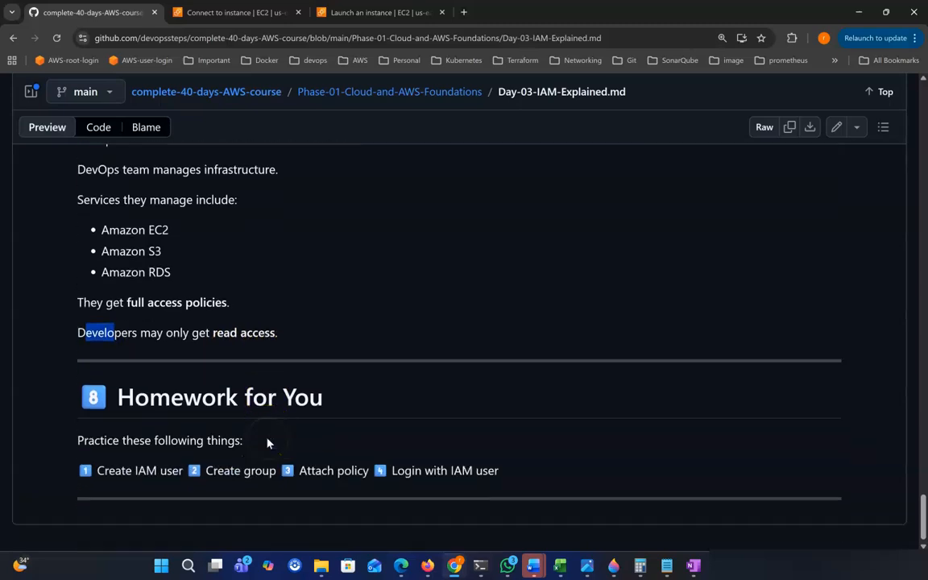
{"action": "left_click_drag", "start_coordinate": [109, 392], "coordinate": [370, 400]}
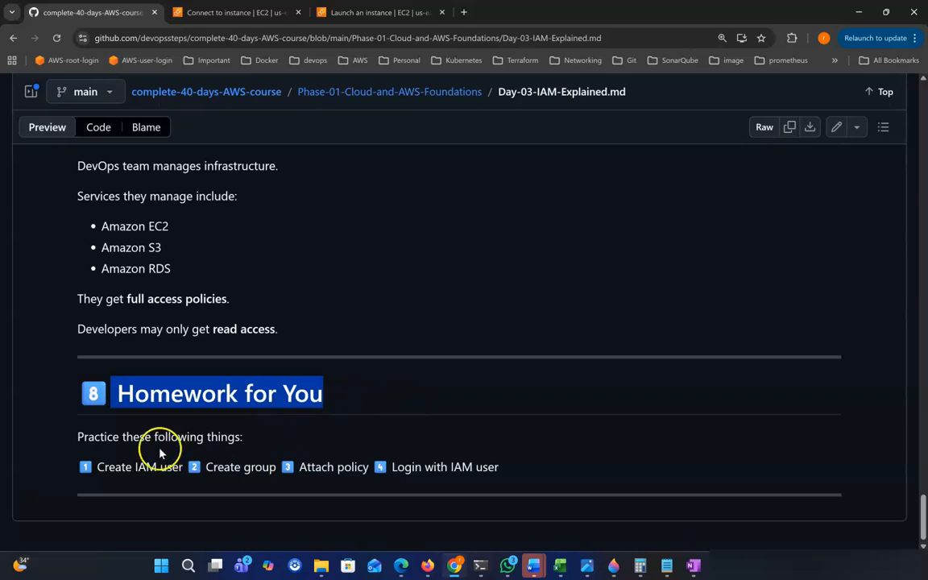
{"action": "left_click_drag", "start_coordinate": [95, 469], "coordinate": [353, 468]}
{"action": "left_click_drag", "start_coordinate": [212, 468], "coordinate": [280, 469]}
{"action": "left_click_drag", "start_coordinate": [109, 468], "coordinate": [126, 468]}
{"action": "left_click_drag", "start_coordinate": [207, 468], "coordinate": [244, 468]}
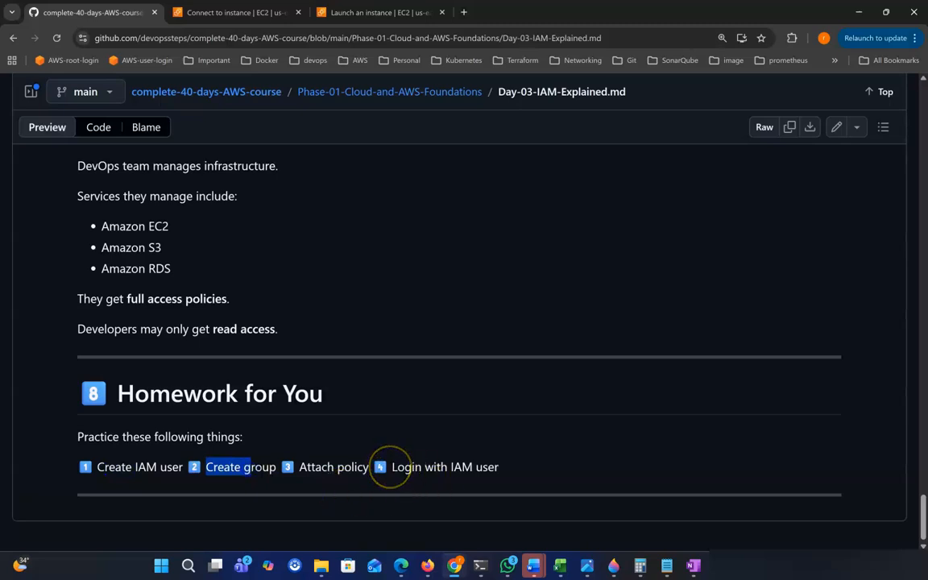
{"action": "left_click_drag", "start_coordinate": [392, 468], "coordinate": [499, 468]}
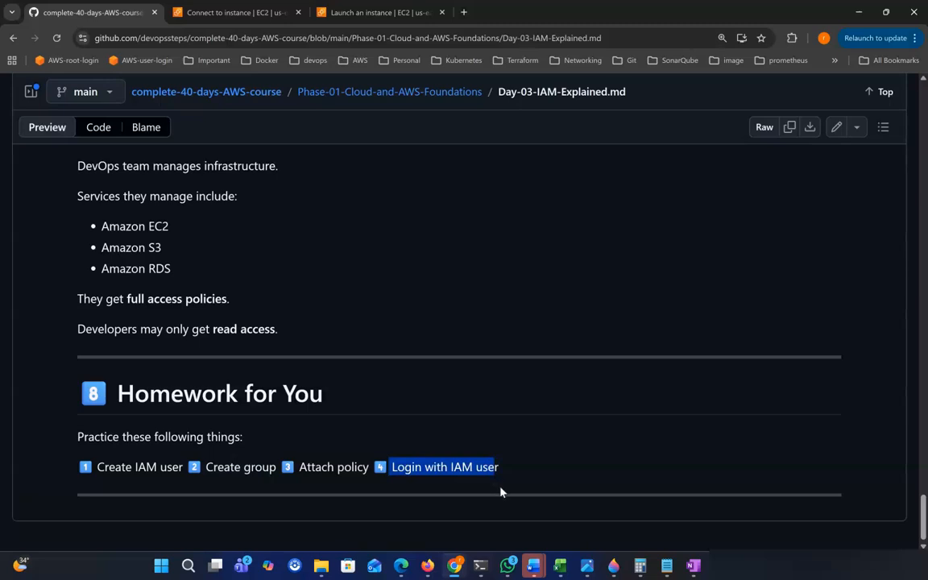
{"action": "left_click_drag", "start_coordinate": [299, 467], "coordinate": [367, 468]}
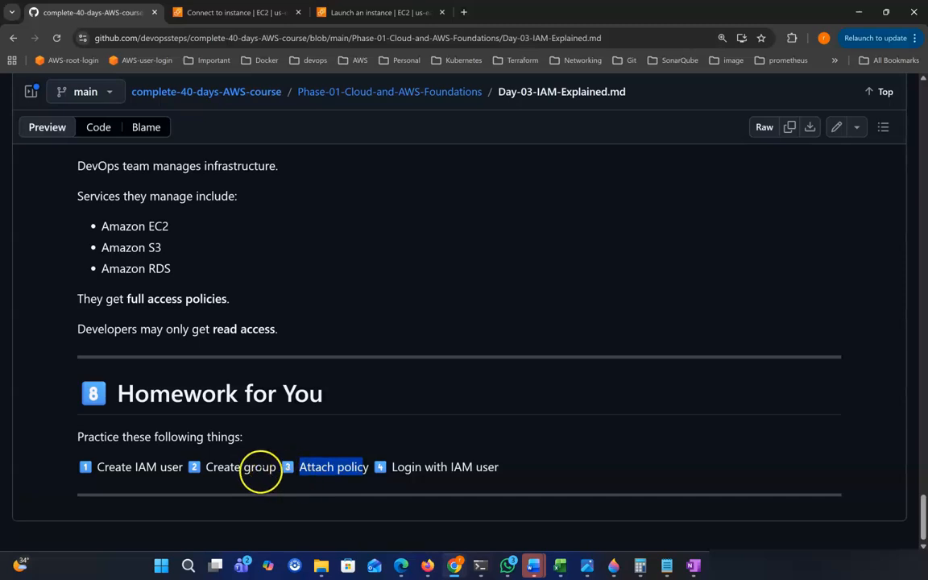
{"action": "left_click_drag", "start_coordinate": [223, 467], "coordinate": [251, 468]}
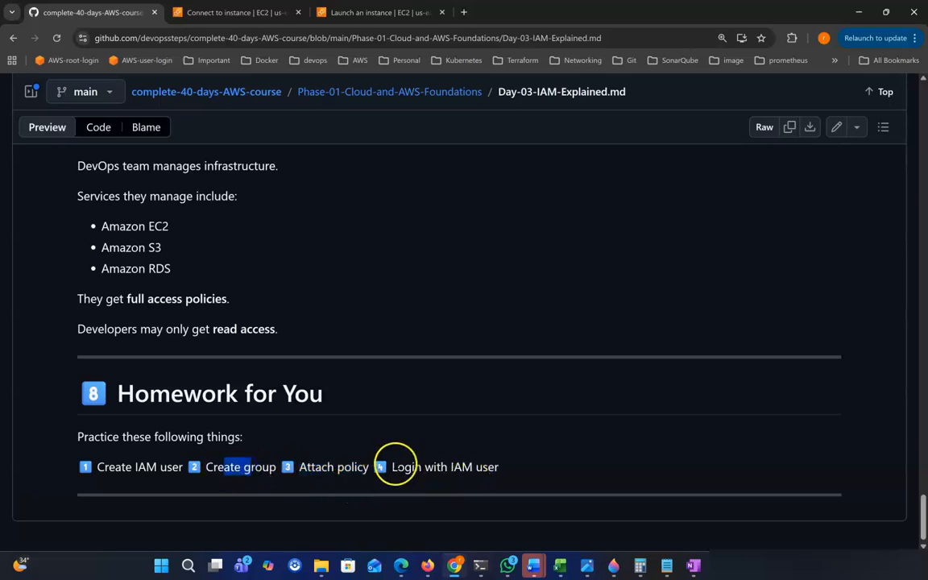
{"action": "left_click_drag", "start_coordinate": [390, 467], "coordinate": [520, 472]}
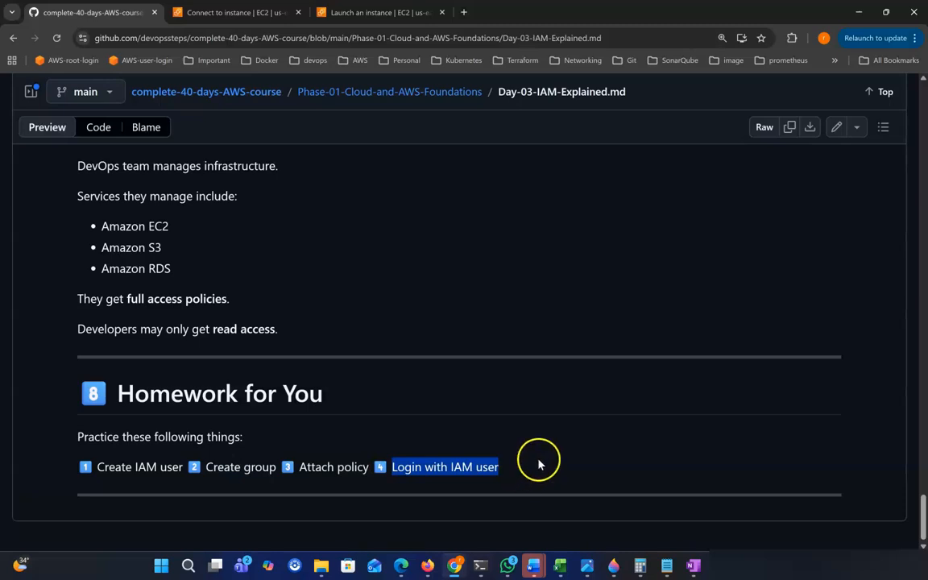
{"action": "scroll", "coordinate": [544, 450], "scroll_direction": "down", "scroll_amount": 1}
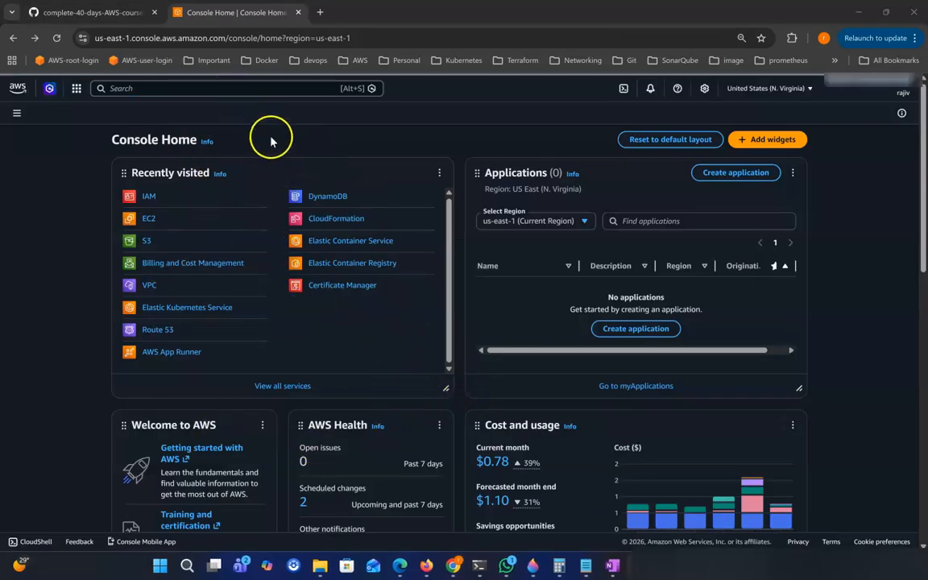
Search 'iam', go to IAM Users and start creating a new user.
{"action": "left_click", "coordinate": [243, 88]}
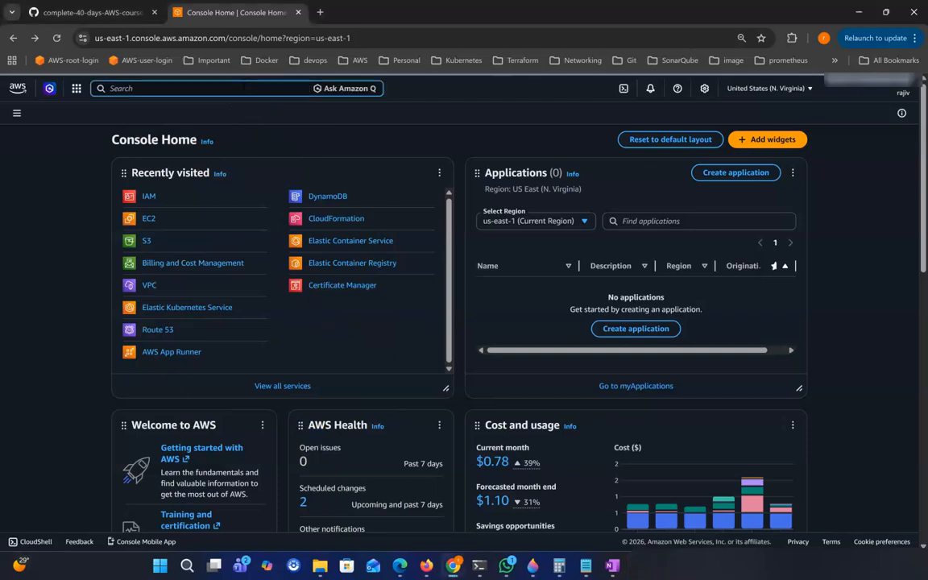
{"action": "type", "text": "iam"}
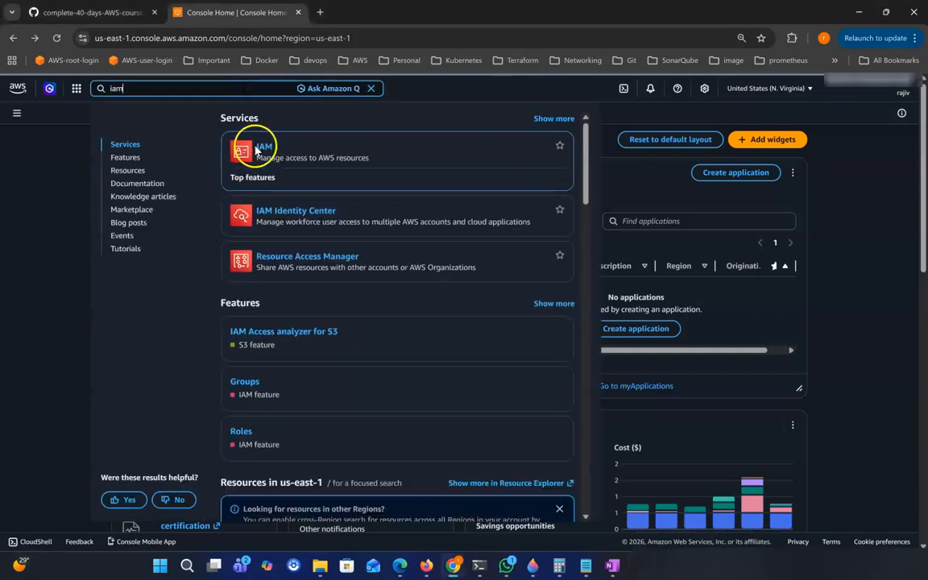
{"action": "left_click", "coordinate": [261, 148]}
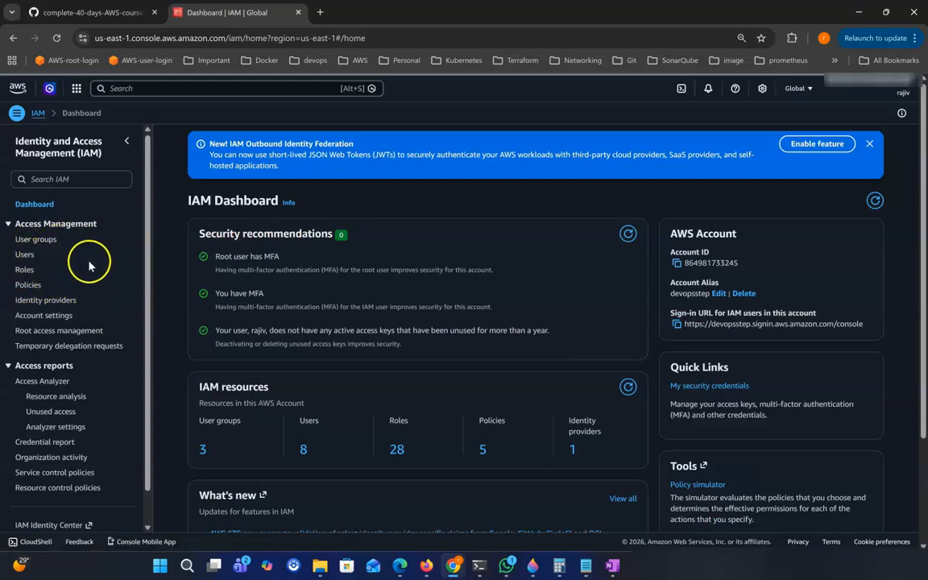
{"action": "left_click", "coordinate": [25, 255]}
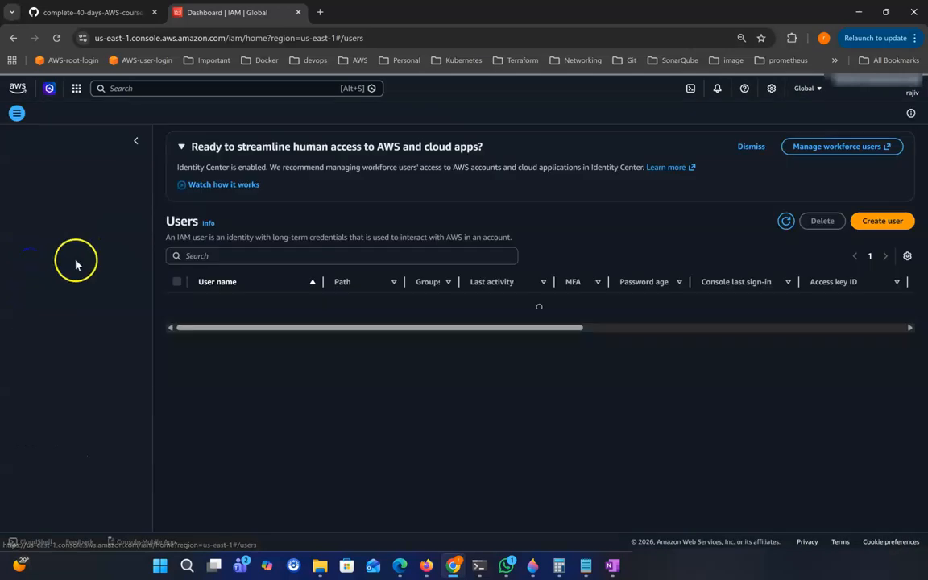
{"action": "left_click", "coordinate": [883, 222]}
Name the user dev1 with console access as an IAM user, not Identity Center.
{"action": "left_click", "coordinate": [217, 228]}
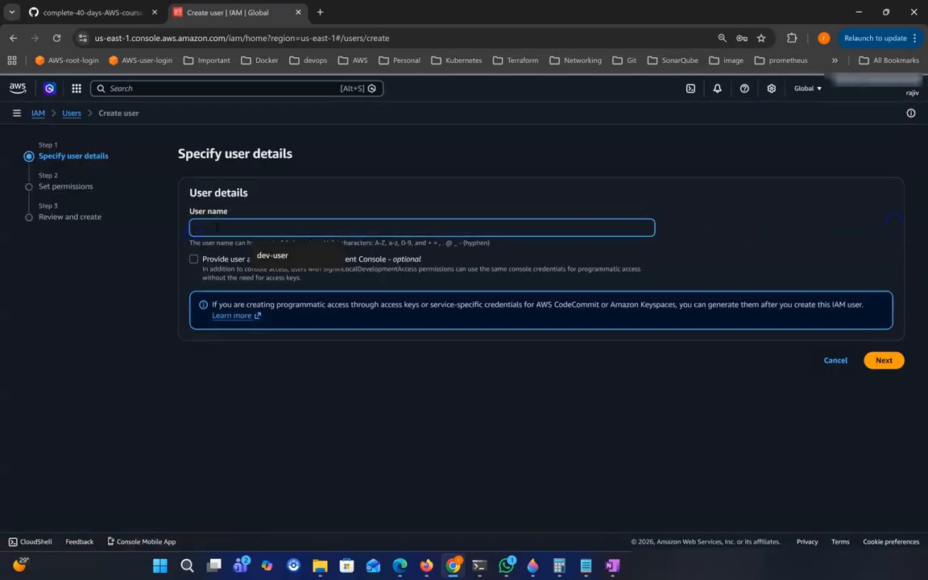
{"action": "type", "text": "dev1"}
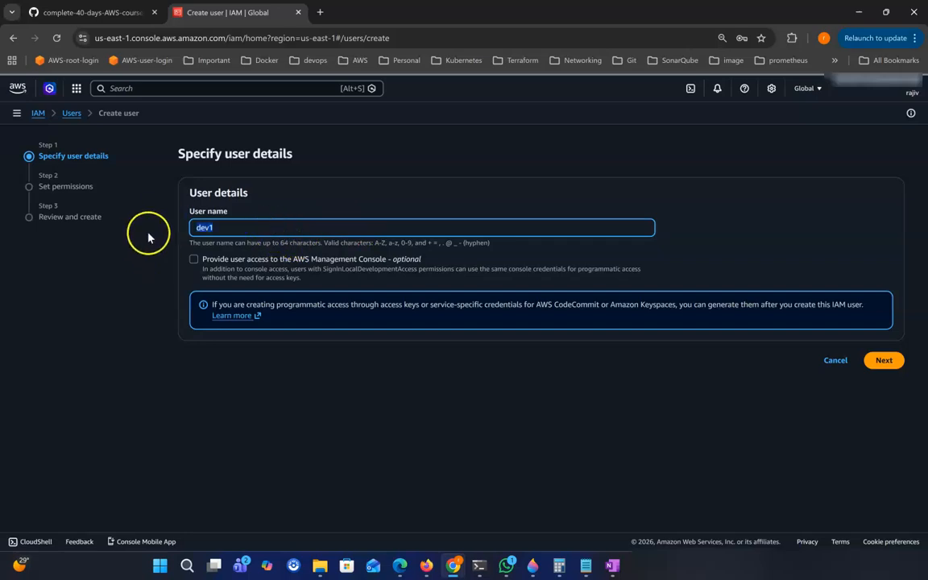
{"action": "left_click", "coordinate": [194, 261]}
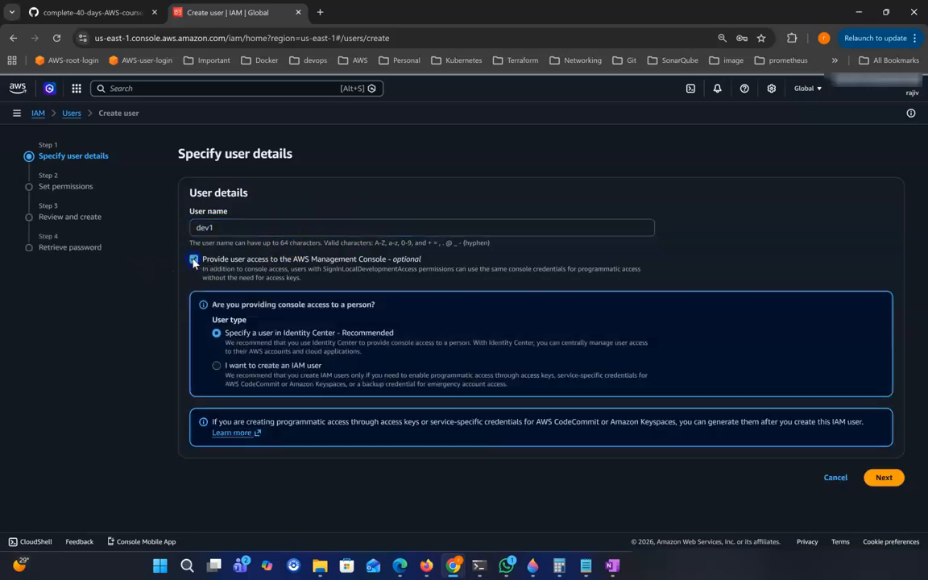
{"action": "left_click", "coordinate": [215, 369]}
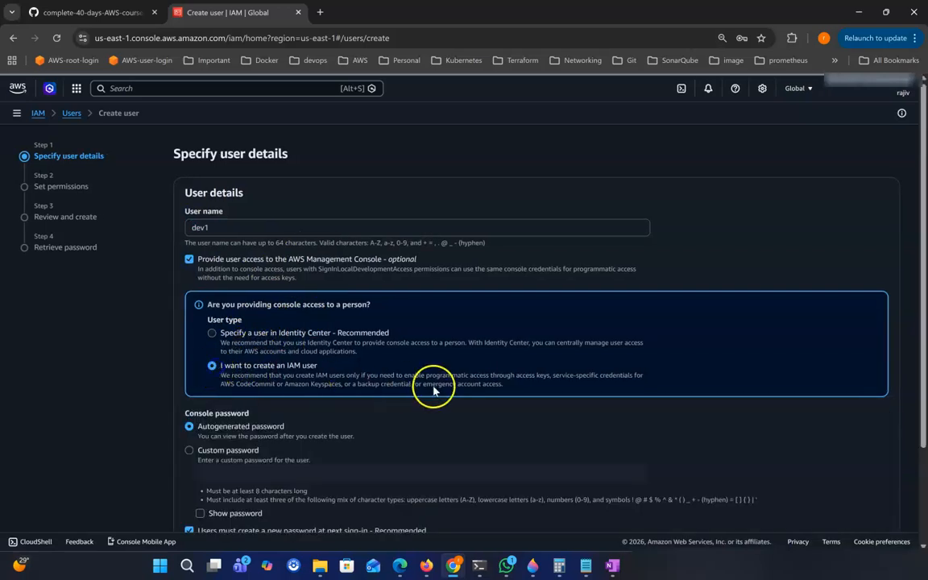
{"action": "scroll", "coordinate": [388, 346], "scroll_direction": "down", "scroll_amount": 1}
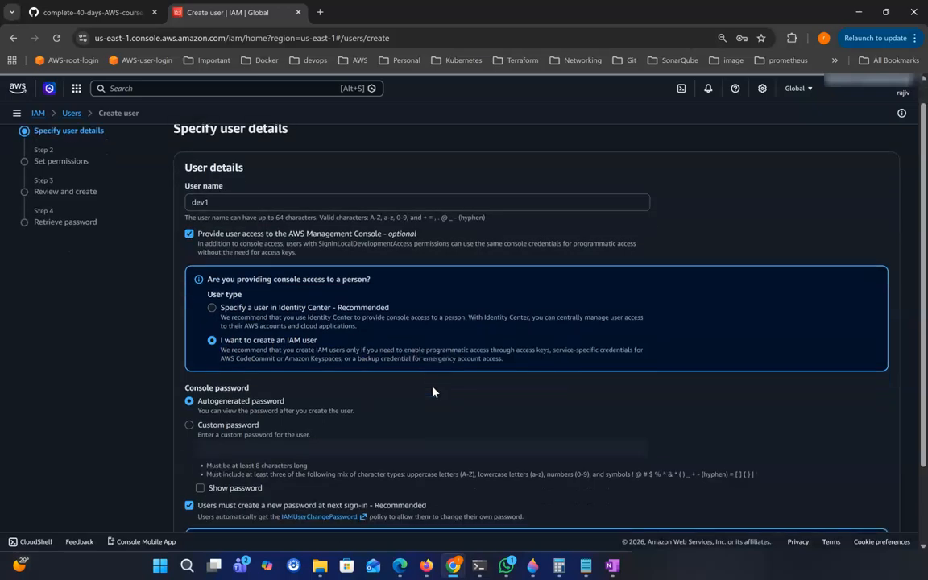
{"action": "left_click", "coordinate": [228, 328]}
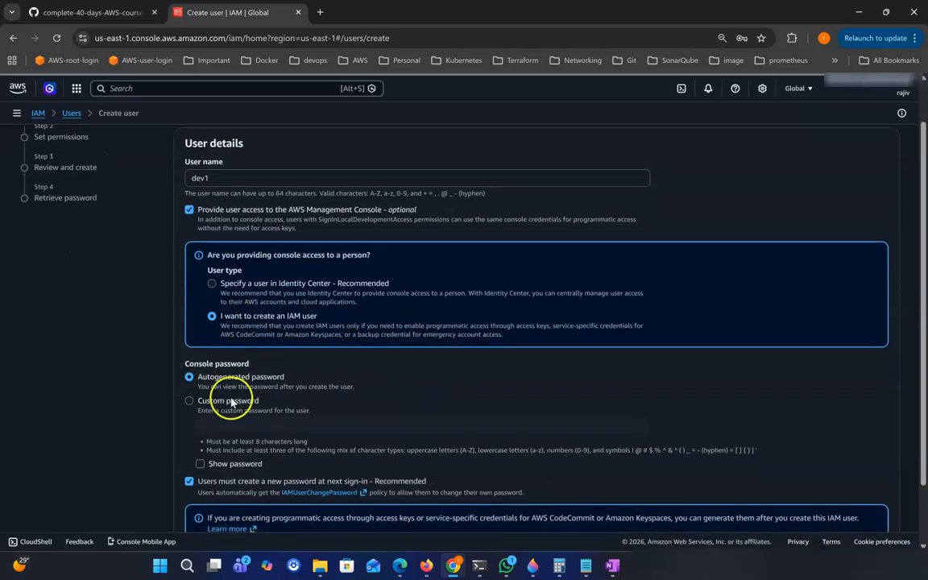
Enter a custom password, disable the forced password change, and proceed to permissions.
{"action": "left_click", "coordinate": [189, 402]}
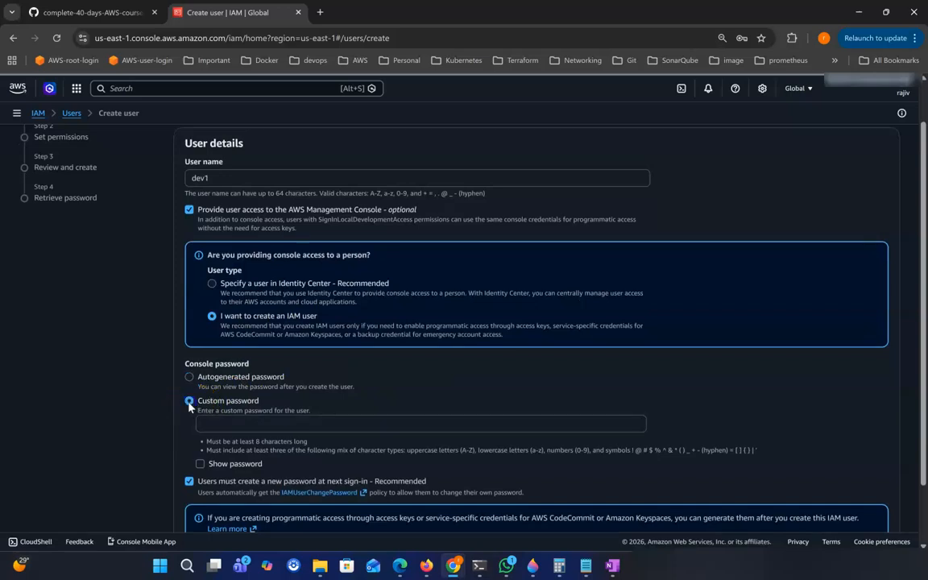
{"action": "left_click", "coordinate": [242, 422]}
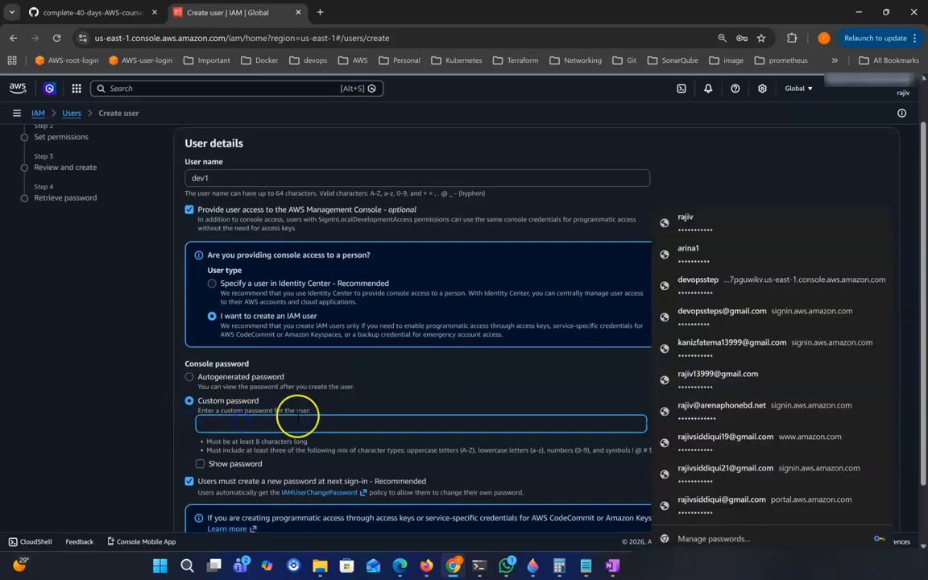
{"action": "type", "text": "D"}
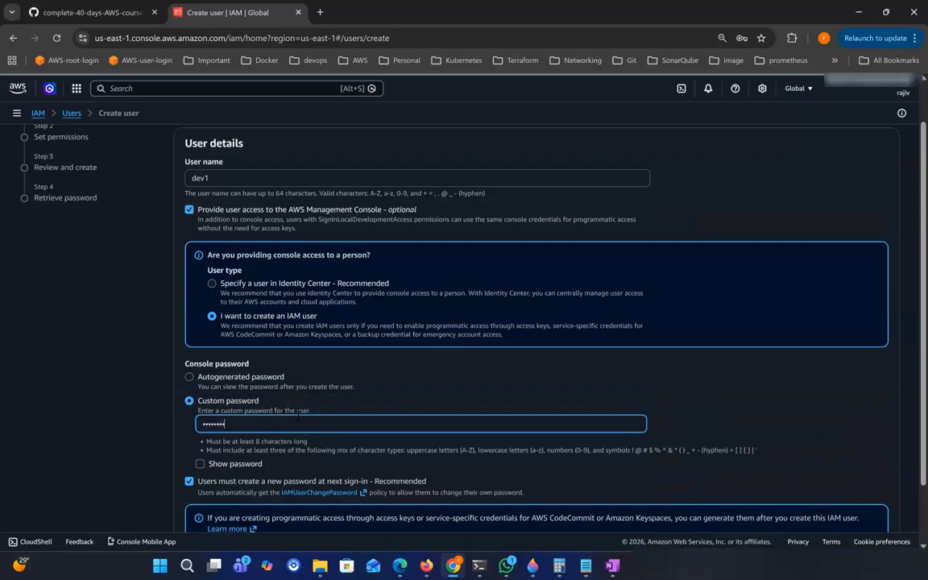
{"action": "scroll", "coordinate": [431, 371], "scroll_direction": "down", "scroll_amount": 2}
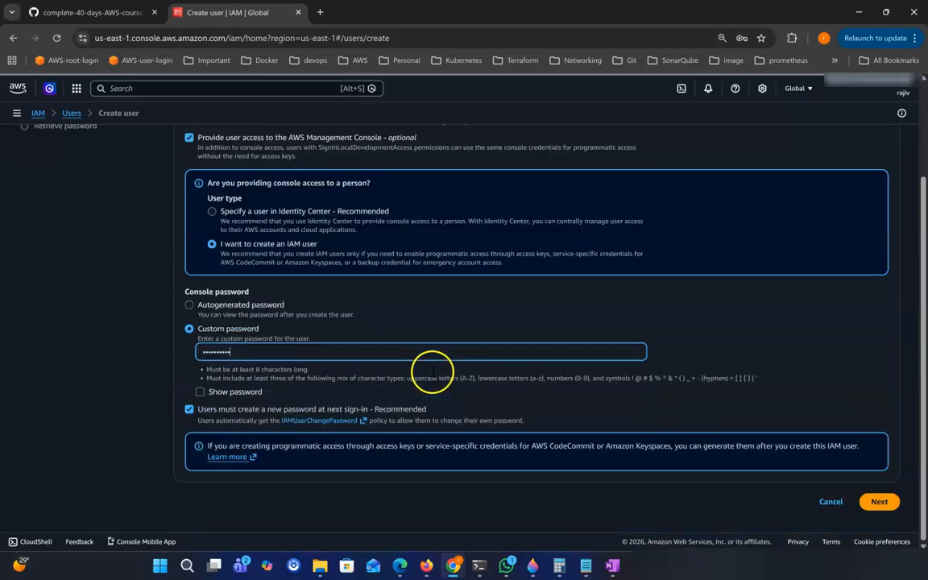
{"action": "left_click", "coordinate": [190, 410]}
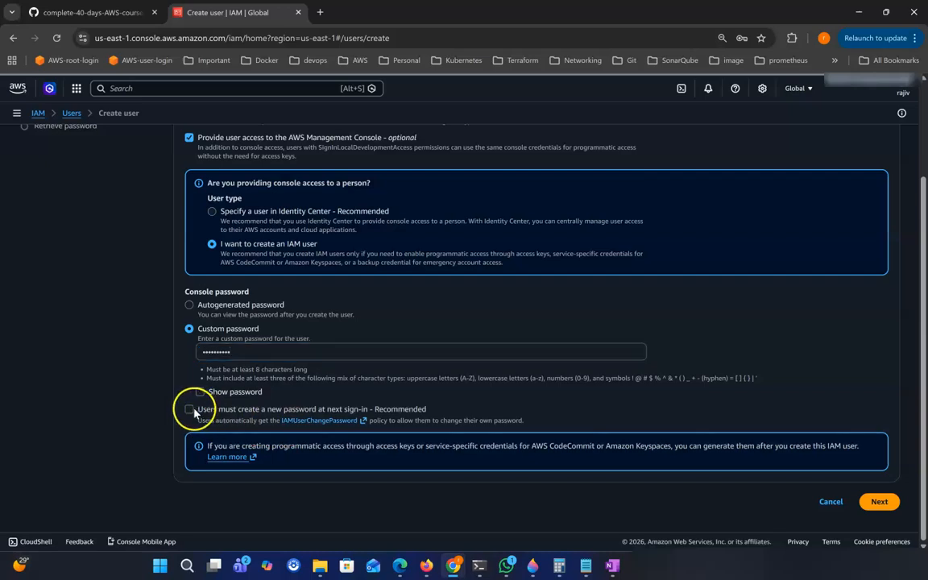
{"action": "left_click", "coordinate": [879, 501]}
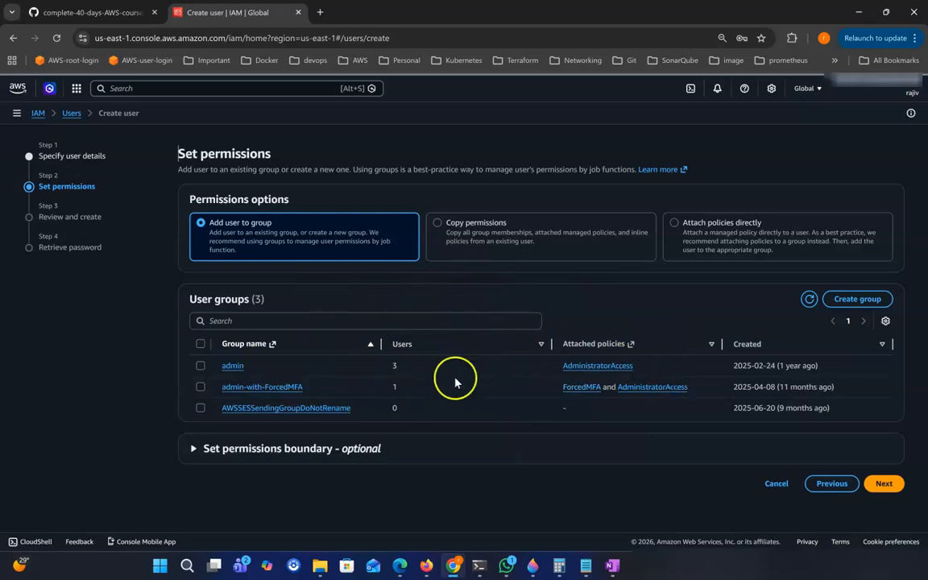
Create user dev1 without a group and select its sign-in URL and user name.
{"action": "left_click", "coordinate": [884, 483]}
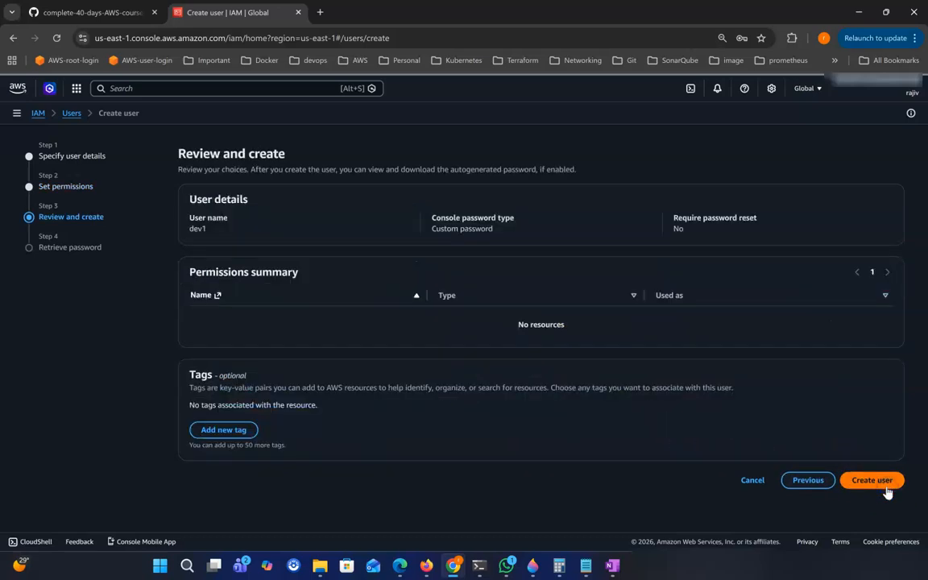
{"action": "left_click", "coordinate": [886, 483]}
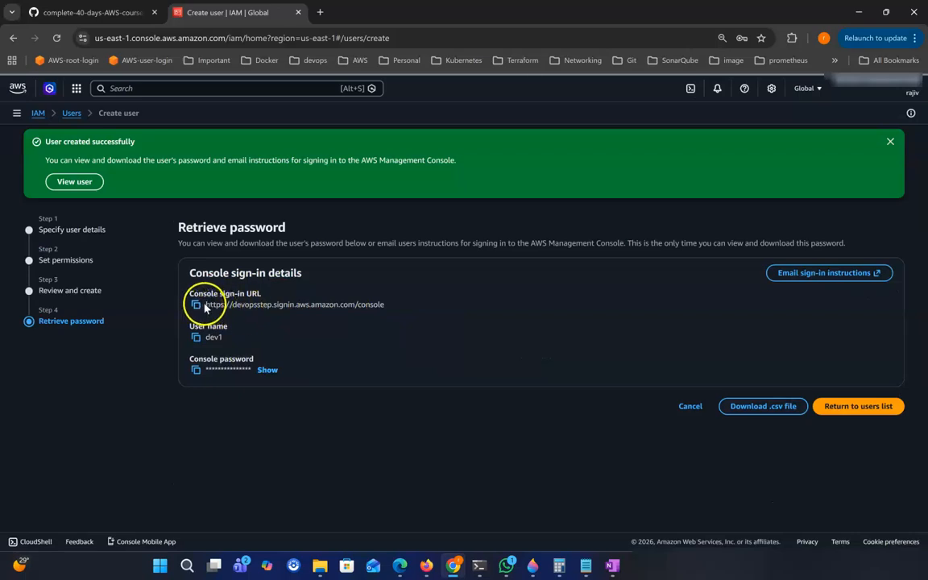
{"action": "left_click_drag", "start_coordinate": [206, 304], "coordinate": [412, 313]}
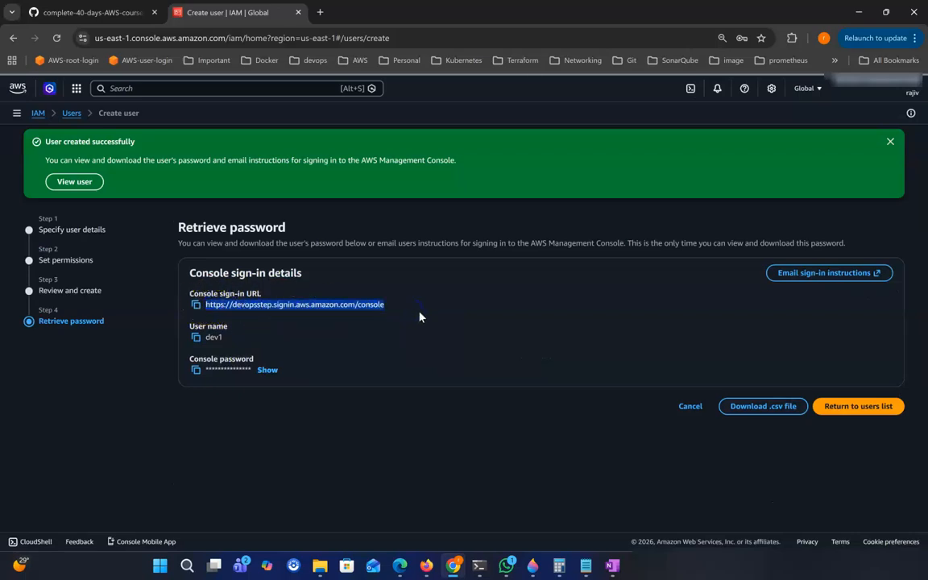
{"action": "left_click_drag", "start_coordinate": [206, 336], "coordinate": [235, 339]}
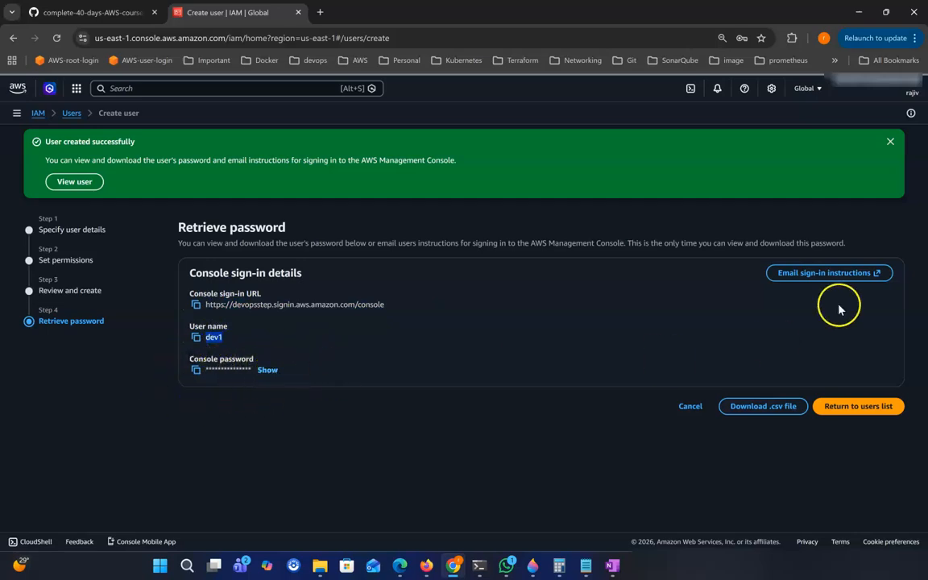
Dismiss the success banner and open the IAM dashboard in a new tab.
{"action": "left_click", "coordinate": [891, 141]}
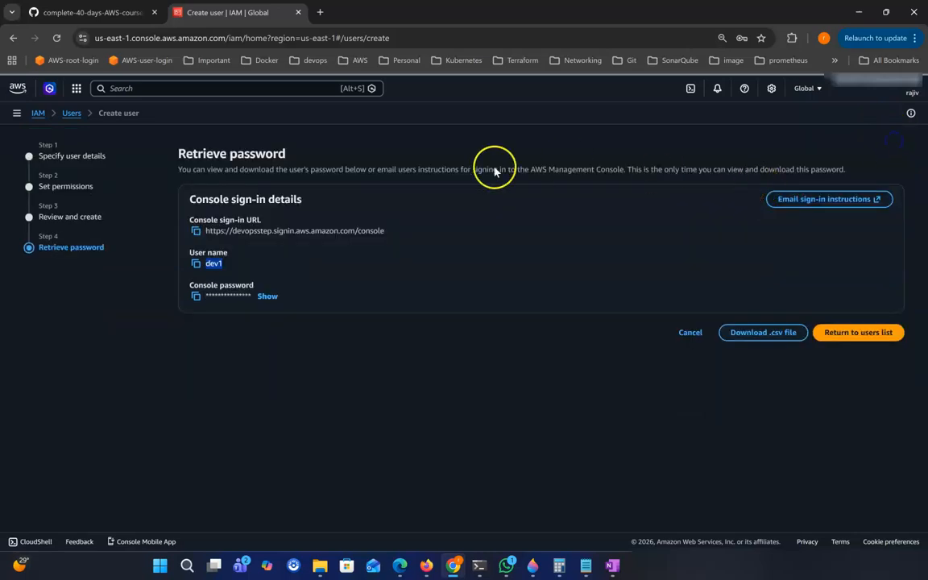
{"action": "right_click", "coordinate": [76, 117]}
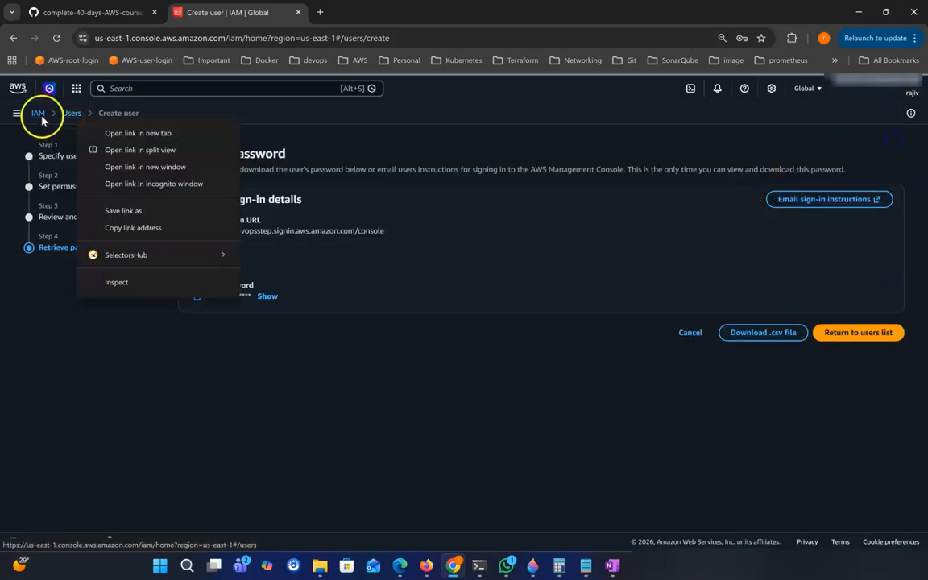
{"action": "right_click", "coordinate": [39, 115]}
{"action": "left_click", "coordinate": [94, 134]}
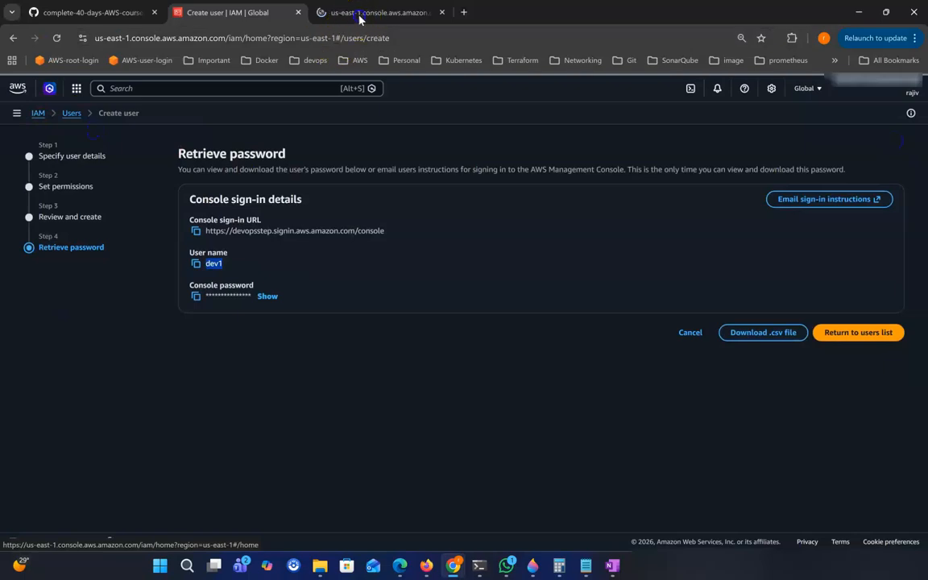
{"action": "left_click", "coordinate": [359, 16]}
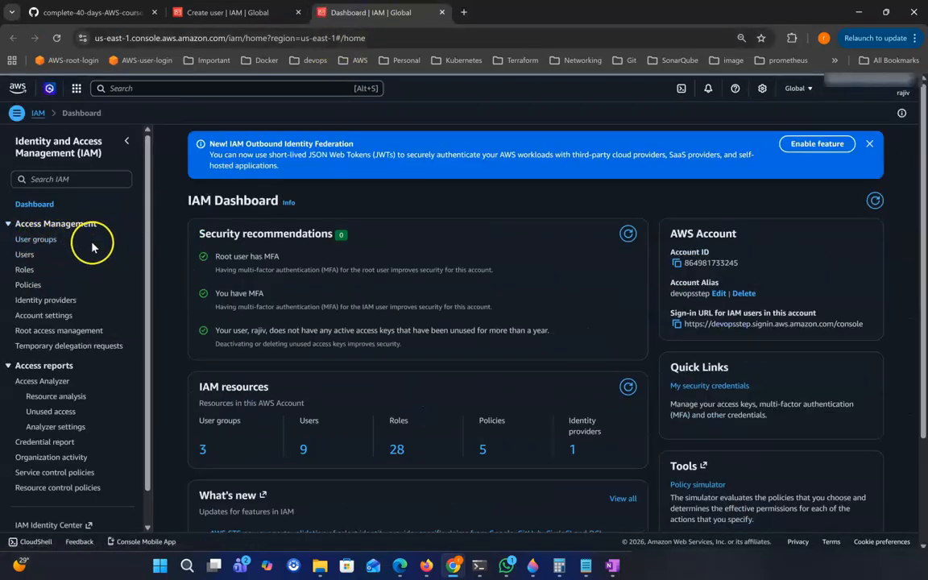
Start creating a new user group named test1 from the User groups list.
{"action": "left_click", "coordinate": [36, 239]}
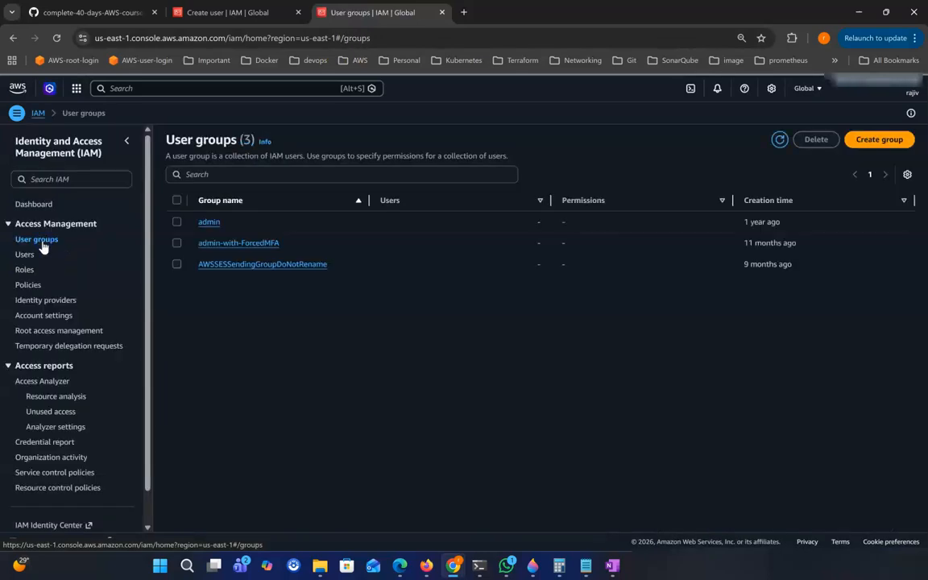
{"action": "left_click", "coordinate": [894, 139]}
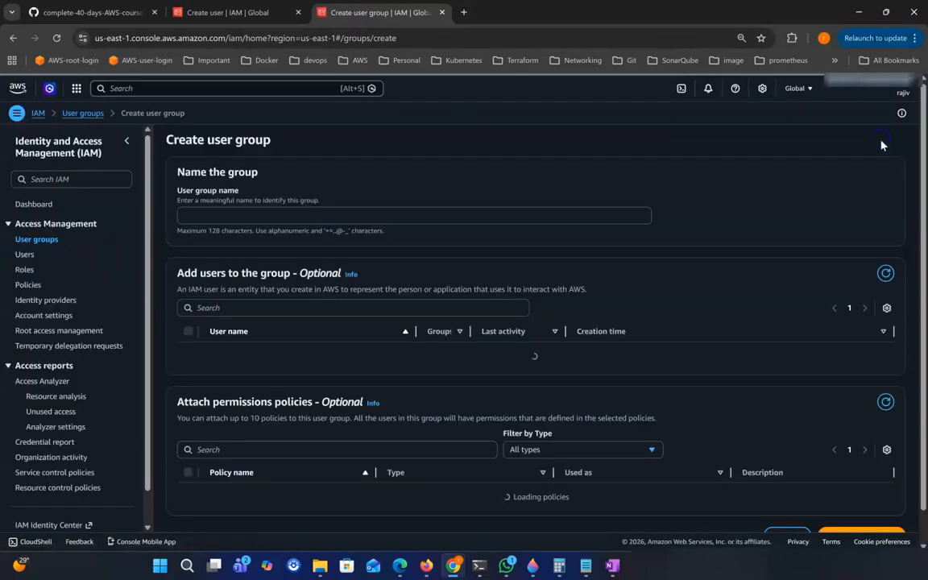
{"action": "left_click", "coordinate": [265, 215]}
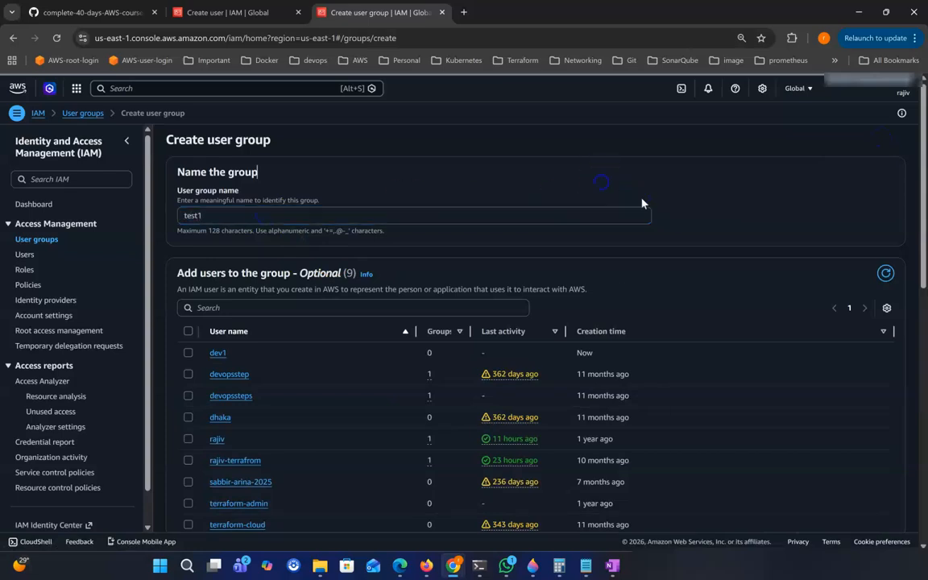
{"action": "scroll", "coordinate": [618, 294], "scroll_direction": "down", "scroll_amount": 5}
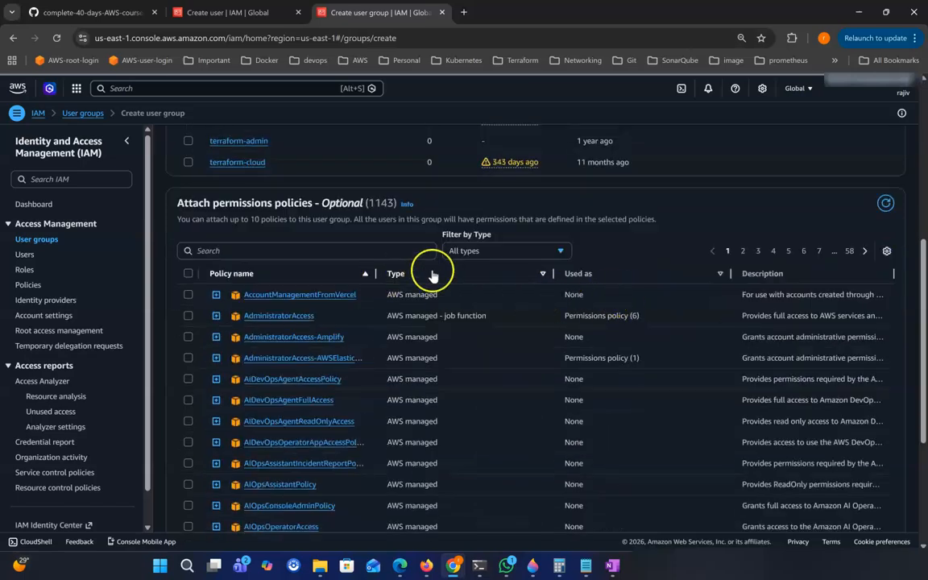
{"action": "scroll", "coordinate": [546, 329], "scroll_direction": "down", "scroll_amount": 1}
{"action": "scroll", "coordinate": [544, 333], "scroll_direction": "down", "scroll_amount": 2}
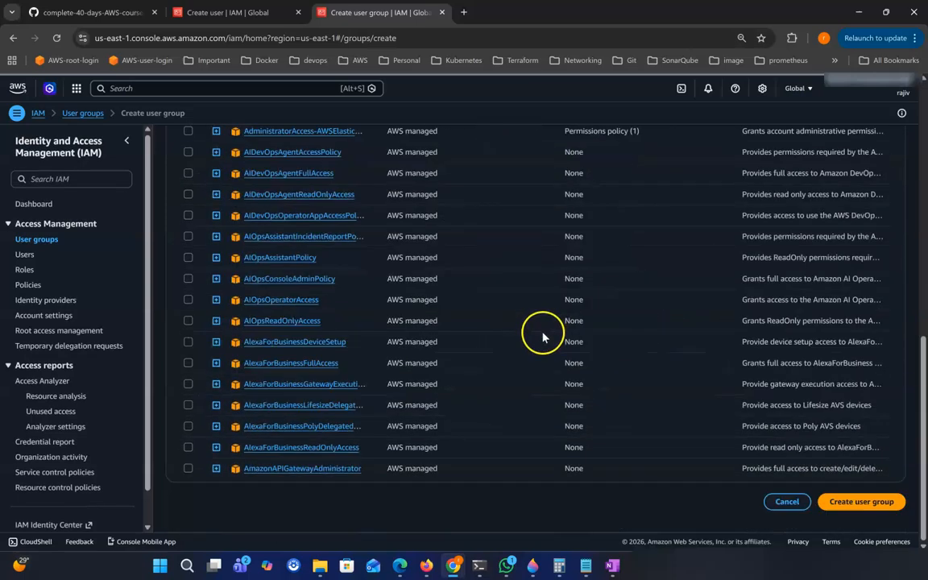
{"action": "scroll", "coordinate": [614, 352], "scroll_direction": "up", "scroll_amount": 2}
{"action": "scroll", "coordinate": [621, 352], "scroll_direction": "up", "scroll_amount": 2}
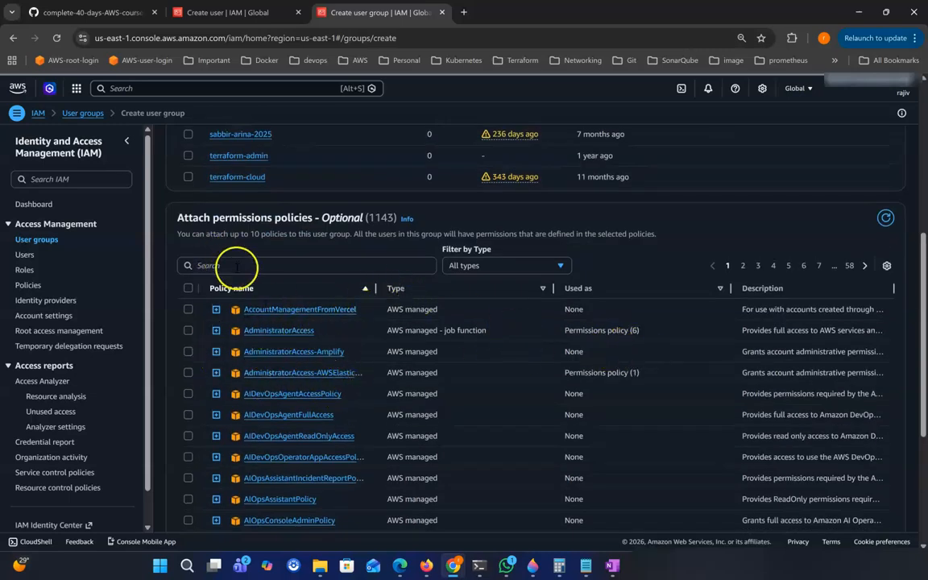
Filter the permissions policies by 's3' and select AmazonS3ReadOnlyAccess.
{"action": "left_click", "coordinate": [293, 266]}
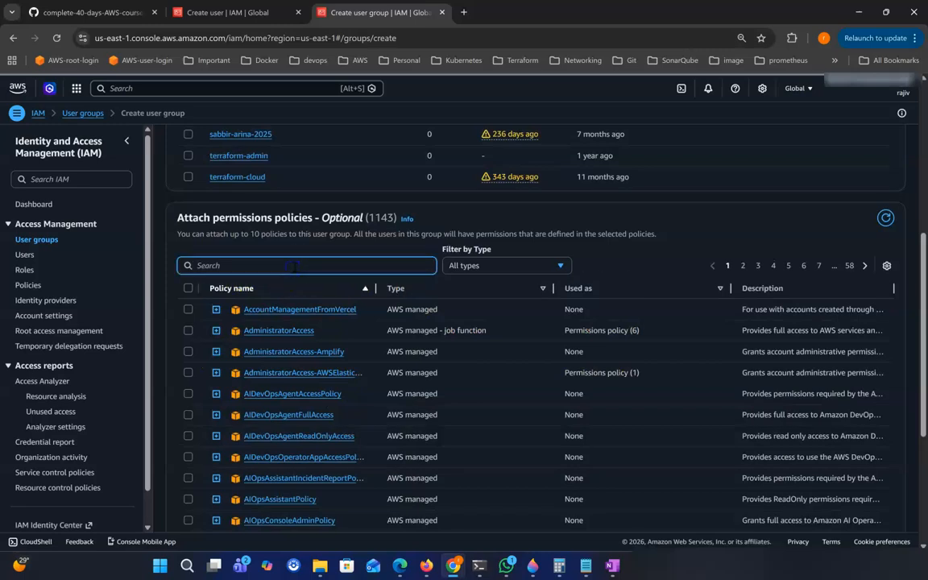
{"action": "type", "text": "s3"}
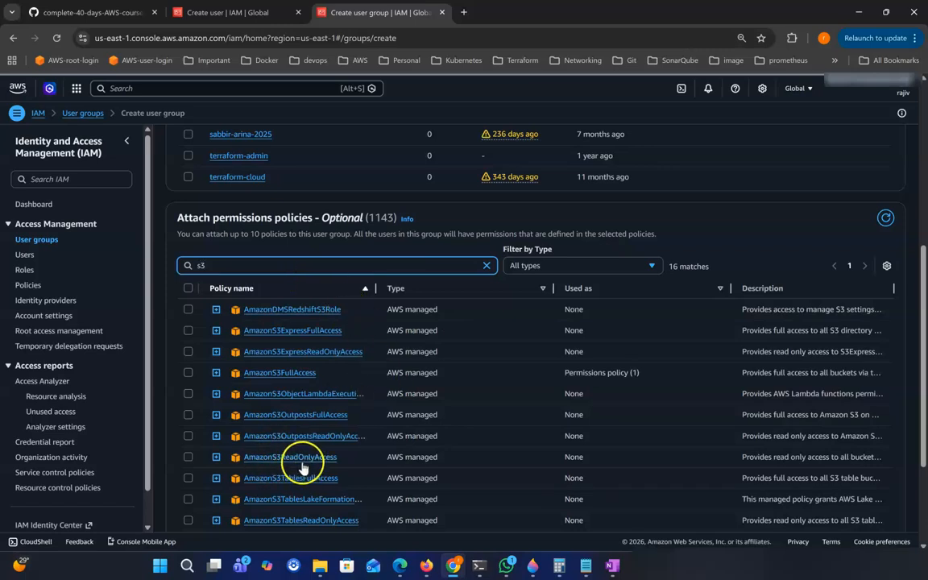
{"action": "left_click", "coordinate": [188, 456]}
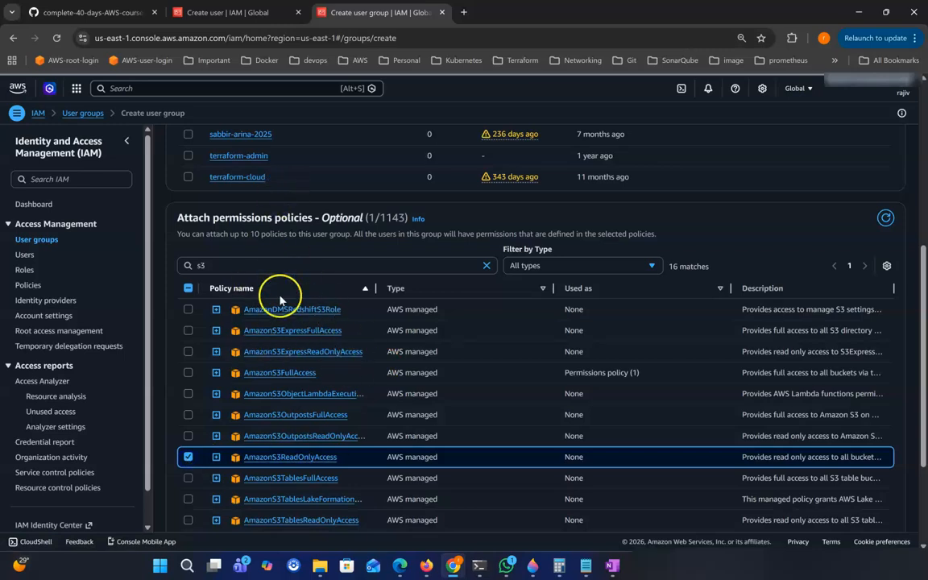
{"action": "scroll", "coordinate": [274, 342], "scroll_direction": "up", "scroll_amount": 1}
{"action": "scroll", "coordinate": [251, 427], "scroll_direction": "down", "scroll_amount": 1}
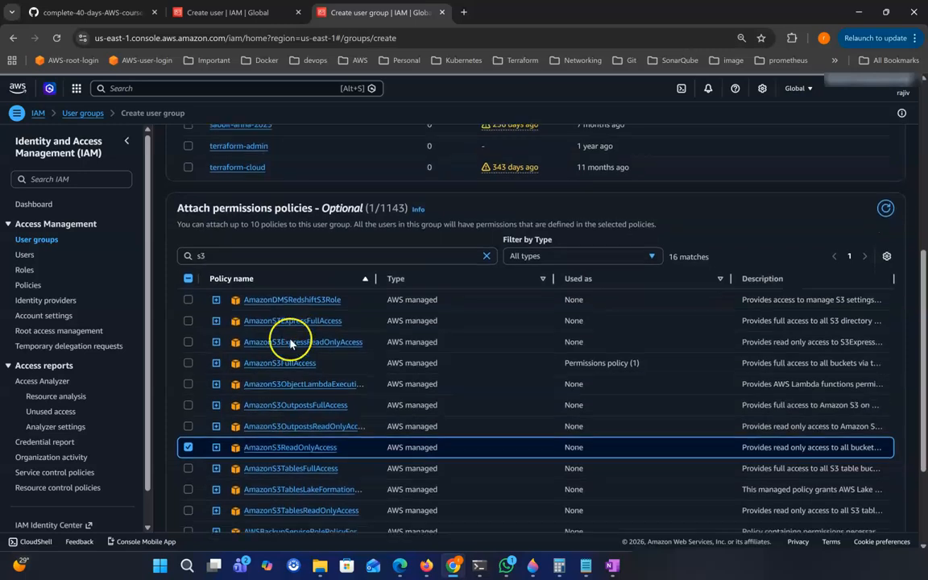
{"action": "scroll", "coordinate": [292, 346], "scroll_direction": "up", "scroll_amount": 1}
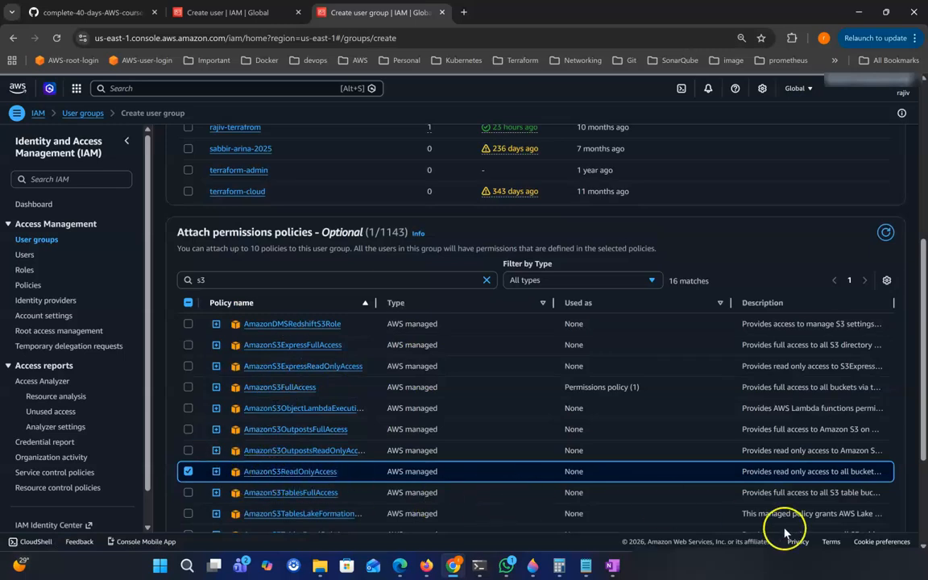
{"action": "scroll", "coordinate": [793, 520], "scroll_direction": "down", "scroll_amount": 3}
{"action": "scroll", "coordinate": [860, 501], "scroll_direction": "down", "scroll_amount": 1}
Create the test1 group, verify AmazonS3ReadOnlyAccess on its Permissions tab, then go to IAM Users.
{"action": "left_click", "coordinate": [868, 503]}
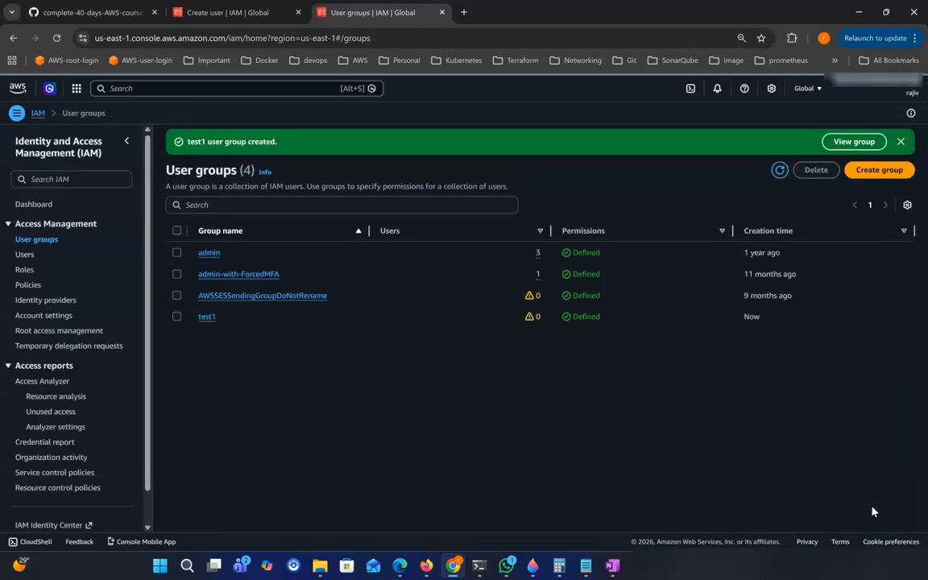
{"action": "left_click", "coordinate": [207, 316]}
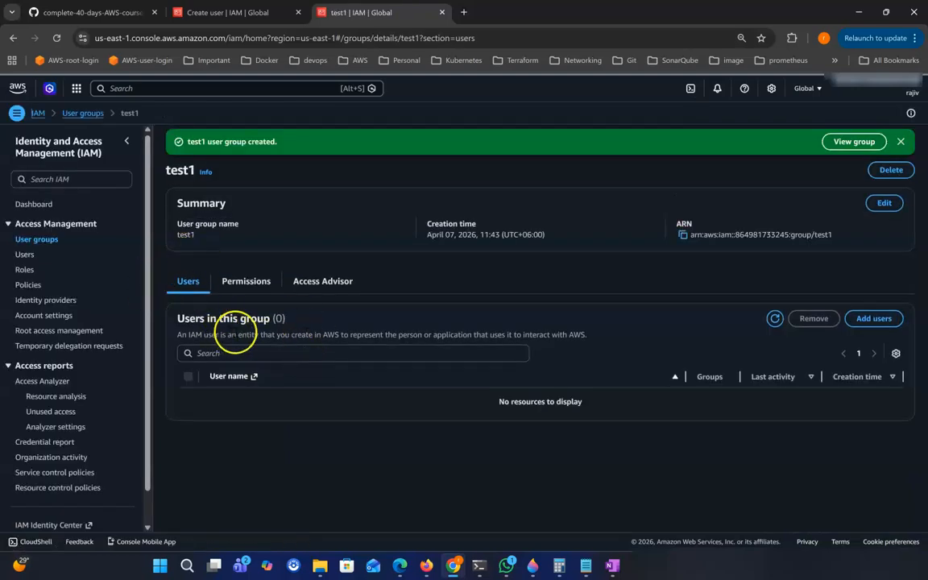
{"action": "left_click", "coordinate": [242, 285]}
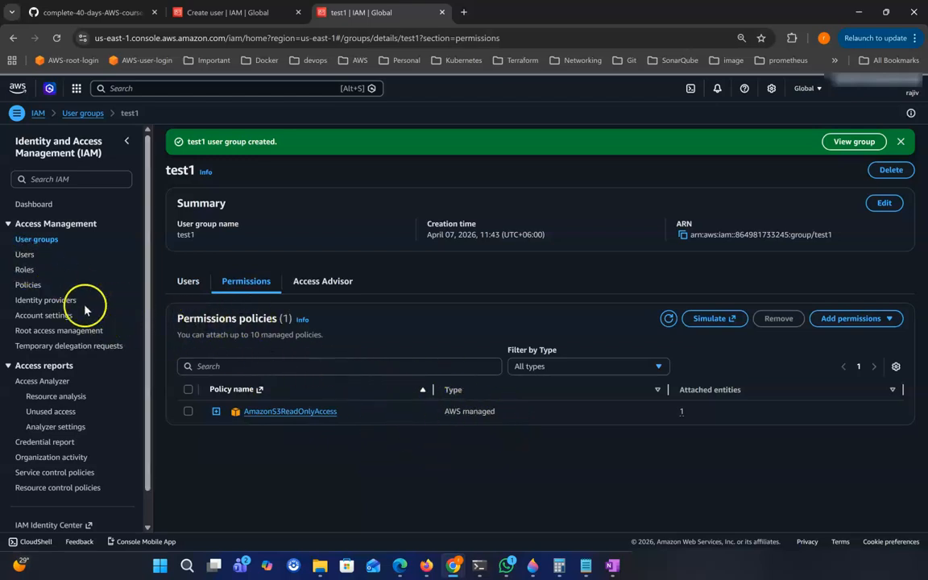
{"action": "left_click", "coordinate": [25, 254]}
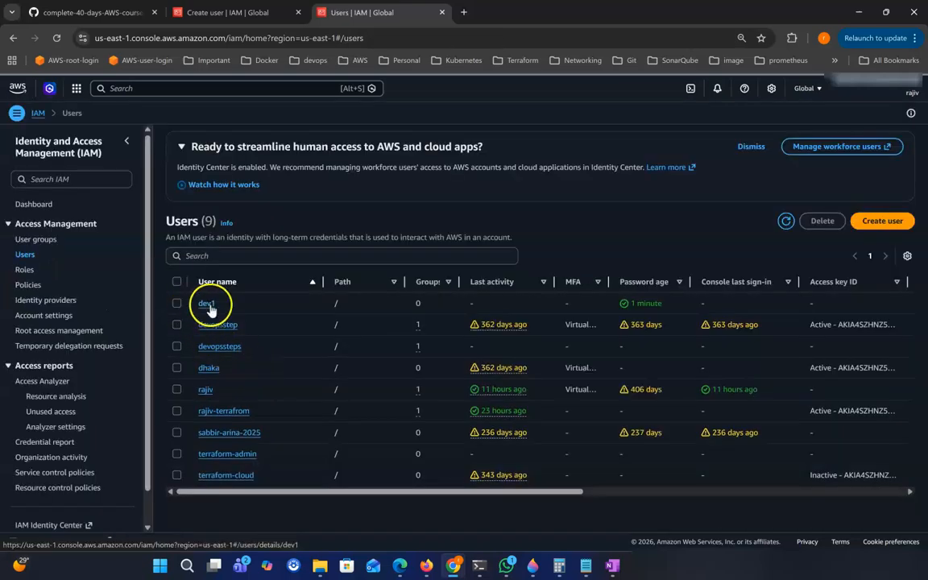
Add user dev1 to the test1 group from its Groups tab and dismiss the confirmation.
{"action": "left_click", "coordinate": [208, 306]}
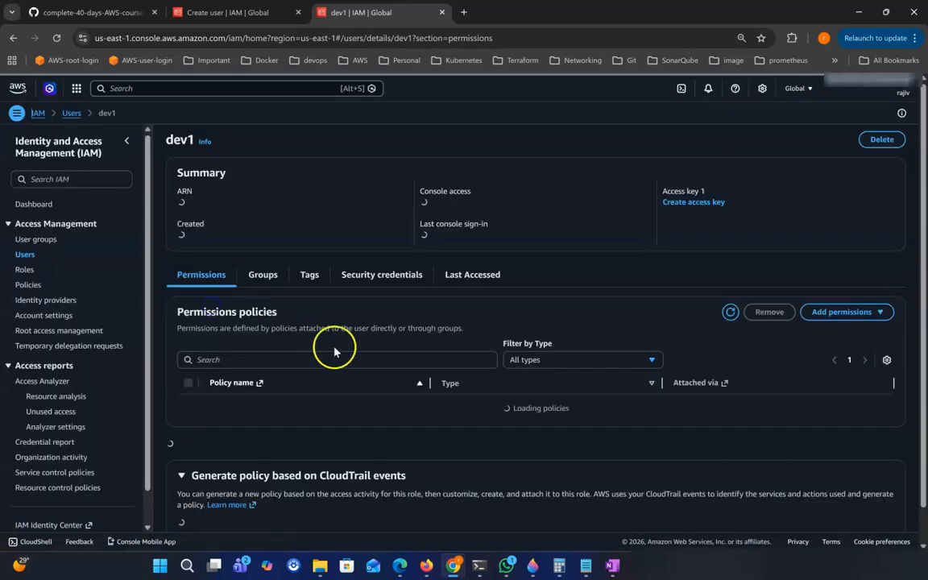
{"action": "left_click", "coordinate": [266, 278]}
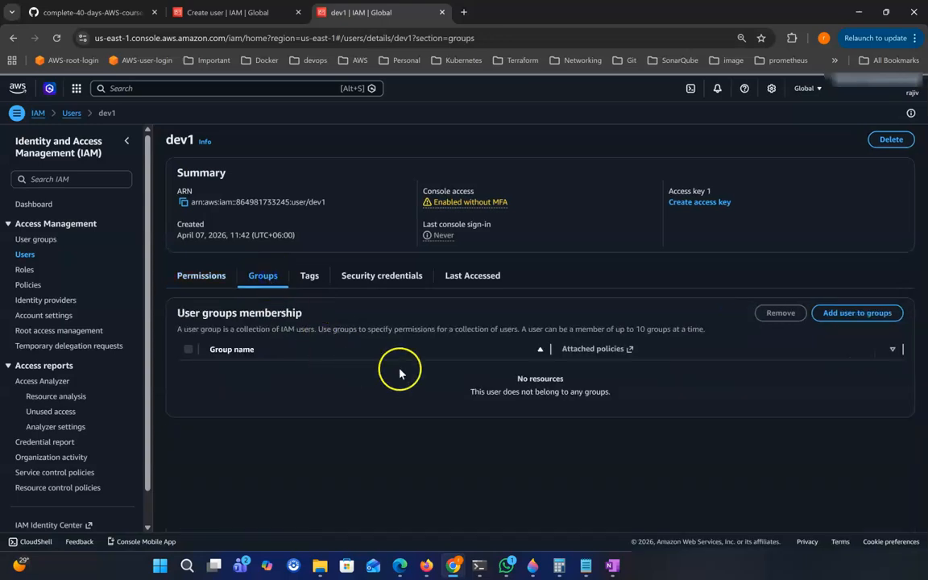
{"action": "left_click", "coordinate": [862, 318]}
{"action": "left_click", "coordinate": [46, 316]}
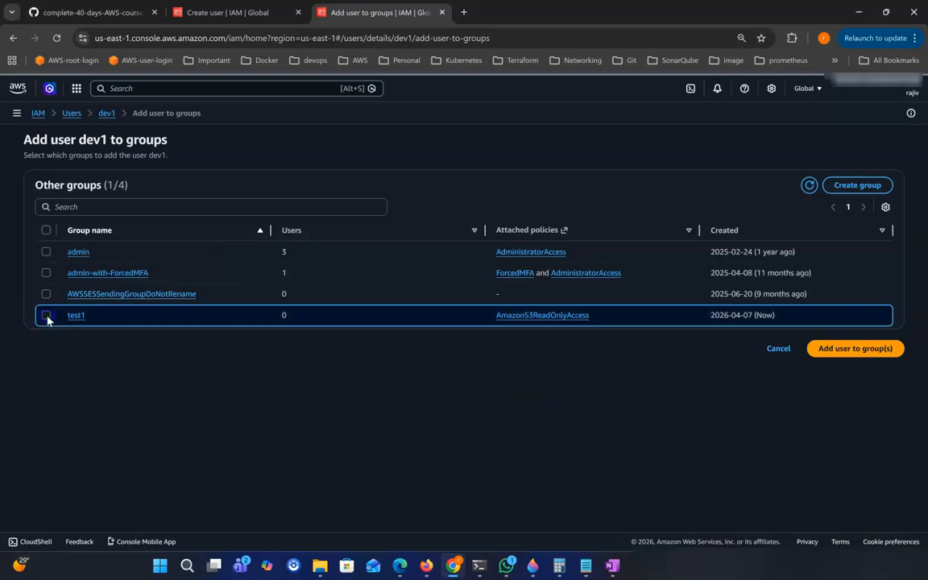
{"action": "left_click", "coordinate": [874, 354]}
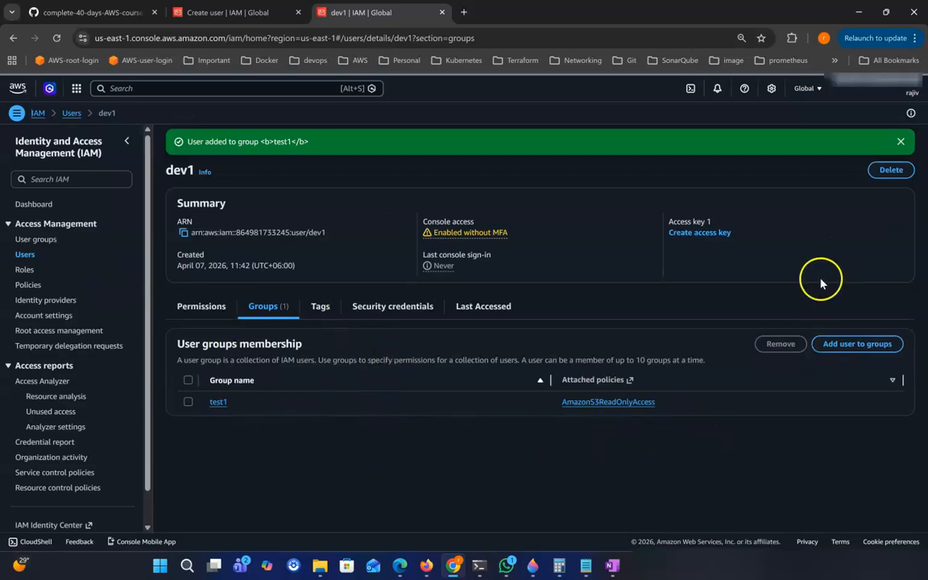
{"action": "left_click", "coordinate": [901, 142]}
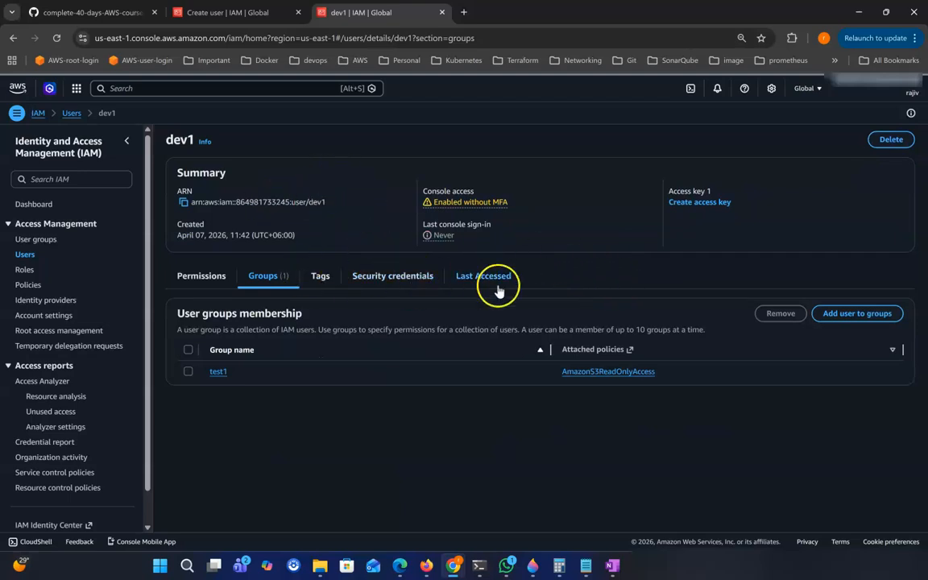
Copy the console sign-in URL and load it in a new incognito window.
{"action": "left_click", "coordinate": [253, 14]}
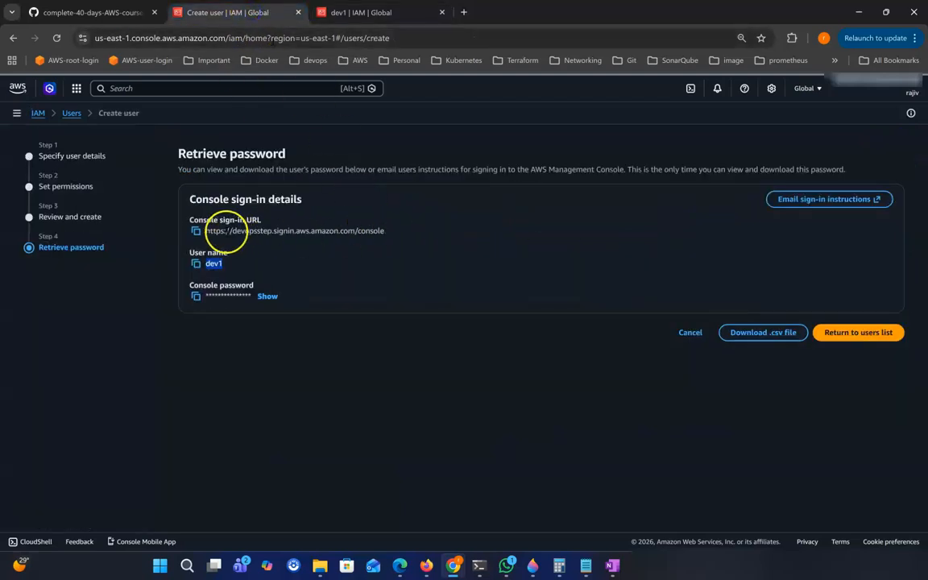
{"action": "left_click", "coordinate": [196, 230]}
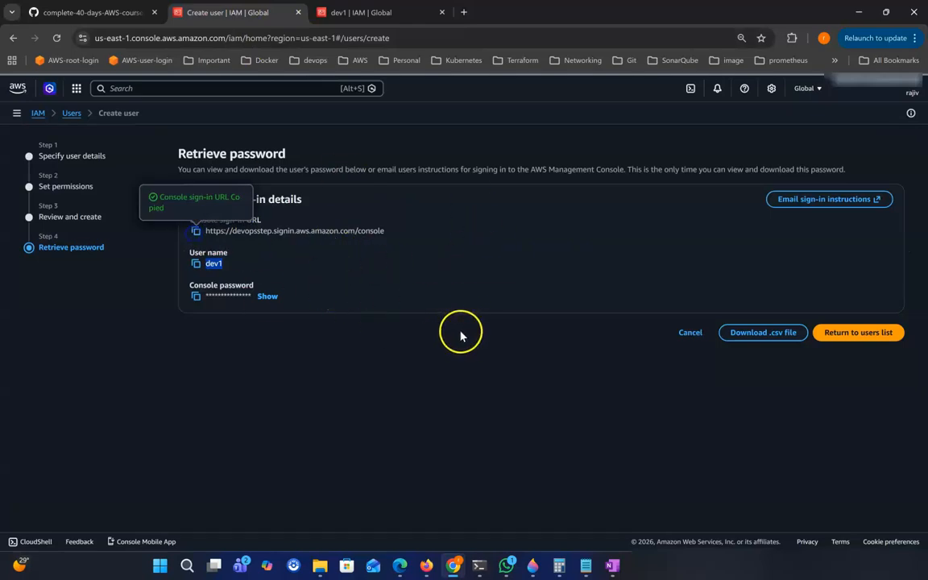
{"action": "key", "text": "alt+f"}
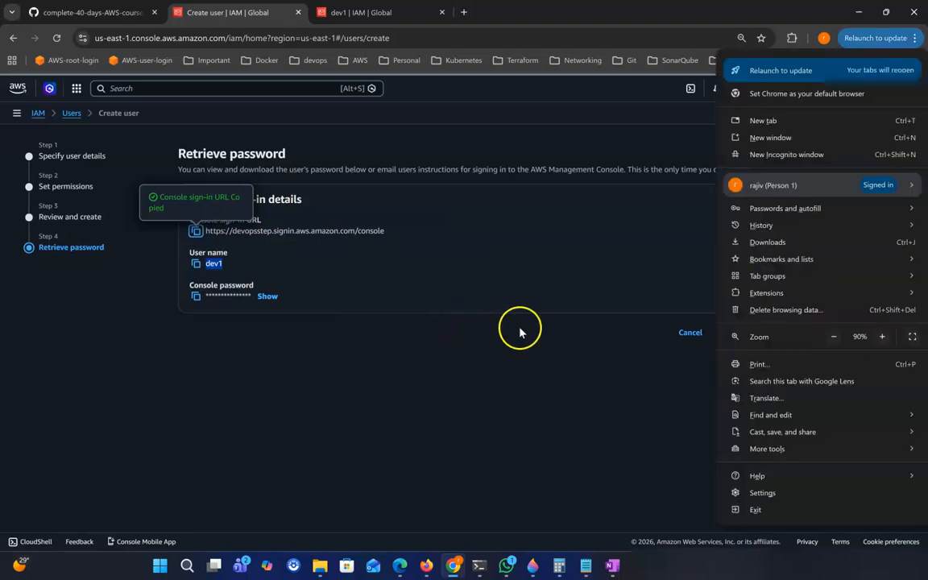
{"action": "left_click", "coordinate": [780, 155]}
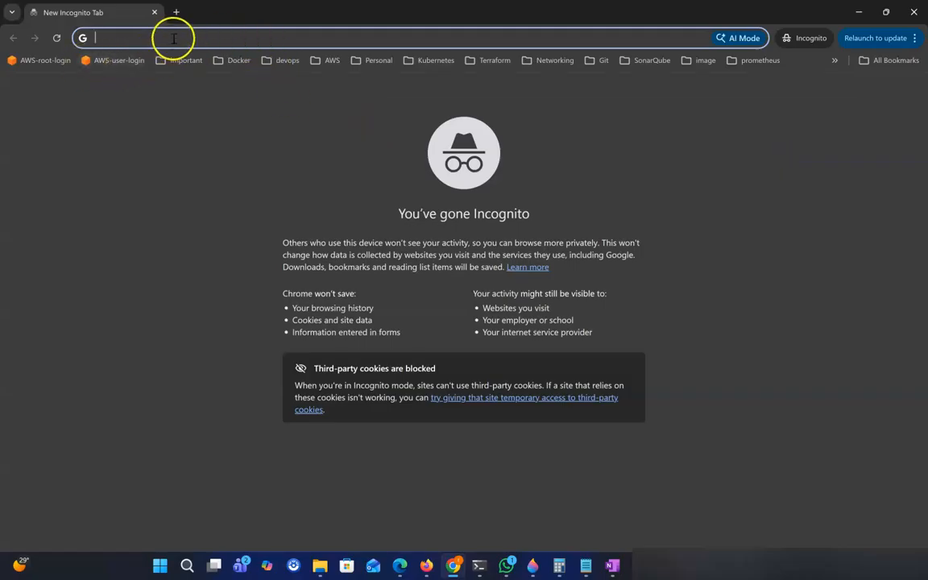
{"action": "key", "text": "ctrl+v"}
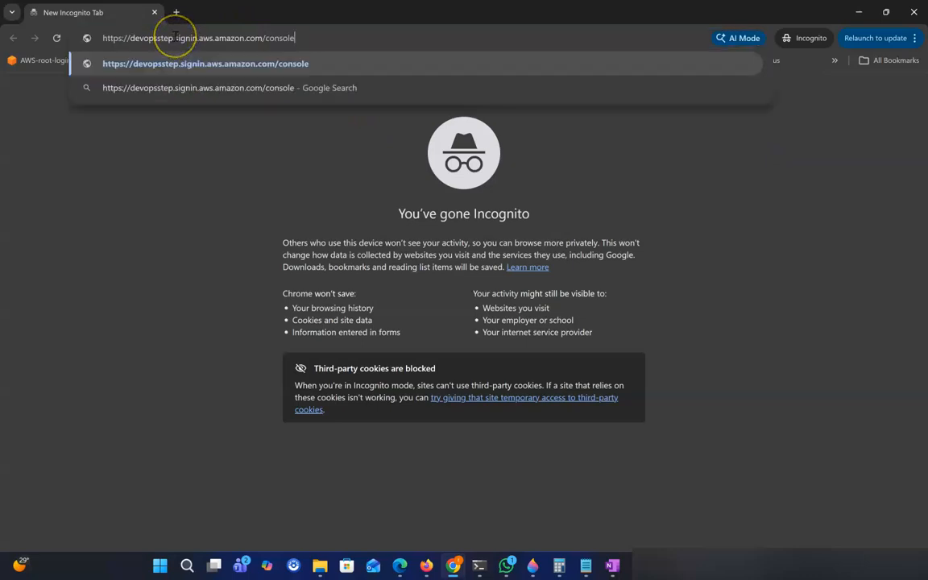
{"action": "key", "text": "Return"}
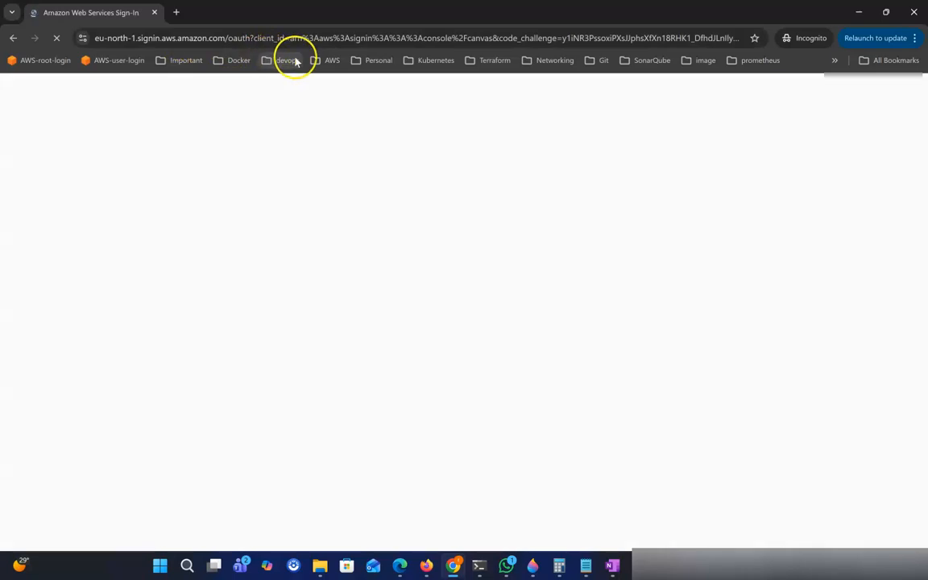
Sign in with username dev1 and its password.
{"action": "left_click", "coordinate": [250, 324]}
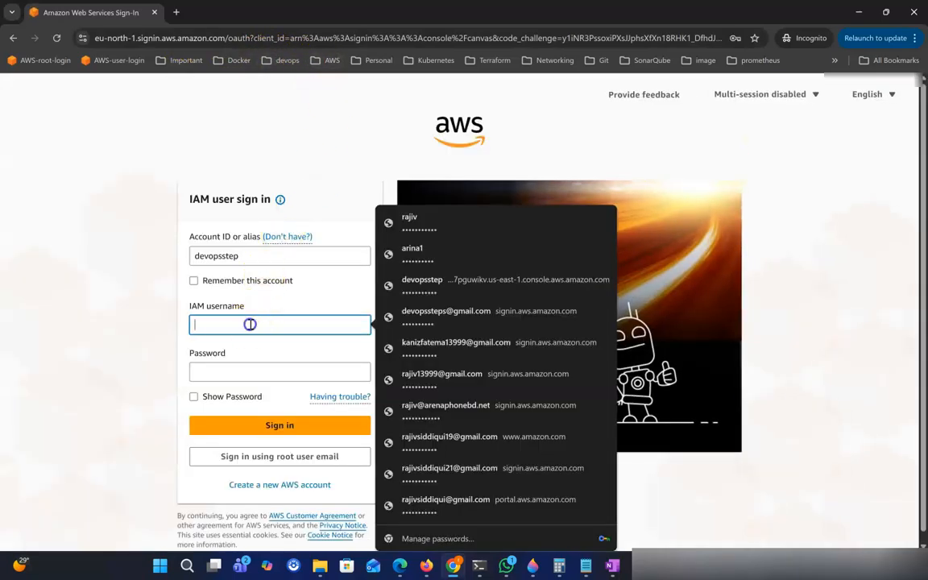
{"action": "type", "text": "dev1"}
{"action": "left_click", "coordinate": [263, 323]}
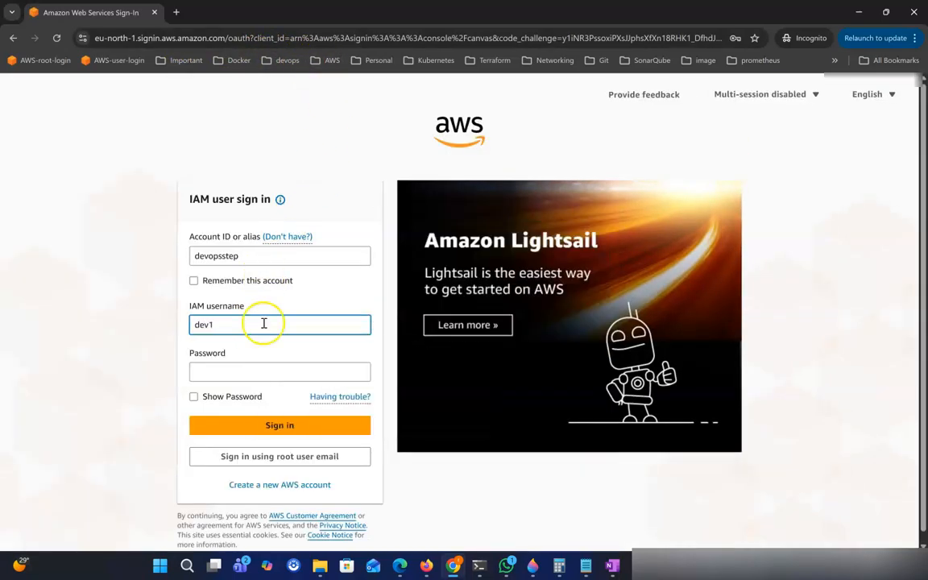
{"action": "left_click", "coordinate": [268, 372]}
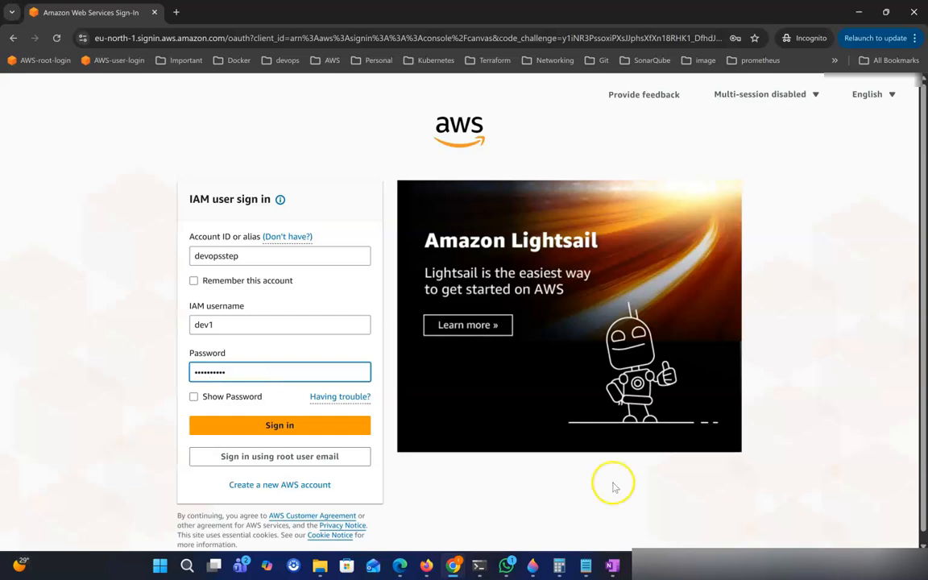
{"action": "left_click", "coordinate": [255, 425]}
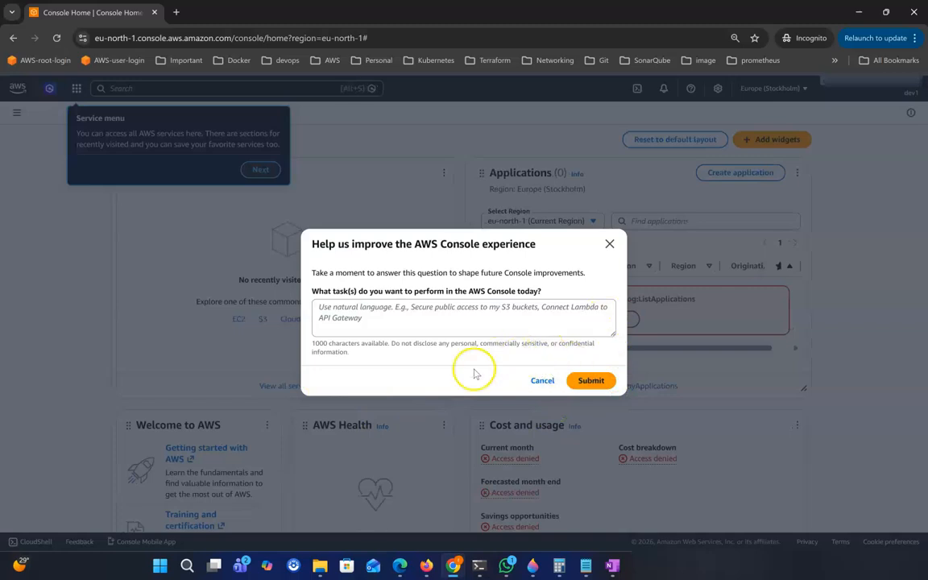
Dismiss the feedback survey and step through the console welcome tour.
{"action": "left_click", "coordinate": [542, 381]}
{"action": "scroll", "coordinate": [586, 439], "scroll_direction": "down", "scroll_amount": 2}
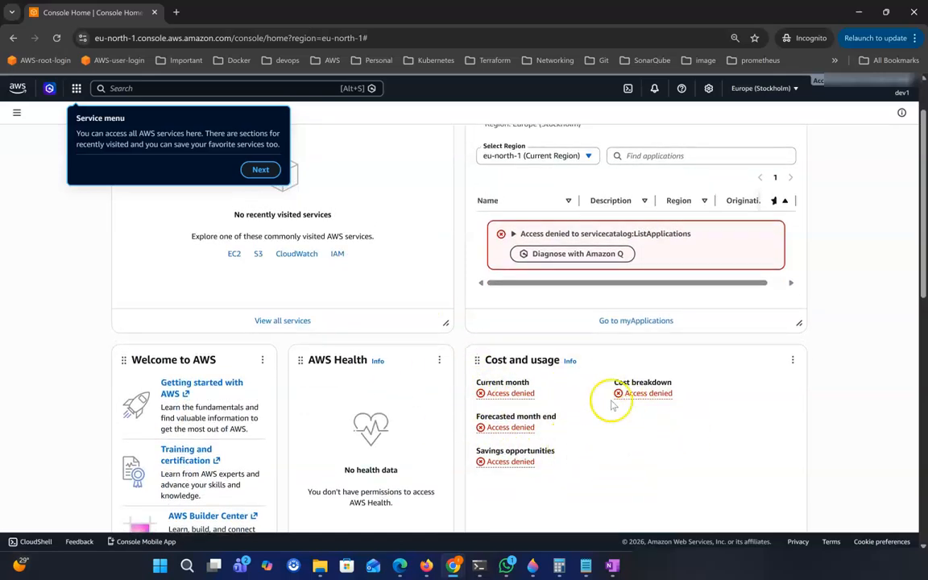
{"action": "scroll", "coordinate": [451, 314], "scroll_direction": "up", "scroll_amount": 2}
{"action": "left_click", "coordinate": [260, 170]}
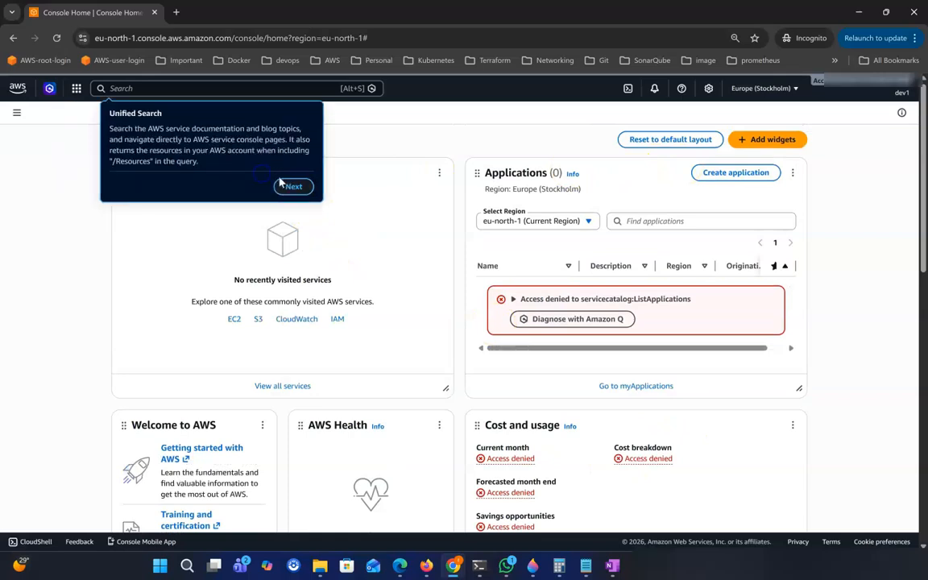
{"action": "left_click", "coordinate": [299, 185]}
{"action": "left_click", "coordinate": [891, 173]}
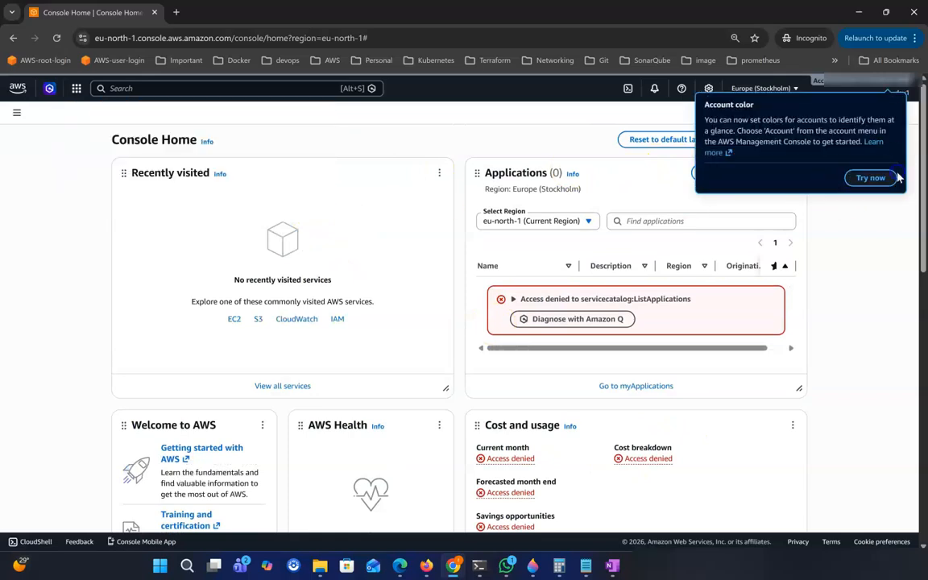
{"action": "left_click", "coordinate": [894, 177]}
Search Console Home for 's3' and open the S3 service in a new tab.
{"action": "left_click", "coordinate": [108, 16]}
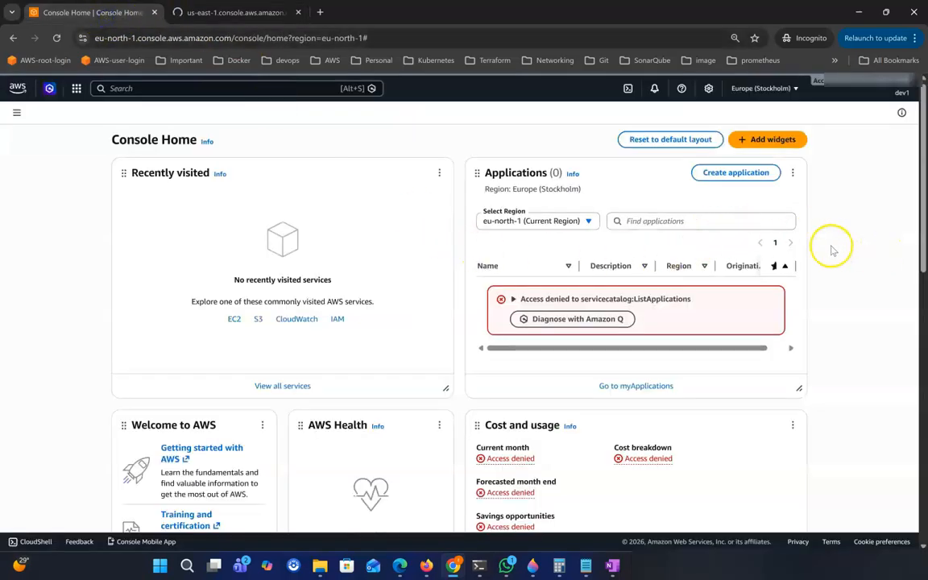
{"action": "left_click", "coordinate": [163, 90]}
{"action": "type", "text": "s"}
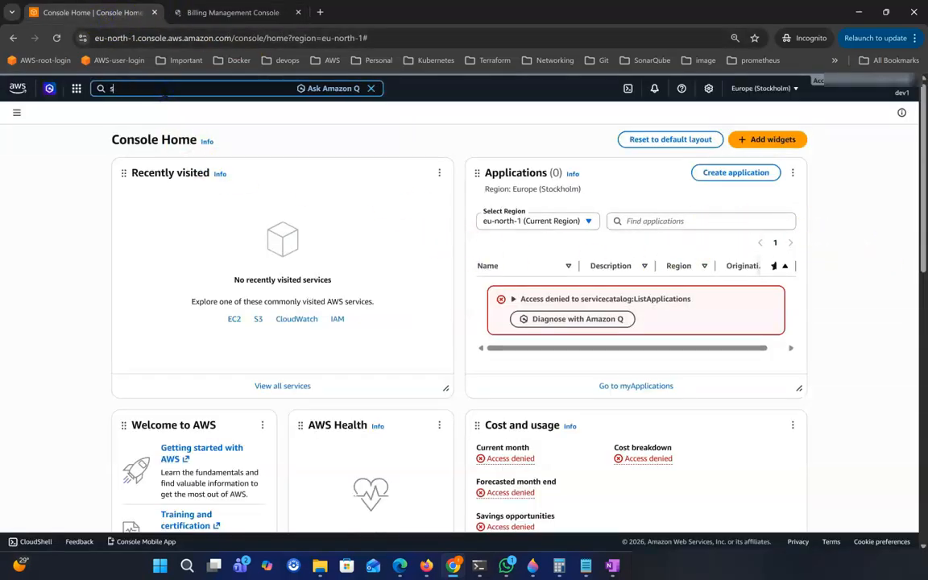
{"action": "type", "text": "3"}
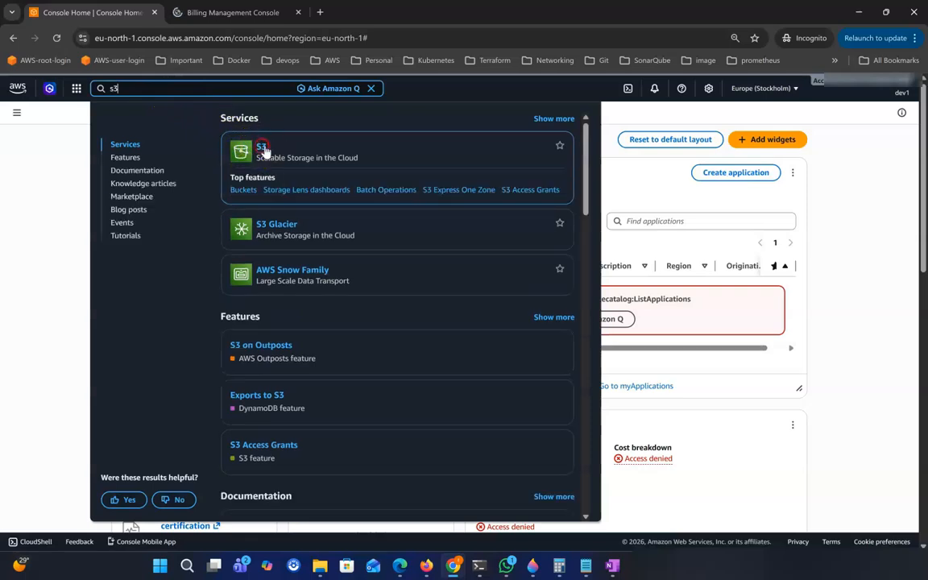
{"action": "right_click", "coordinate": [263, 149]}
{"action": "left_click", "coordinate": [302, 160]}
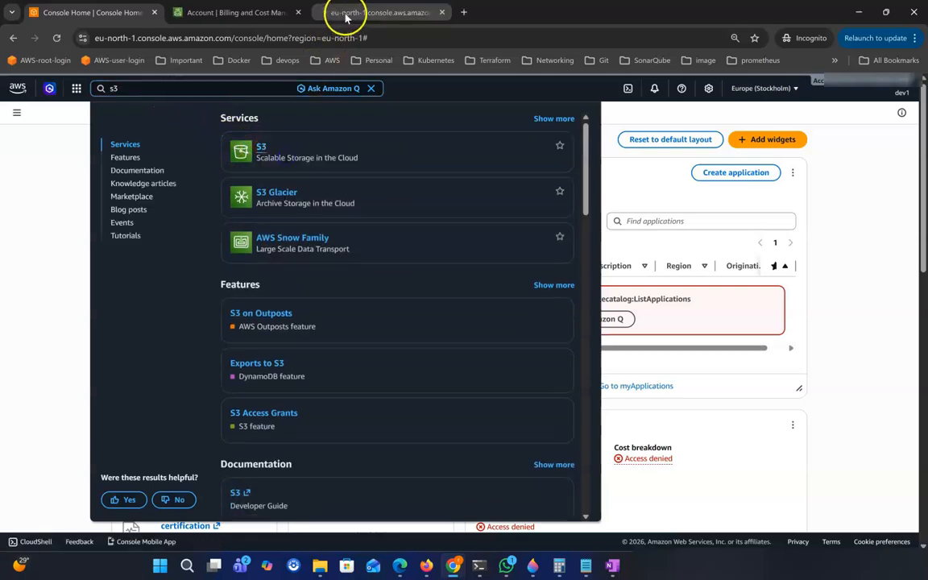
Switch to the Billing and Cost Management tab and close it.
{"action": "left_click", "coordinate": [264, 14]}
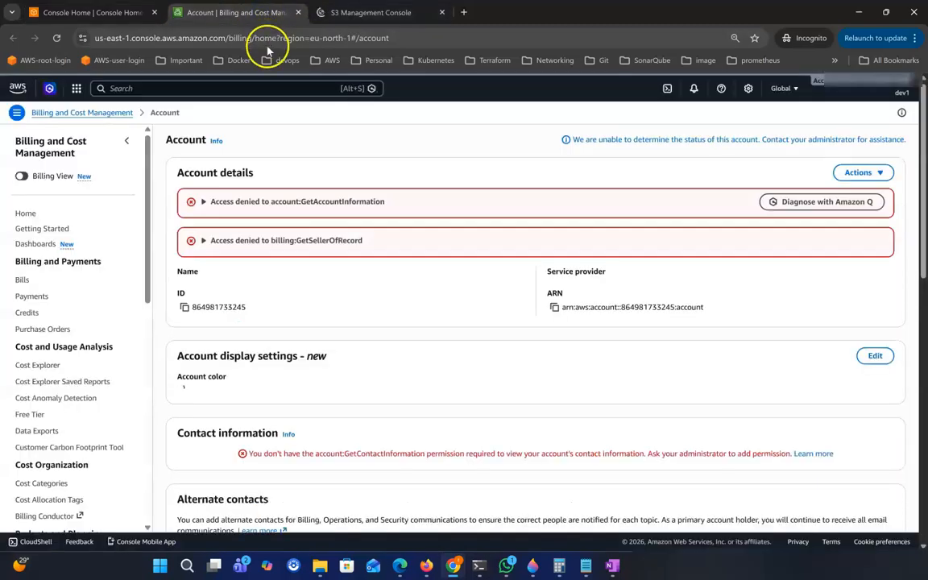
{"action": "left_click", "coordinate": [297, 14]}
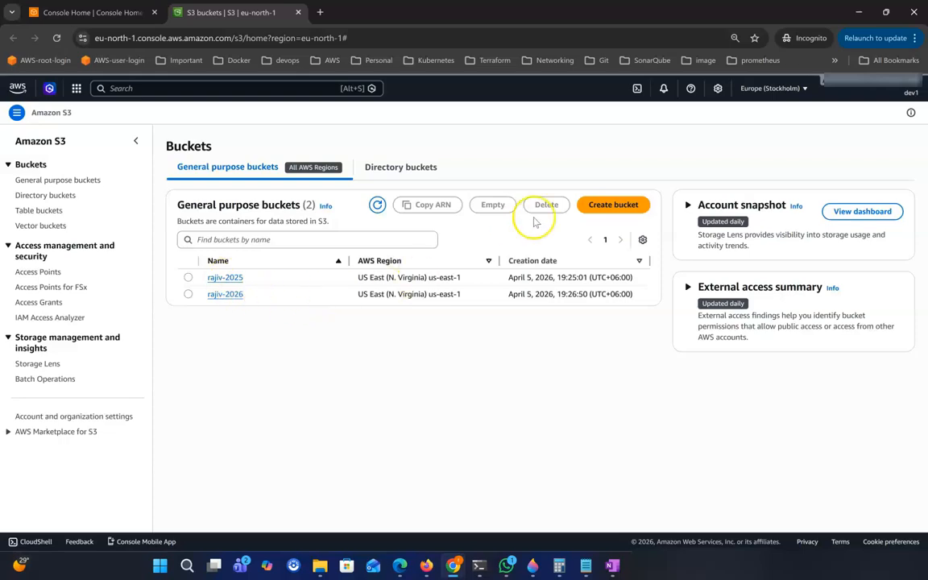
Attempt to create a new S3 bucket with a chosen bucket name.
{"action": "left_click", "coordinate": [613, 205]}
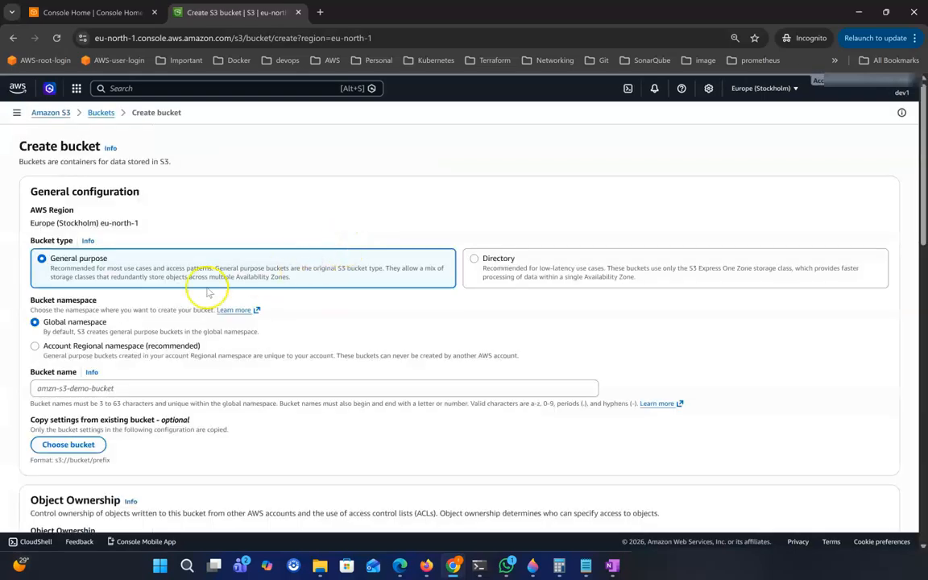
{"action": "scroll", "coordinate": [212, 226], "scroll_direction": "down", "scroll_amount": 2}
{"action": "left_click", "coordinate": [116, 268]}
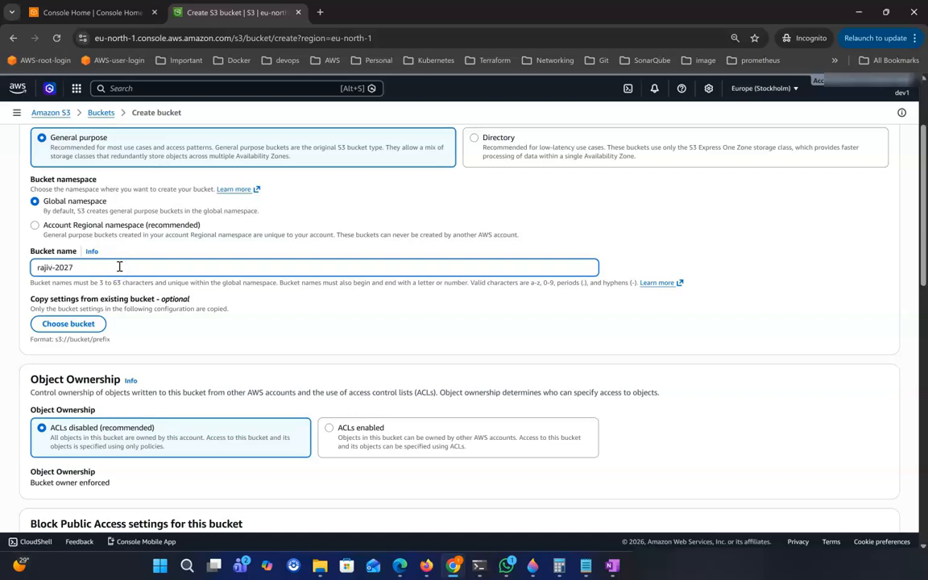
{"action": "scroll", "coordinate": [414, 348], "scroll_direction": "down", "scroll_amount": 15}
{"action": "left_click", "coordinate": [868, 501]}
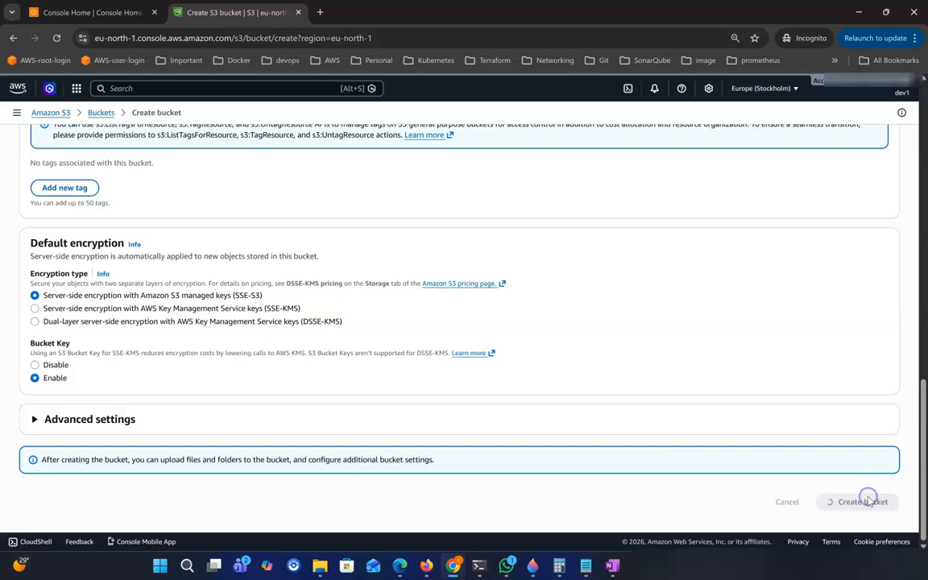
Check the missing s3:CreateBucket permission error, then return to Console Home.
{"action": "scroll", "coordinate": [229, 417], "scroll_direction": "down", "scroll_amount": 2}
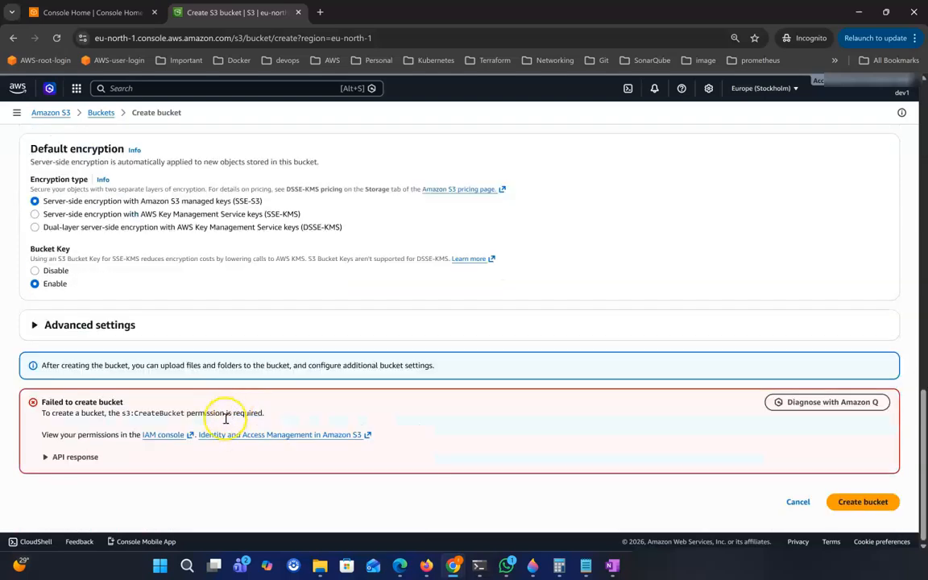
{"action": "left_click_drag", "start_coordinate": [36, 403], "coordinate": [142, 452]}
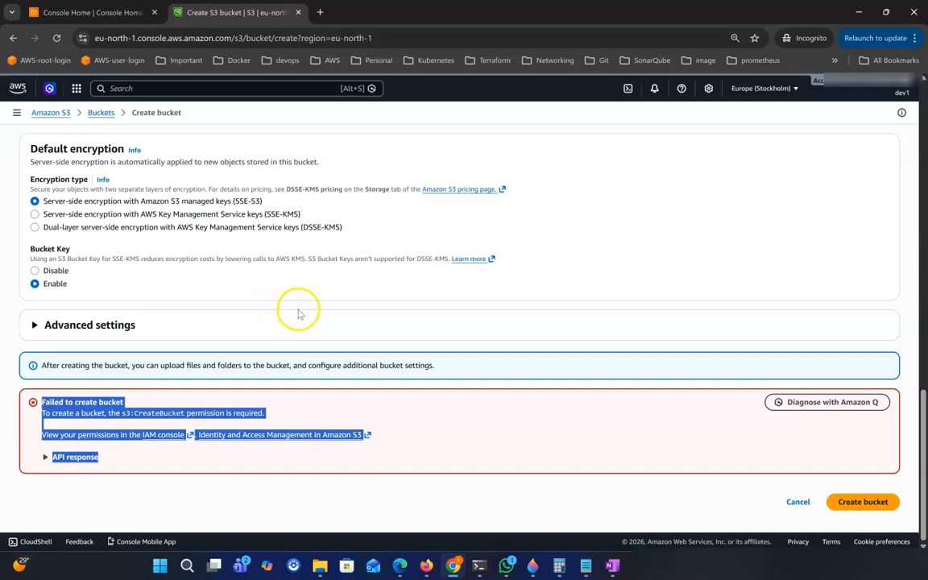
{"action": "scroll", "coordinate": [342, 211], "scroll_direction": "up", "scroll_amount": 6}
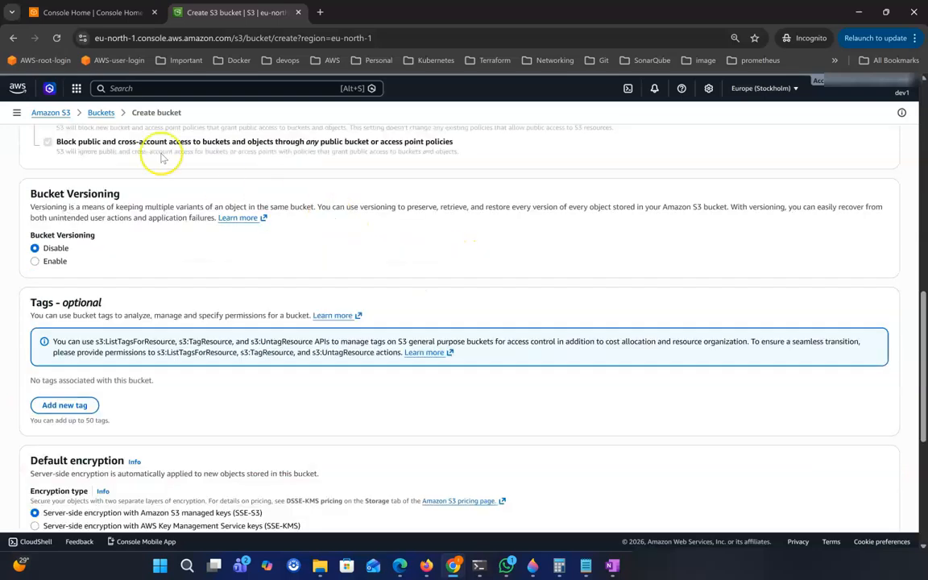
{"action": "scroll", "coordinate": [147, 148], "scroll_direction": "up", "scroll_amount": 2}
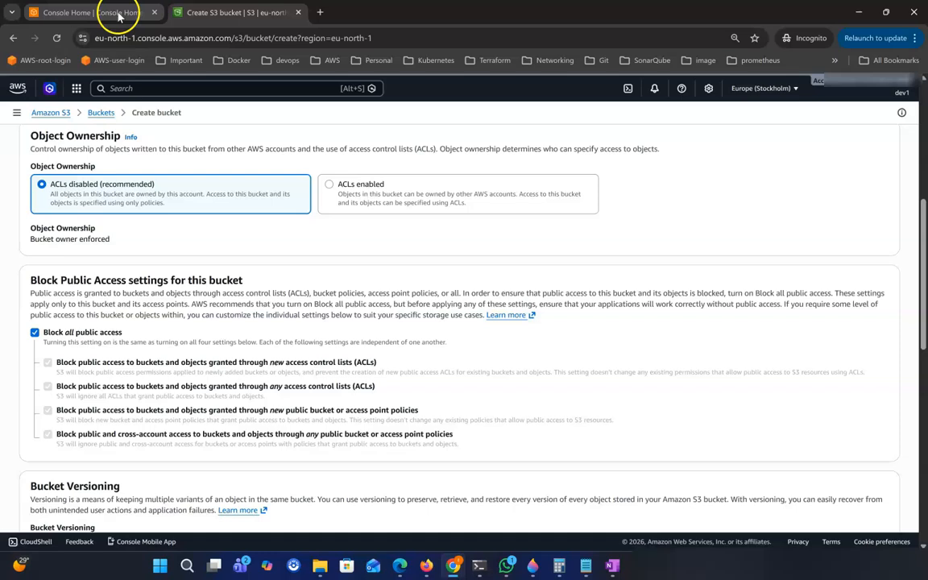
{"action": "left_click", "coordinate": [117, 14]}
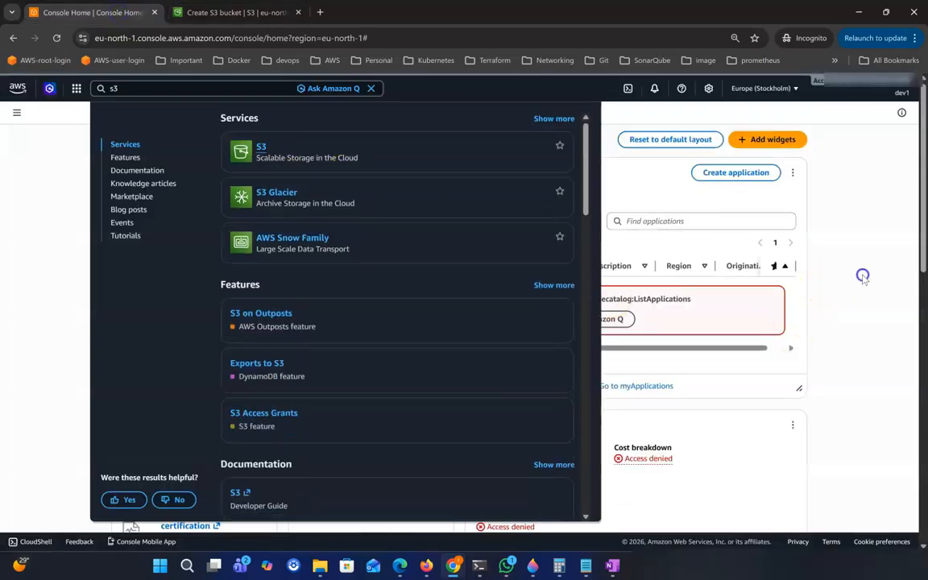
{"action": "left_click", "coordinate": [862, 276]}
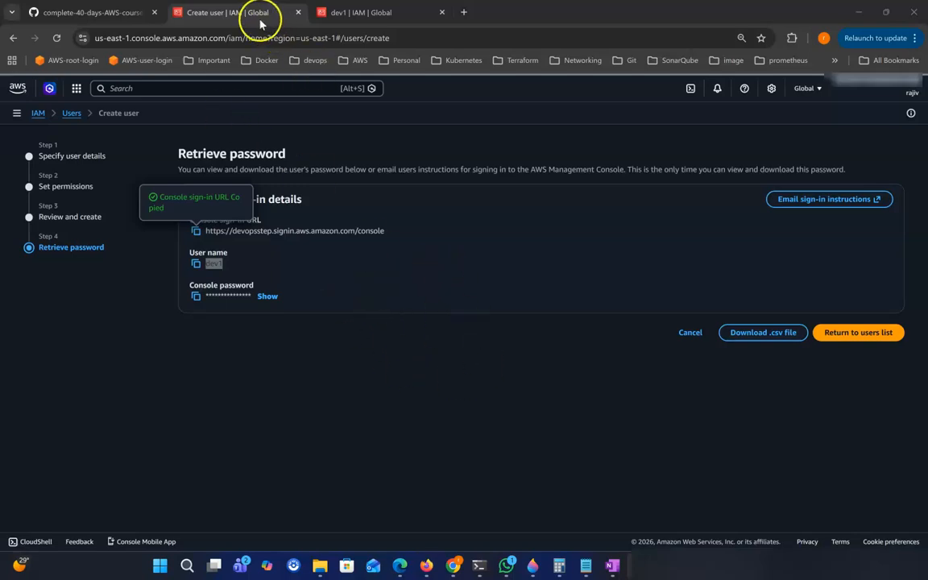
Copy the Day-03 EC2 Read-Only policy JSON allowing ec2:Describe* and ec2:Get*.
{"action": "left_click", "coordinate": [95, 13]}
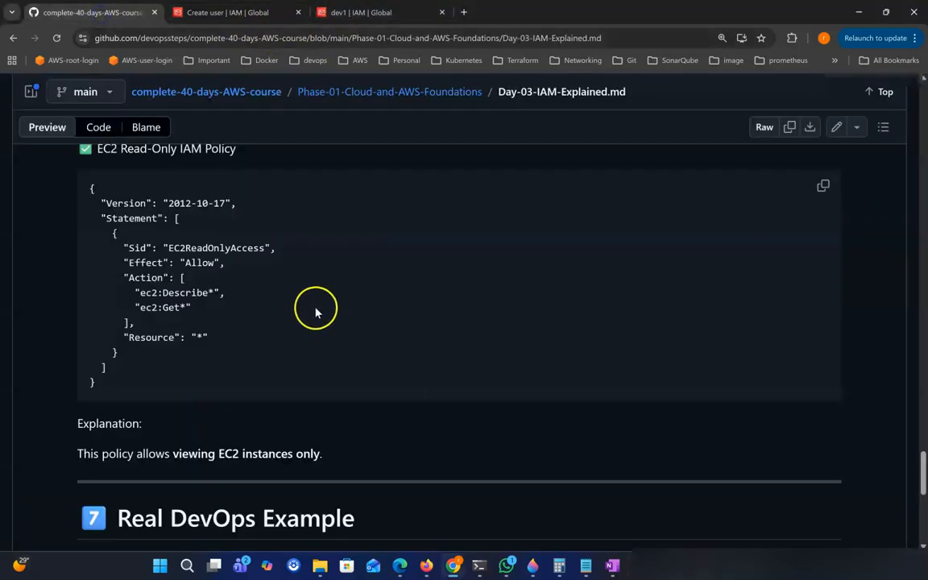
{"action": "scroll", "coordinate": [323, 298], "scroll_direction": "up", "scroll_amount": 1}
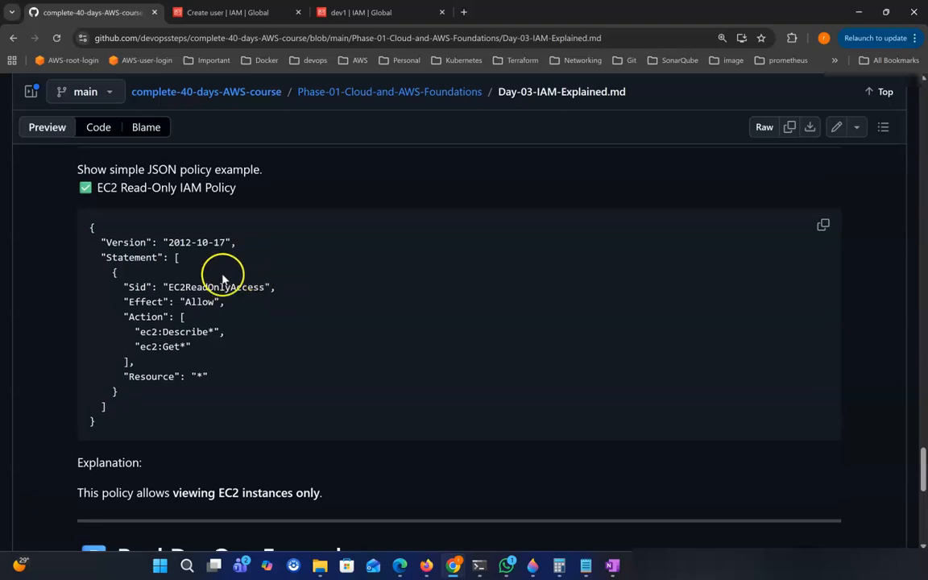
{"action": "left_click_drag", "start_coordinate": [91, 240], "coordinate": [148, 327]}
{"action": "left_click", "coordinate": [237, 352]}
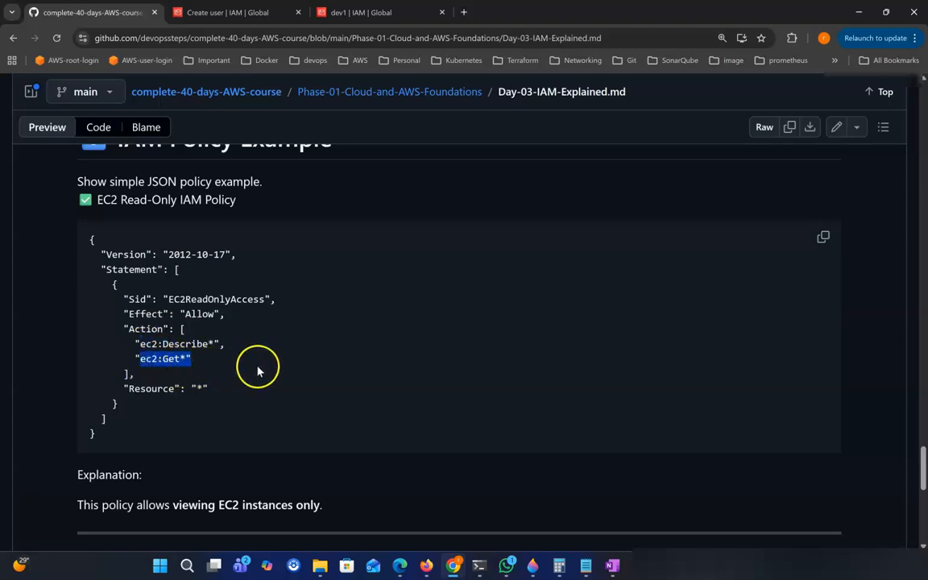
{"action": "left_click_drag", "start_coordinate": [140, 344], "coordinate": [224, 345]}
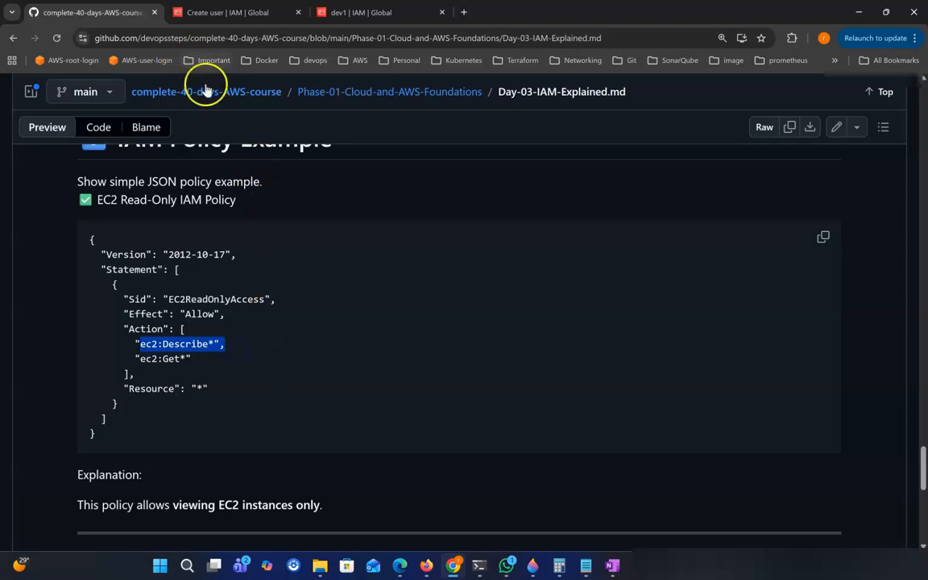
{"action": "left_click", "coordinate": [268, 365]}
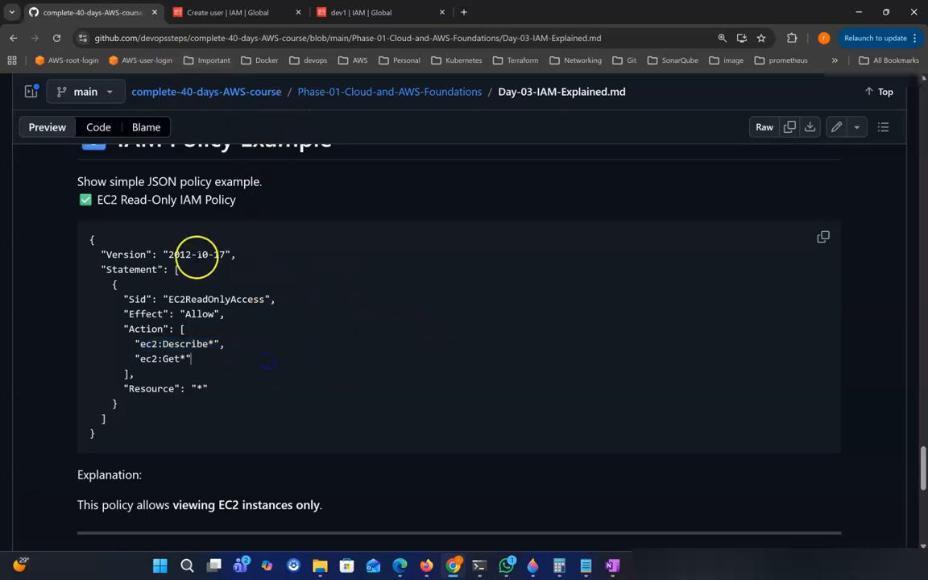
{"action": "left_click", "coordinate": [823, 239]}
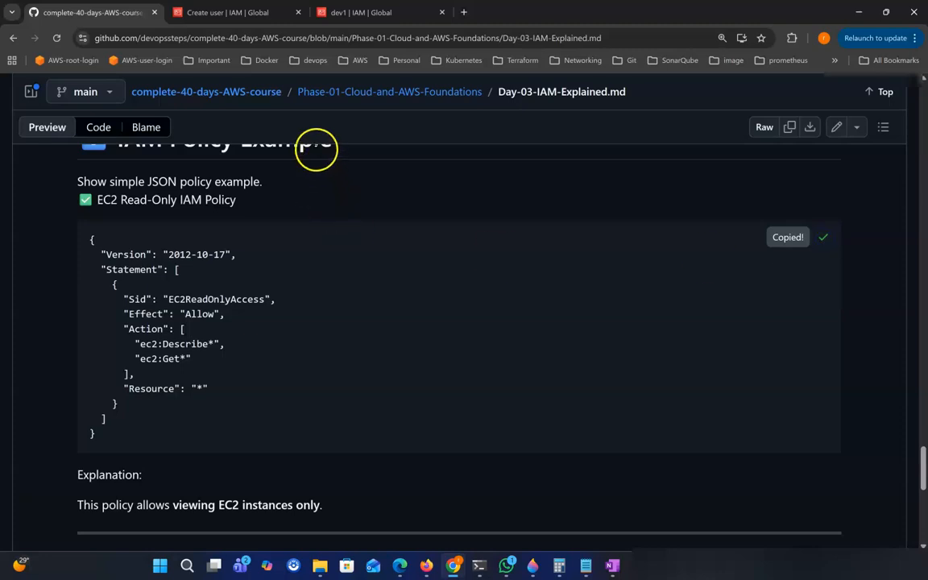
{"action": "left_click", "coordinate": [231, 12]}
Start a new IAM policy under Policies and switch its editor to JSON.
{"action": "left_click", "coordinate": [354, 12]}
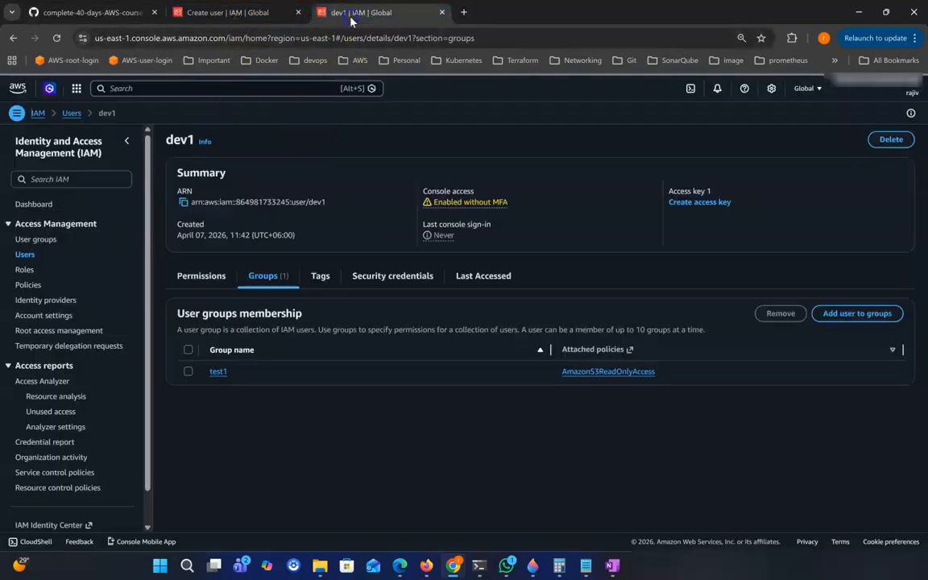
{"action": "left_click", "coordinate": [29, 285]}
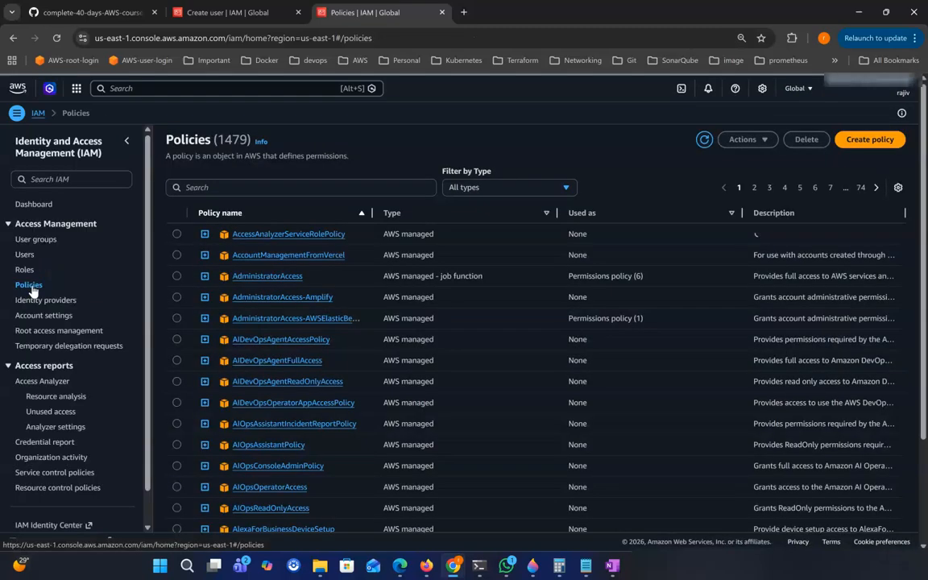
{"action": "left_click", "coordinate": [870, 140]}
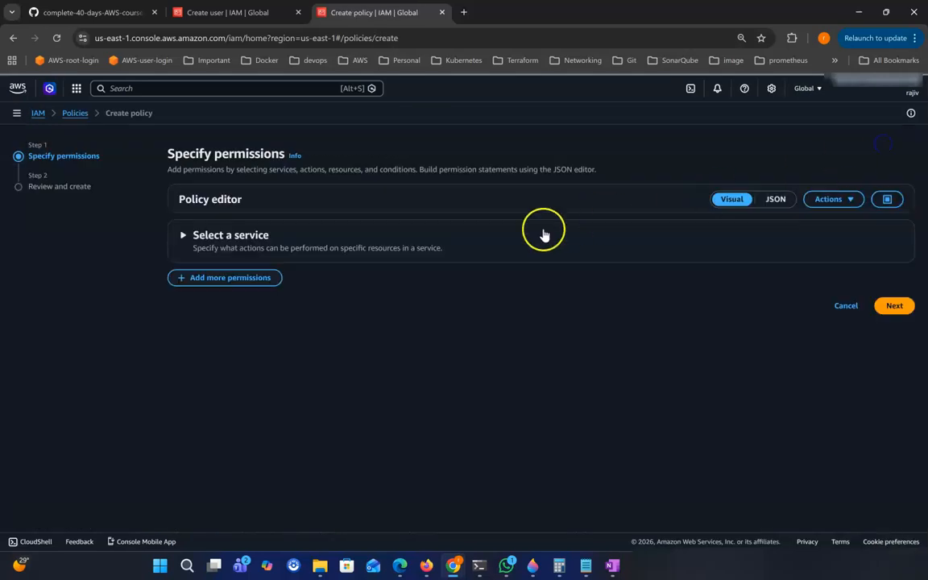
{"action": "left_click", "coordinate": [543, 234]}
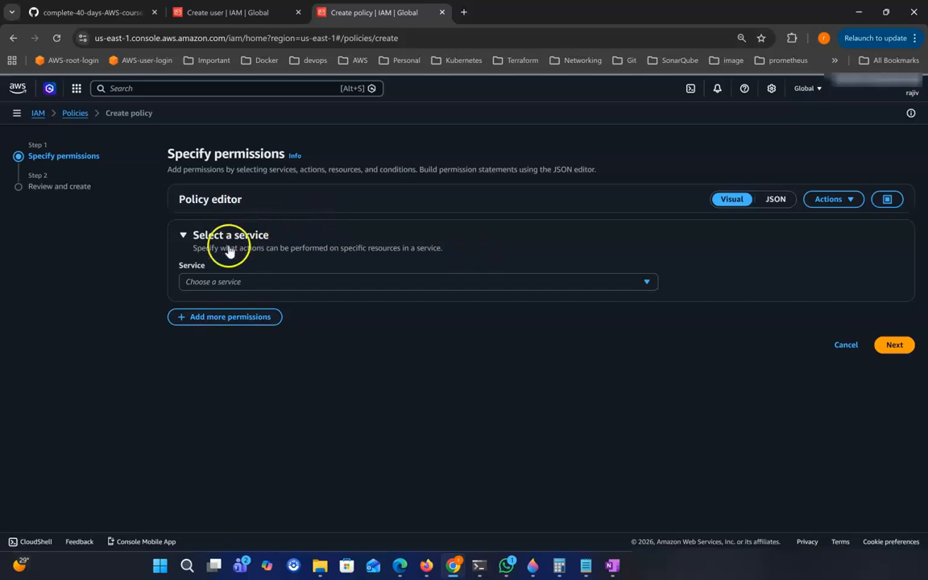
{"action": "left_click", "coordinate": [776, 201]}
Replace the editor contents with the copied EC2ReadOnlyAccess policy allowing ec2:Describe* and ec2:Get*.
{"action": "left_click", "coordinate": [257, 346]}
{"action": "key", "text": "ctrl+a"}
{"action": "key", "text": "ctrl+v"}
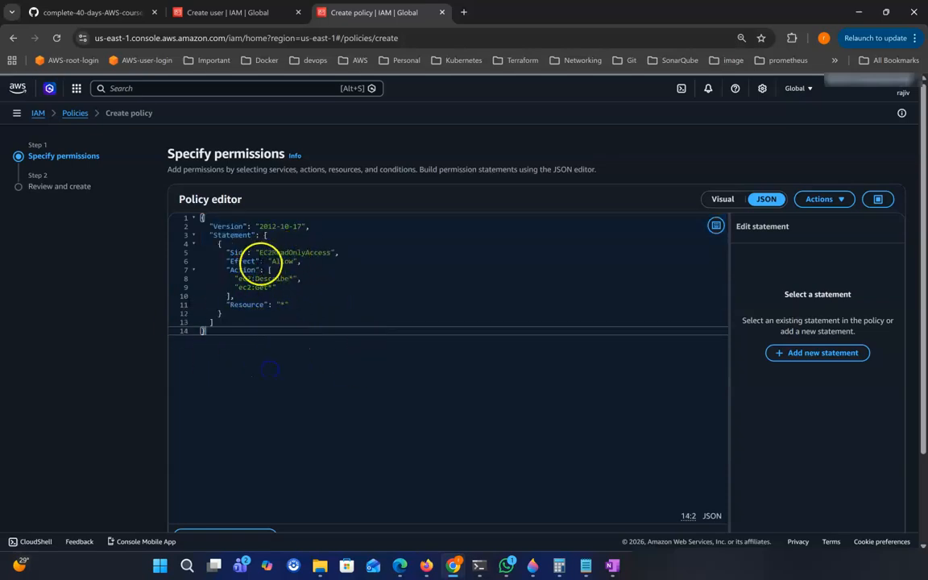
{"action": "left_click", "coordinate": [281, 261]}
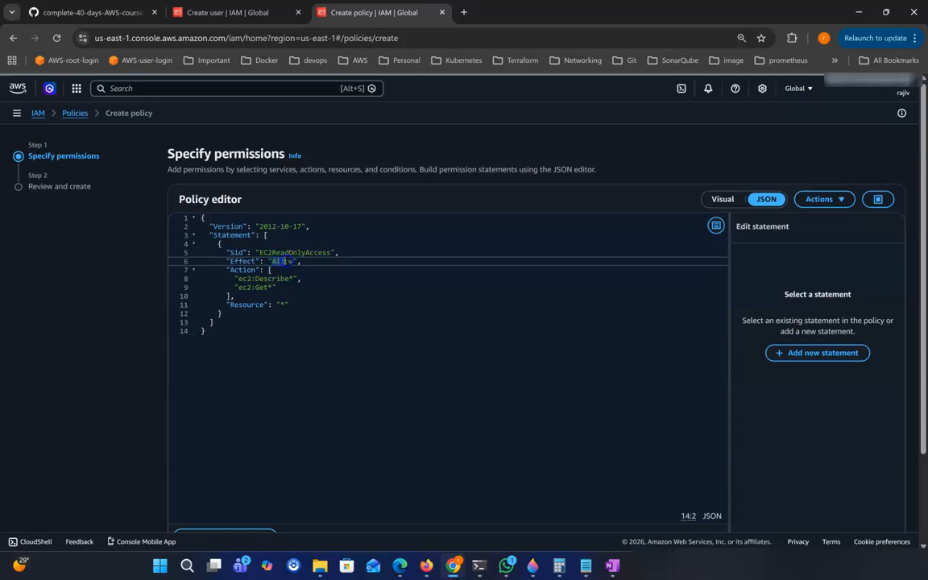
{"action": "left_click_drag", "start_coordinate": [239, 277], "coordinate": [294, 278]}
{"action": "left_click", "coordinate": [252, 287]}
{"action": "left_click", "coordinate": [290, 352]}
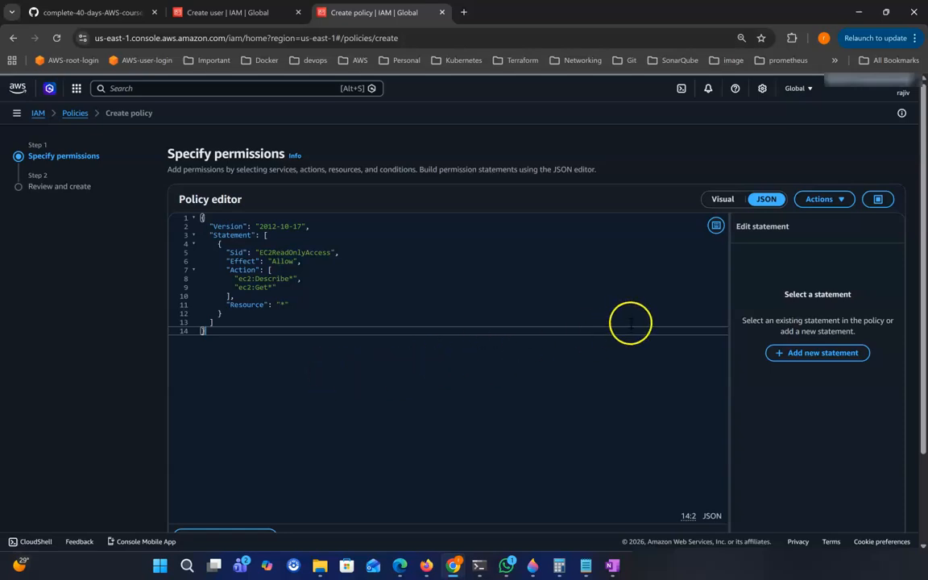
Review the EC2 statement in the visual editor: 209/215 List and 48/52 Read actions allowed.
{"action": "left_click", "coordinate": [722, 201]}
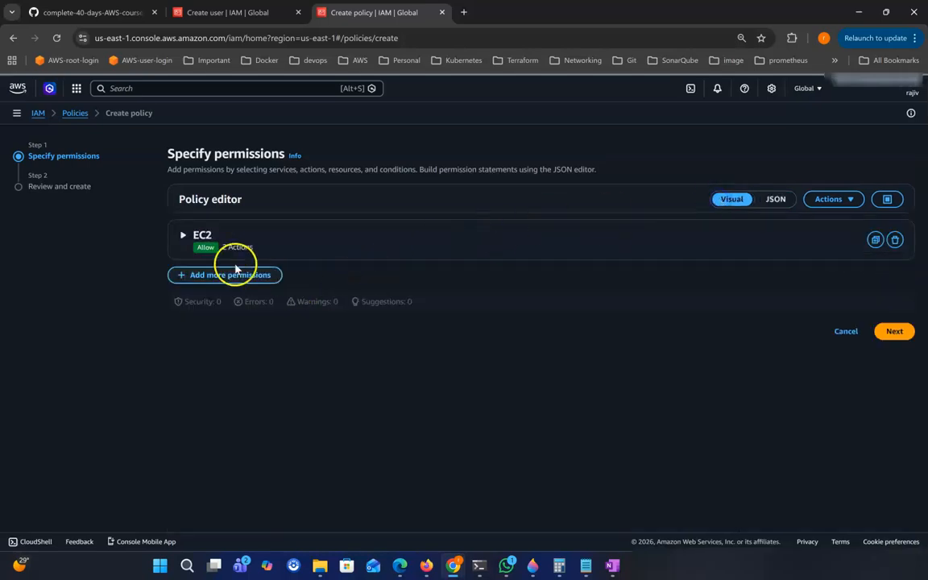
{"action": "left_click", "coordinate": [184, 237]}
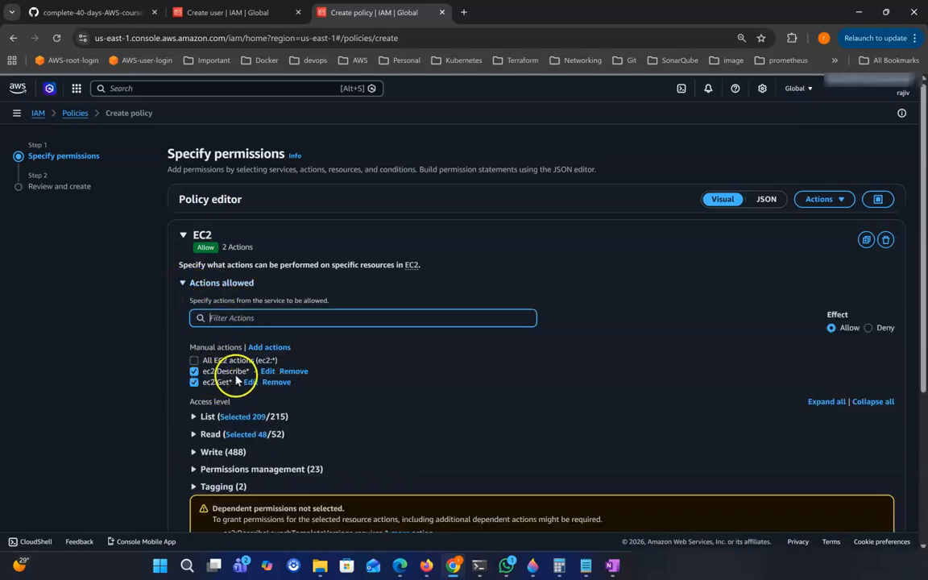
{"action": "scroll", "coordinate": [205, 409], "scroll_direction": "down", "scroll_amount": 1}
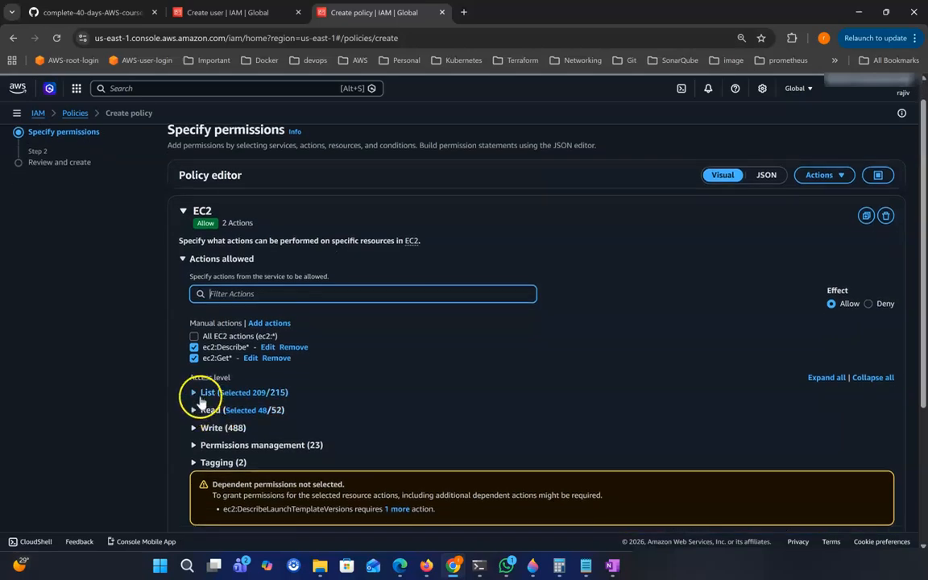
{"action": "left_click", "coordinate": [194, 393]}
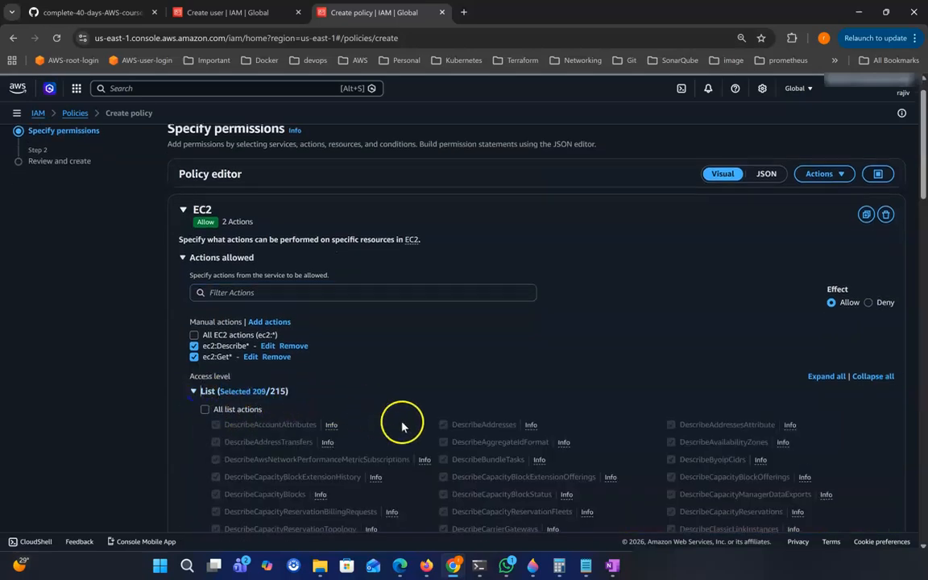
{"action": "scroll", "coordinate": [426, 403], "scroll_direction": "down", "scroll_amount": 2}
{"action": "scroll", "coordinate": [369, 431], "scroll_direction": "down", "scroll_amount": 4}
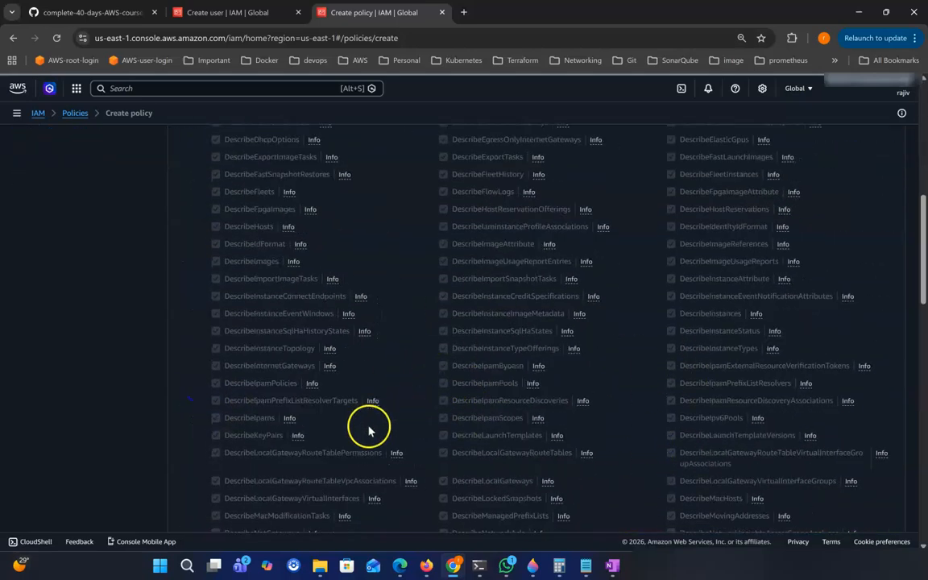
{"action": "scroll", "coordinate": [362, 439], "scroll_direction": "down", "scroll_amount": 10}
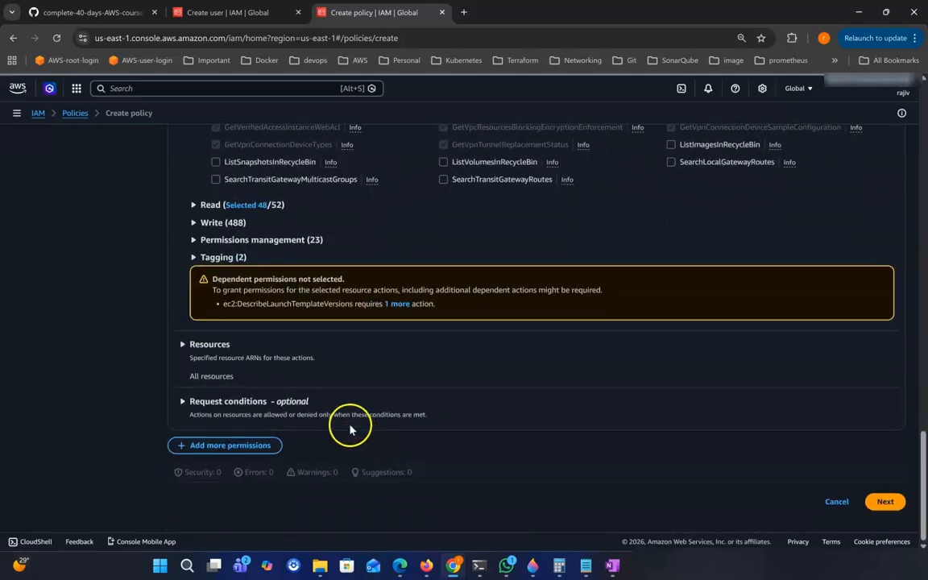
{"action": "left_click", "coordinate": [195, 205]}
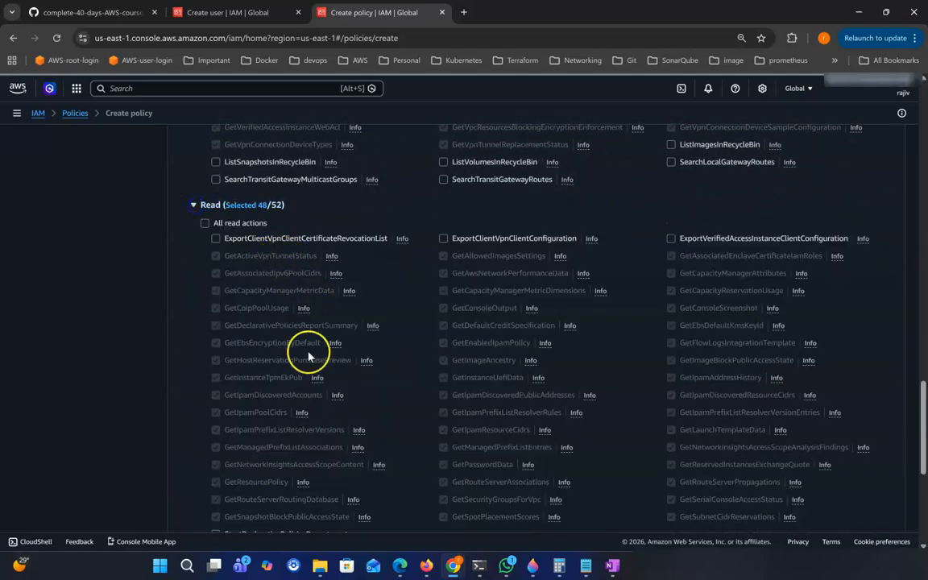
{"action": "scroll", "coordinate": [427, 322], "scroll_direction": "up", "scroll_amount": 15}
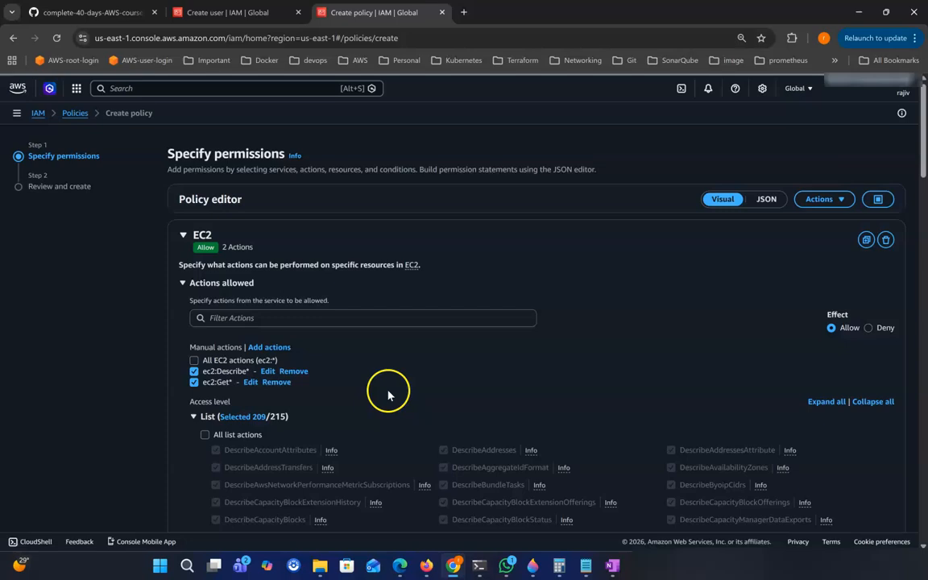
{"action": "scroll", "coordinate": [590, 342], "scroll_direction": "down", "scroll_amount": 15}
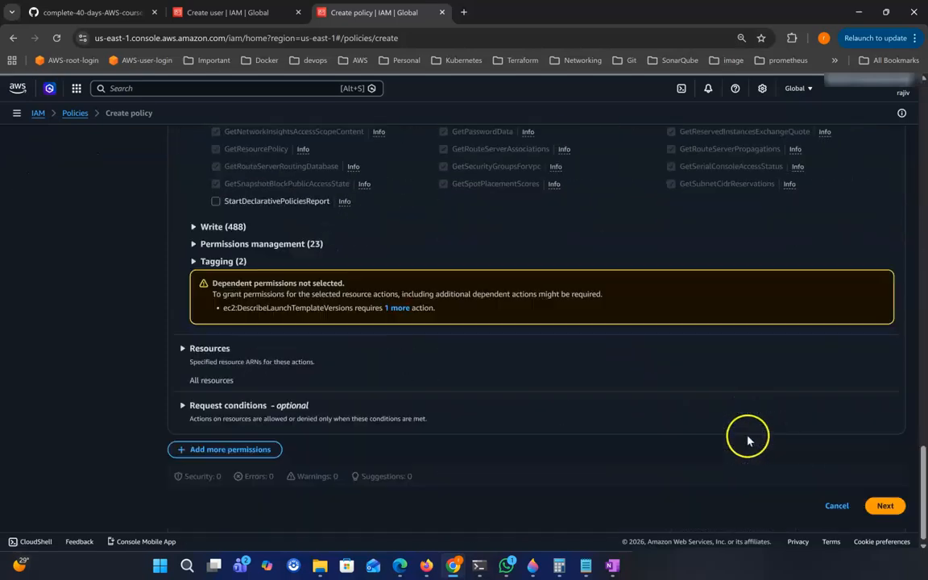
Name the EC2 list-and-read policy test-2026 and create it.
{"action": "left_click", "coordinate": [886, 503]}
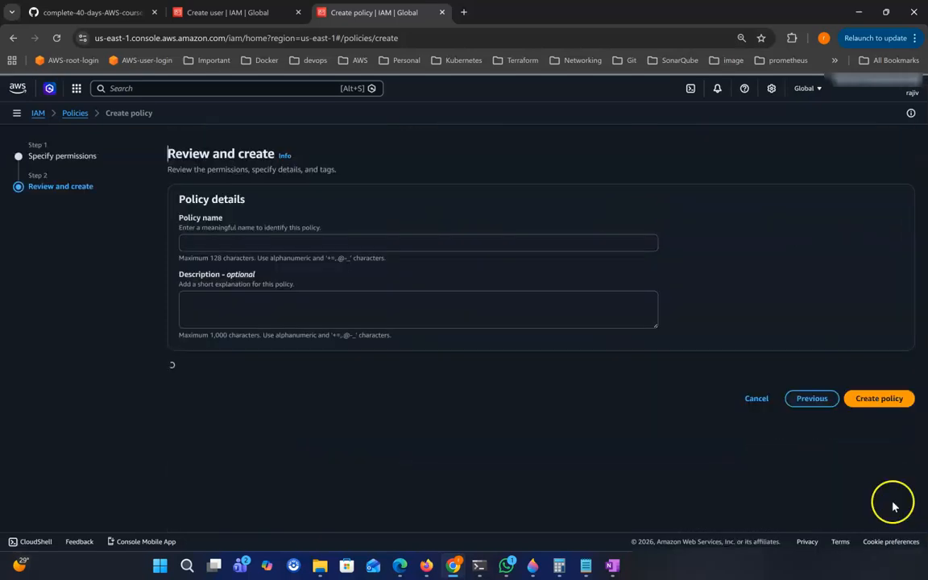
{"action": "left_click", "coordinate": [236, 243]}
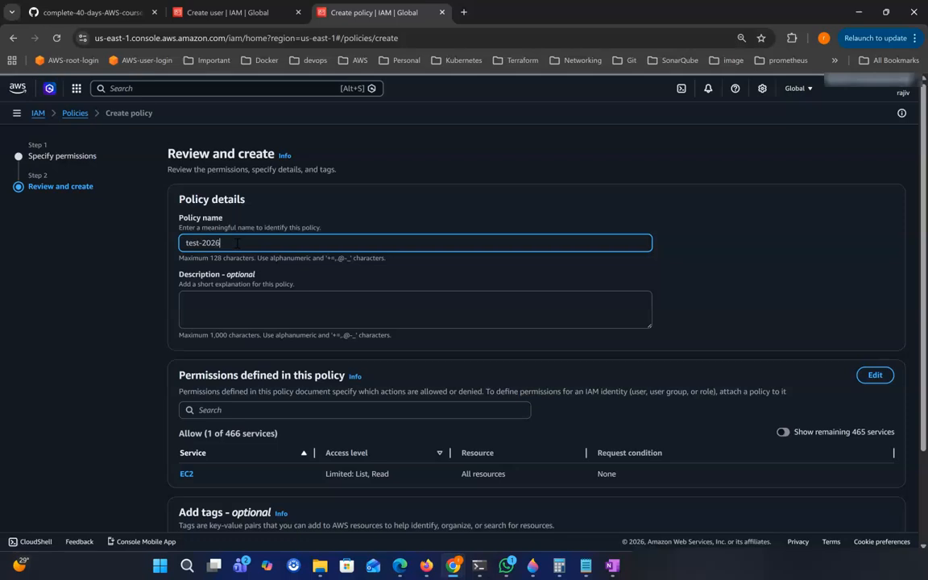
{"action": "left_click", "coordinate": [318, 302]}
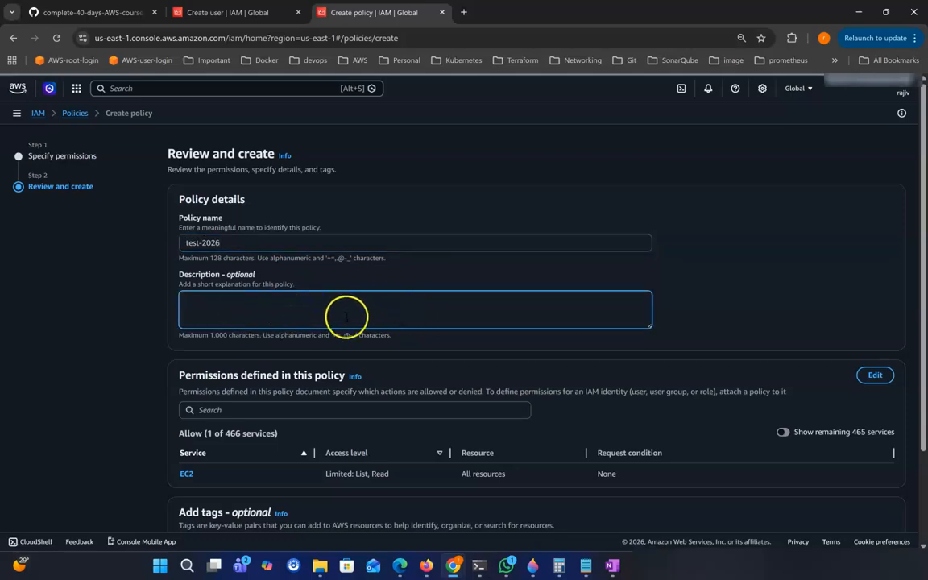
{"action": "scroll", "coordinate": [280, 304], "scroll_direction": "down", "scroll_amount": 1}
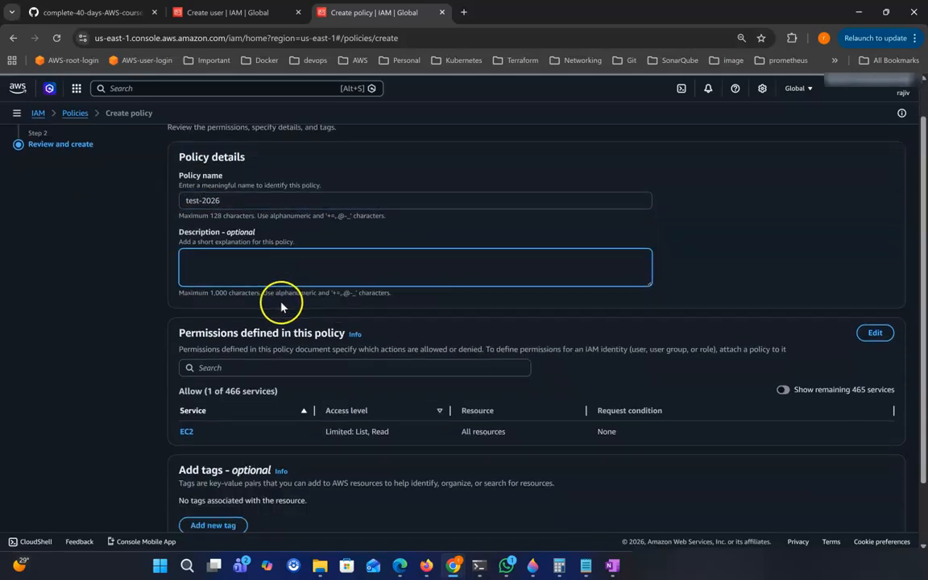
{"action": "scroll", "coordinate": [331, 271], "scroll_direction": "down", "scroll_amount": 1}
{"action": "scroll", "coordinate": [467, 314], "scroll_direction": "down", "scroll_amount": 2}
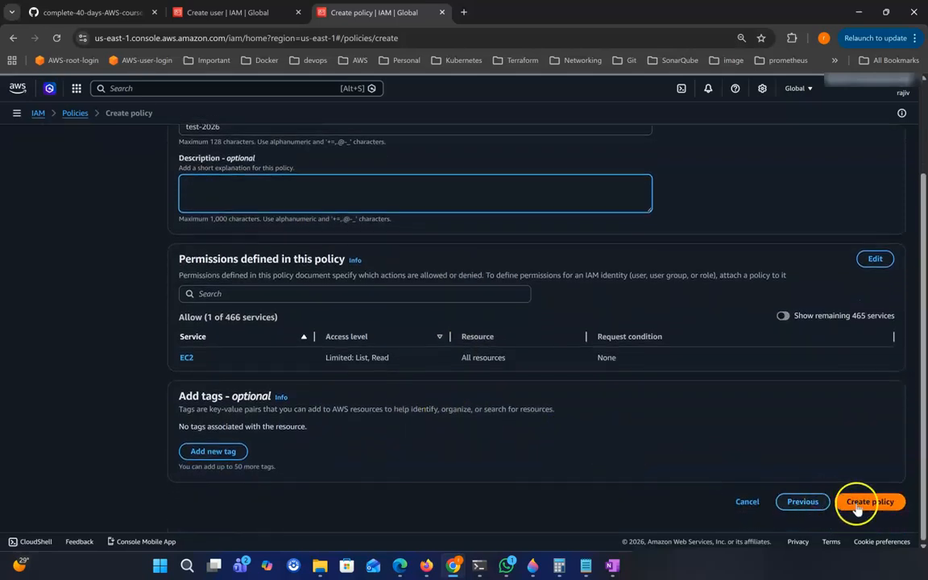
{"action": "left_click", "coordinate": [856, 502]}
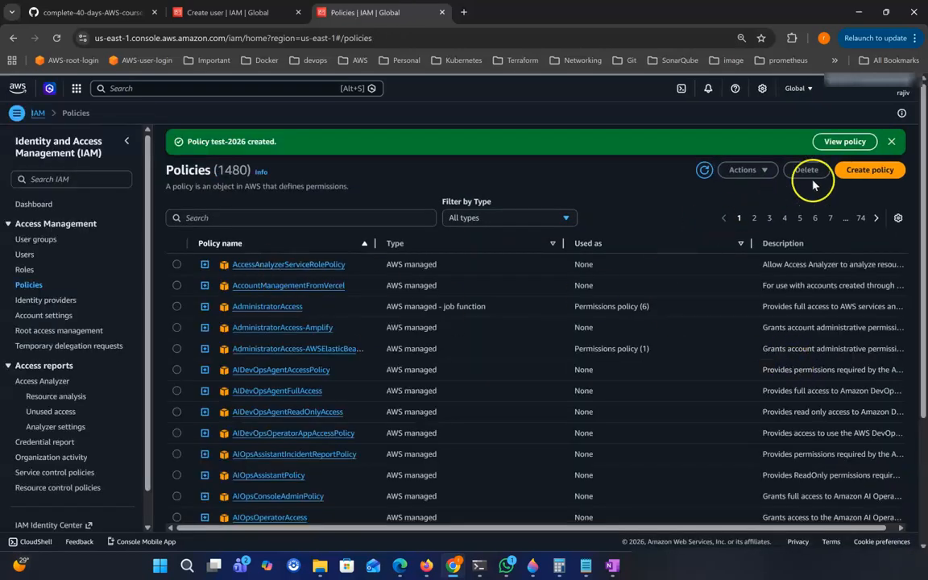
Dismiss the policy-created banner and filter the policies list to Customer managed.
{"action": "left_click", "coordinate": [891, 143]}
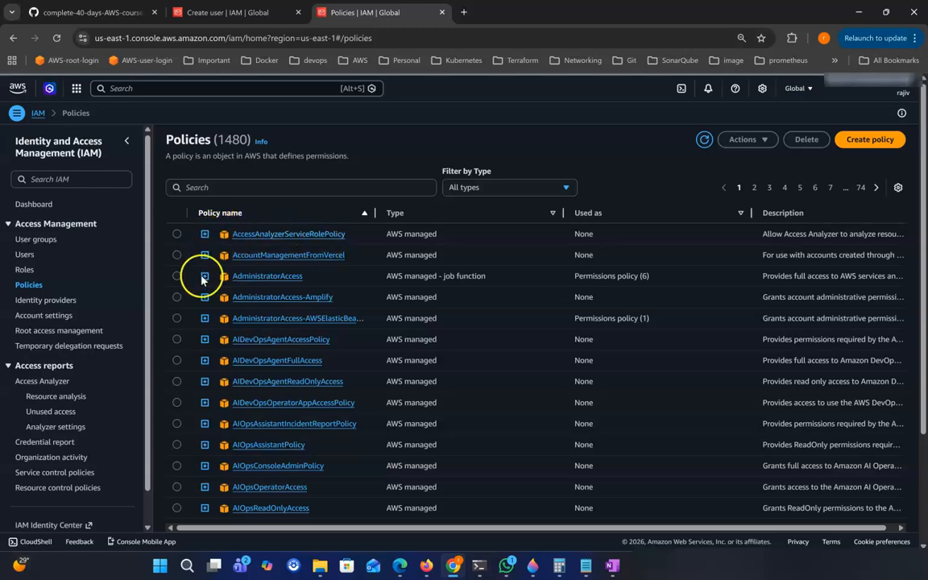
{"action": "left_click", "coordinate": [472, 185]}
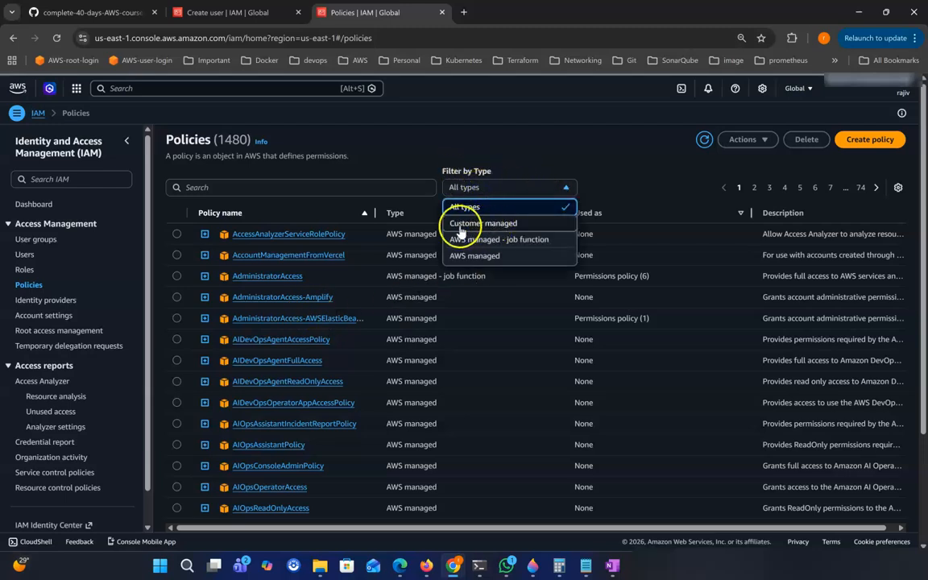
{"action": "left_click", "coordinate": [548, 224]}
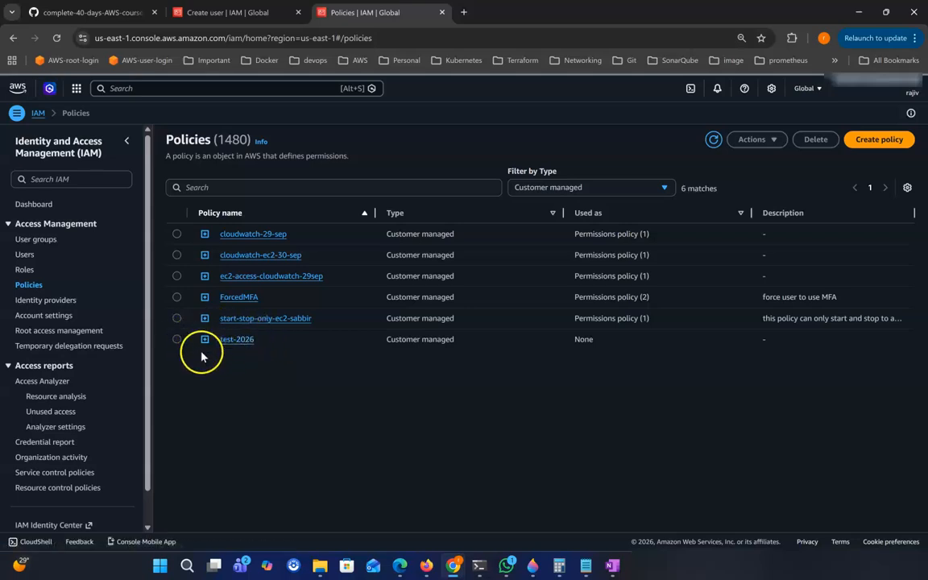
Attach the customer-managed test-2026 policy to the test1 user group's permissions.
{"action": "left_click", "coordinate": [50, 242]}
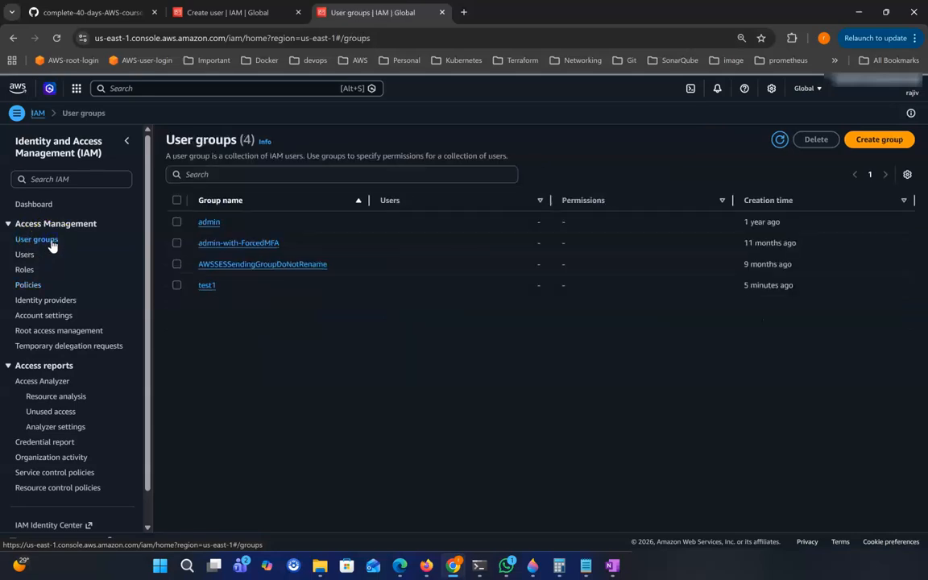
{"action": "left_click", "coordinate": [207, 287]}
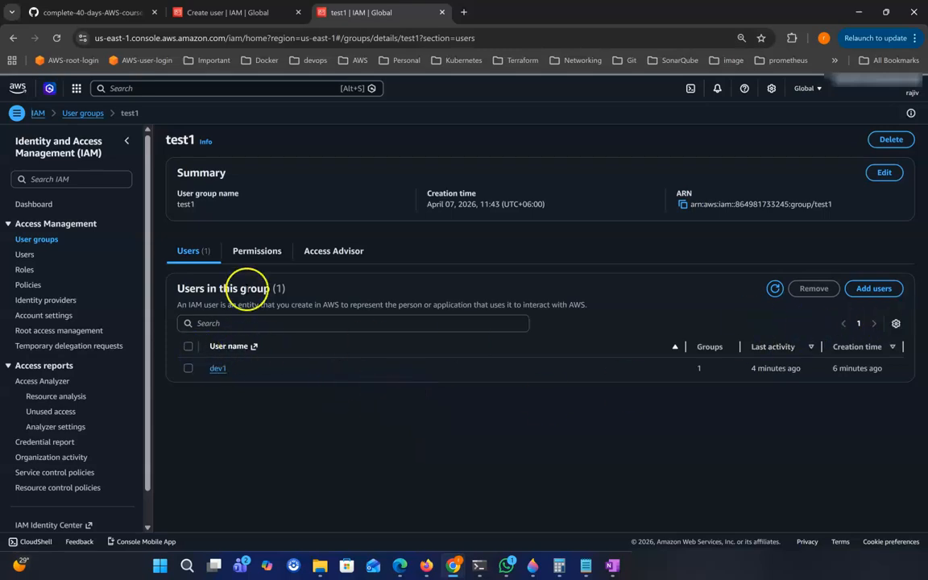
{"action": "left_click", "coordinate": [257, 252]}
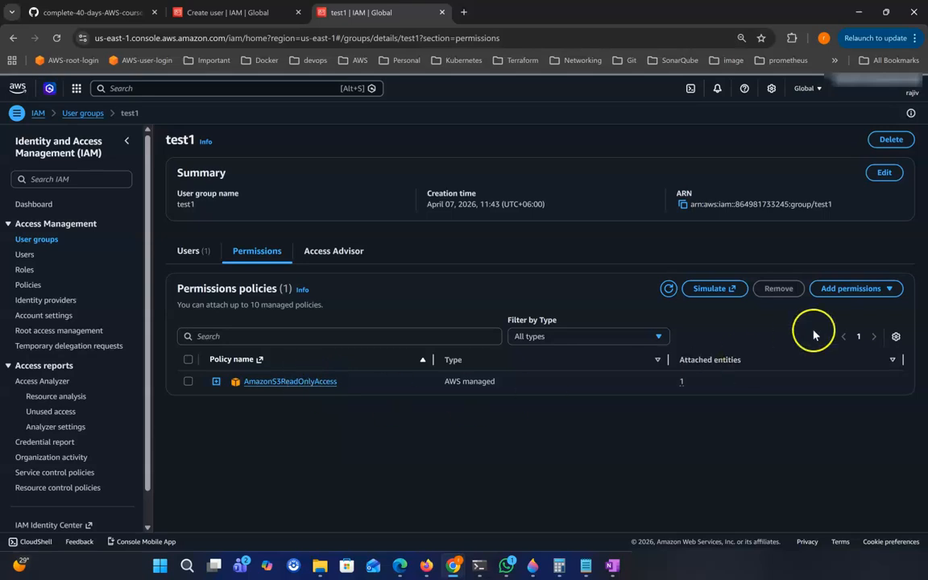
{"action": "left_click", "coordinate": [873, 296]}
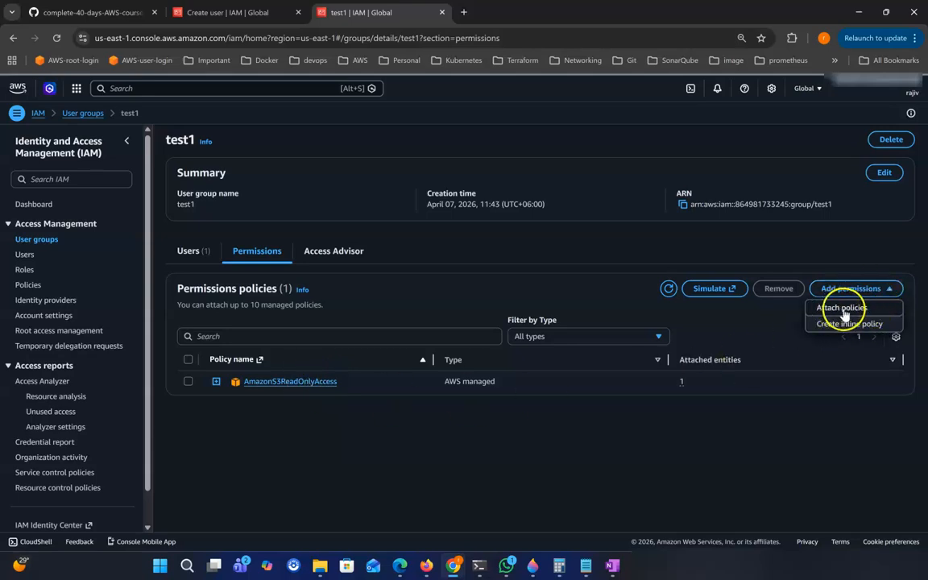
{"action": "left_click", "coordinate": [843, 310]}
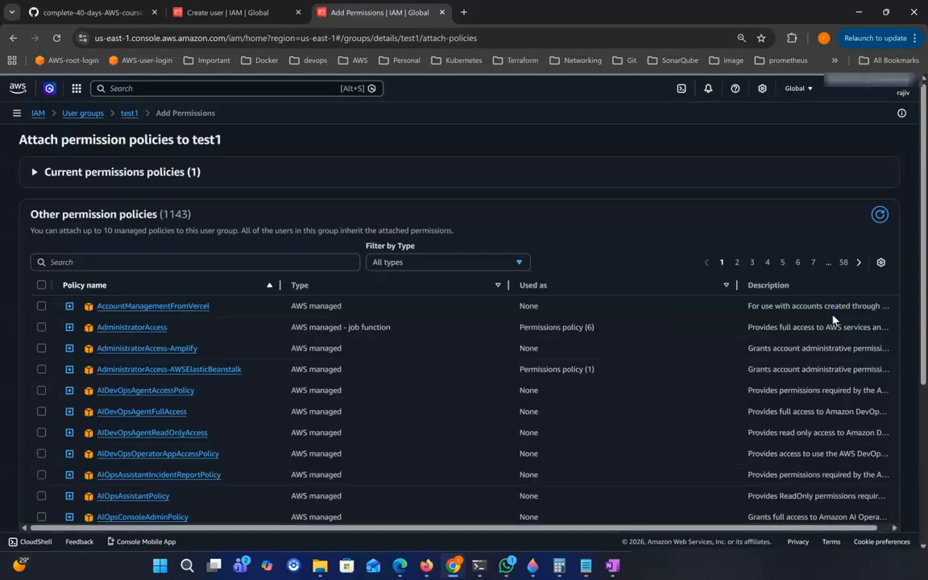
{"action": "left_click", "coordinate": [453, 268]}
{"action": "left_click", "coordinate": [448, 300]}
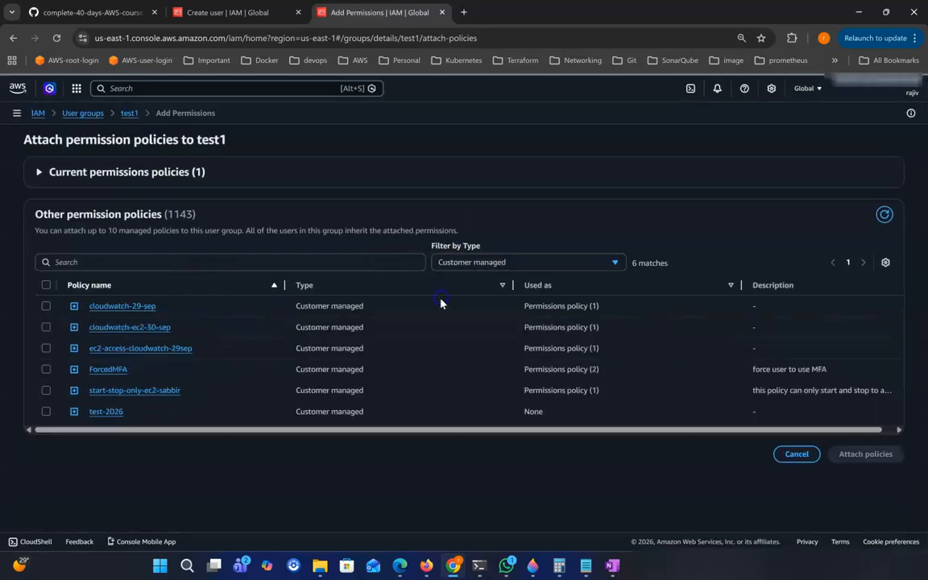
{"action": "left_click", "coordinate": [46, 412]}
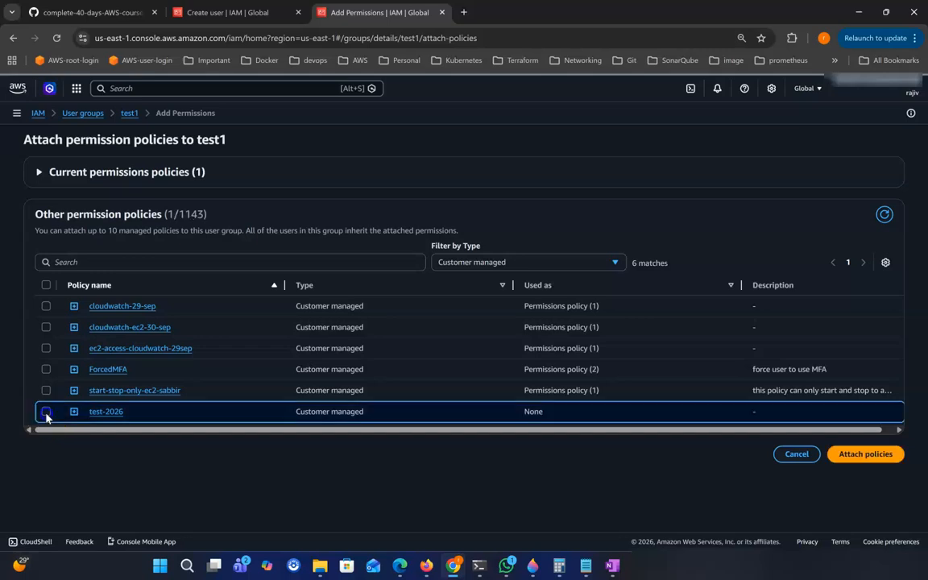
{"action": "left_click", "coordinate": [865, 454]}
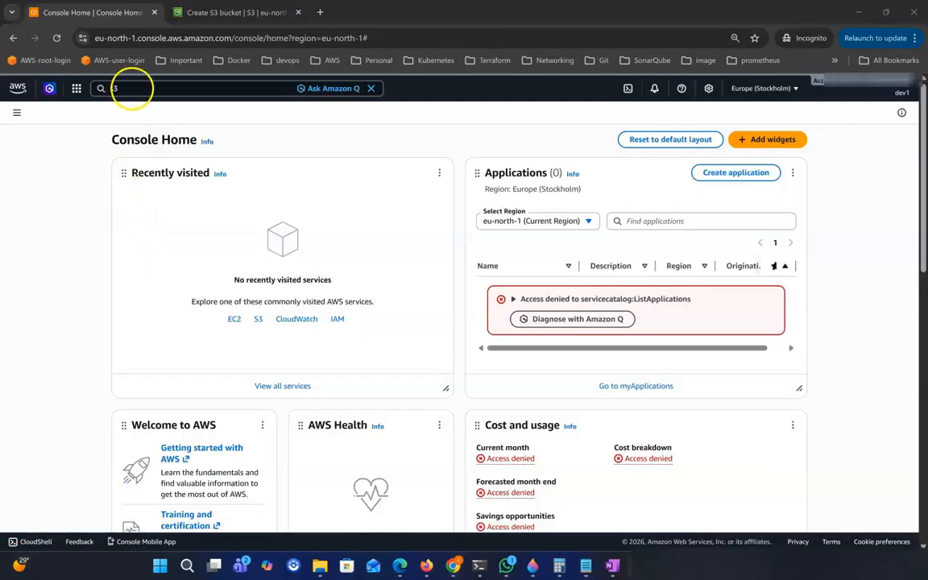
Open EC2 from the console search, switch to the N. Virginia region, and view Instances.
{"action": "left_click", "coordinate": [102, 89]}
{"action": "type", "text": "s3"}
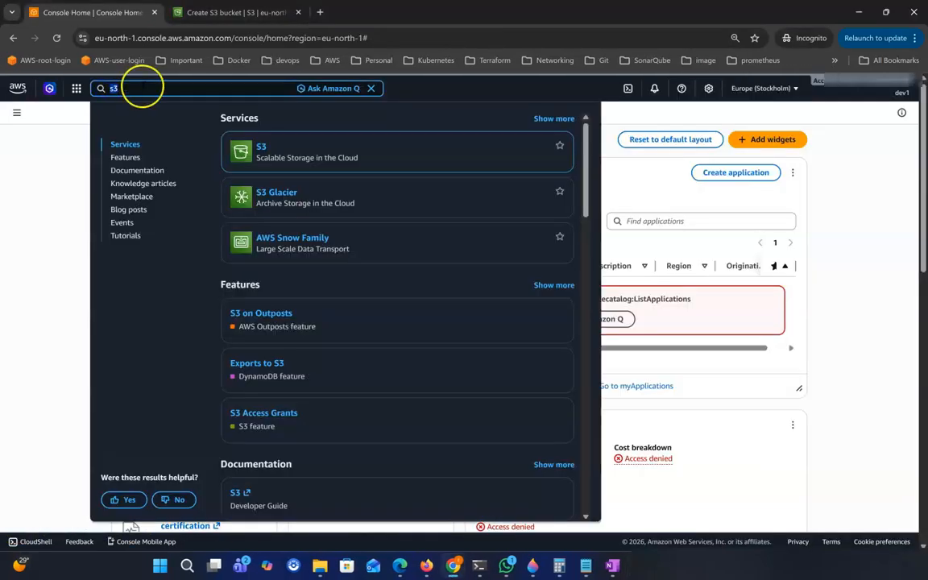
{"action": "type", "text": "ec2"}
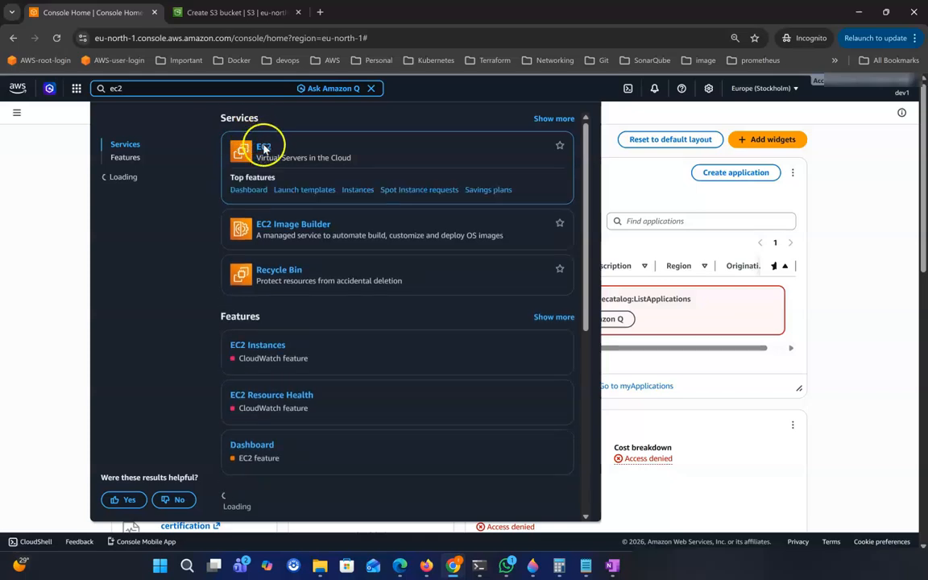
{"action": "left_click", "coordinate": [263, 149]}
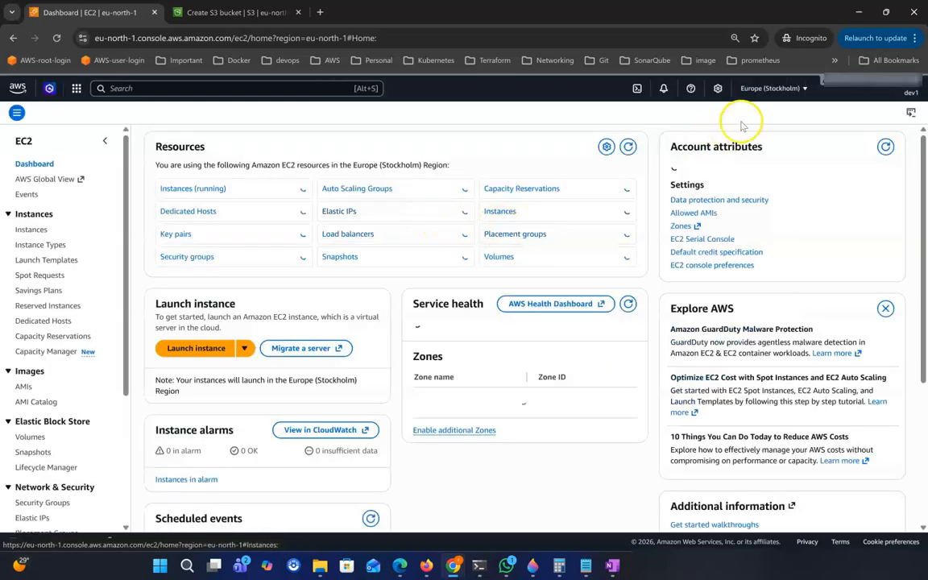
{"action": "left_click", "coordinate": [806, 89]}
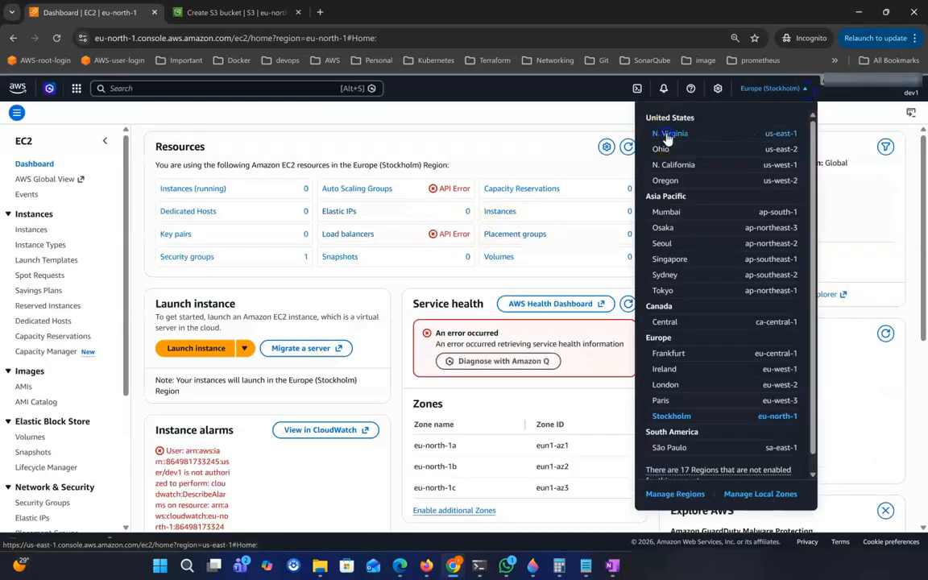
{"action": "left_click", "coordinate": [665, 139]}
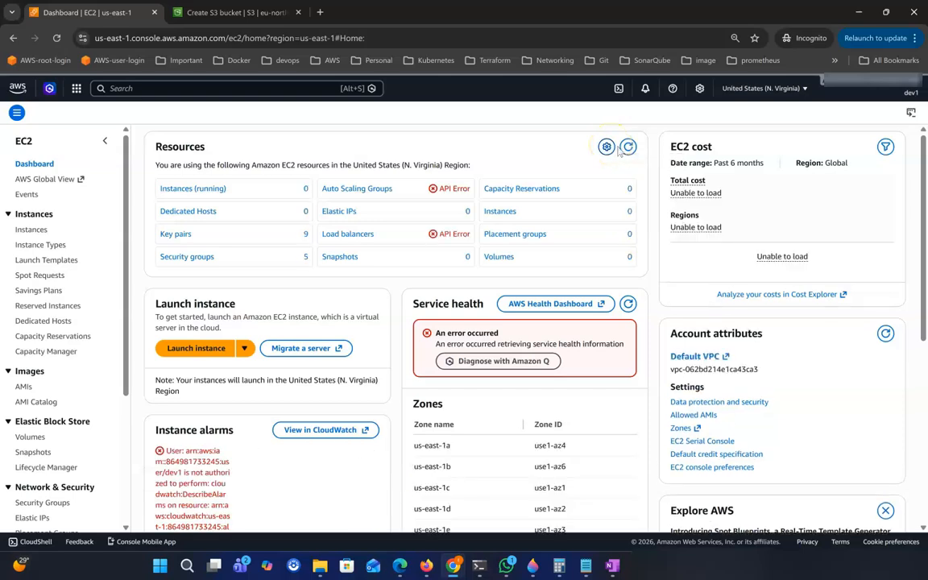
{"action": "left_click", "coordinate": [34, 230]}
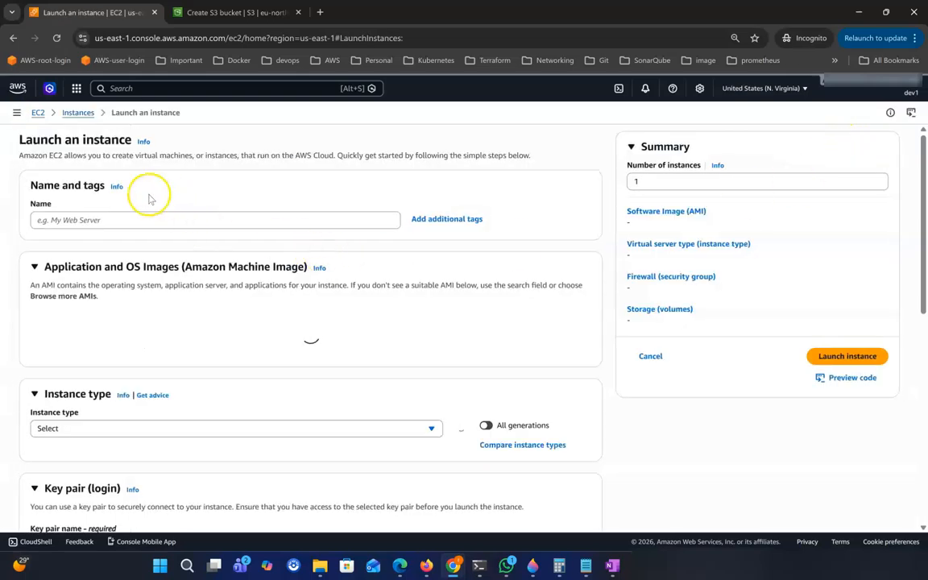
Name the instance 'a' and select the youtube-245 key pair.
{"action": "left_click", "coordinate": [138, 220]}
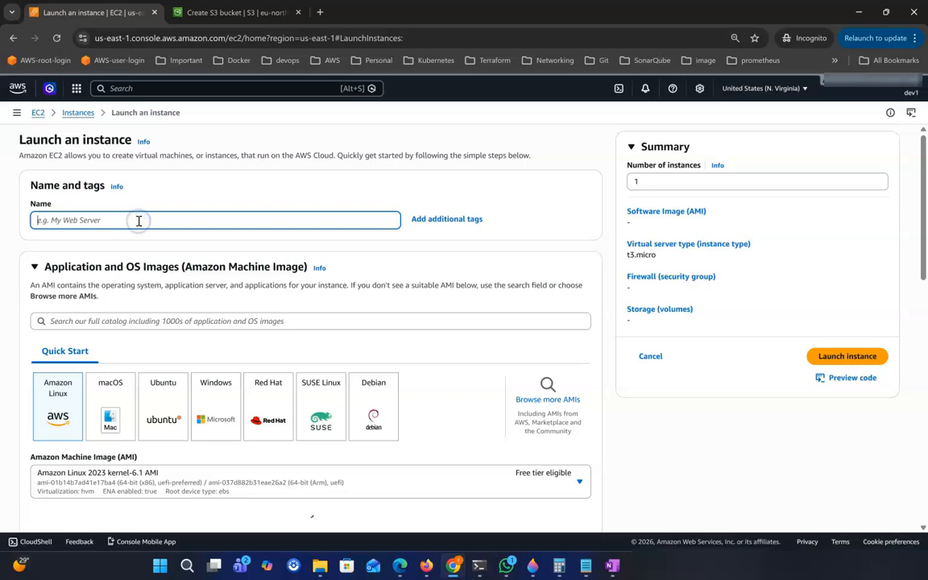
{"action": "type", "text": "a"}
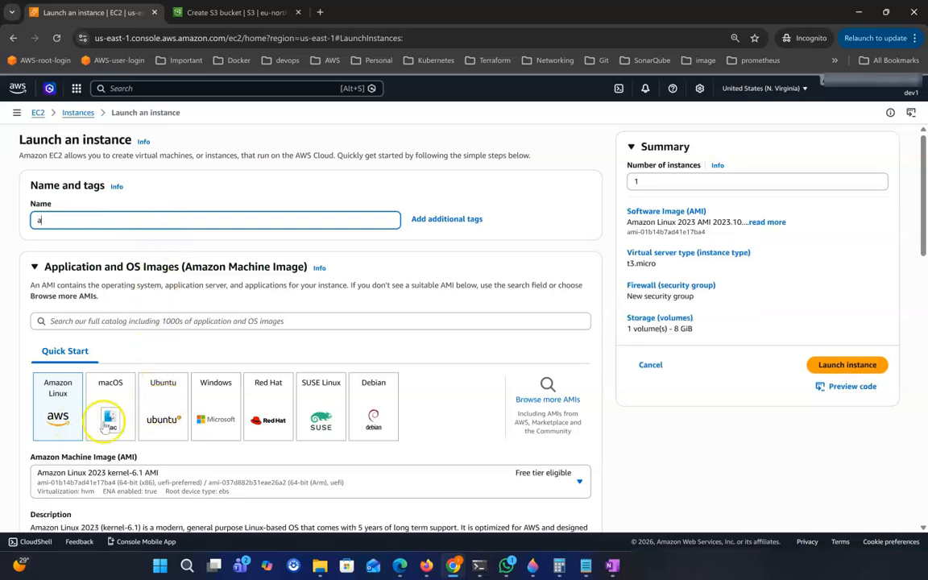
{"action": "scroll", "coordinate": [91, 406], "scroll_direction": "down", "scroll_amount": 5}
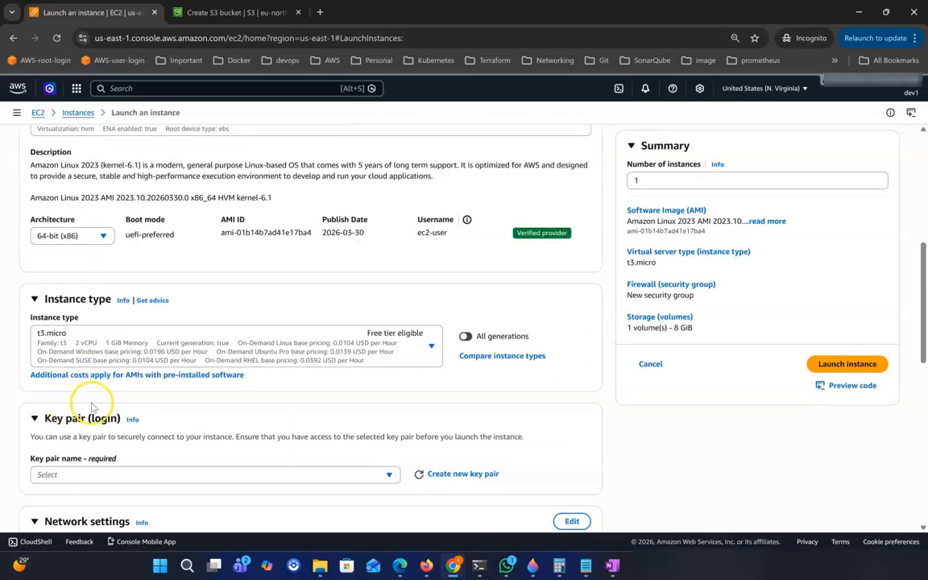
{"action": "scroll", "coordinate": [109, 411], "scroll_direction": "down", "scroll_amount": 2}
{"action": "left_click", "coordinate": [68, 353]}
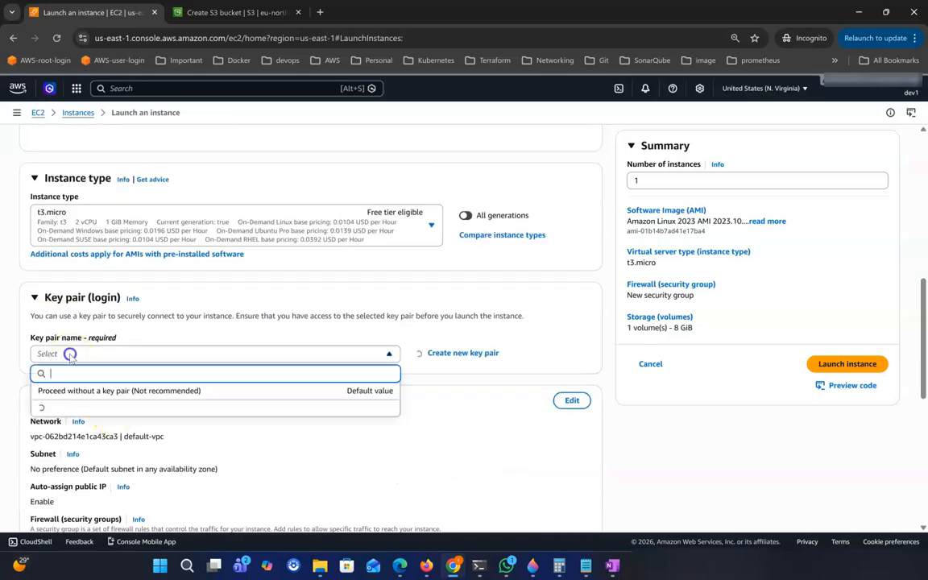
{"action": "left_click", "coordinate": [81, 406]}
Use existing security group allow-allip and launch, which fails as not authorized.
{"action": "scroll", "coordinate": [81, 407], "scroll_direction": "down", "scroll_amount": 3}
{"action": "scroll", "coordinate": [137, 403], "scroll_direction": "down", "scroll_amount": 2}
{"action": "scroll", "coordinate": [172, 306], "scroll_direction": "up", "scroll_amount": 2}
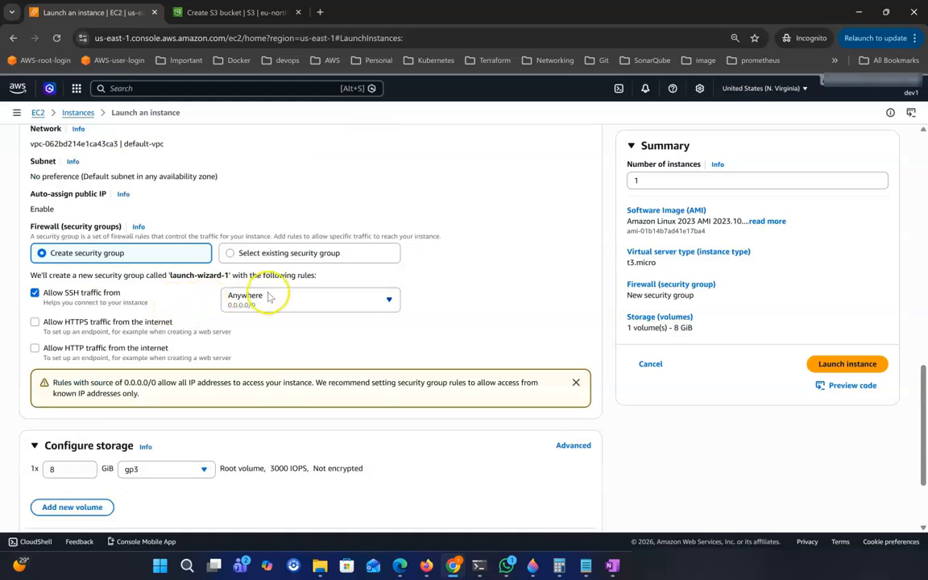
{"action": "left_click", "coordinate": [278, 262]}
{"action": "left_click", "coordinate": [83, 292]}
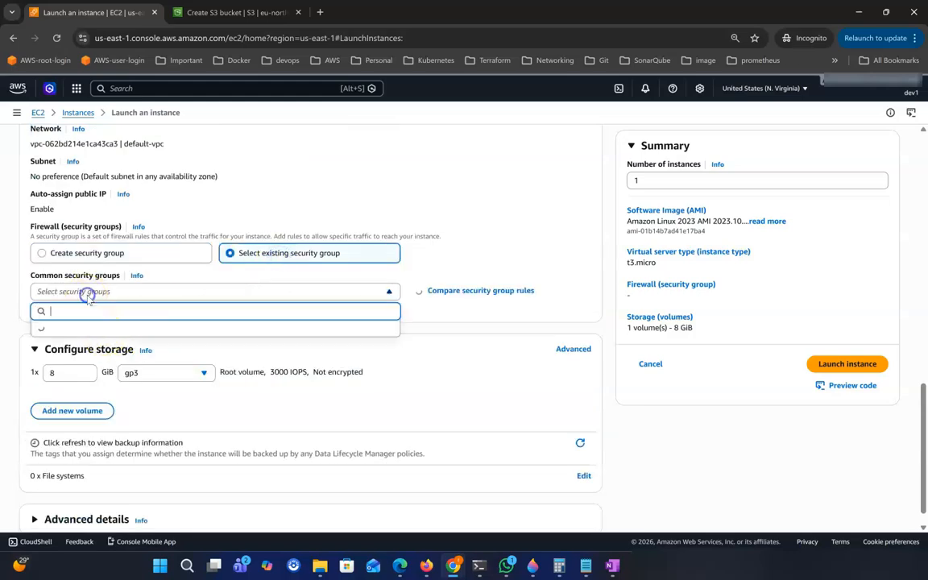
{"action": "left_click", "coordinate": [72, 431]}
{"action": "scroll", "coordinate": [162, 439], "scroll_direction": "down", "scroll_amount": 1}
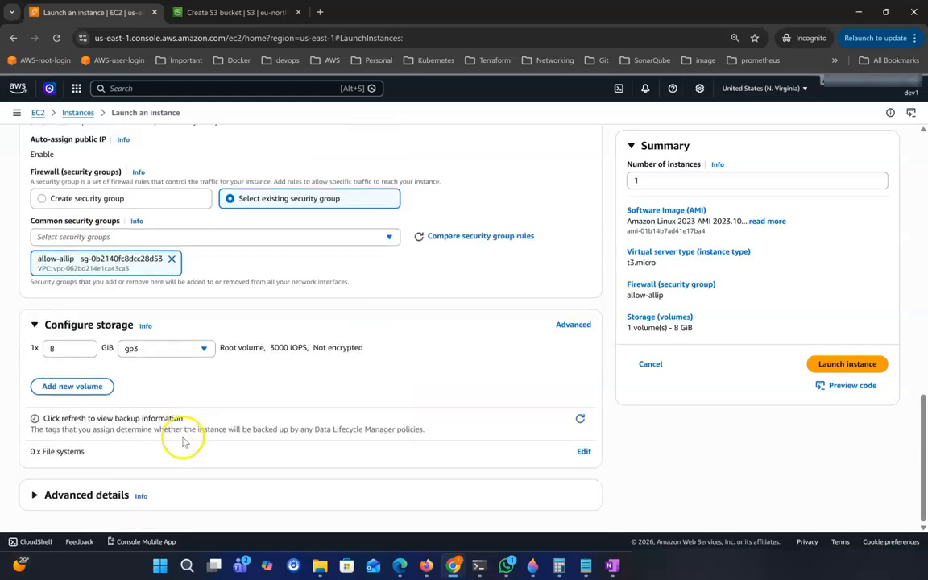
{"action": "left_click", "coordinate": [827, 367]}
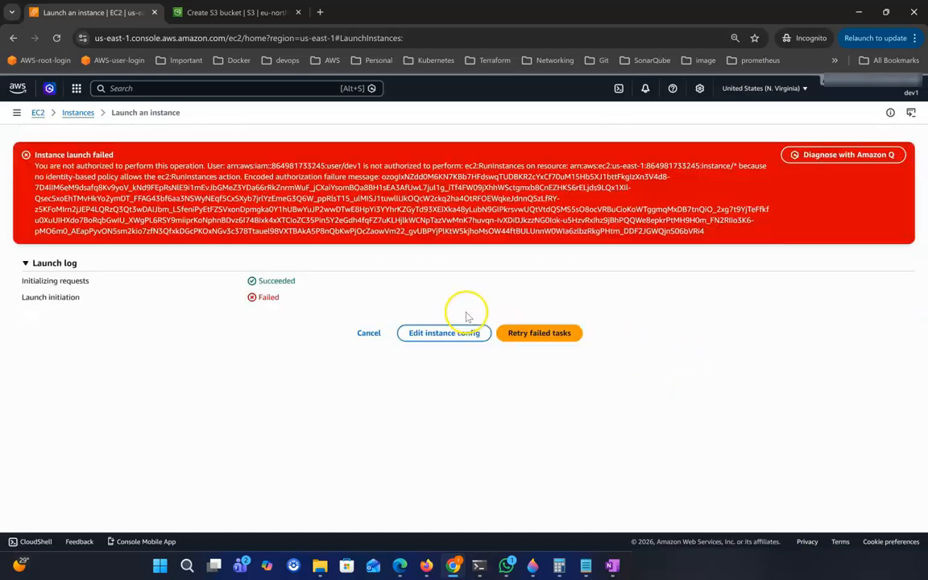
{"action": "left_click_drag", "start_coordinate": [28, 160], "coordinate": [582, 221]}
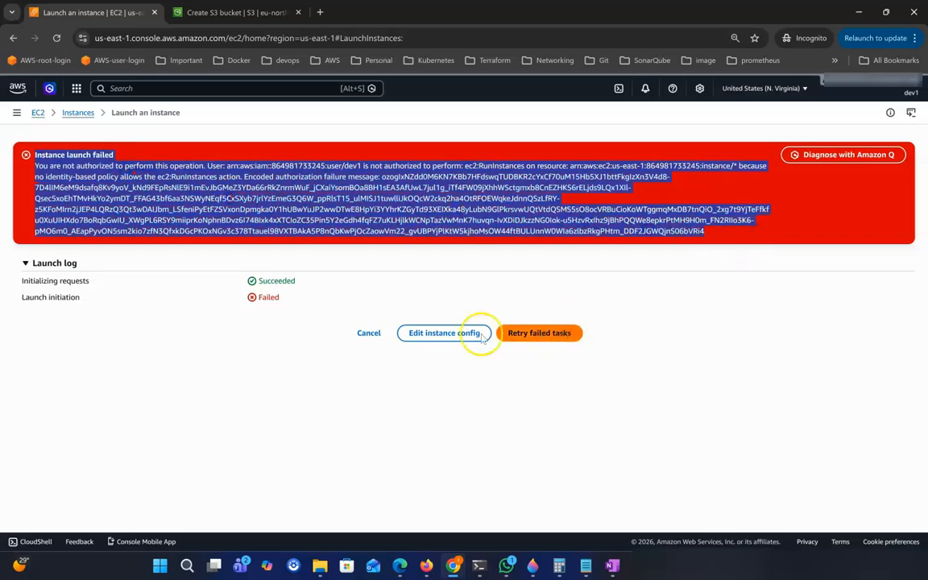
Cancel the failed launch and attach AmazonEC2FullAccess to the test1 group.
{"action": "left_click", "coordinate": [365, 334]}
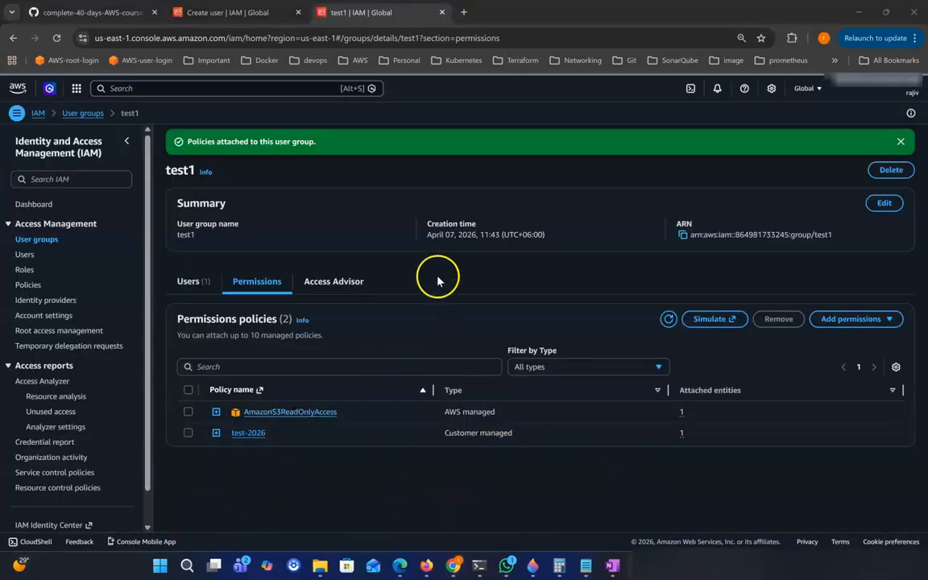
{"action": "left_click", "coordinate": [864, 325]}
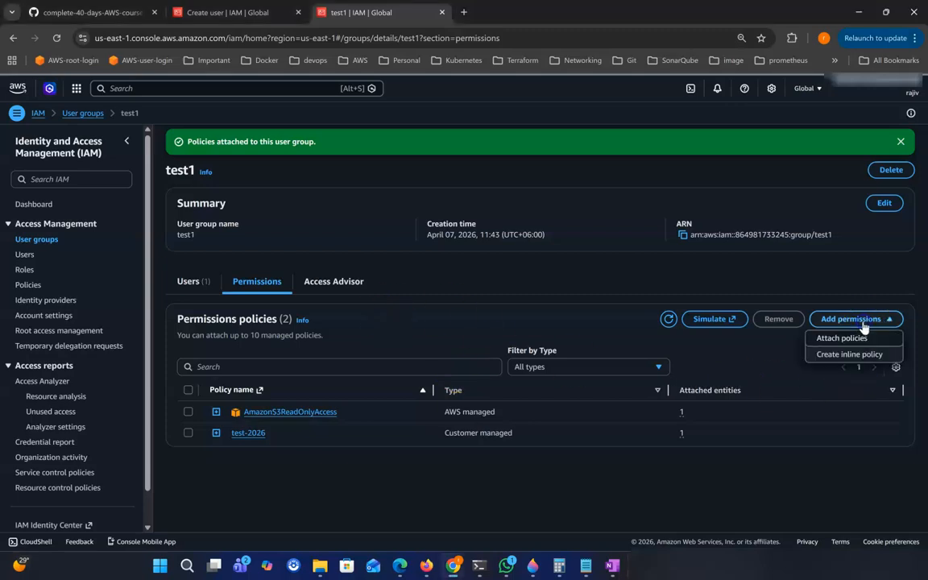
{"action": "left_click", "coordinate": [860, 343]}
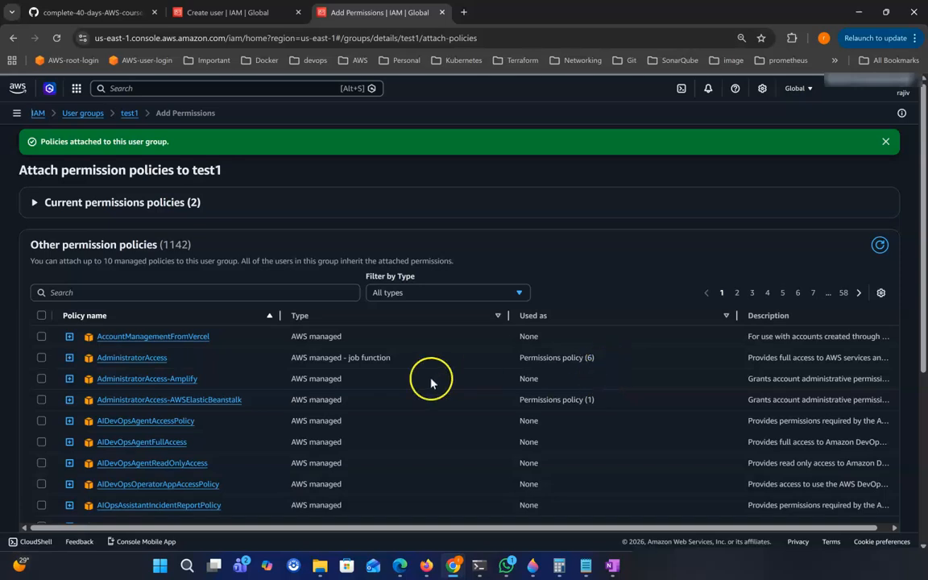
{"action": "left_click", "coordinate": [131, 292]}
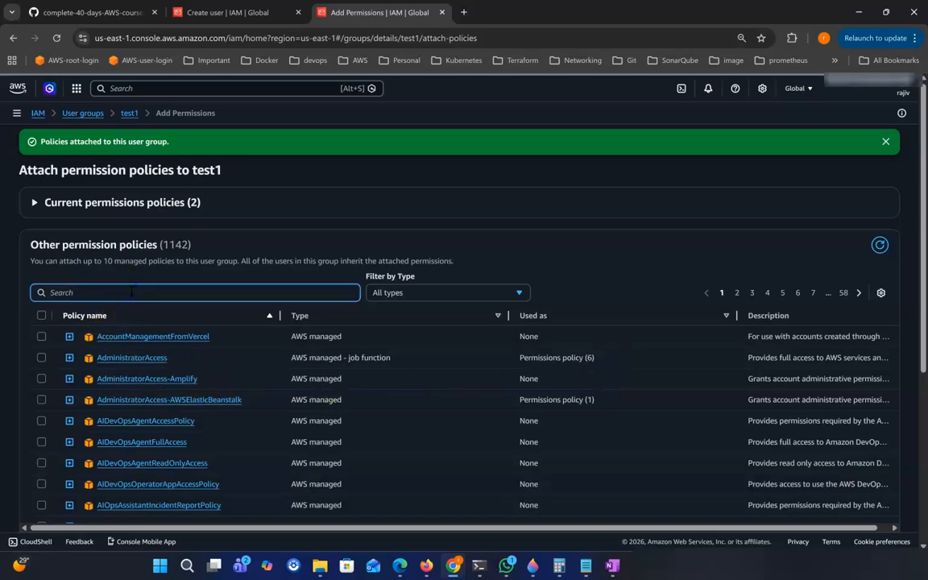
{"action": "type", "text": "ec2"}
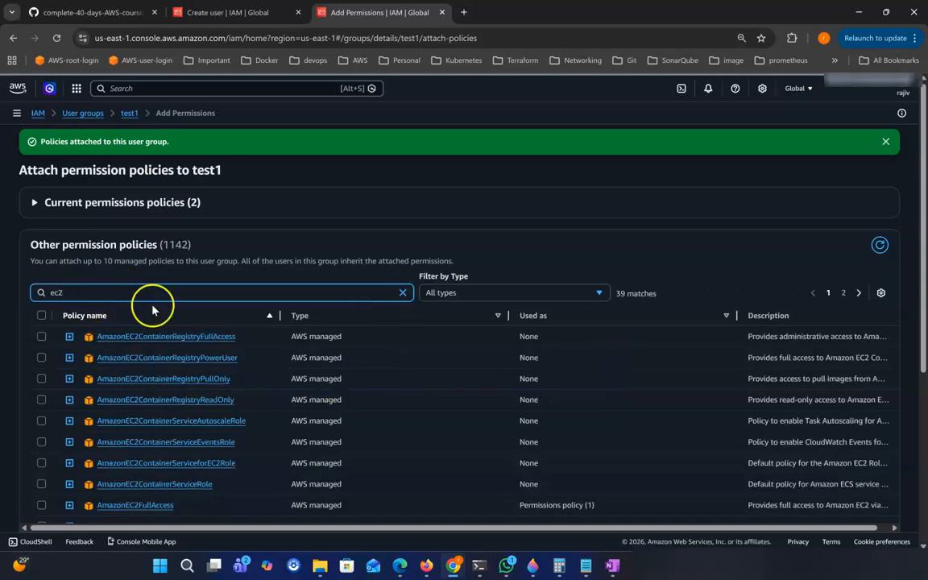
{"action": "scroll", "coordinate": [239, 388], "scroll_direction": "down", "scroll_amount": 1}
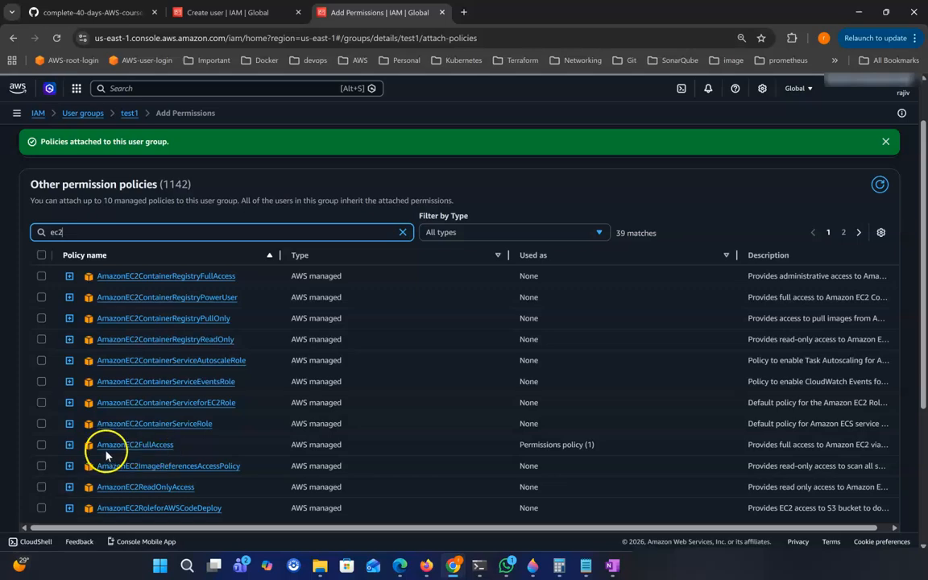
{"action": "left_click", "coordinate": [42, 446]}
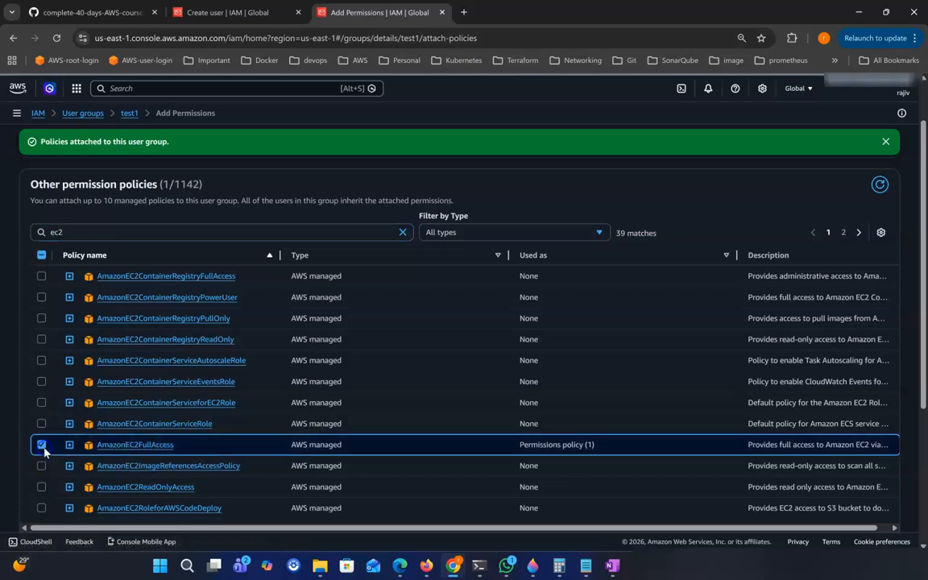
{"action": "scroll", "coordinate": [552, 367], "scroll_direction": "down", "scroll_amount": 5}
{"action": "left_click", "coordinate": [855, 503]}
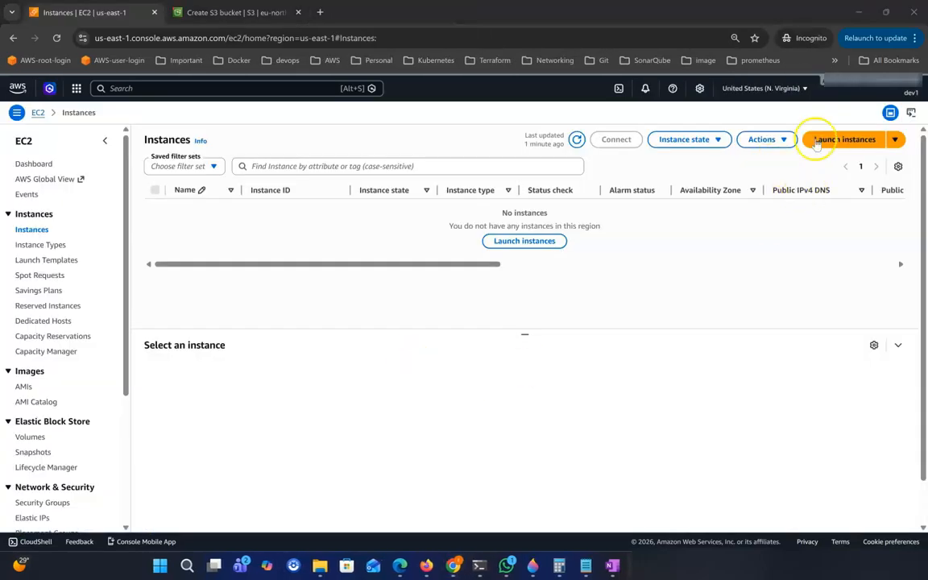
Start a new instance named a1, keeping Amazon Linux and the t3.micro type.
{"action": "left_click", "coordinate": [845, 140]}
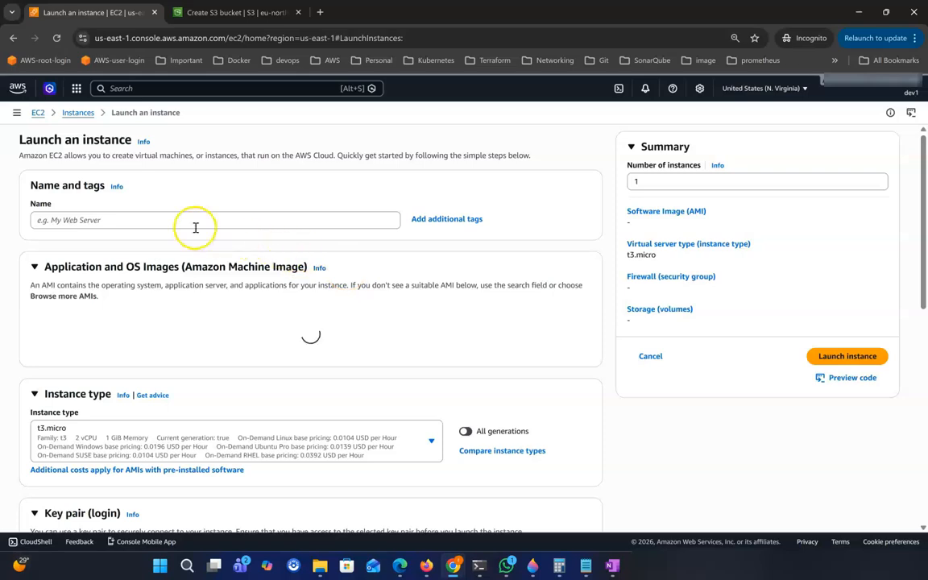
{"action": "left_click", "coordinate": [186, 220]}
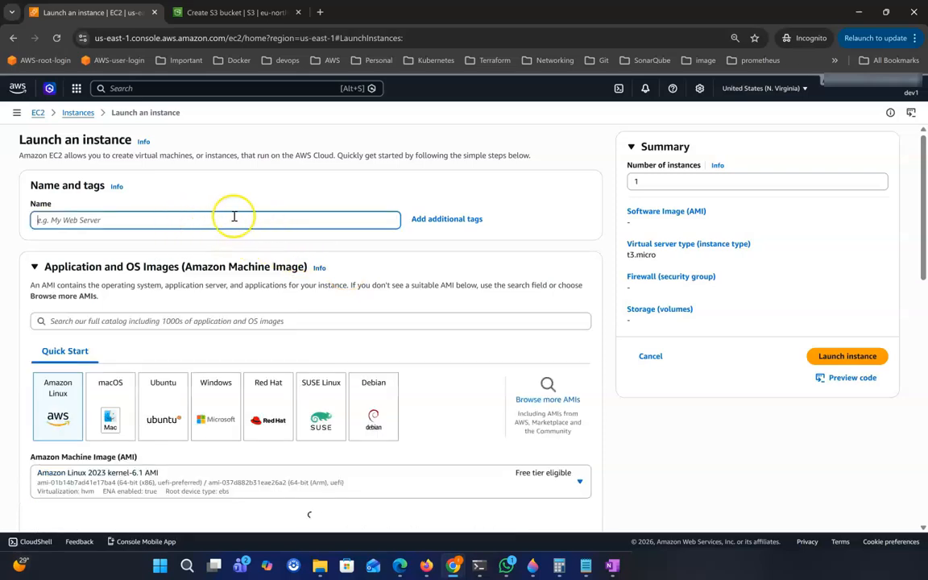
{"action": "type", "text": "a1"}
{"action": "left_click", "coordinate": [54, 423]}
{"action": "scroll", "coordinate": [197, 413], "scroll_direction": "down", "scroll_amount": 3}
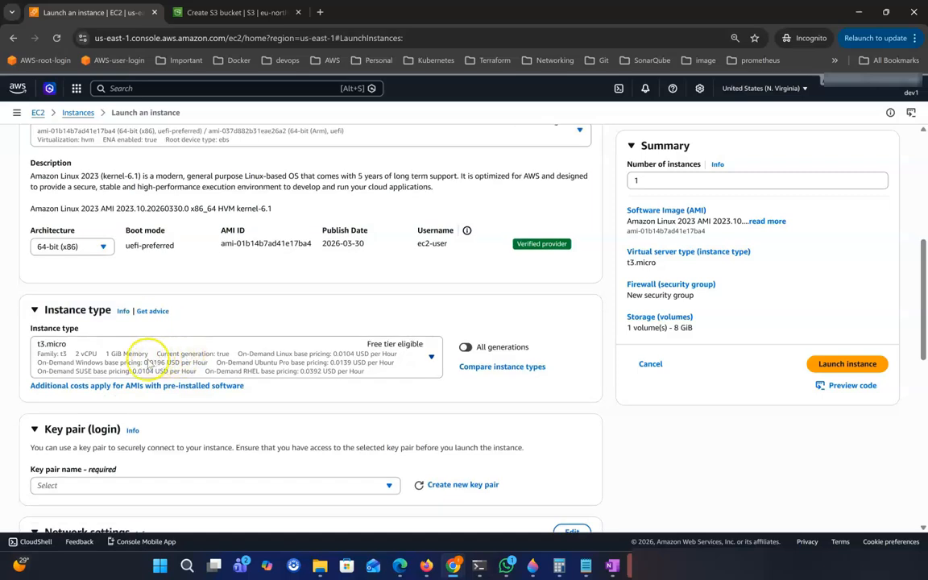
{"action": "left_click", "coordinate": [147, 361]}
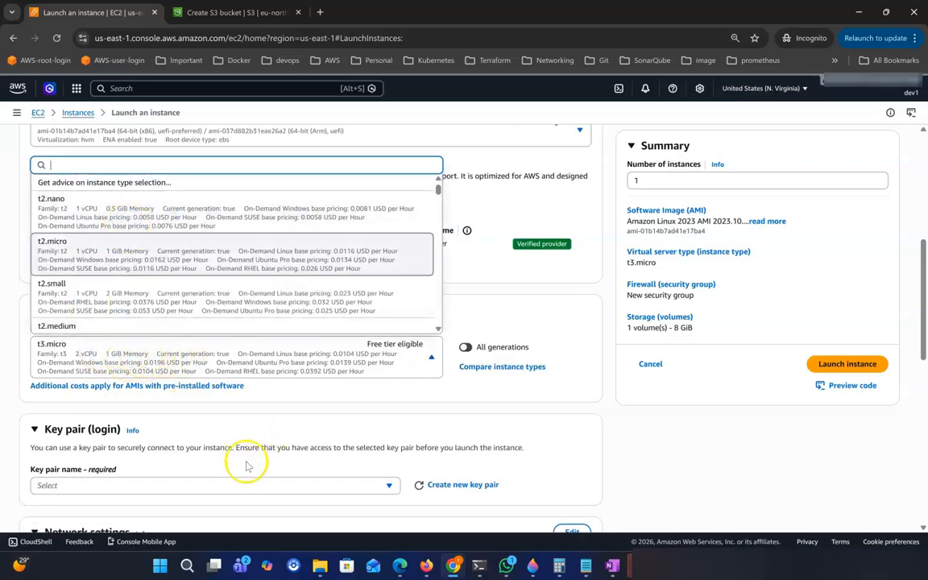
{"action": "left_click", "coordinate": [12, 405]}
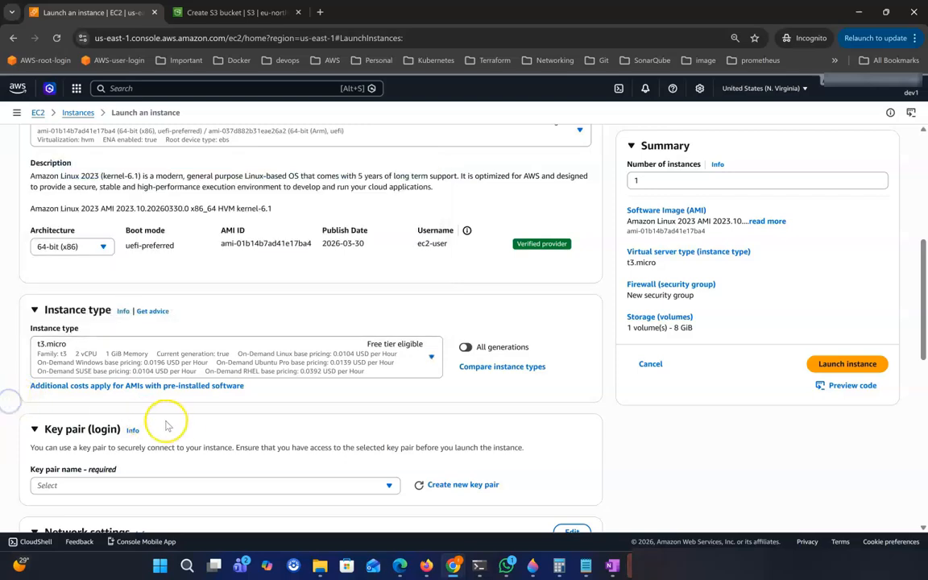
Choose key pair youtube-245 and existing security group allow-allip.
{"action": "scroll", "coordinate": [165, 412], "scroll_direction": "down", "scroll_amount": 3}
{"action": "left_click", "coordinate": [108, 383]}
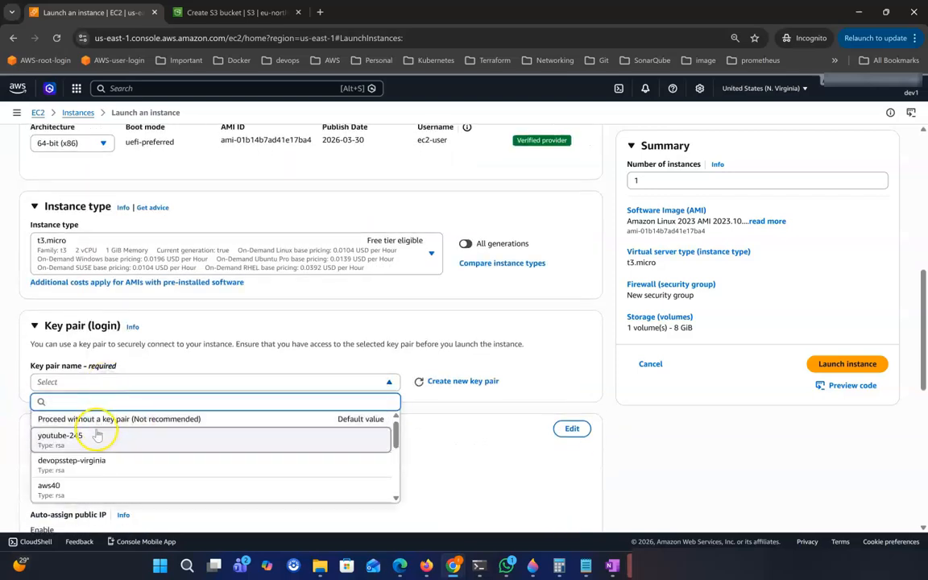
{"action": "left_click", "coordinate": [95, 435]}
{"action": "scroll", "coordinate": [197, 439], "scroll_direction": "down", "scroll_amount": 2}
{"action": "scroll", "coordinate": [198, 435], "scroll_direction": "down", "scroll_amount": 4}
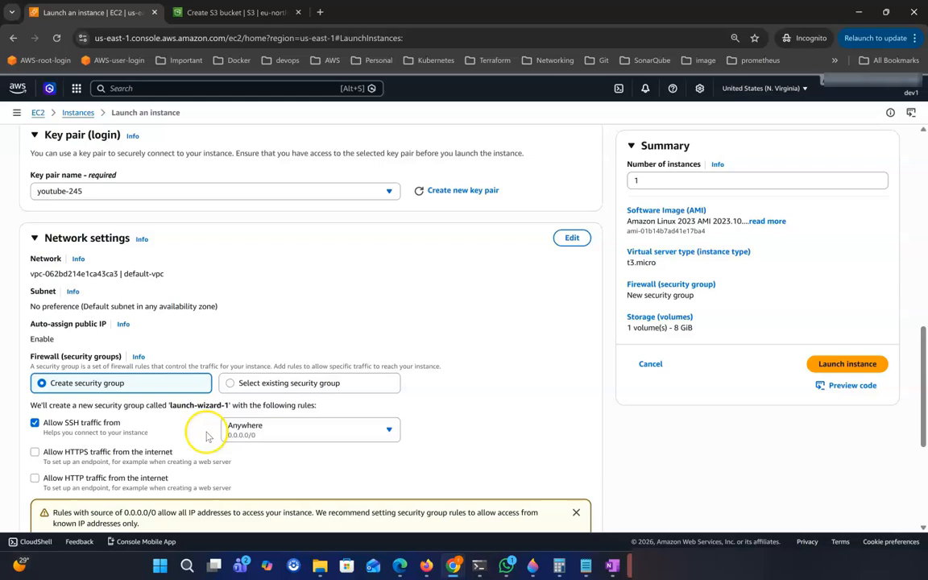
{"action": "left_click", "coordinate": [311, 382]}
{"action": "scroll", "coordinate": [137, 409], "scroll_direction": "down", "scroll_amount": 2}
{"action": "left_click", "coordinate": [137, 343]}
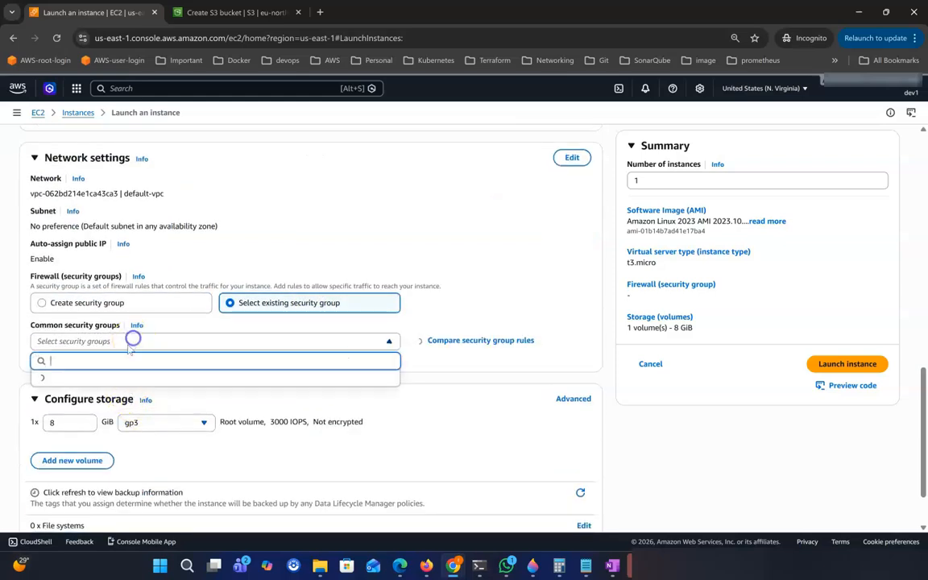
{"action": "left_click", "coordinate": [71, 481]}
Launch instance a1 and go to the list of all instances.
{"action": "scroll", "coordinate": [209, 451], "scroll_direction": "down", "scroll_amount": 3}
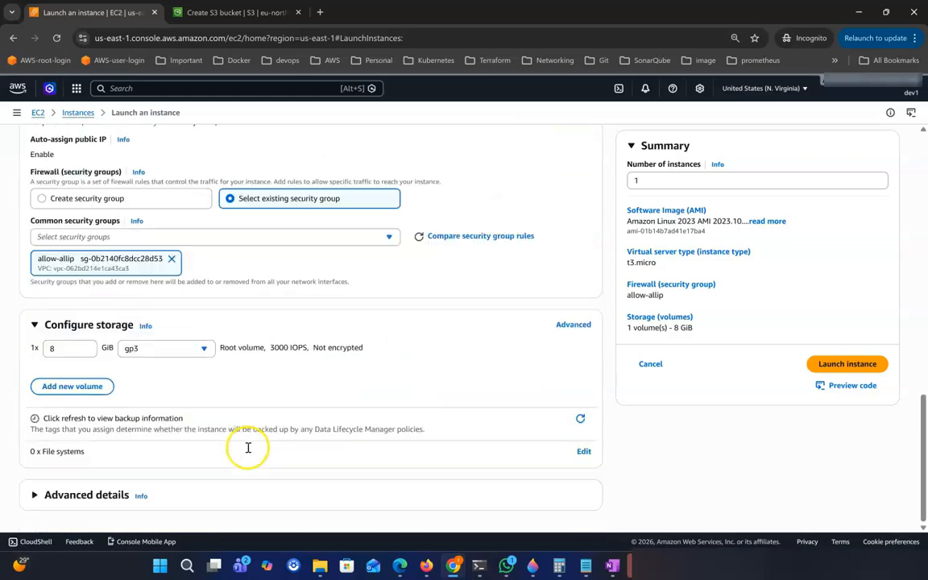
{"action": "scroll", "coordinate": [246, 441], "scroll_direction": "up", "scroll_amount": 15}
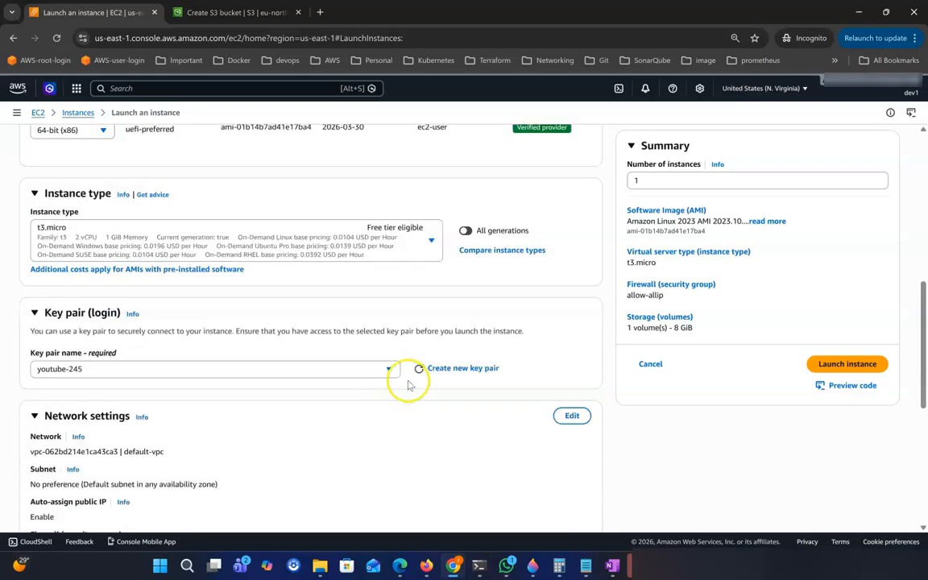
{"action": "left_click", "coordinate": [847, 367]}
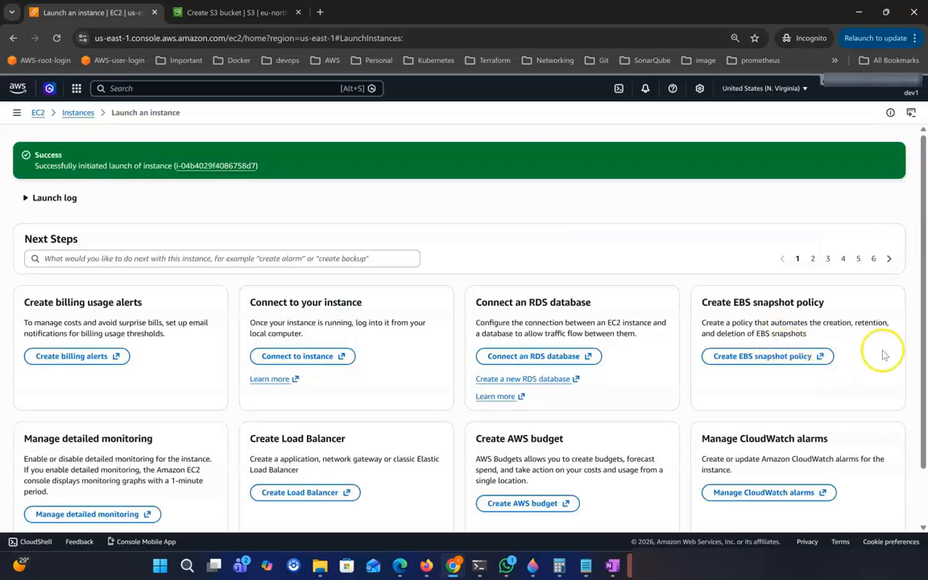
{"action": "scroll", "coordinate": [884, 354], "scroll_direction": "down", "scroll_amount": 3}
{"action": "left_click", "coordinate": [878, 500]}
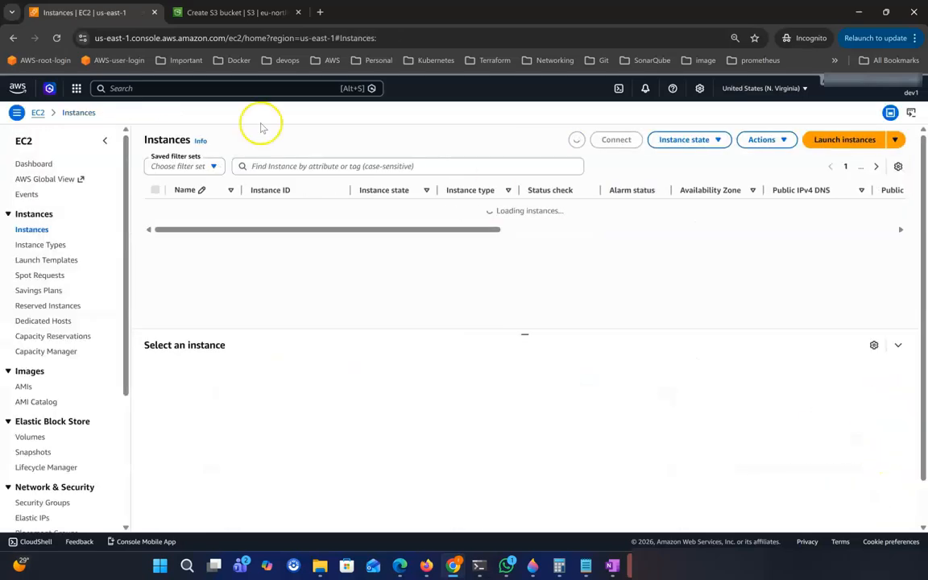
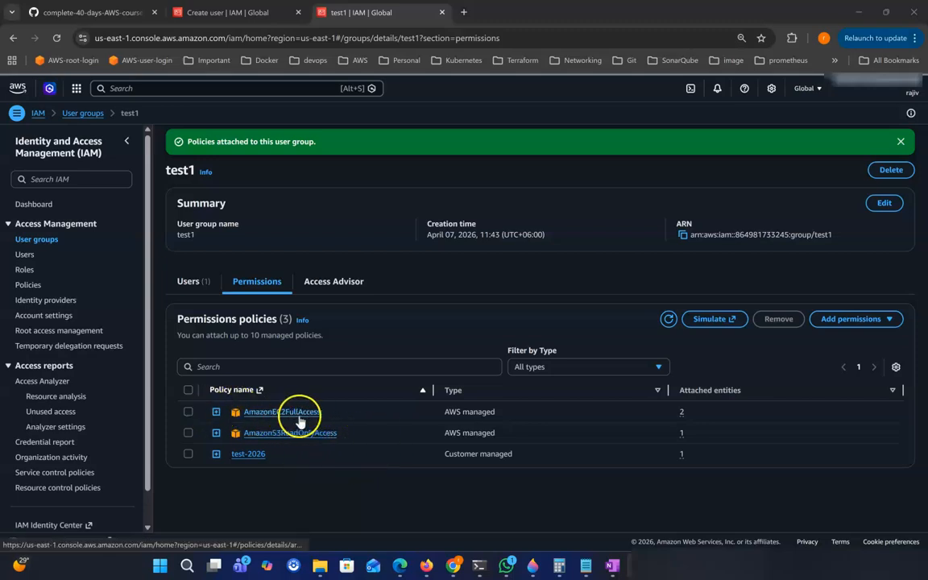
Detach AmazonEC2FullAccess from the test1 group's permissions and confirm the removal.
{"action": "left_click", "coordinate": [187, 412]}
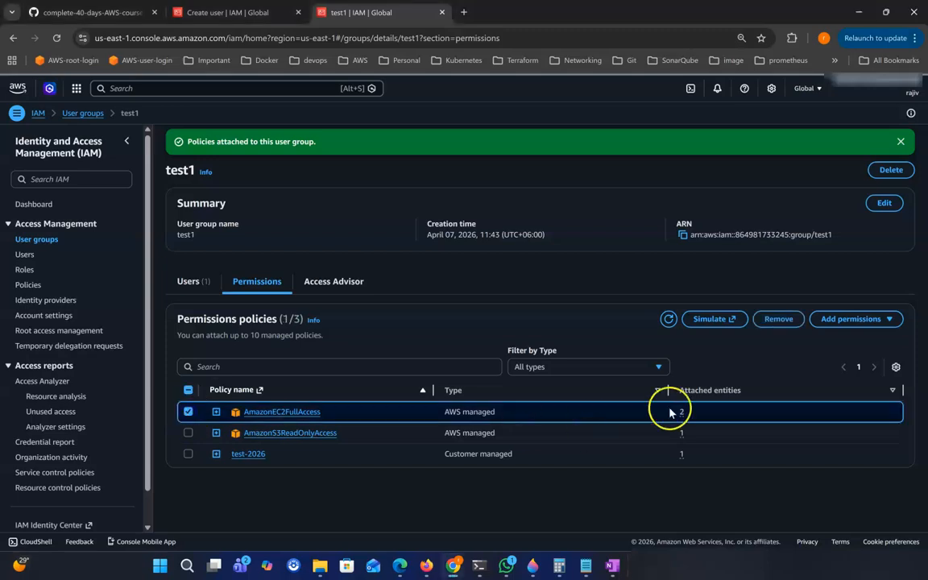
{"action": "left_click", "coordinate": [781, 323]}
{"action": "left_click", "coordinate": [611, 339]}
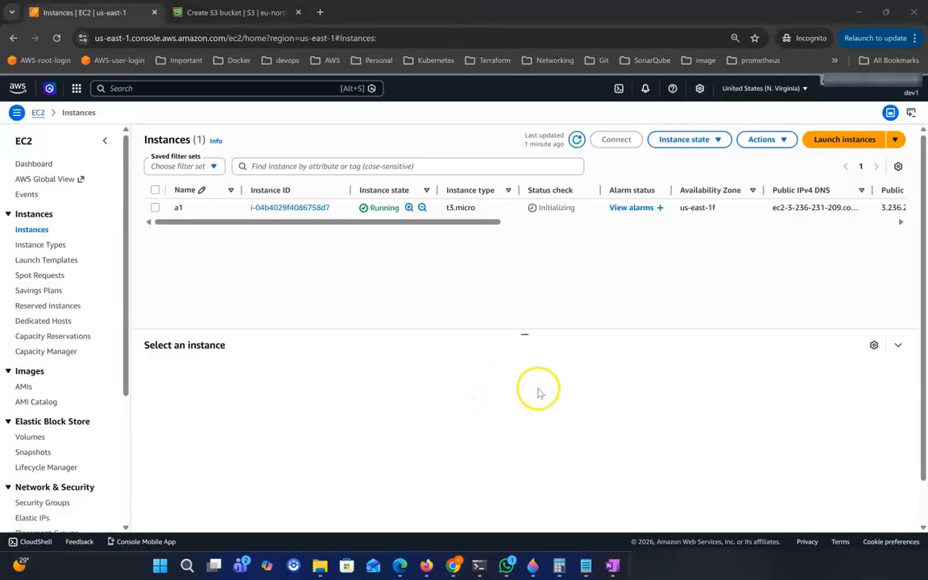
As the restricted user, start a new instance named 'ec' and try launching it.
{"action": "left_click", "coordinate": [842, 141]}
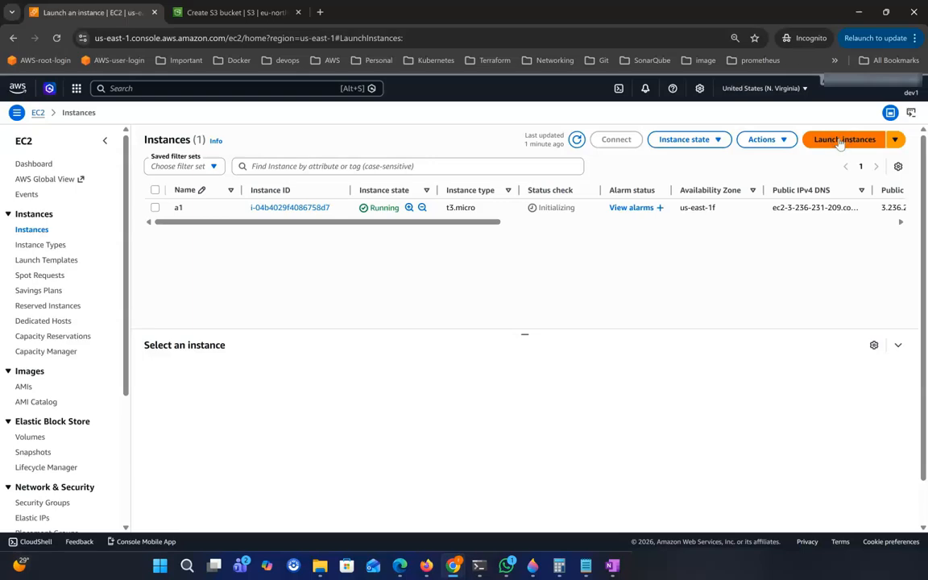
{"action": "left_click", "coordinate": [201, 220]}
{"action": "type", "text": "ec"}
{"action": "scroll", "coordinate": [207, 325], "scroll_direction": "down", "scroll_amount": 10}
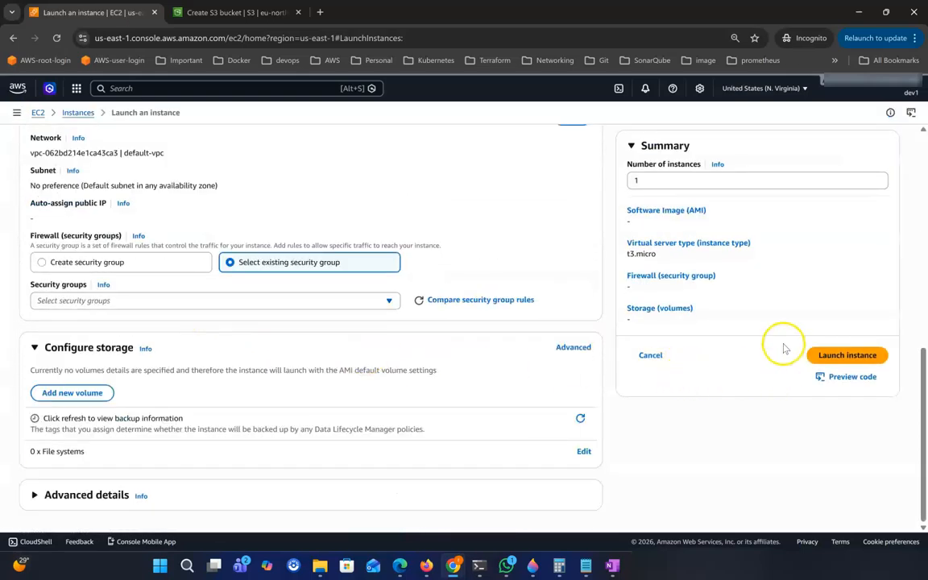
{"action": "left_click", "coordinate": [852, 355]}
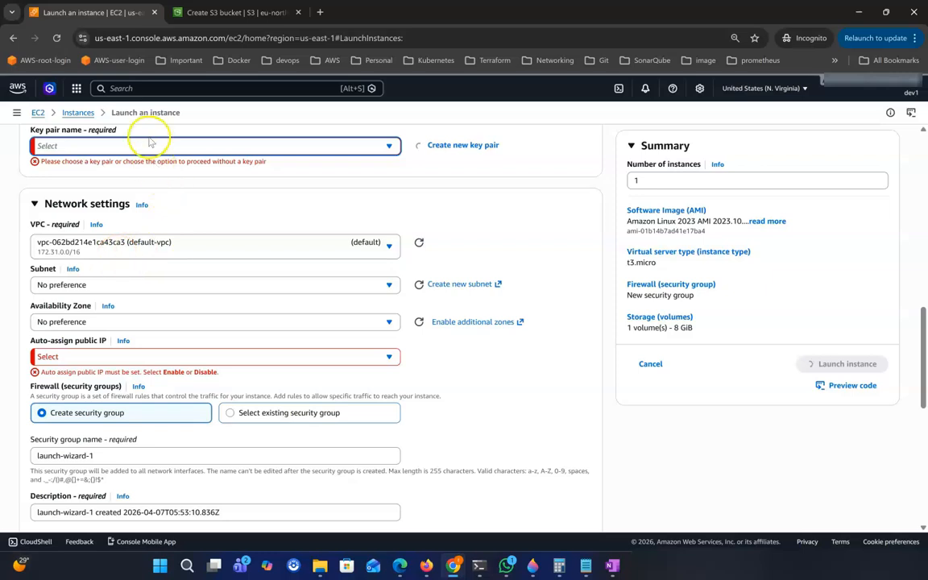
Choose key pair youtube-245 and security group allow-allip, launch, then cancel after the authorisation error.
{"action": "left_click", "coordinate": [149, 144]}
{"action": "left_click", "coordinate": [97, 198]}
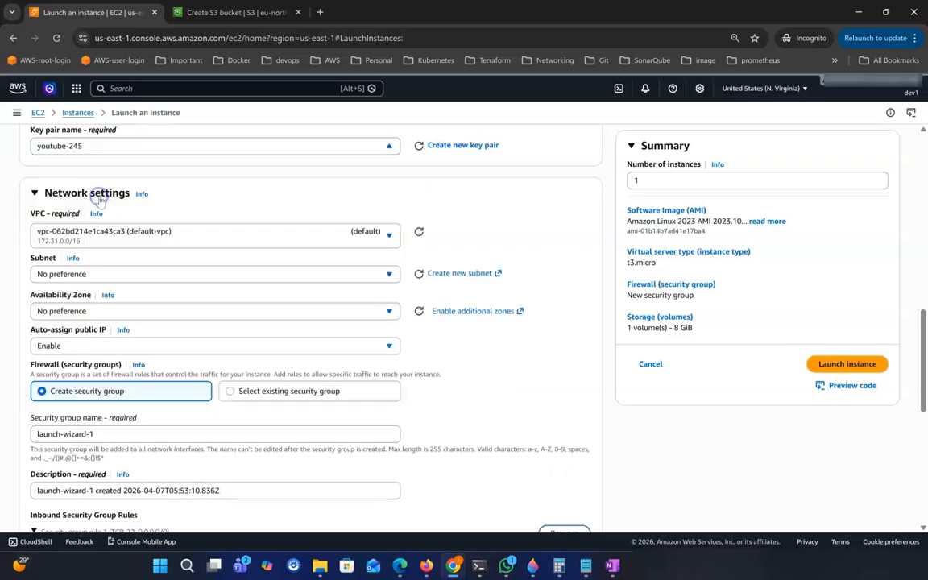
{"action": "scroll", "coordinate": [265, 357], "scroll_direction": "down", "scroll_amount": 3}
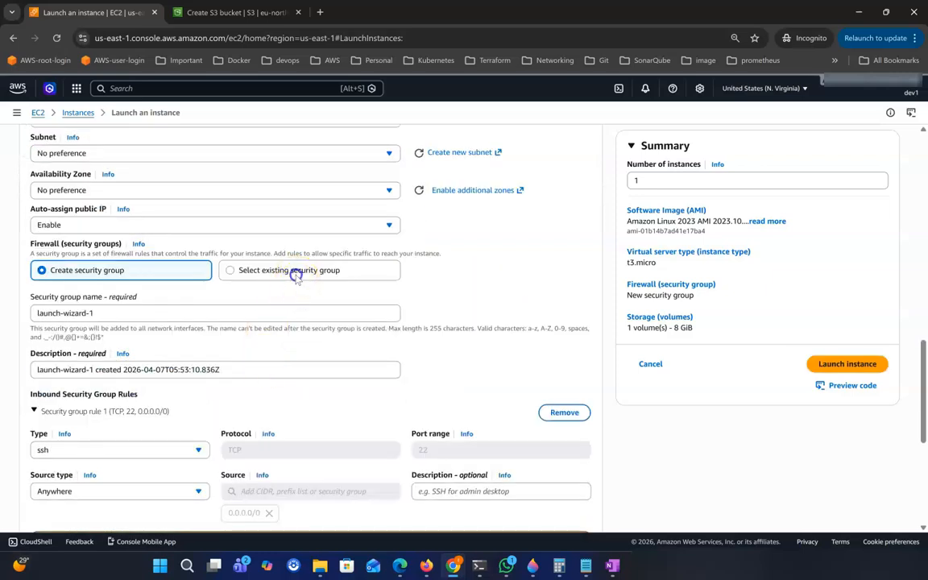
{"action": "left_click", "coordinate": [297, 274]}
{"action": "left_click", "coordinate": [121, 312]}
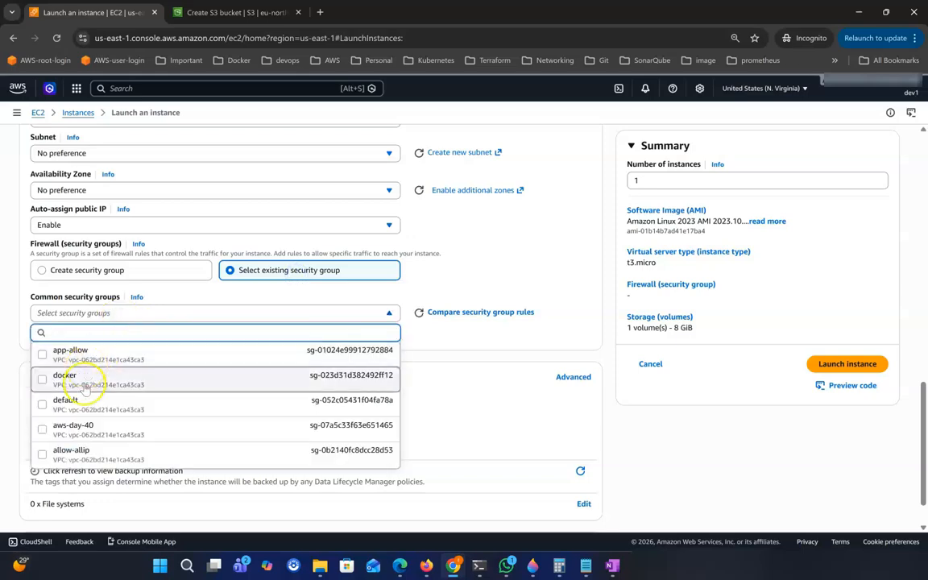
{"action": "left_click", "coordinate": [83, 453]}
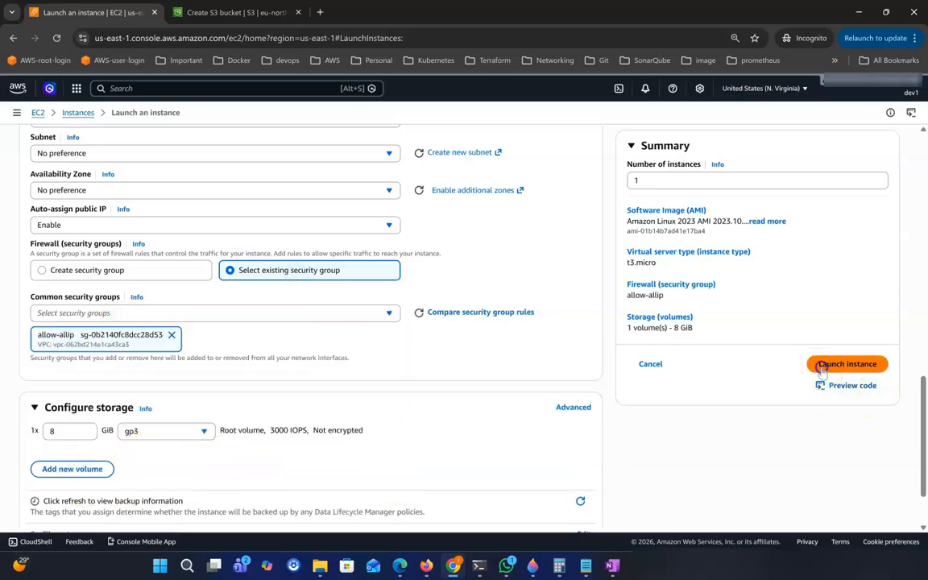
{"action": "left_click", "coordinate": [846, 364]}
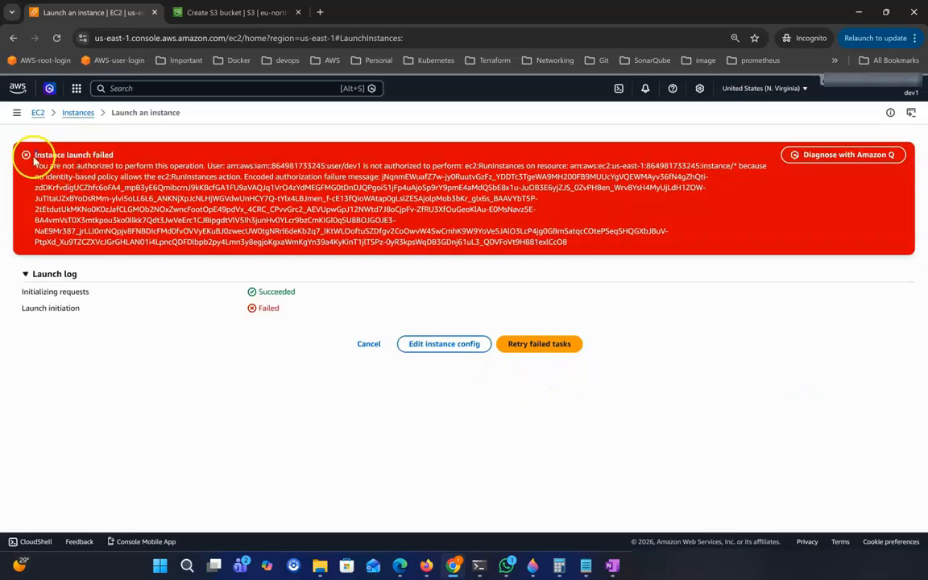
{"action": "left_click_drag", "start_coordinate": [31, 152], "coordinate": [534, 241]}
{"action": "left_click", "coordinate": [368, 345]}
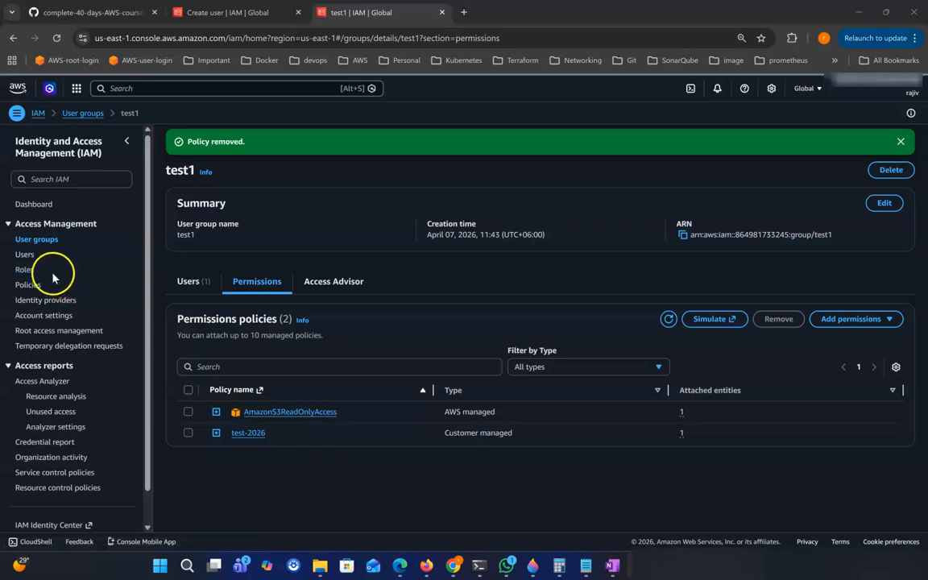
Start a new IAM role with EC2 as the trusted AWS service.
{"action": "left_click", "coordinate": [29, 274]}
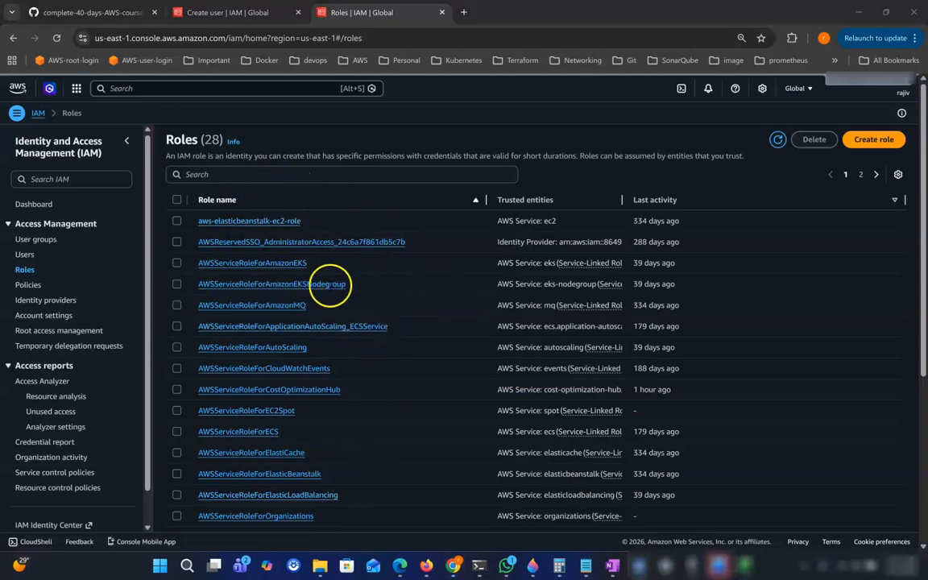
{"action": "left_click", "coordinate": [884, 141]}
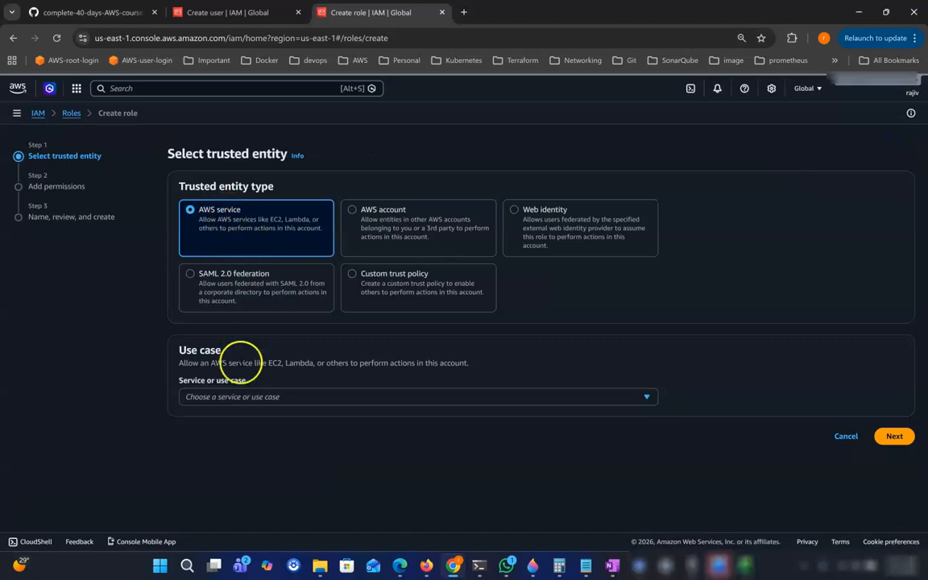
{"action": "left_click", "coordinate": [246, 397]}
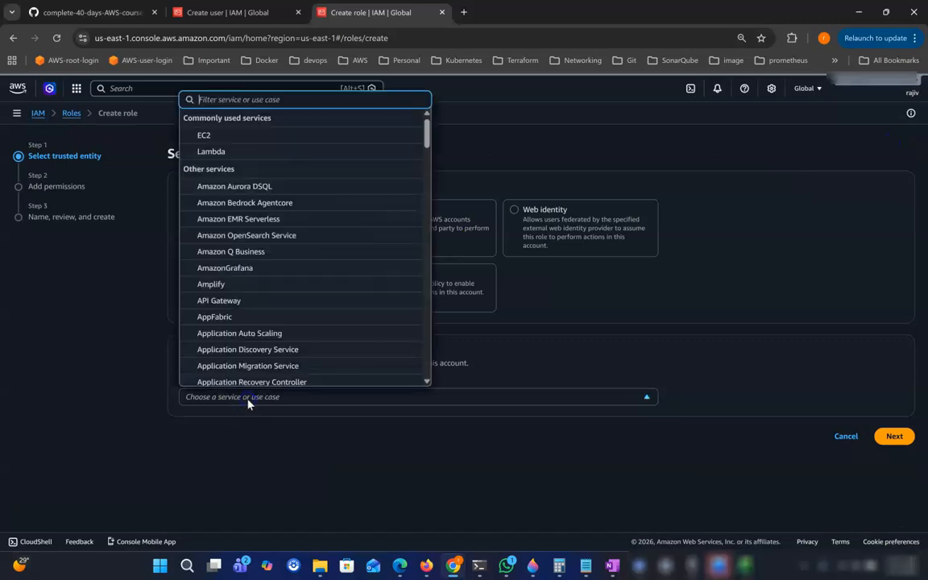
{"action": "left_click", "coordinate": [211, 135]}
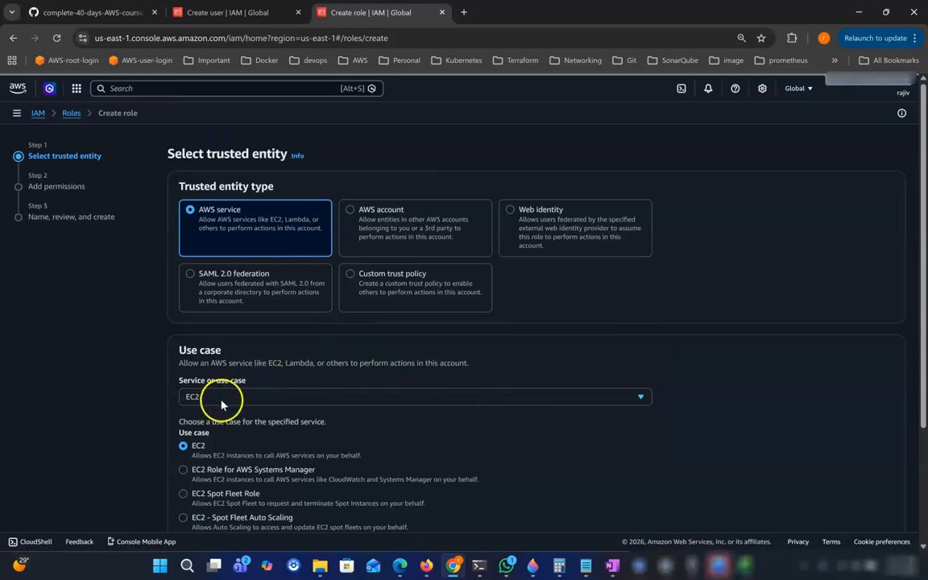
{"action": "scroll", "coordinate": [275, 388], "scroll_direction": "down", "scroll_amount": 1}
{"action": "scroll", "coordinate": [274, 388], "scroll_direction": "down", "scroll_amount": 1}
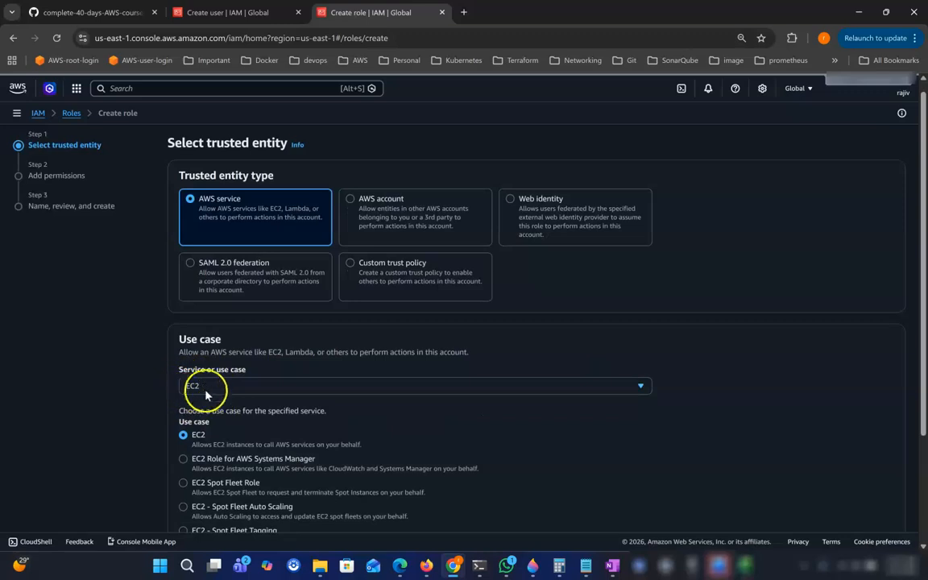
{"action": "scroll", "coordinate": [293, 390], "scroll_direction": "down", "scroll_amount": 1}
{"action": "scroll", "coordinate": [292, 390], "scroll_direction": "down", "scroll_amount": 3}
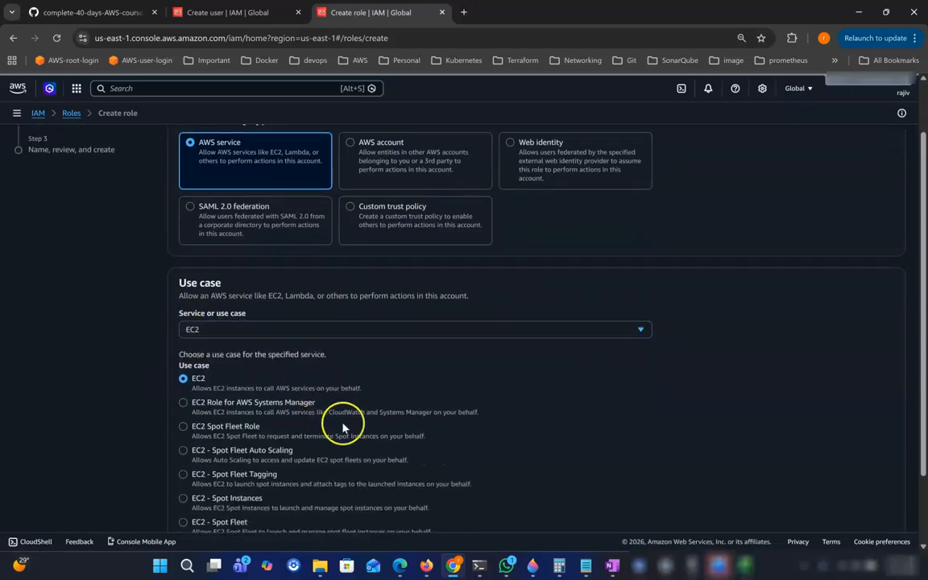
{"action": "scroll", "coordinate": [338, 421], "scroll_direction": "up", "scroll_amount": 2}
{"action": "scroll", "coordinate": [253, 364], "scroll_direction": "down", "scroll_amount": 3}
{"action": "left_click", "coordinate": [880, 526]}
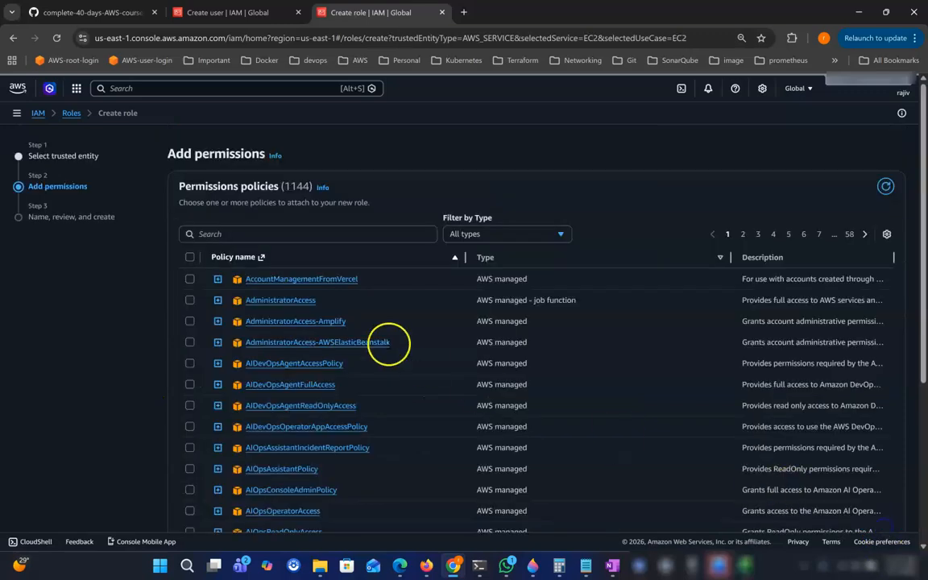
Grant the role AmazonS3FullAccess, name it dev-2026-s3-acess, and create it.
{"action": "left_click", "coordinate": [239, 232]}
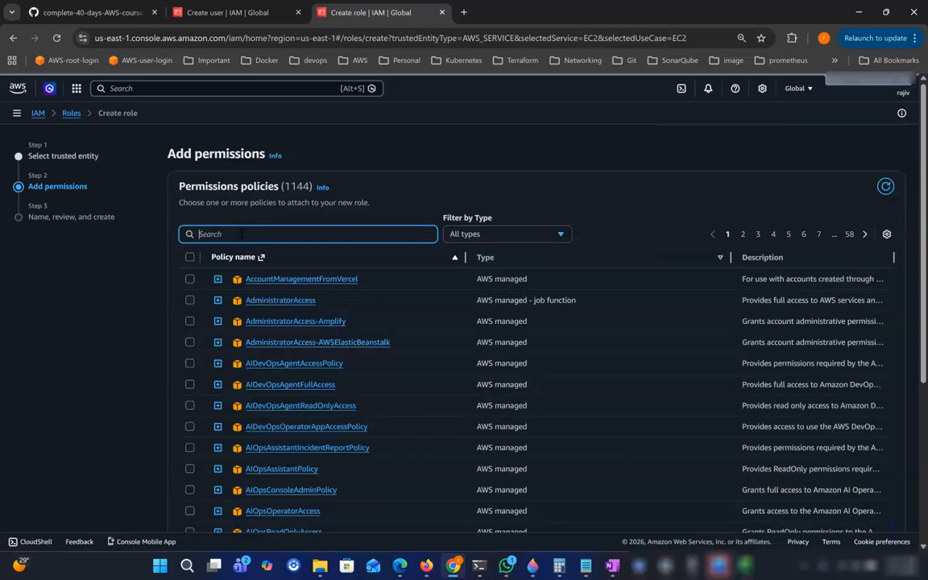
{"action": "type", "text": "s3"}
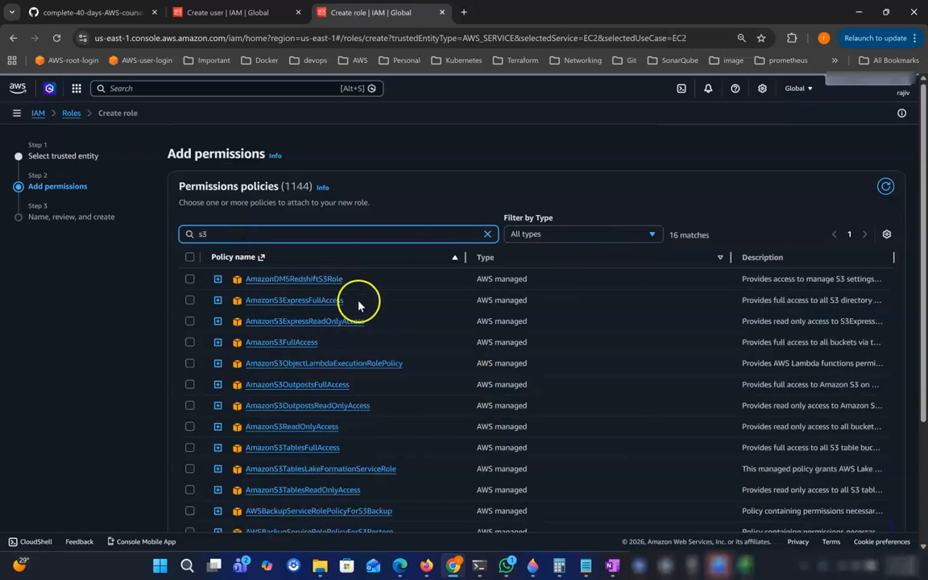
{"action": "left_click", "coordinate": [190, 342]}
{"action": "scroll", "coordinate": [428, 364], "scroll_direction": "down", "scroll_amount": 3}
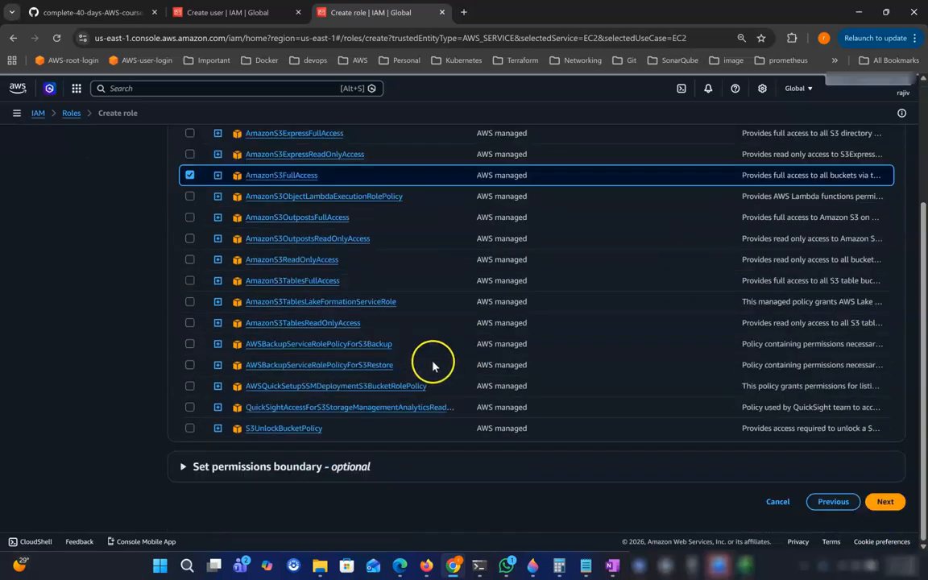
{"action": "left_click", "coordinate": [886, 500]}
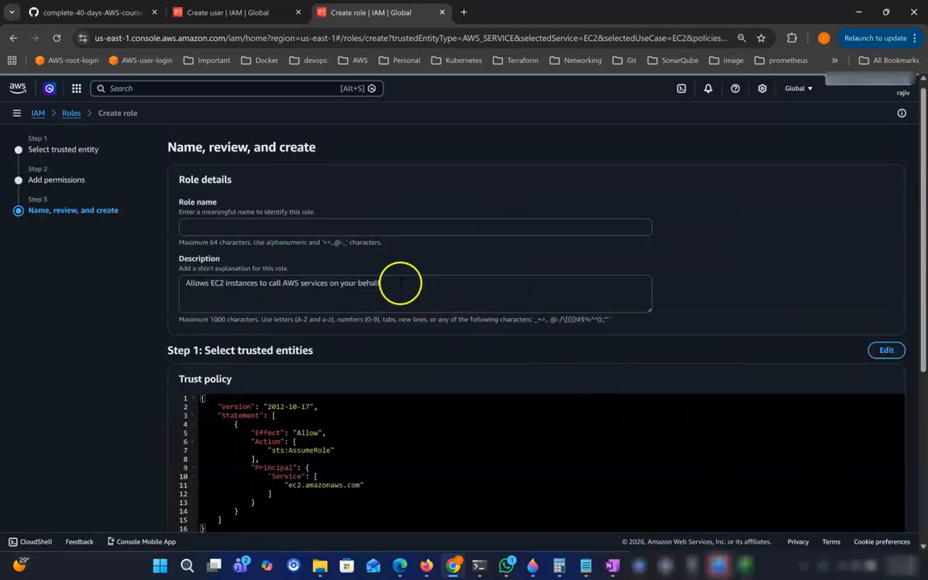
{"action": "left_click", "coordinate": [298, 228]}
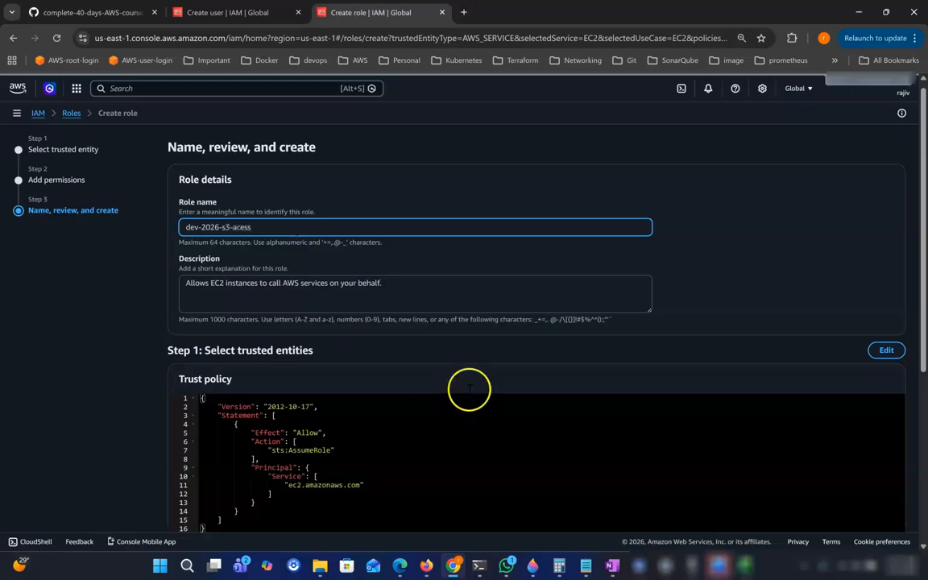
{"action": "scroll", "coordinate": [435, 370], "scroll_direction": "down", "scroll_amount": 4}
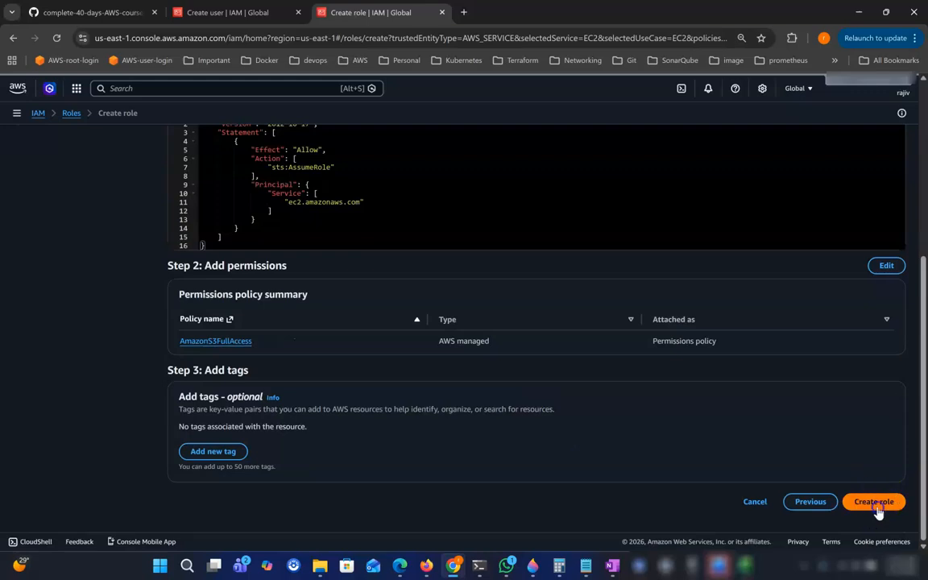
{"action": "left_click", "coordinate": [875, 503]}
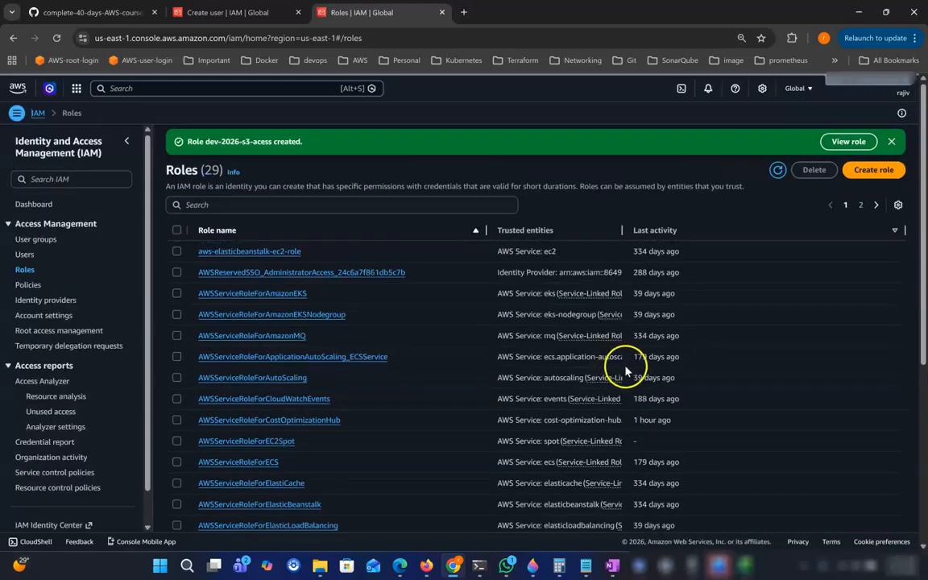
Open EC2 in a new browser tab and list the running instances.
{"action": "left_click", "coordinate": [891, 144]}
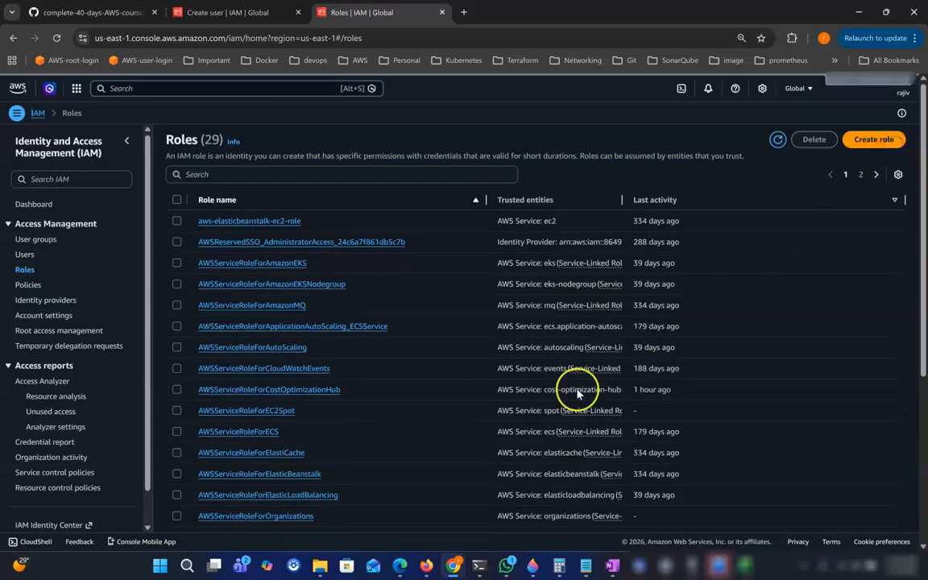
{"action": "scroll", "coordinate": [460, 402], "scroll_direction": "down", "scroll_amount": 3}
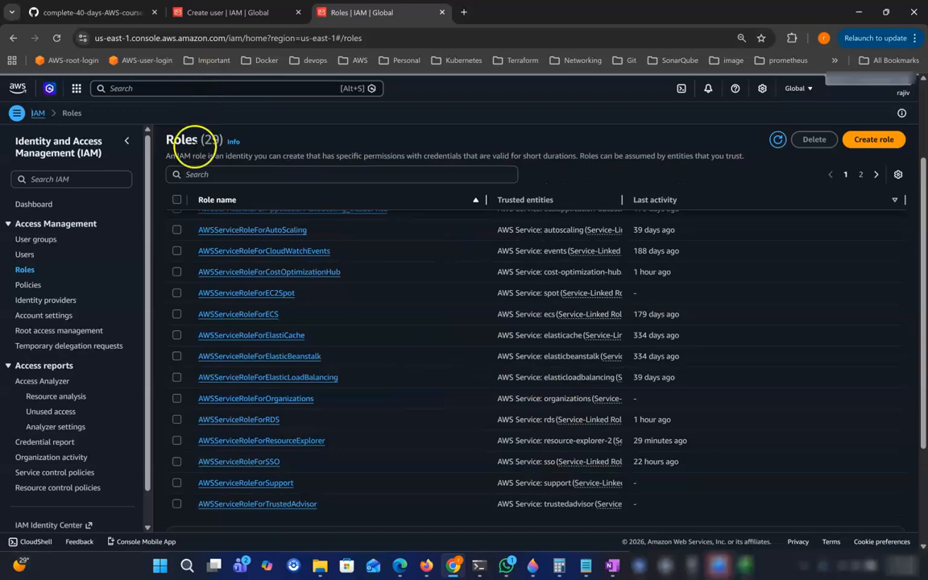
{"action": "left_click", "coordinate": [114, 88]}
{"action": "type", "text": "ec"}
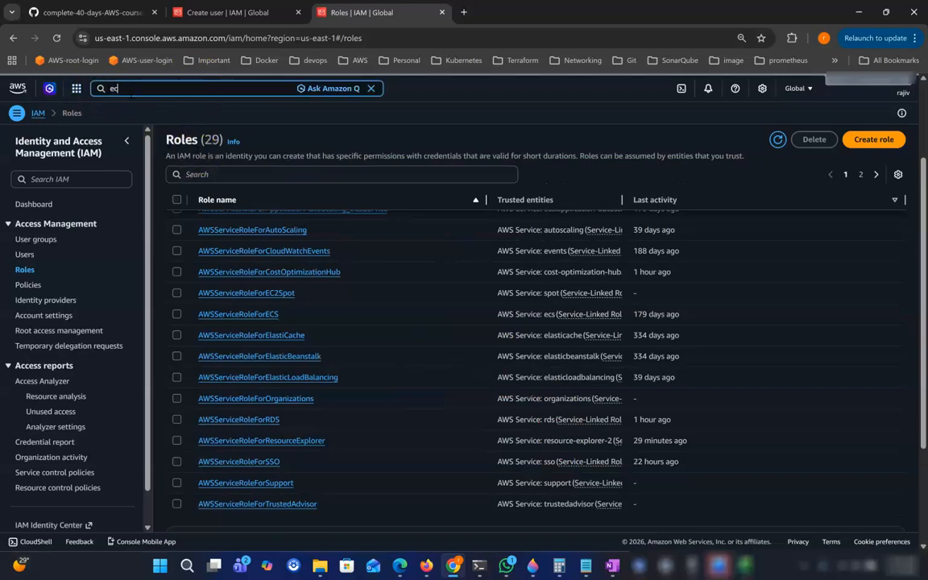
{"action": "type", "text": "2"}
{"action": "left_click", "coordinate": [265, 149]}
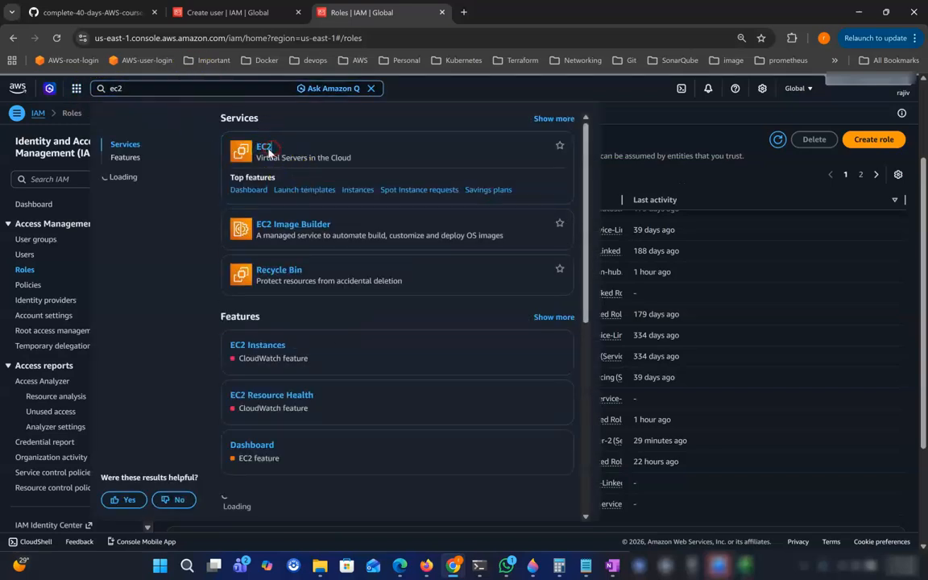
{"action": "right_click", "coordinate": [269, 153]}
{"action": "left_click", "coordinate": [318, 161]}
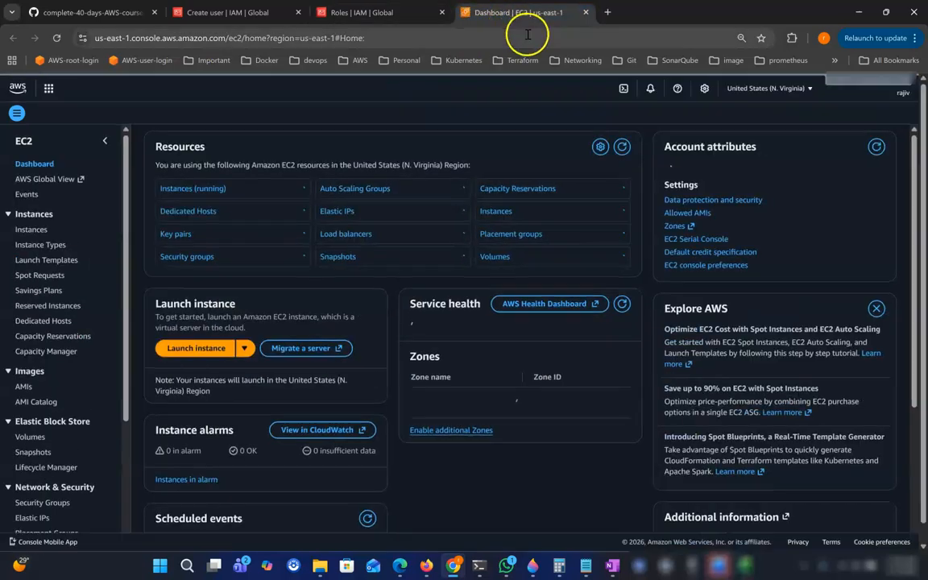
{"action": "left_click", "coordinate": [182, 192]}
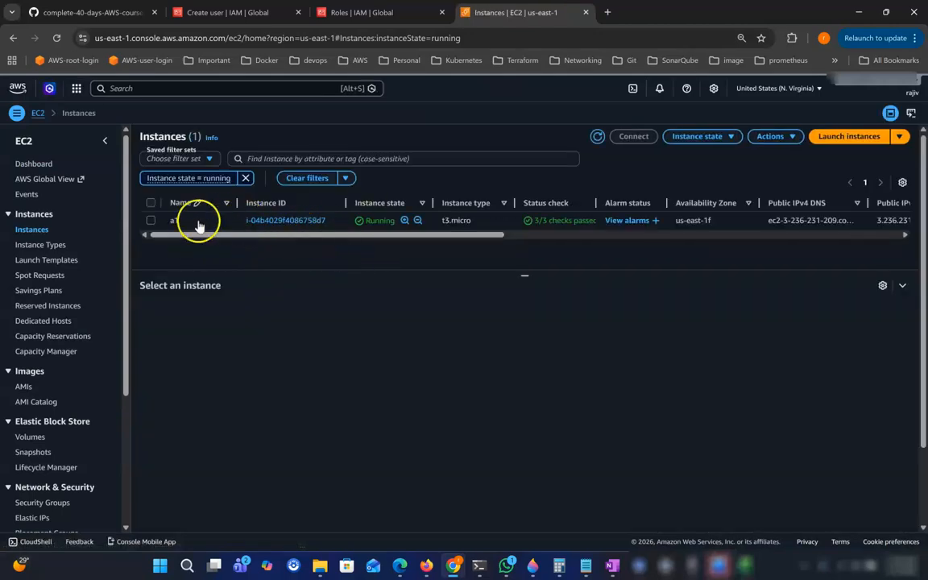
Select instance a1 and copy its public IPv4 address 3.236.231.209.
{"action": "left_click", "coordinate": [332, 222]}
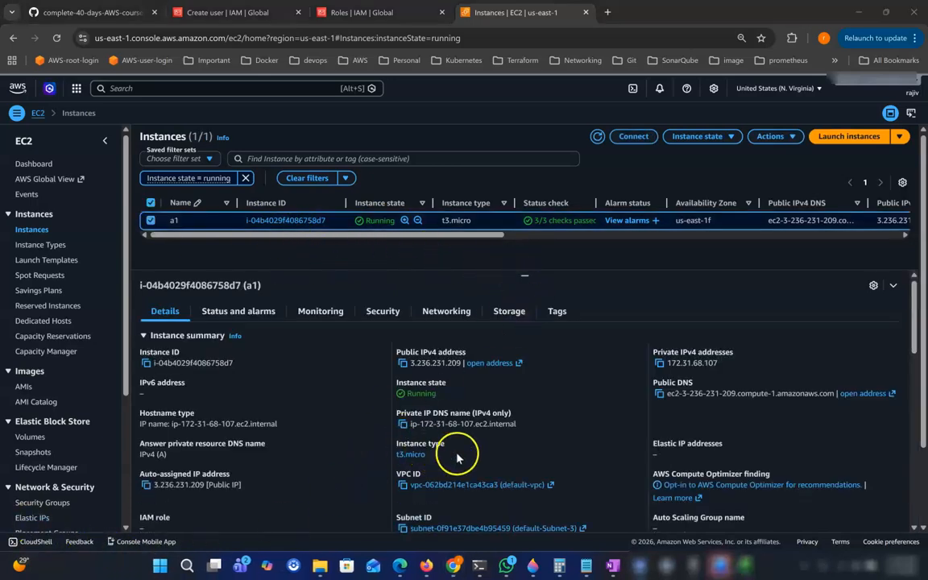
{"action": "left_click", "coordinate": [403, 365]}
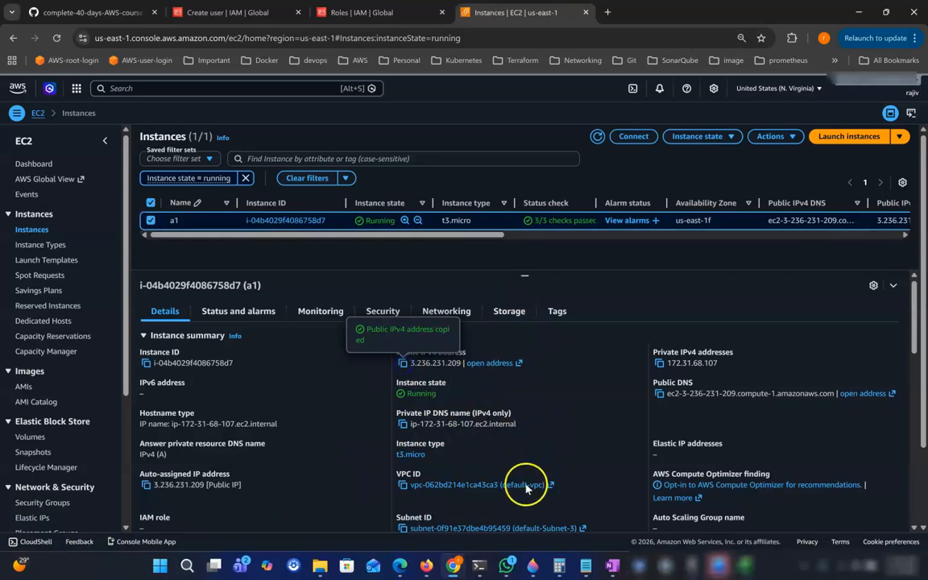
{"action": "left_click", "coordinate": [480, 566]}
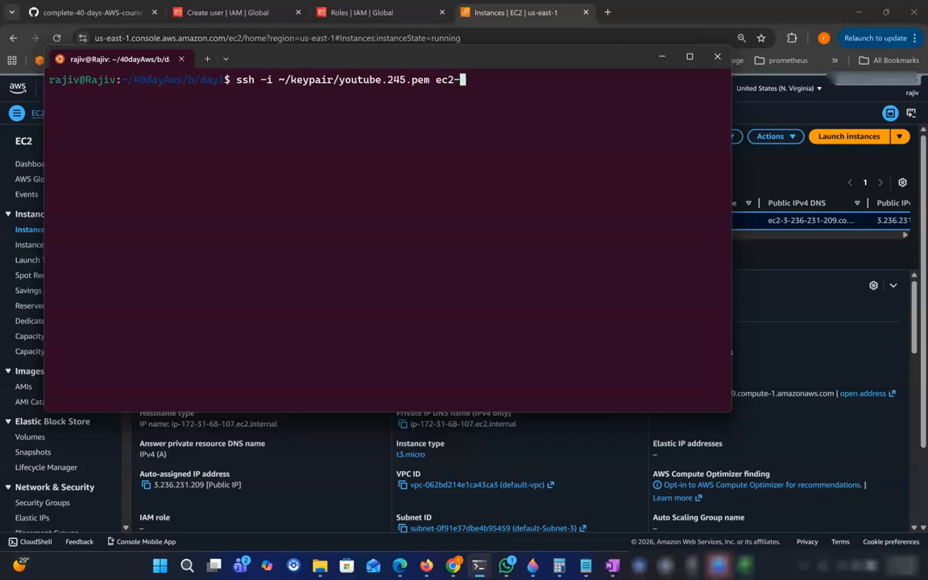
SSH into a1 as ec2-user at 3.236.231.209, accept the host key, and see aws s3 ls fail for missing credentials.
{"action": "key", "text": "ctrl+v"}
{"action": "key", "text": "Return"}
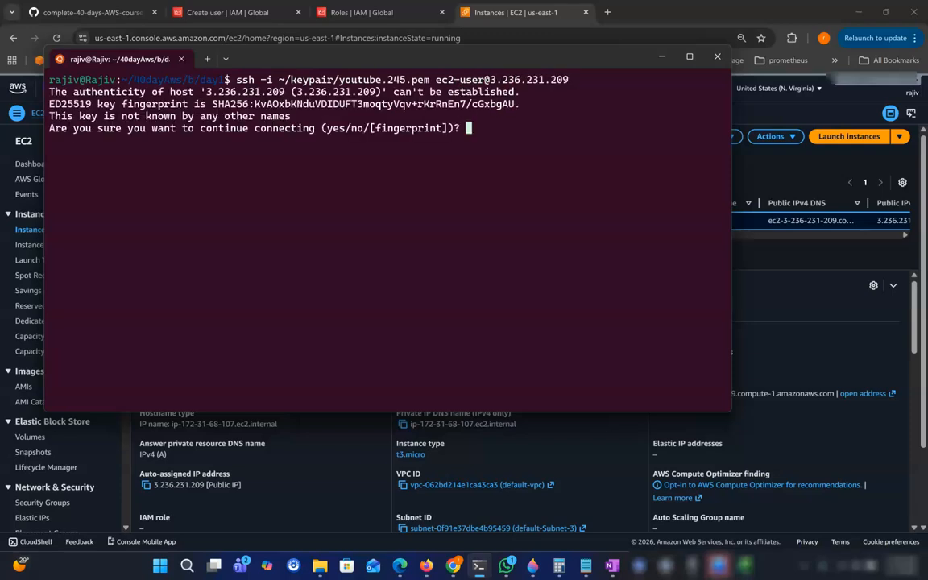
{"action": "type", "text": "yes"}
{"action": "key", "text": "Return"}
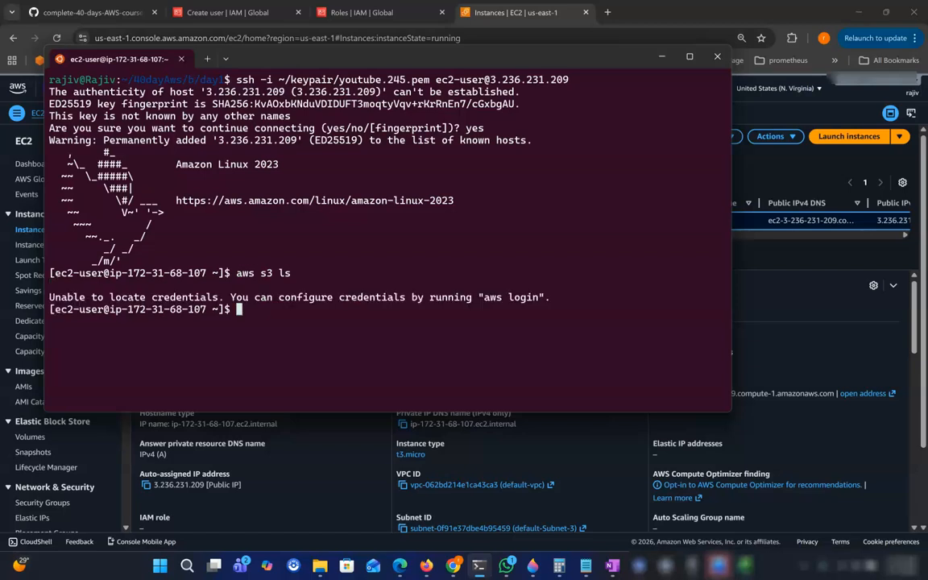
{"action": "left_click_drag", "start_coordinate": [151, 297], "coordinate": [224, 297]}
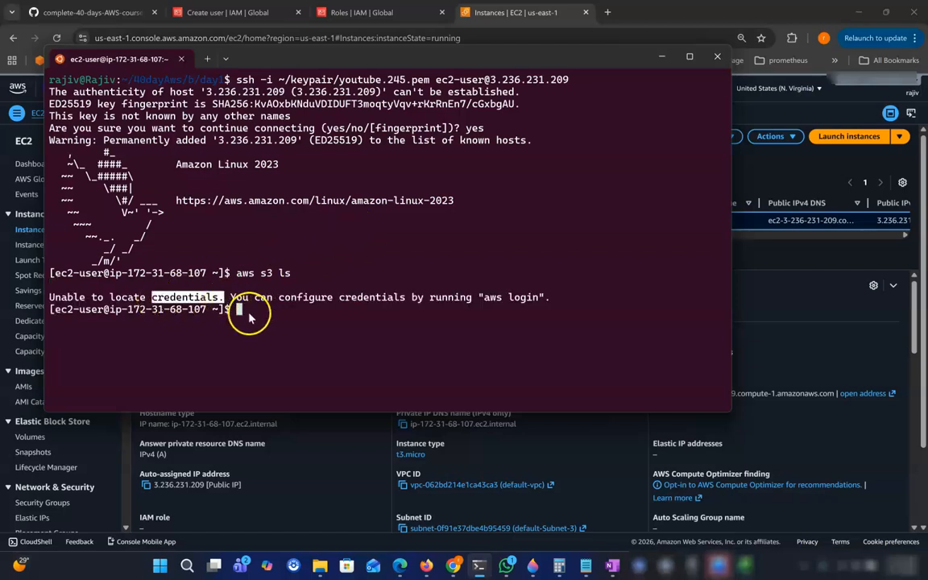
{"action": "left_click", "coordinate": [263, 343]}
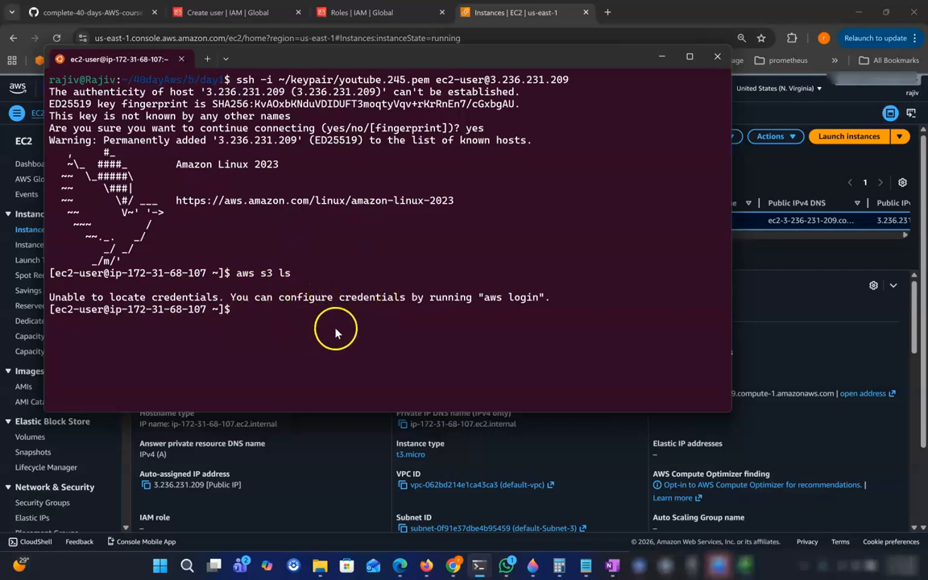
{"action": "left_click", "coordinate": [662, 58]}
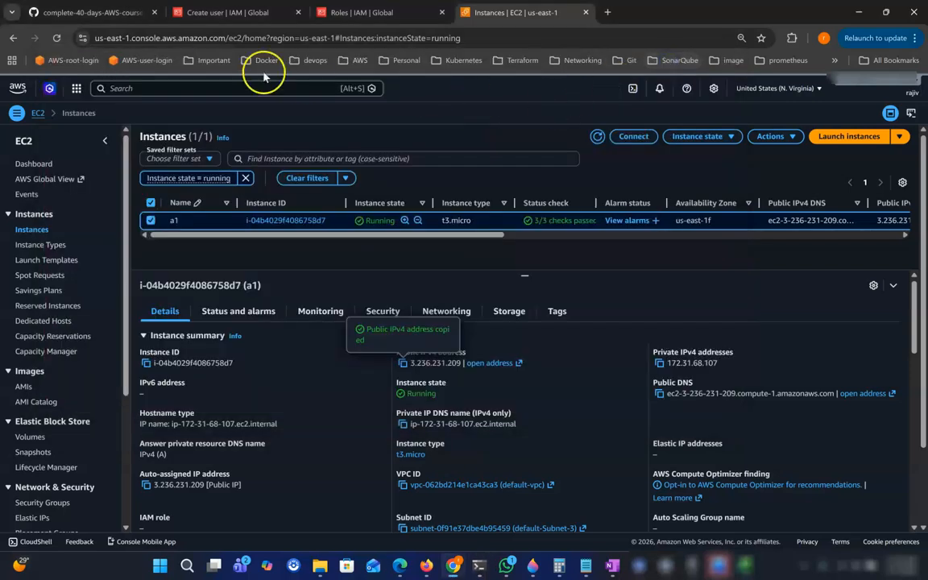
Leave the create-user flow and open user dev1's security credentials.
{"action": "left_click", "coordinate": [240, 14]}
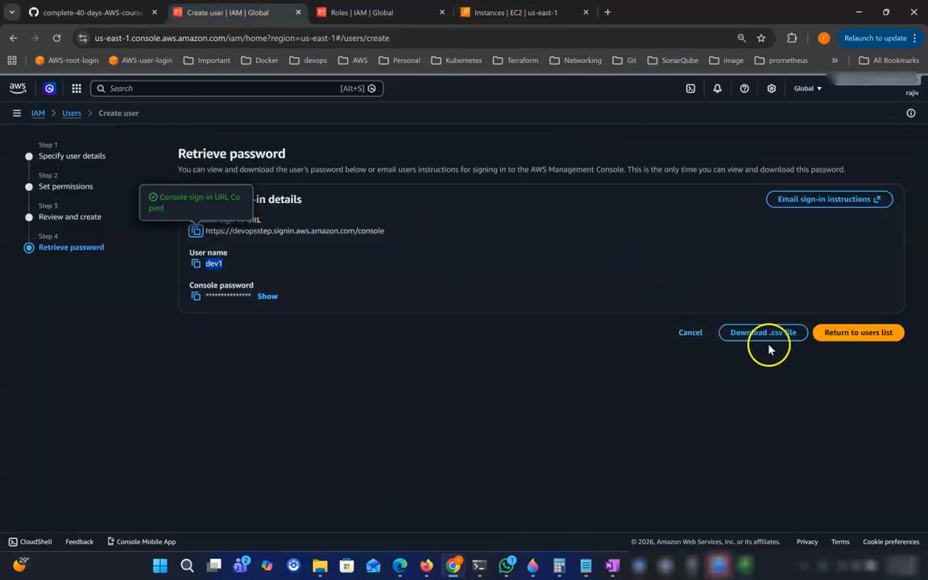
{"action": "left_click", "coordinate": [840, 336]}
{"action": "left_click", "coordinate": [588, 362]}
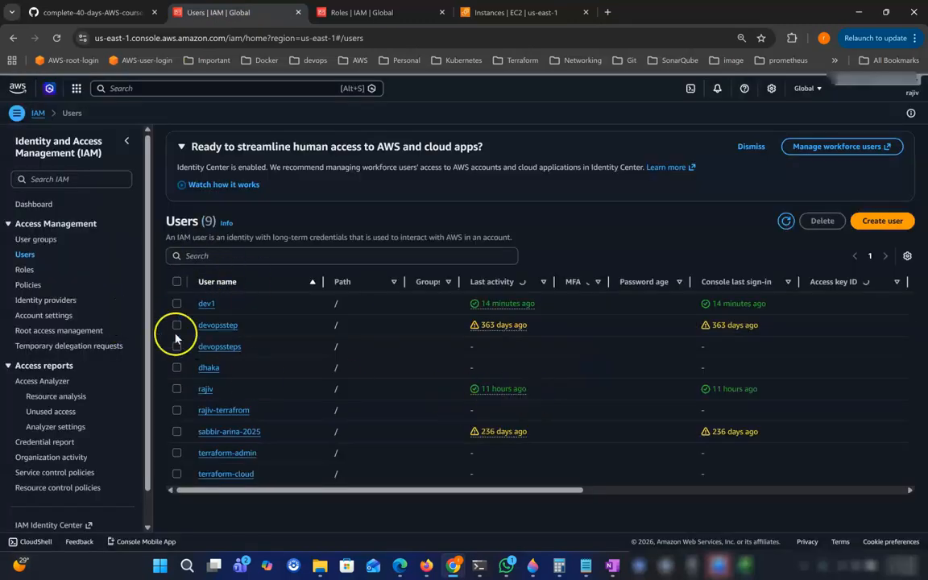
{"action": "left_click", "coordinate": [206, 305]}
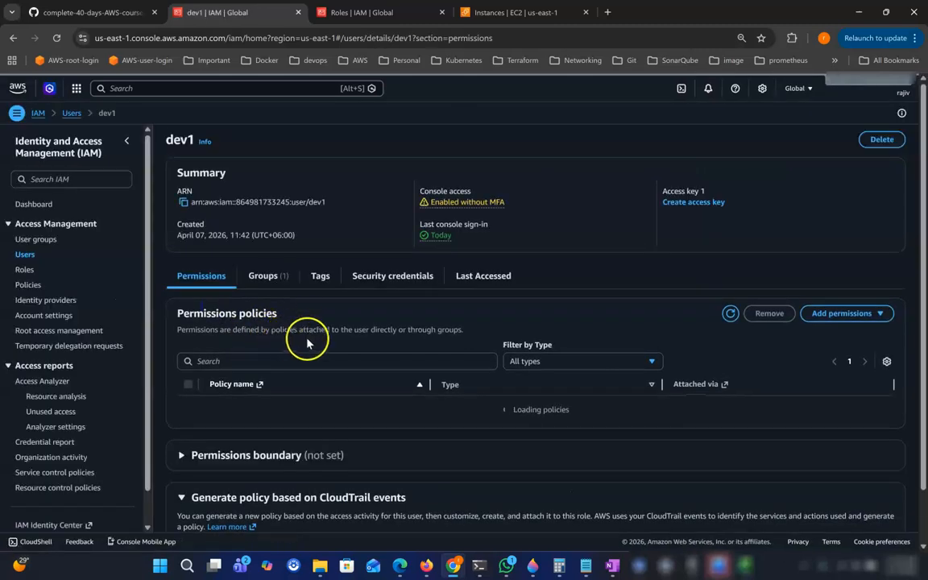
{"action": "left_click", "coordinate": [399, 280]}
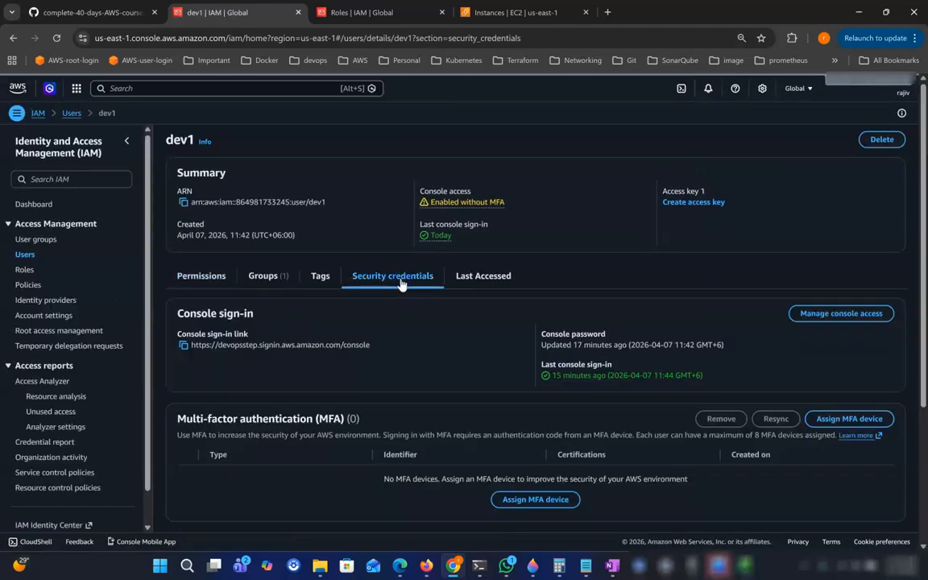
{"action": "scroll", "coordinate": [780, 365], "scroll_direction": "down", "scroll_amount": 1}
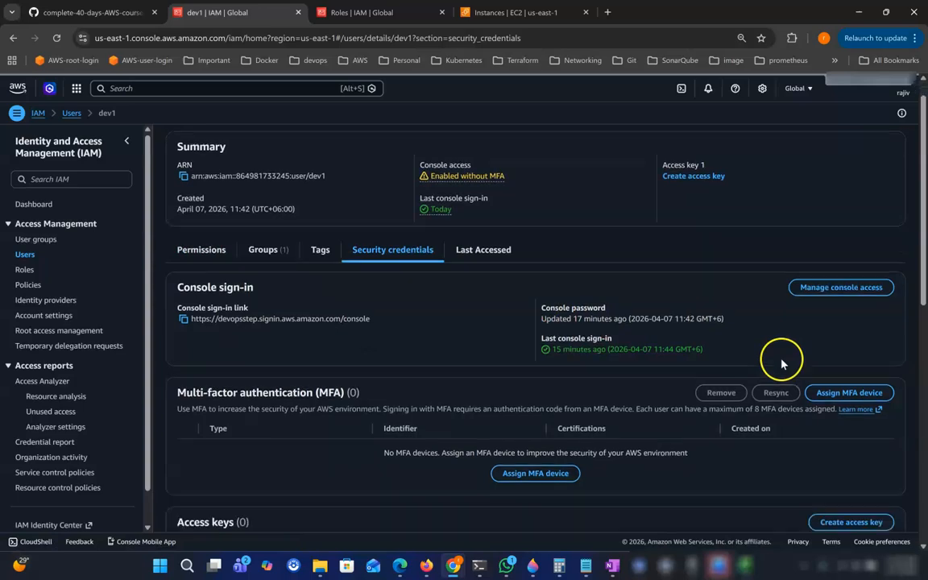
{"action": "scroll", "coordinate": [841, 306], "scroll_direction": "down", "scroll_amount": 3}
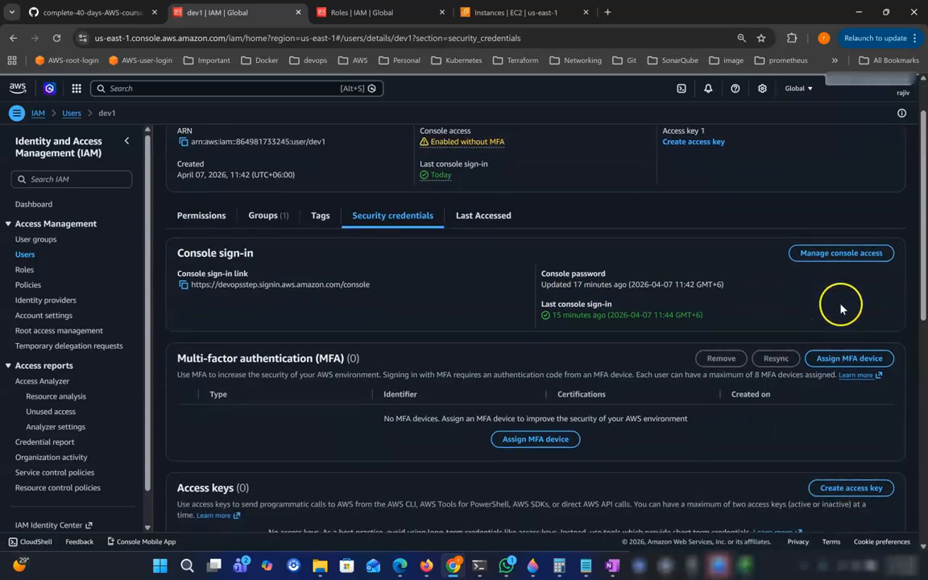
{"action": "scroll", "coordinate": [872, 357], "scroll_direction": "down", "scroll_amount": 1}
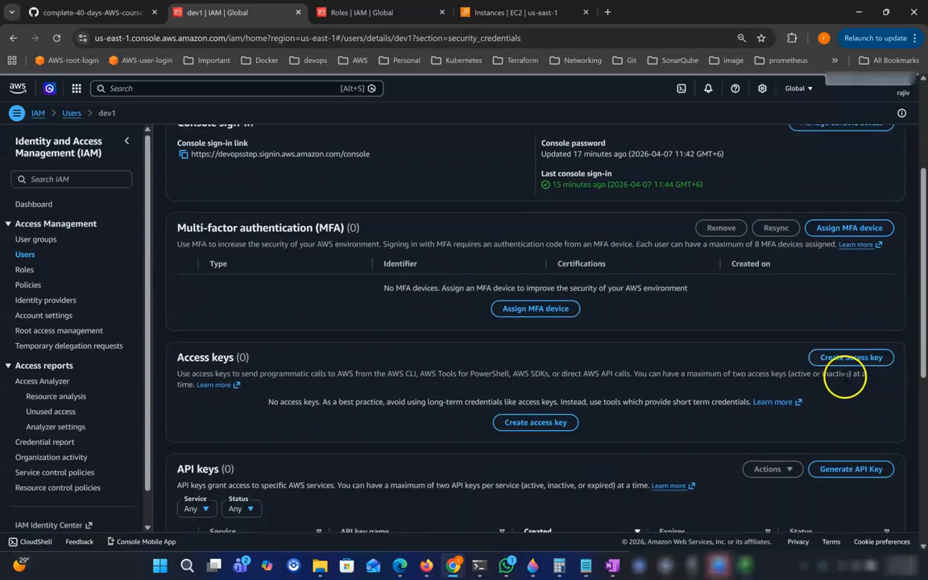
Create a Command Line Interface access key for dev1 and copy its access key ID.
{"action": "left_click", "coordinate": [860, 360]}
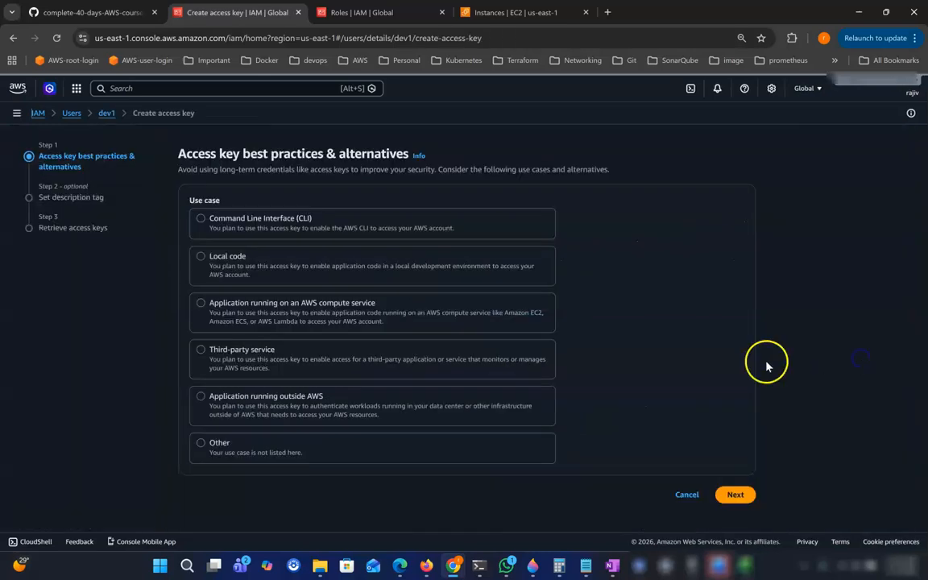
{"action": "left_click", "coordinate": [277, 229]}
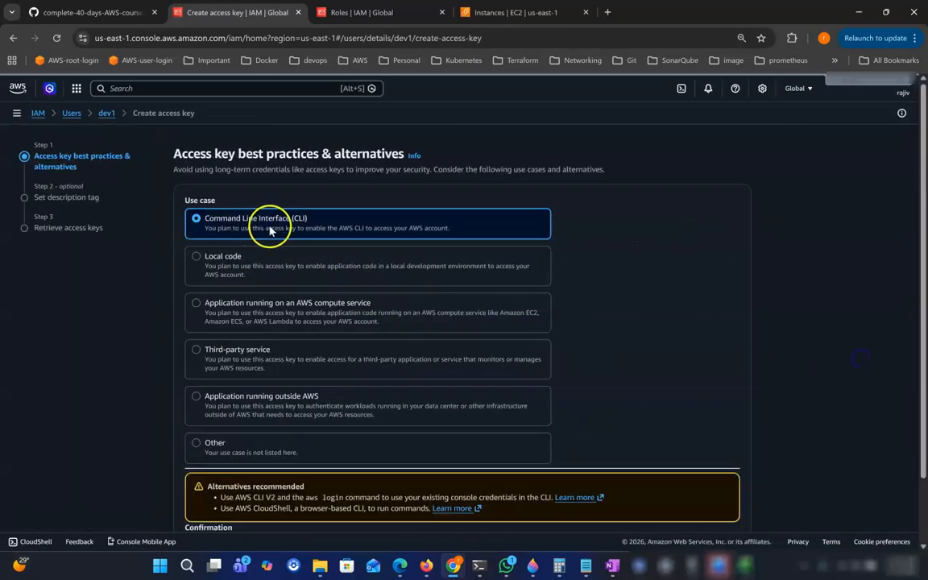
{"action": "scroll", "coordinate": [543, 290], "scroll_direction": "down", "scroll_amount": 2}
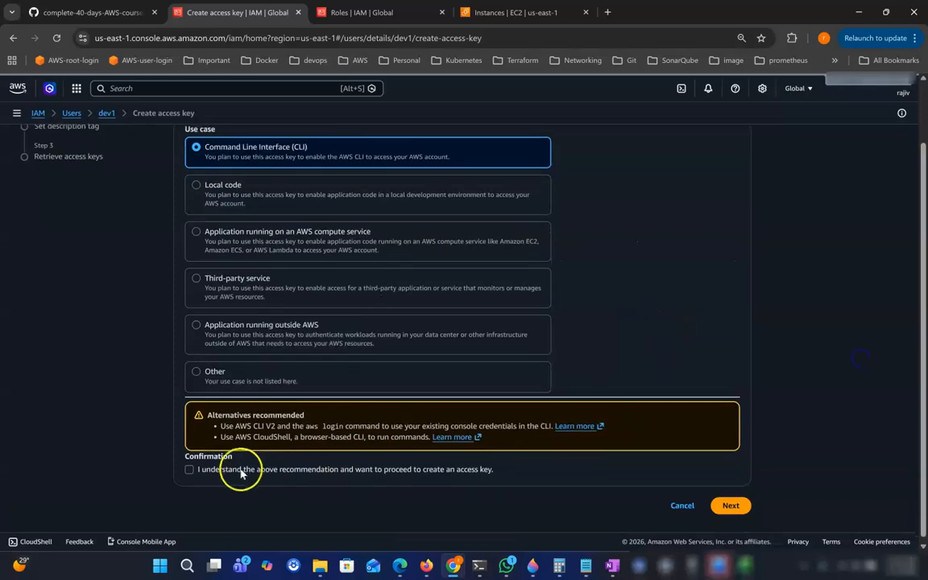
{"action": "left_click", "coordinate": [731, 506]}
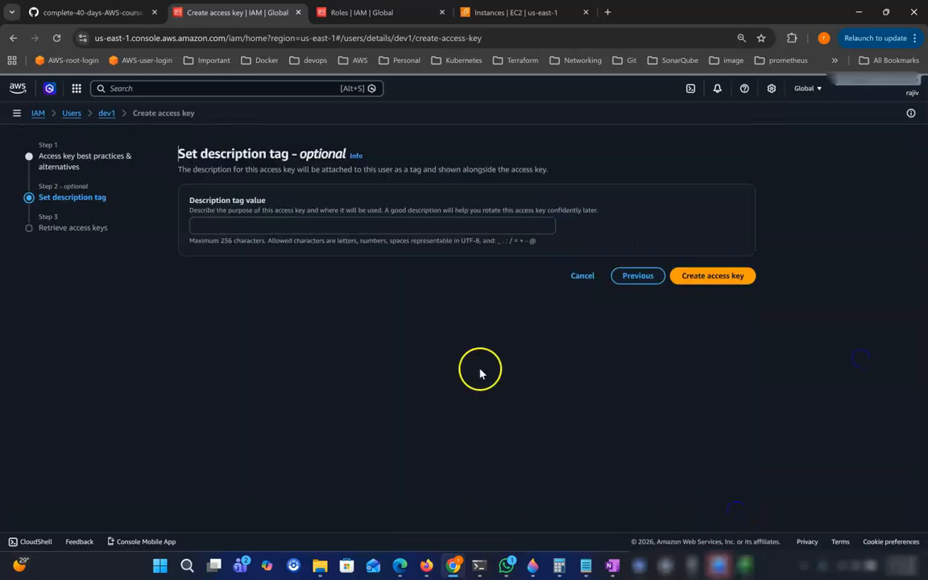
{"action": "left_click", "coordinate": [238, 226]}
{"action": "left_click", "coordinate": [713, 276]}
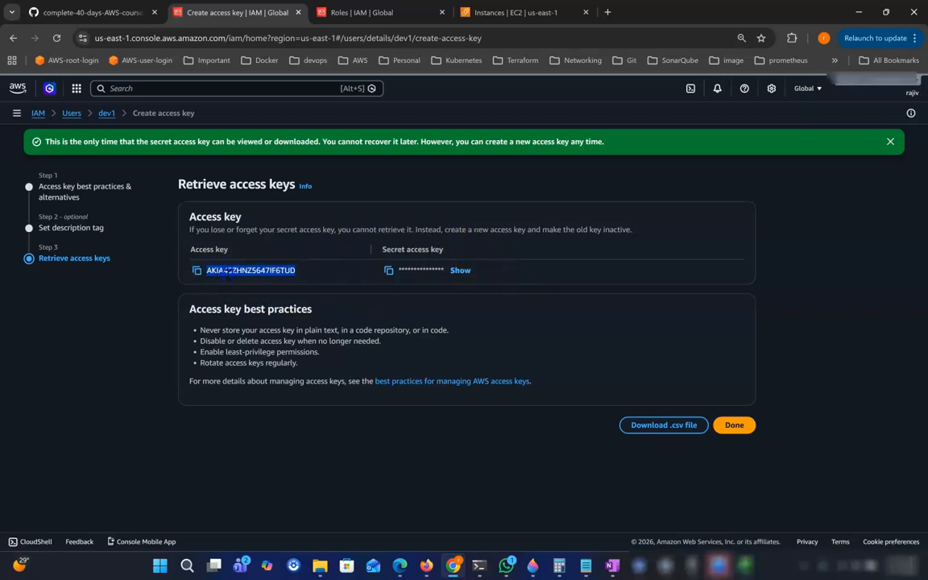
{"action": "left_click", "coordinate": [197, 272]}
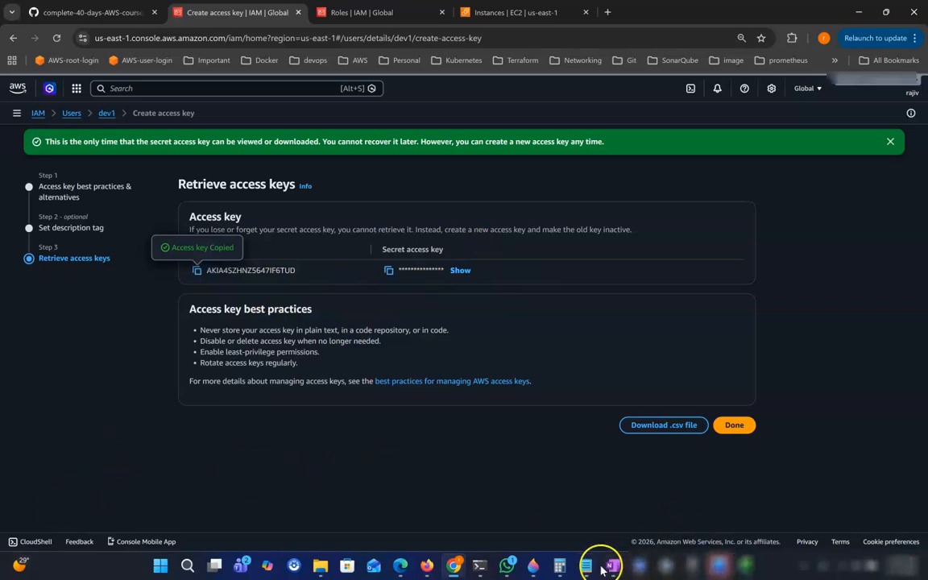
{"action": "left_click", "coordinate": [479, 566]}
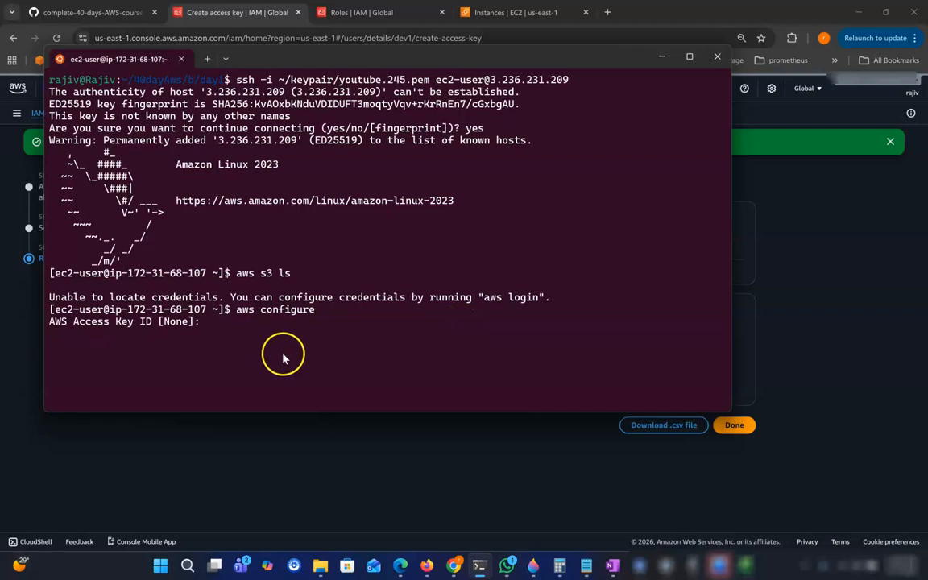
Enter dev1's access key ID in aws configure and copy the secret access key.
{"action": "key", "text": "ctrl+v"}
{"action": "key", "text": "Return"}
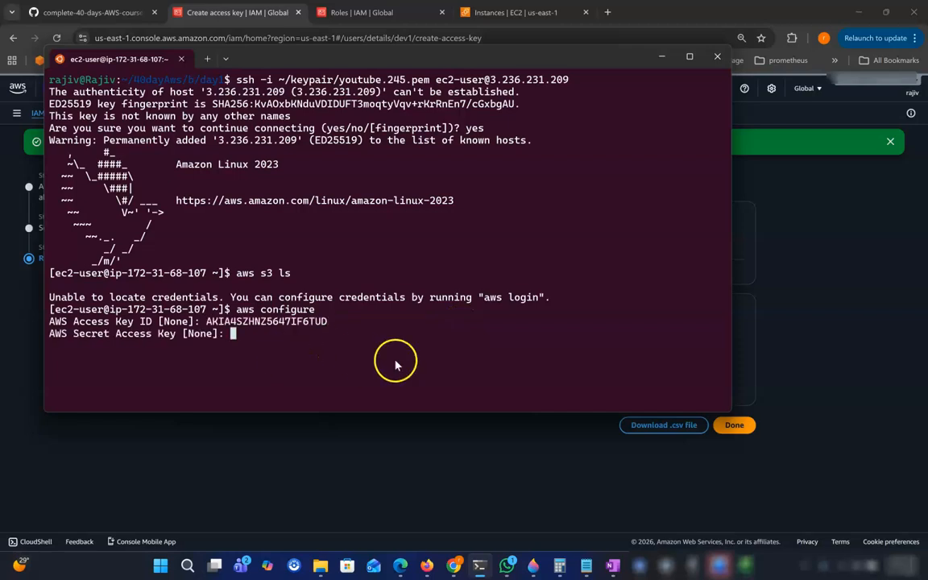
{"action": "left_click", "coordinate": [33, 369]}
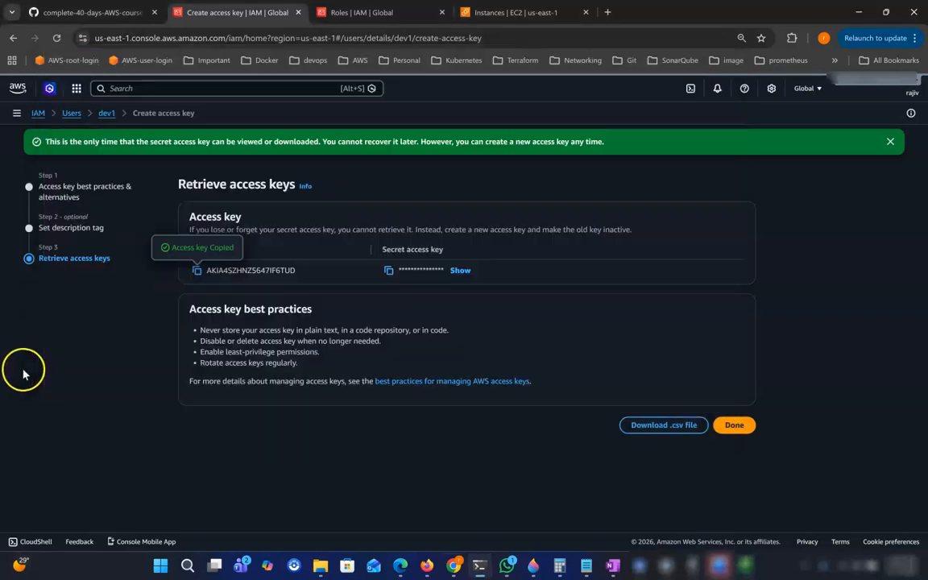
{"action": "left_click", "coordinate": [388, 271]}
Enter the secret key, leave region and output blank, and list the two S3 buckets.
{"action": "left_click", "coordinate": [480, 566]}
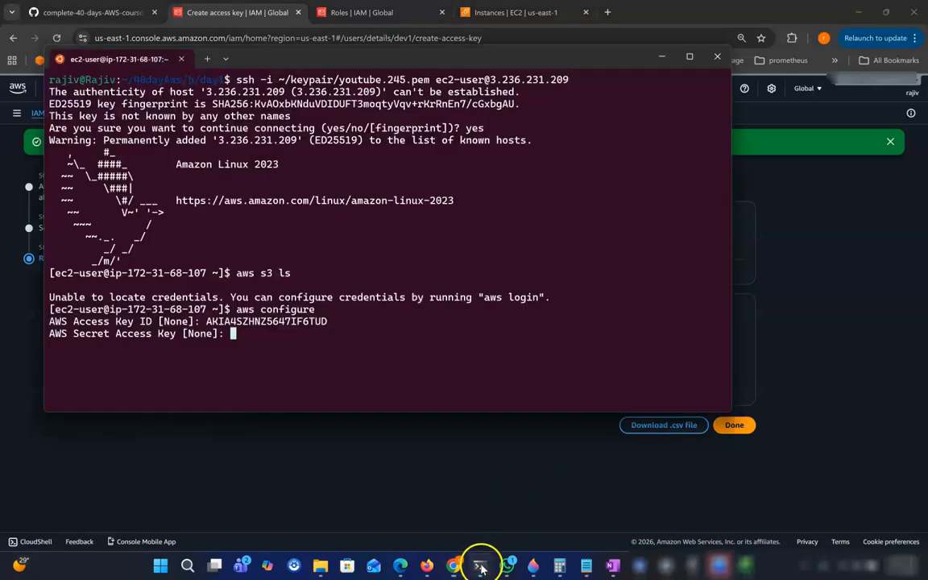
{"action": "key", "text": "ctrl+v"}
{"action": "key", "text": "Return"}
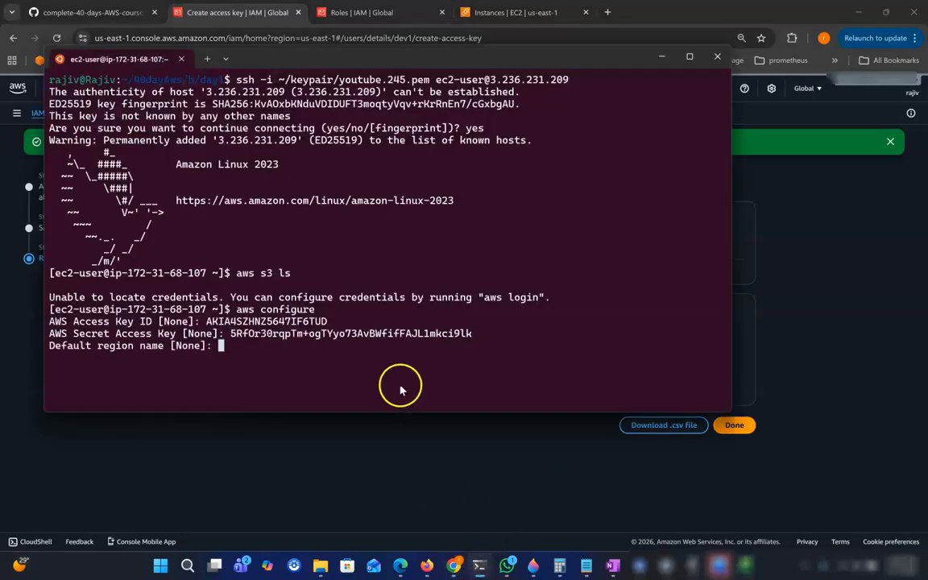
{"action": "key", "text": "Return"}
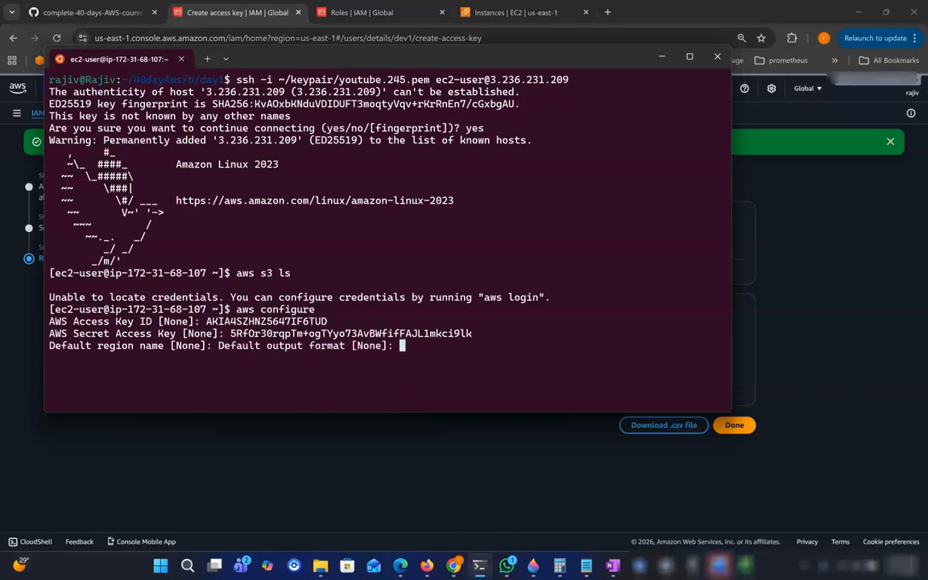
{"action": "key", "text": "Return"}
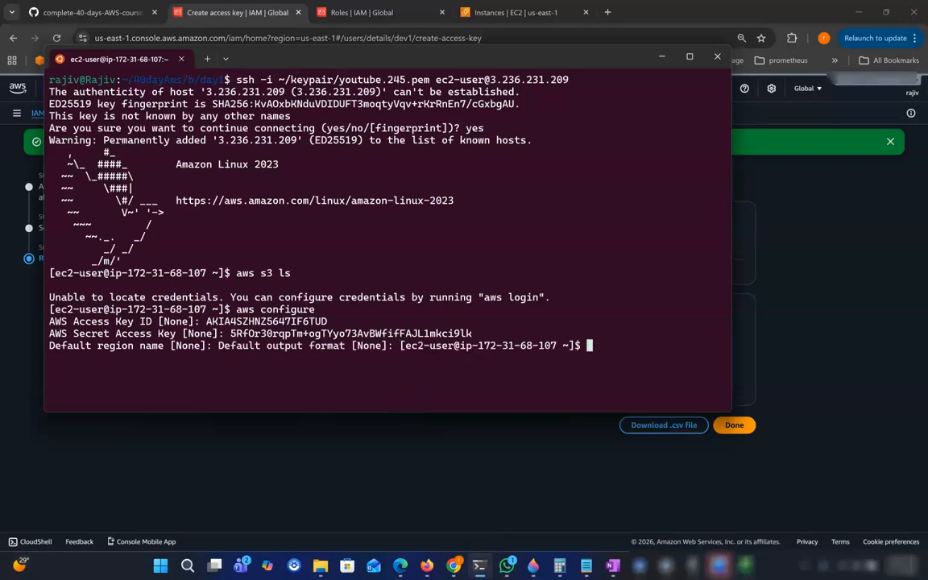
{"action": "key", "text": "Return"}
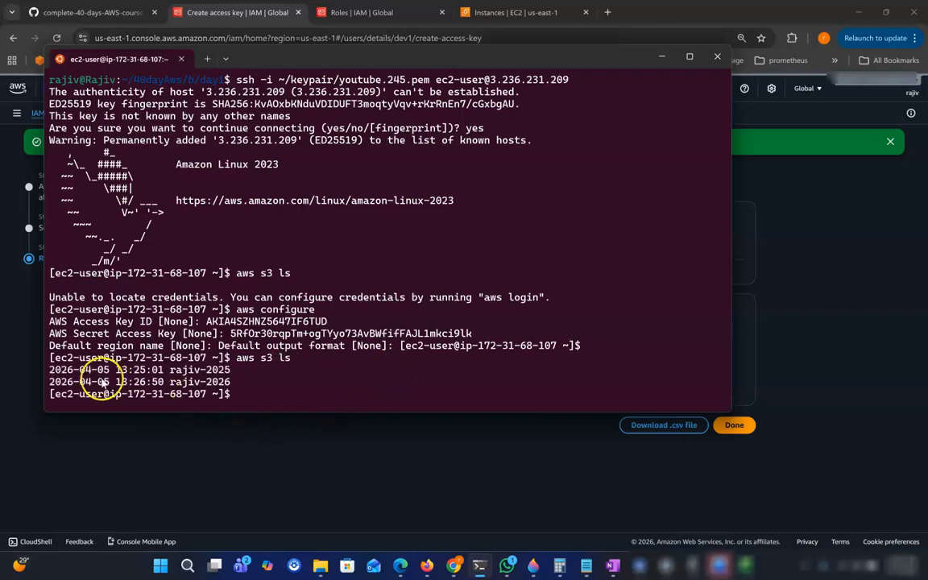
{"action": "left_click_drag", "start_coordinate": [48, 369], "coordinate": [236, 389]}
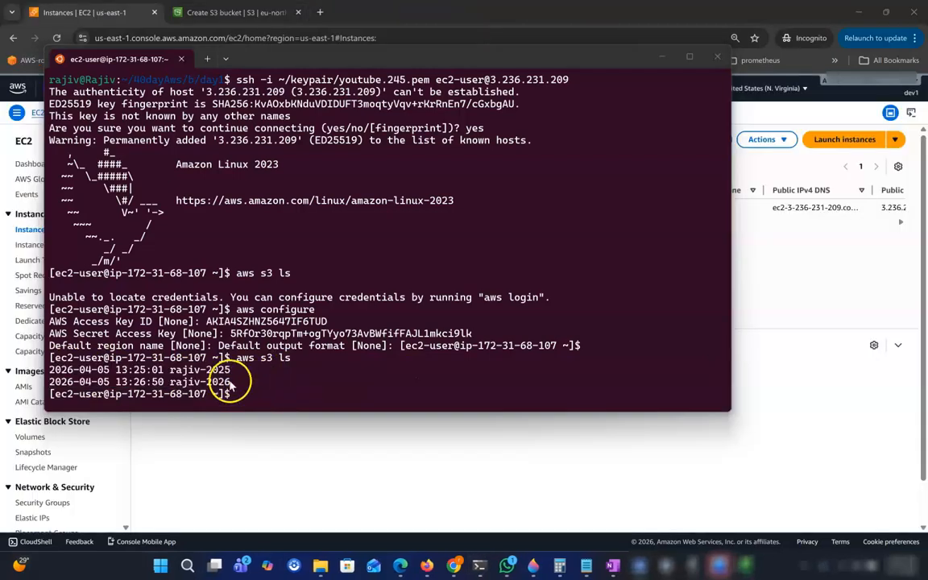
{"action": "left_click", "coordinate": [229, 387]}
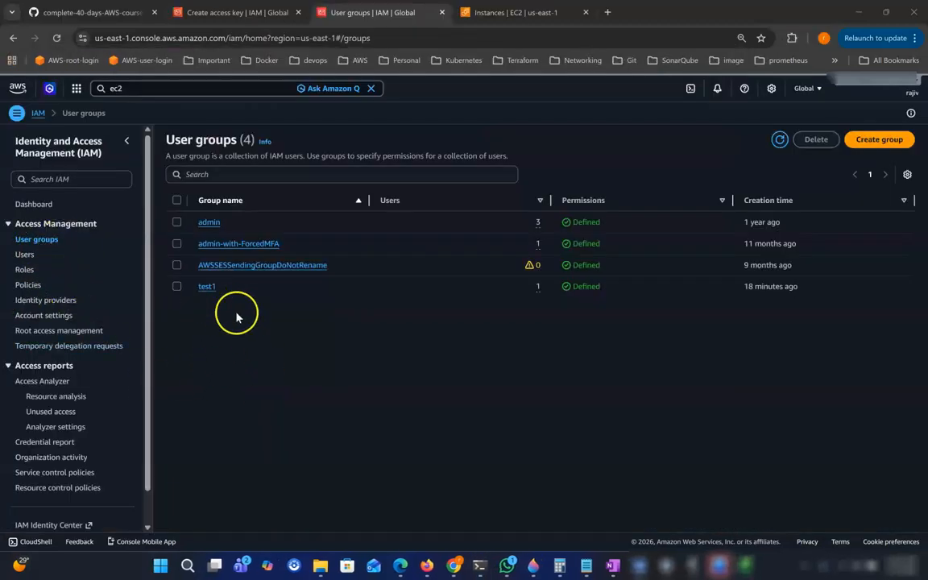
Detach AmazonS3ReadOnlyAccess from the test1 group so only test-2026 remains.
{"action": "left_click", "coordinate": [203, 288]}
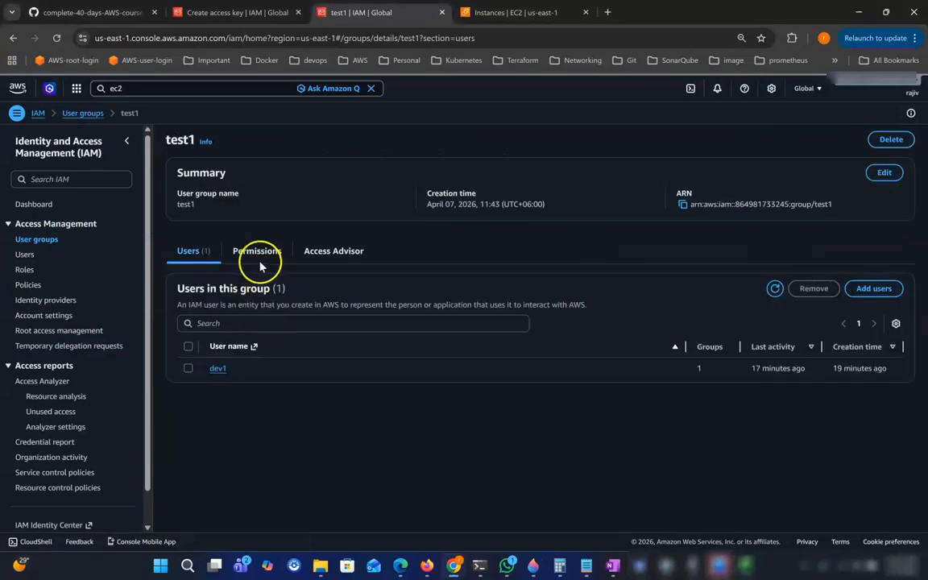
{"action": "left_click", "coordinate": [260, 256]}
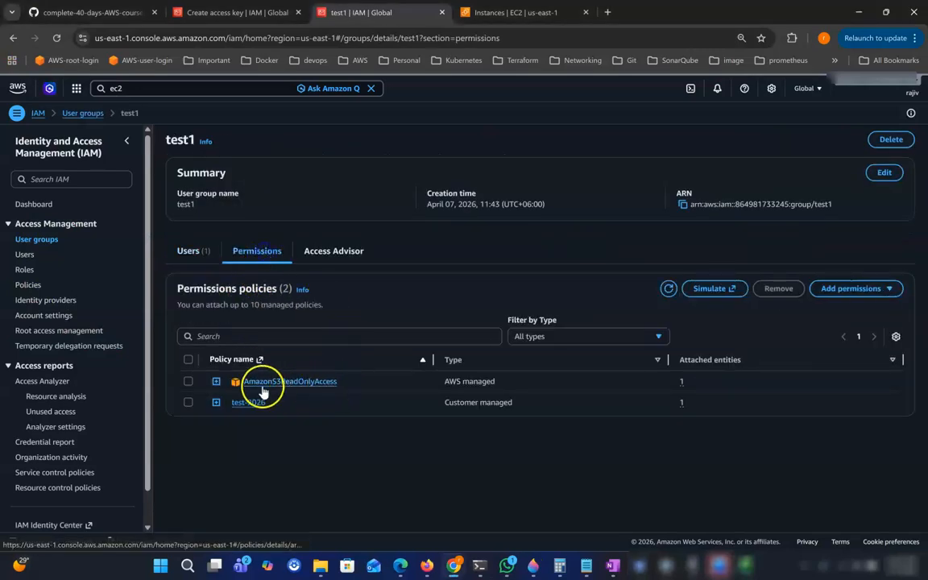
{"action": "left_click", "coordinate": [188, 381]}
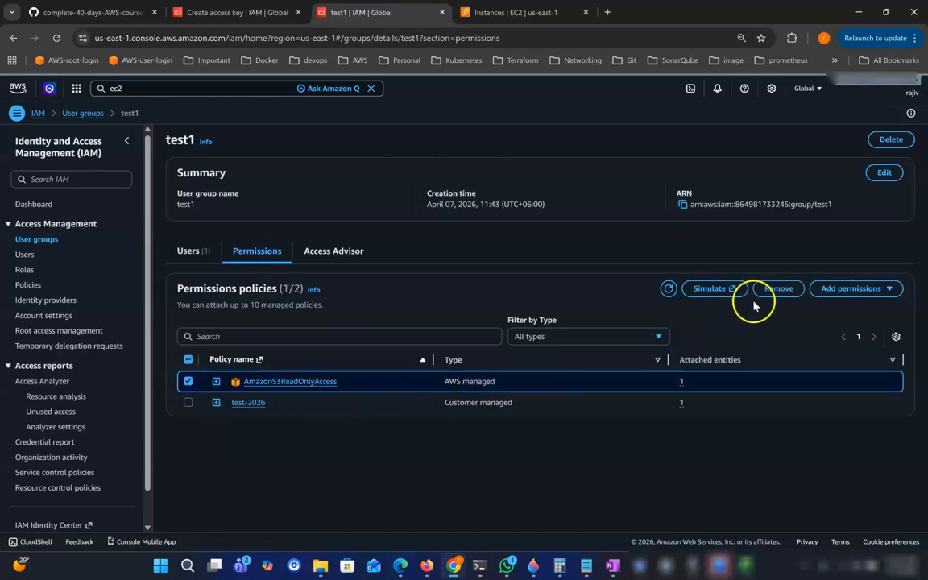
{"action": "left_click", "coordinate": [779, 291]}
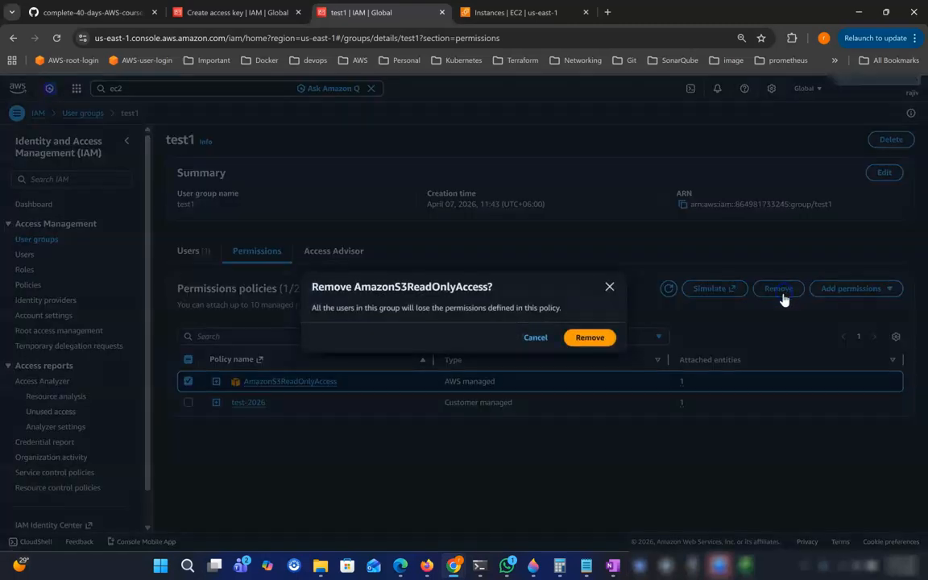
{"action": "left_click", "coordinate": [609, 340]}
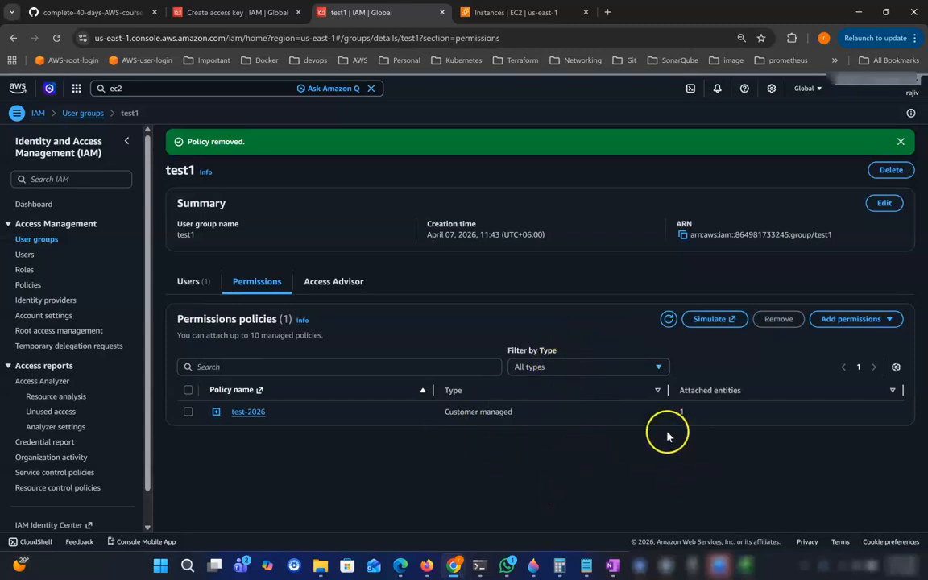
{"action": "left_click", "coordinate": [482, 569]}
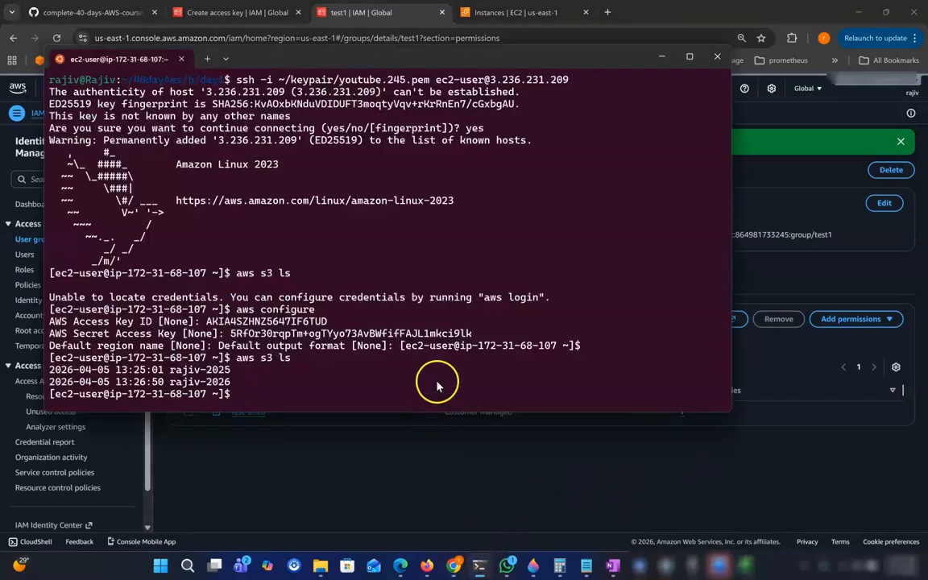
Rerun aws s3 ls and note dev1's AccessDenied error for s3:ListAllMyBuckets.
{"action": "key", "text": "Return"}
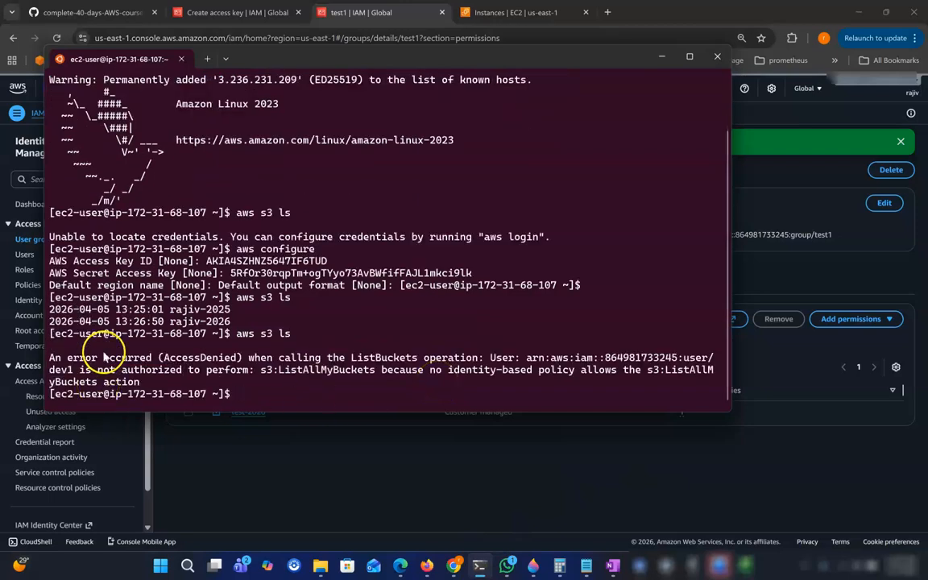
{"action": "left_click_drag", "start_coordinate": [97, 357], "coordinate": [212, 356]}
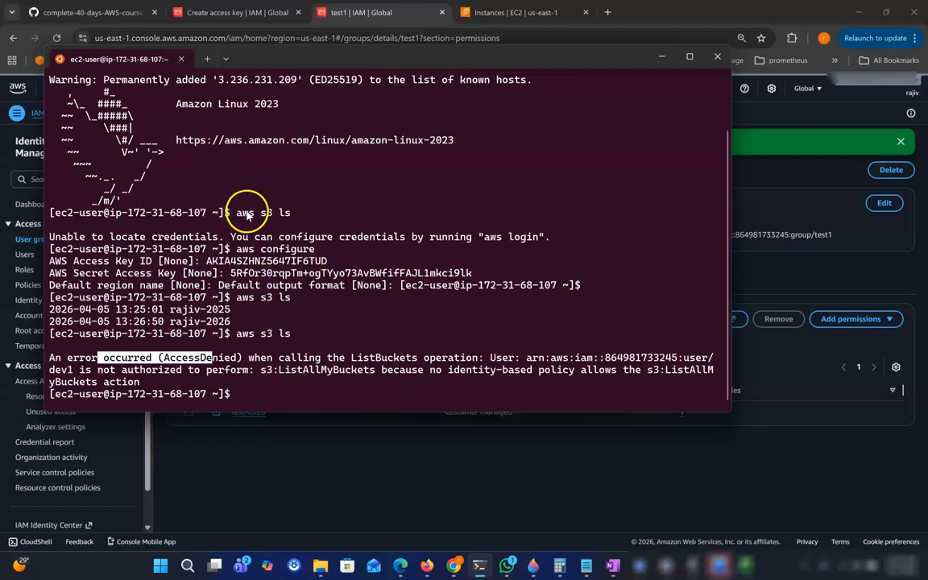
{"action": "left_click", "coordinate": [661, 57]}
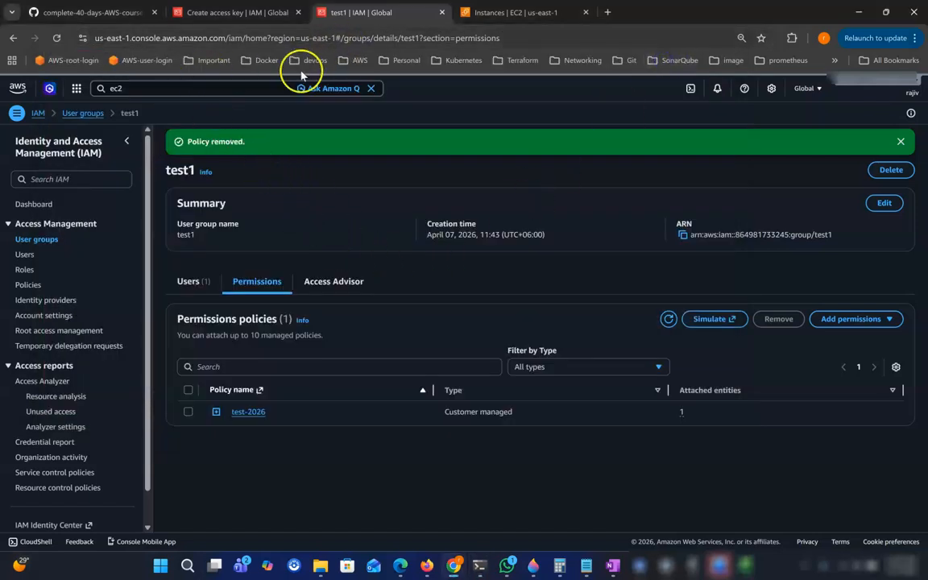
Open EC2 in a new tab and select the running instance a1.
{"action": "left_click", "coordinate": [145, 89]}
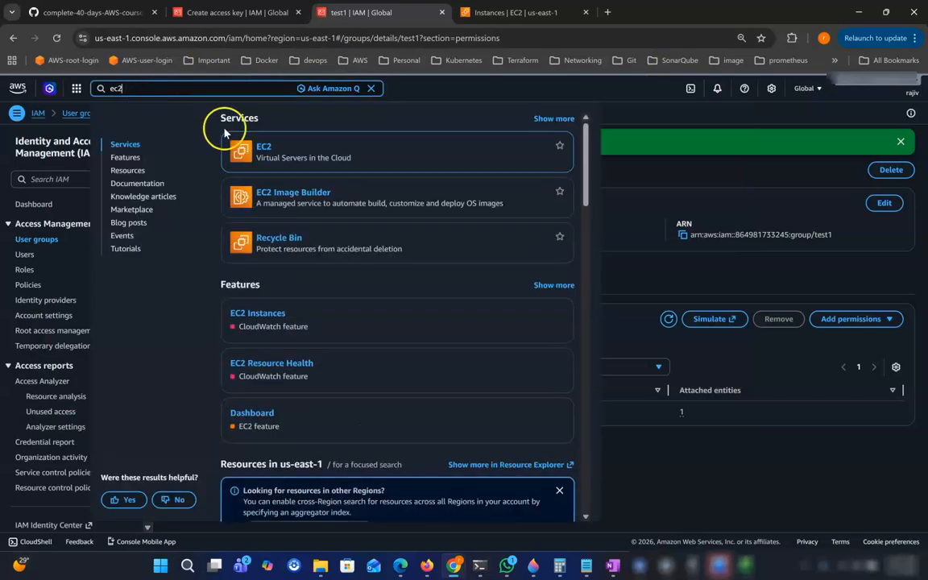
{"action": "right_click", "coordinate": [263, 149]}
{"action": "left_click", "coordinate": [295, 159]}
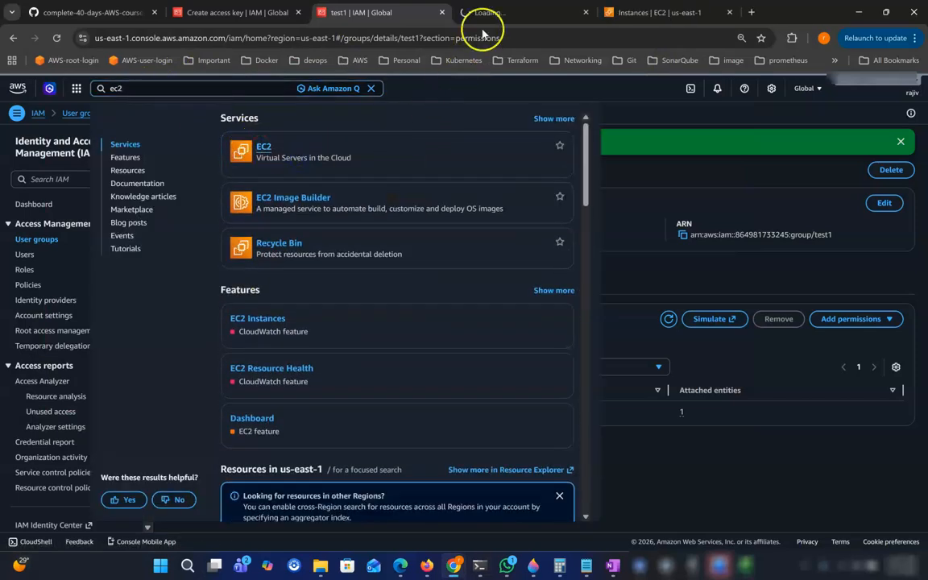
{"action": "left_click", "coordinate": [493, 13]}
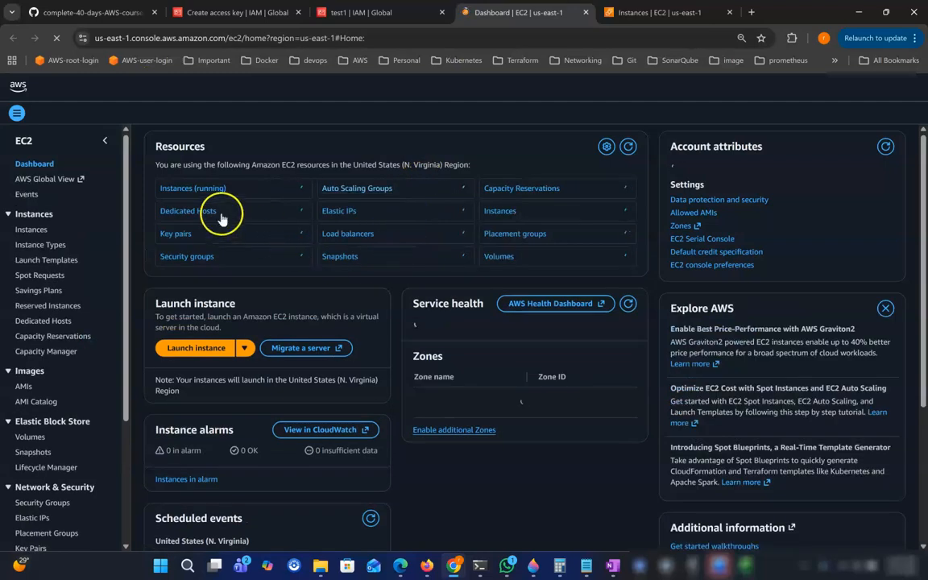
{"action": "left_click", "coordinate": [196, 185]}
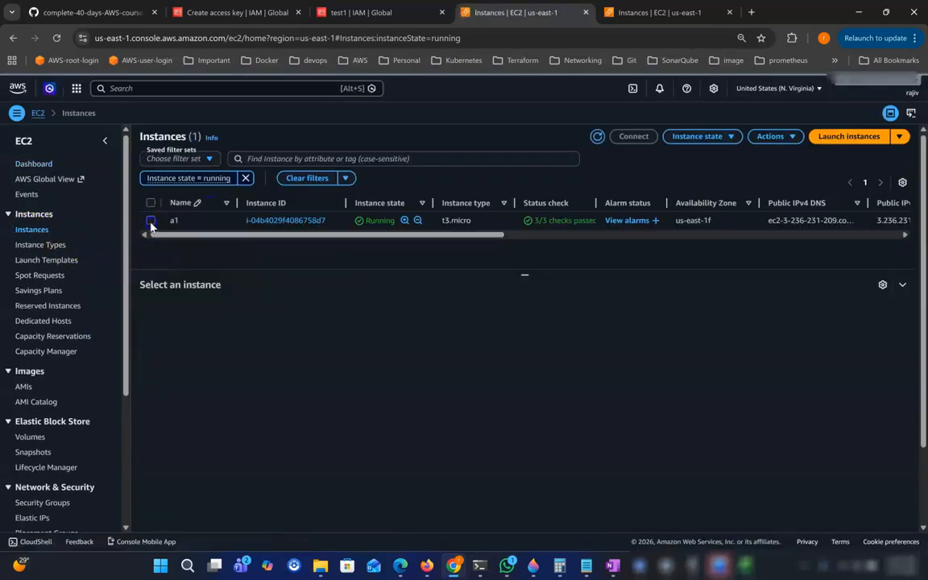
{"action": "left_click", "coordinate": [151, 221]}
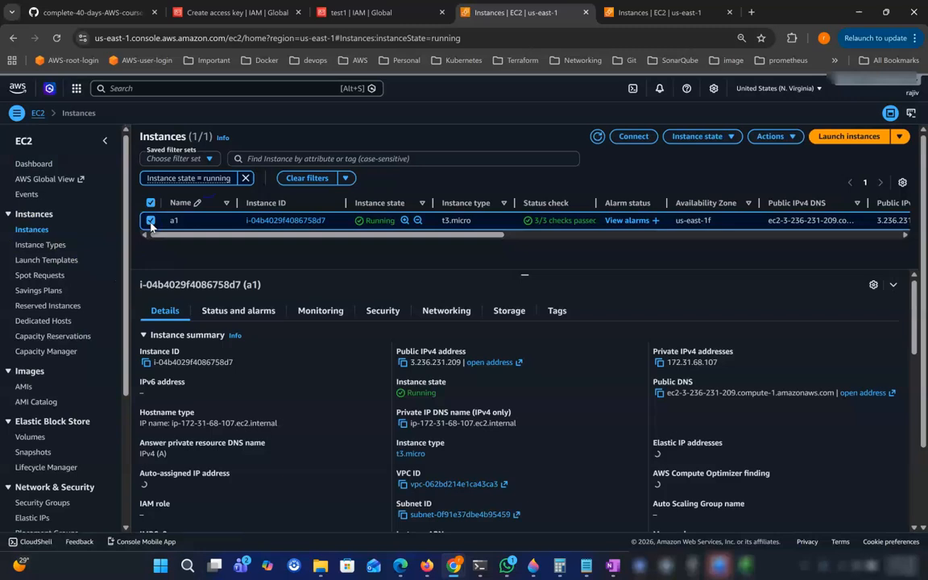
Modify a1's IAM role to dev-2026-s3-acess and apply it.
{"action": "left_click", "coordinate": [794, 138]}
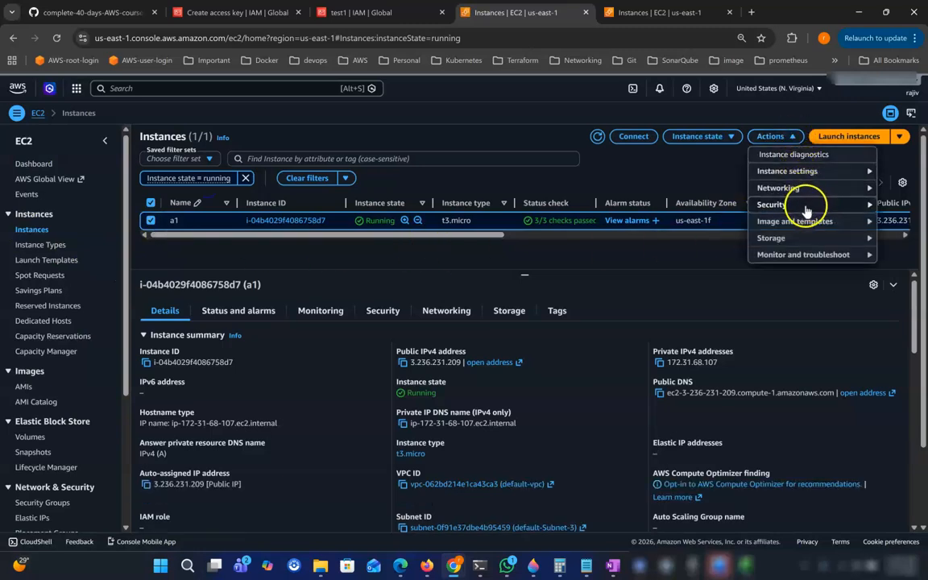
{"action": "mouse_move", "coordinate": [806, 211]}
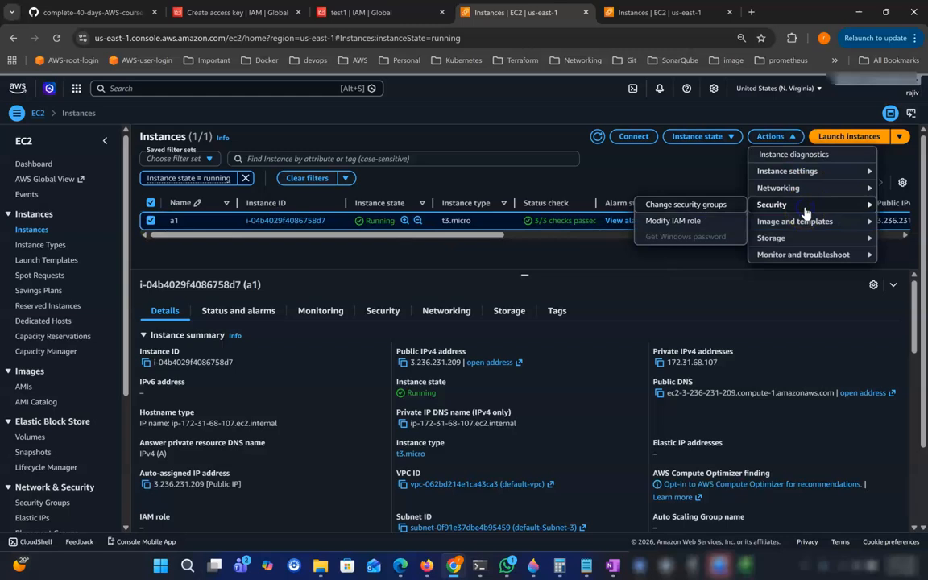
{"action": "left_click", "coordinate": [644, 222]}
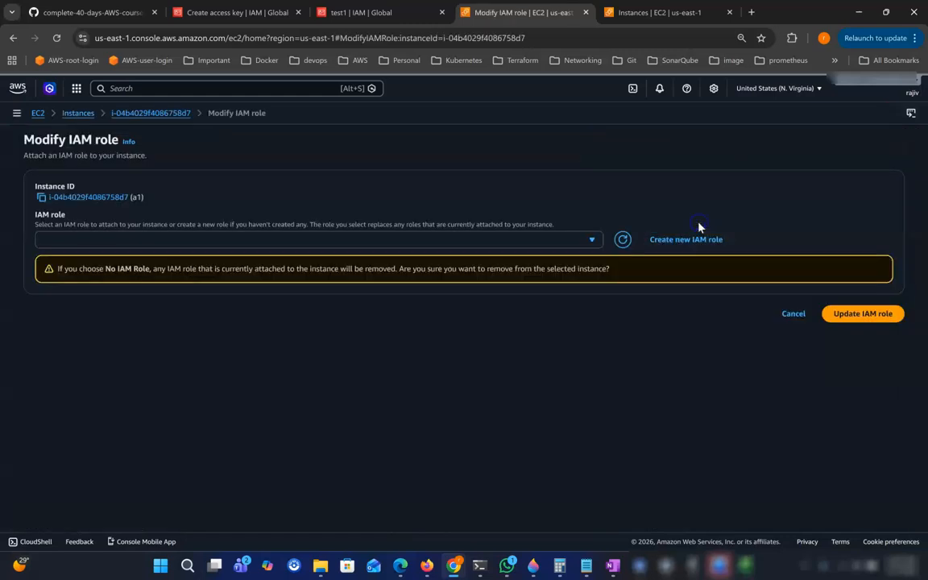
{"action": "left_click", "coordinate": [170, 241]}
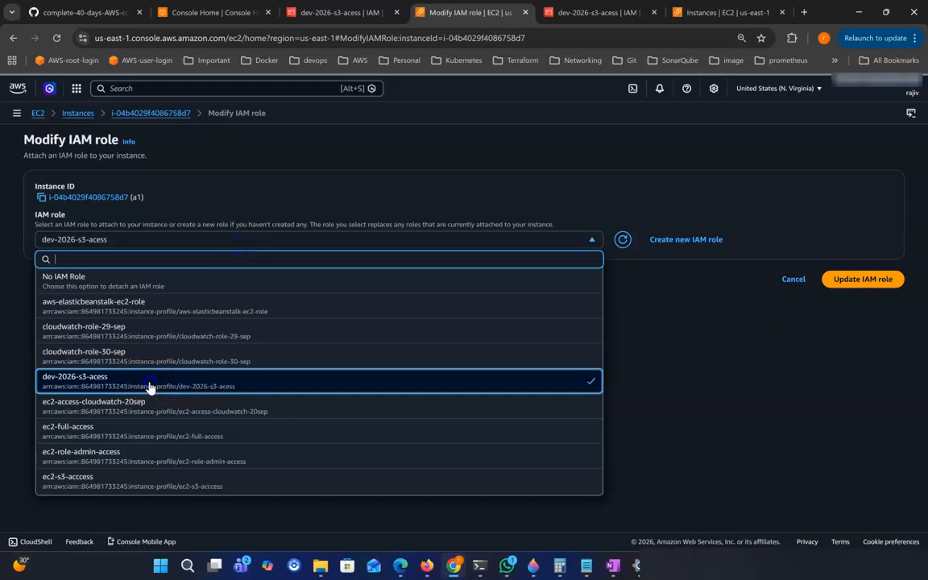
{"action": "left_click", "coordinate": [149, 387]}
{"action": "left_click", "coordinate": [856, 282]}
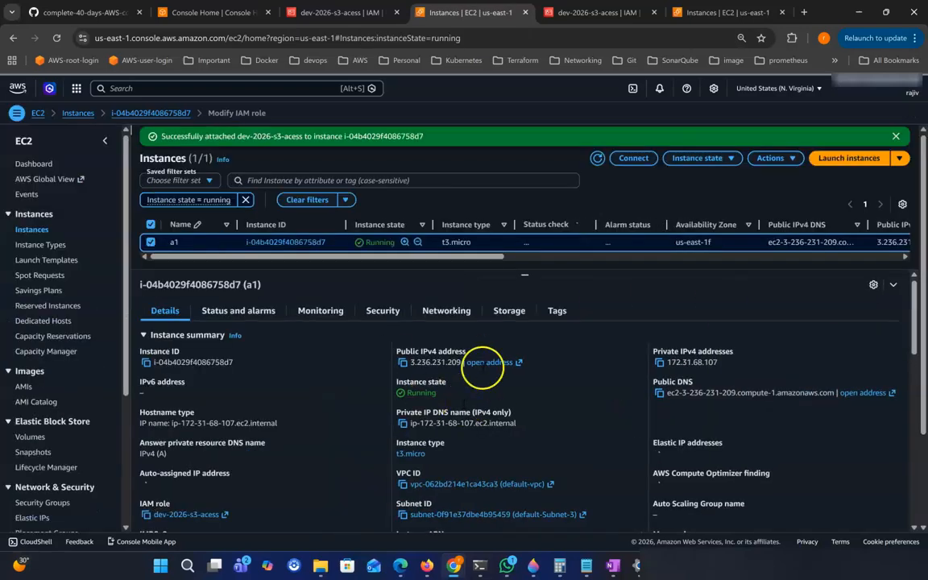
{"action": "left_click", "coordinate": [479, 566]}
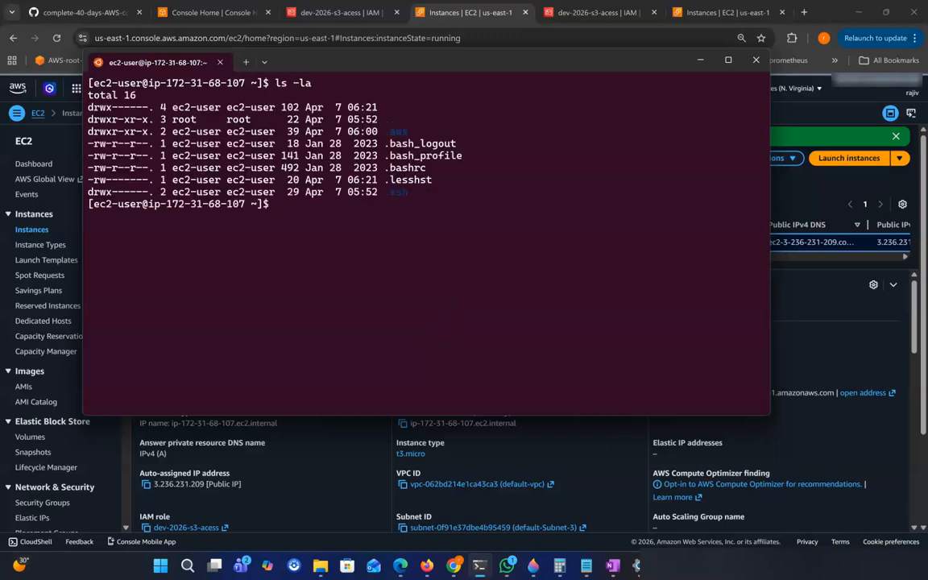
Delete the stored .aws credentials folder with 'rm -rf .aws'.
{"action": "left_click_drag", "start_coordinate": [385, 133], "coordinate": [415, 135]}
{"action": "left_click", "coordinate": [519, 171]}
{"action": "type", "text": "rm -rf .aws"}
{"action": "key", "text": "Return"}
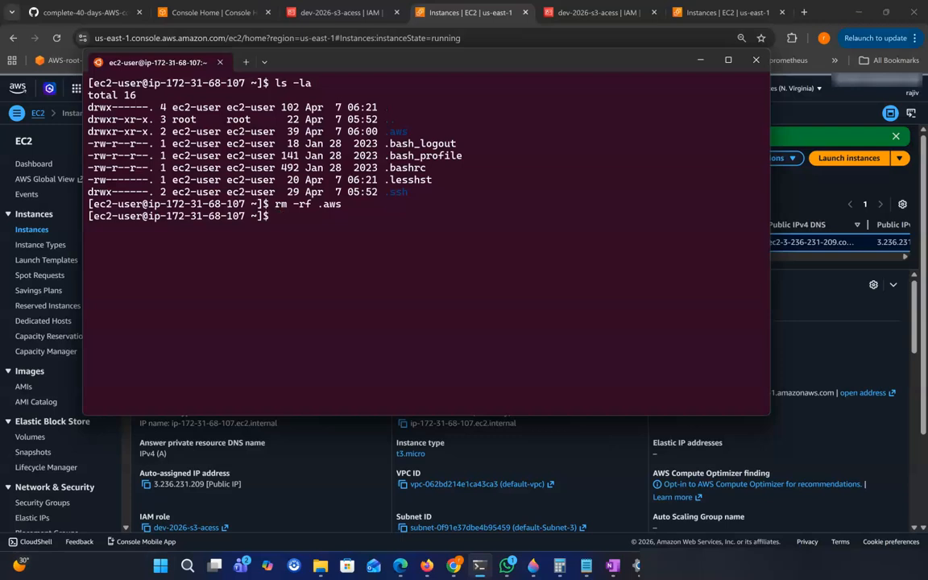
Run 'aws s3 ls', highlight the two bucket lines it lists, then return to EC2 instances.
{"action": "left_click_drag", "start_coordinate": [435, 60], "coordinate": [501, 60]}
{"action": "type", "text": "aws s3 ls"}
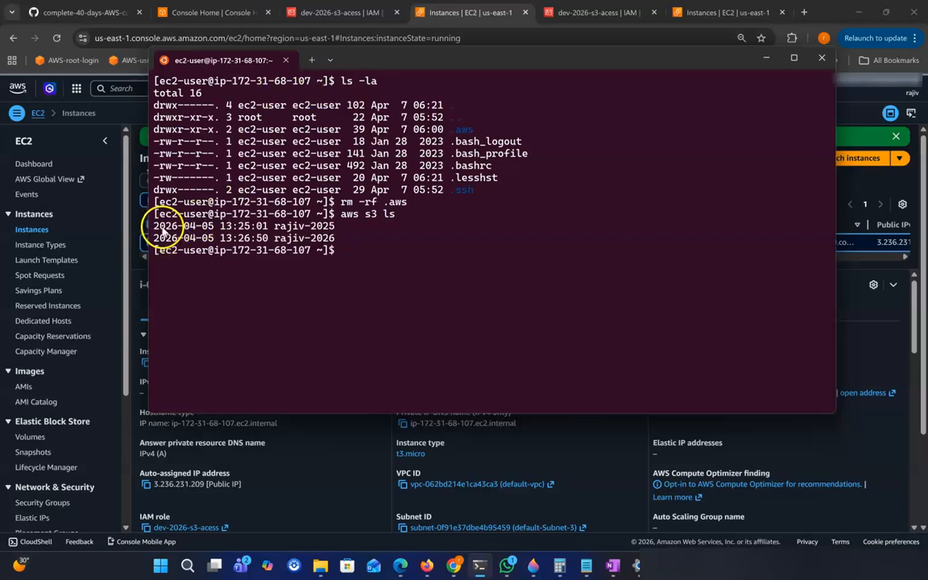
{"action": "triple_click", "coordinate": [153, 225]}
{"action": "left_click_drag", "start_coordinate": [300, 235], "coordinate": [341, 238]}
{"action": "left_click", "coordinate": [342, 239]}
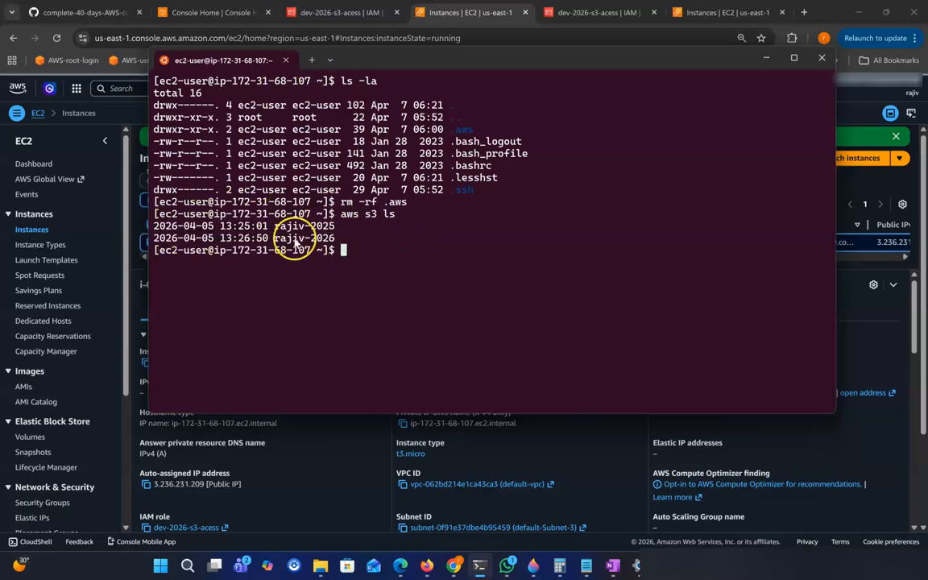
{"action": "left_click_drag", "start_coordinate": [153, 227], "coordinate": [348, 235]}
{"action": "left_click", "coordinate": [354, 244]}
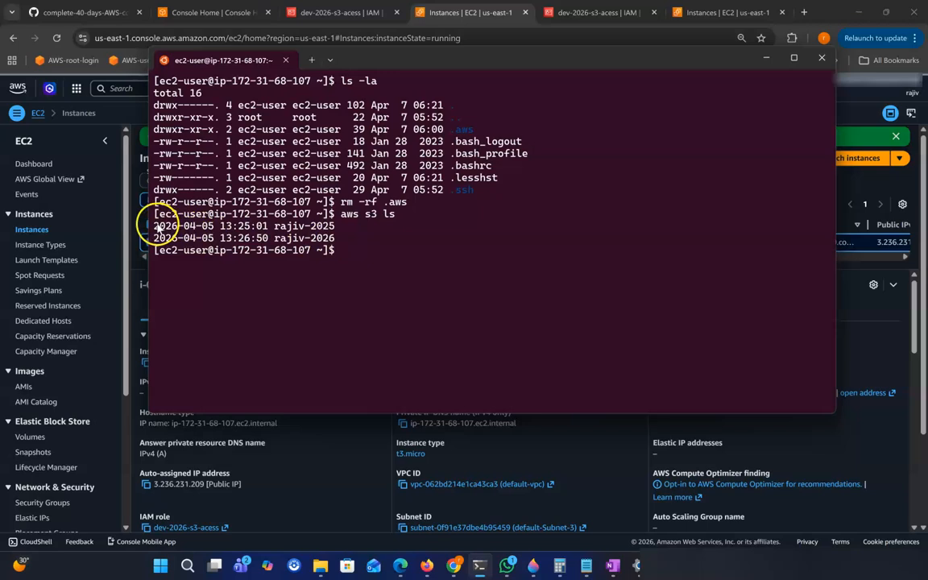
{"action": "left_click_drag", "start_coordinate": [151, 227], "coordinate": [290, 228]}
{"action": "left_click", "coordinate": [317, 230]}
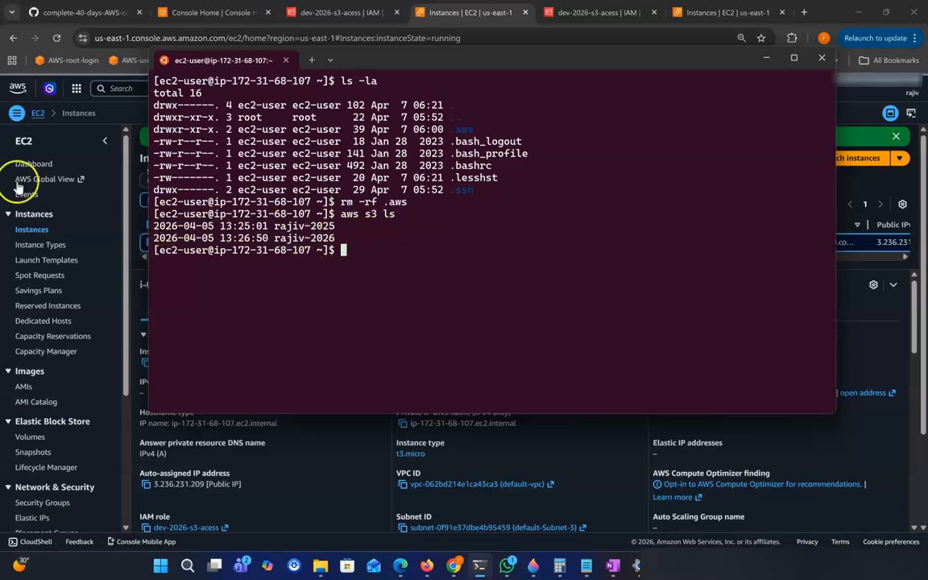
{"action": "left_click", "coordinate": [133, 115]}
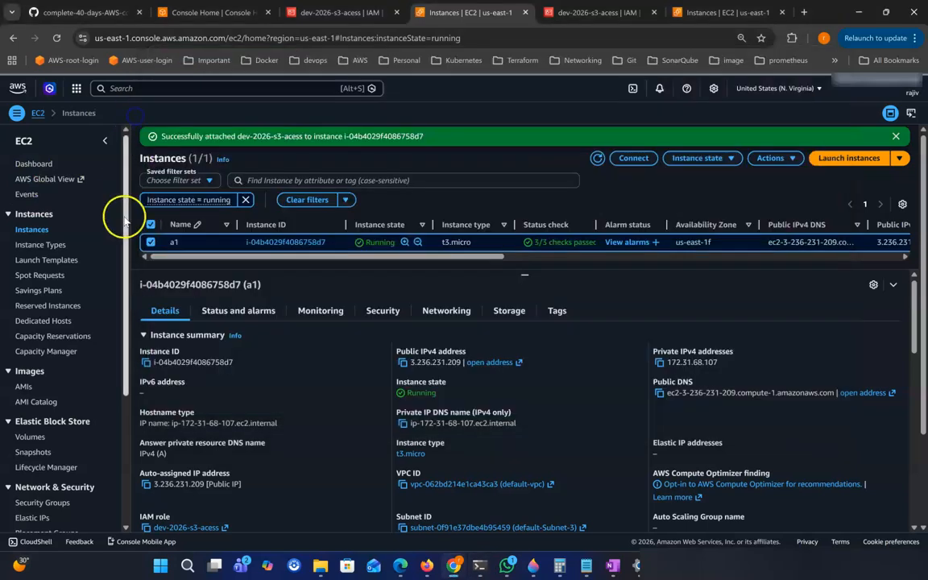
Review the Day-03 IAM notes topics: User, Group, Policies, Role and Hands on all.
{"action": "left_click", "coordinate": [81, 13]}
{"action": "scroll", "coordinate": [254, 266], "scroll_direction": "up", "scroll_amount": 5}
{"action": "scroll", "coordinate": [252, 270], "scroll_direction": "up", "scroll_amount": 20}
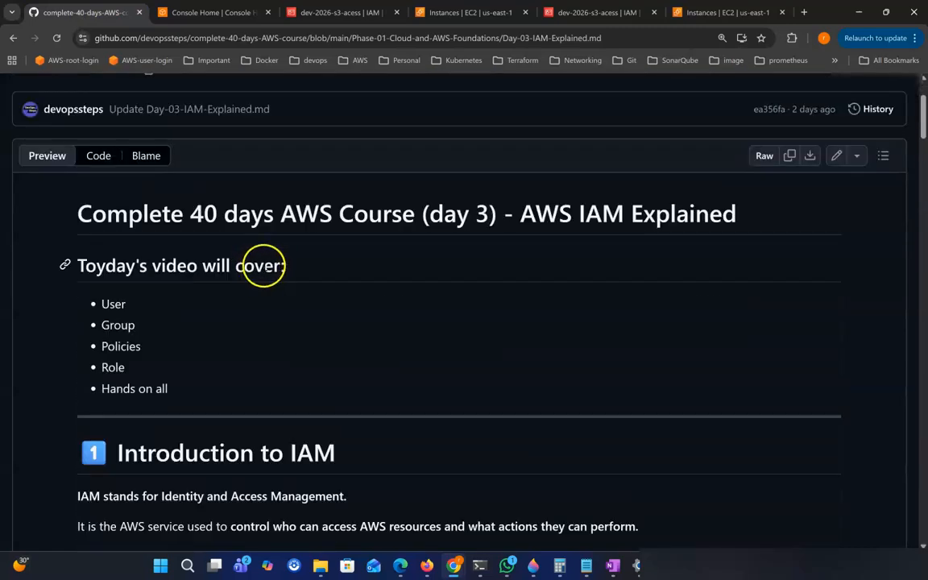
{"action": "double_click", "coordinate": [111, 304]}
{"action": "double_click", "coordinate": [113, 325]}
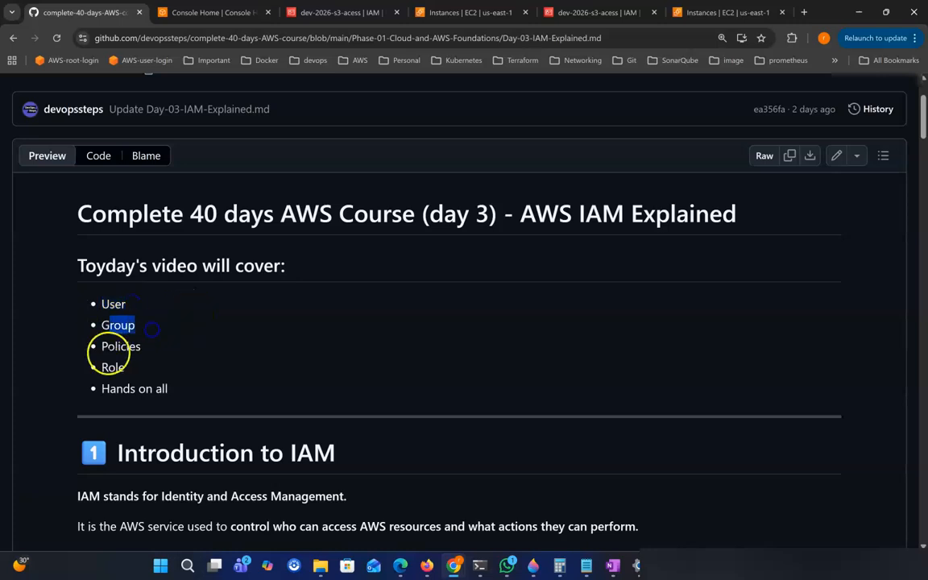
{"action": "double_click", "coordinate": [121, 346]}
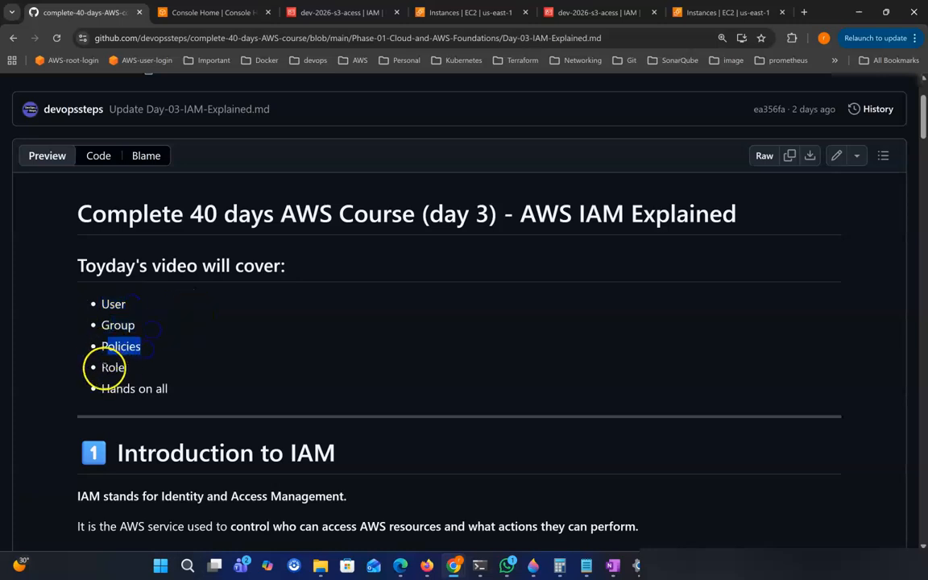
{"action": "left_click", "coordinate": [103, 369]}
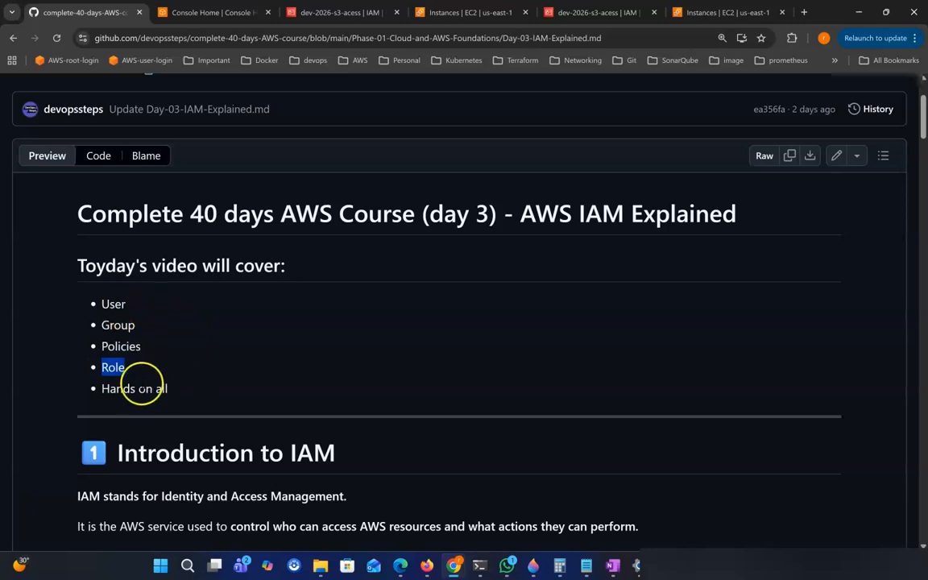
{"action": "left_click_drag", "start_coordinate": [99, 388], "coordinate": [178, 388]}
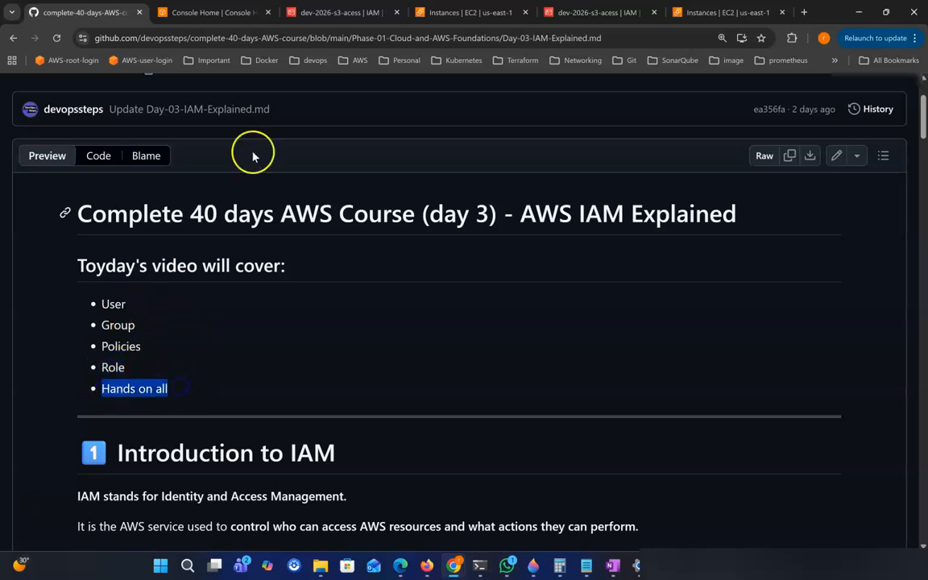
Go back to the dev-2026-s3-acess role page and scroll to its AmazonS3FullAccess permissions.
{"action": "left_click", "coordinate": [230, 14]}
{"action": "left_click", "coordinate": [341, 14]}
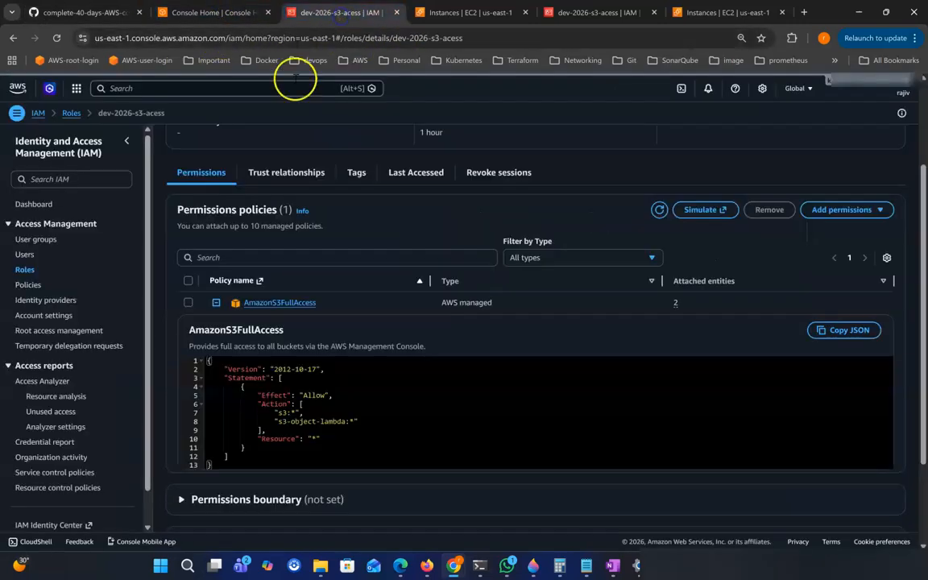
{"action": "scroll", "coordinate": [142, 352], "scroll_direction": "down", "scroll_amount": 1}
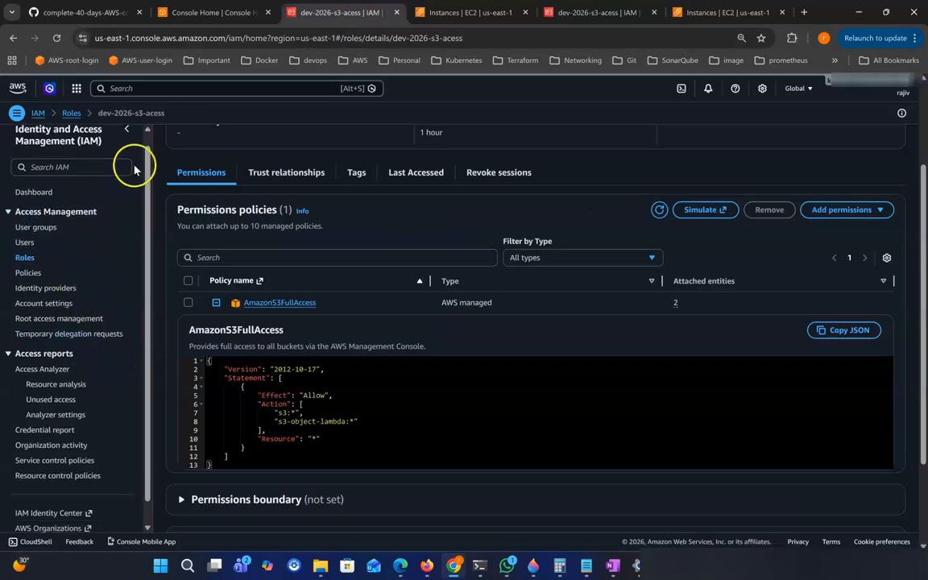